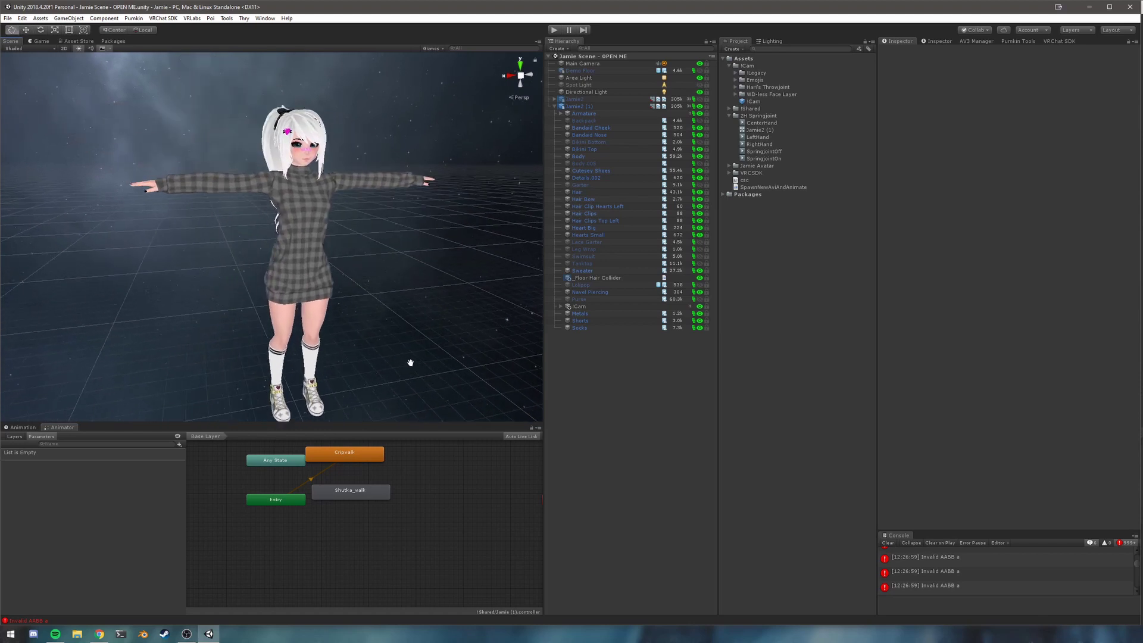
Add a 3D sphere to the scene.
key("w")
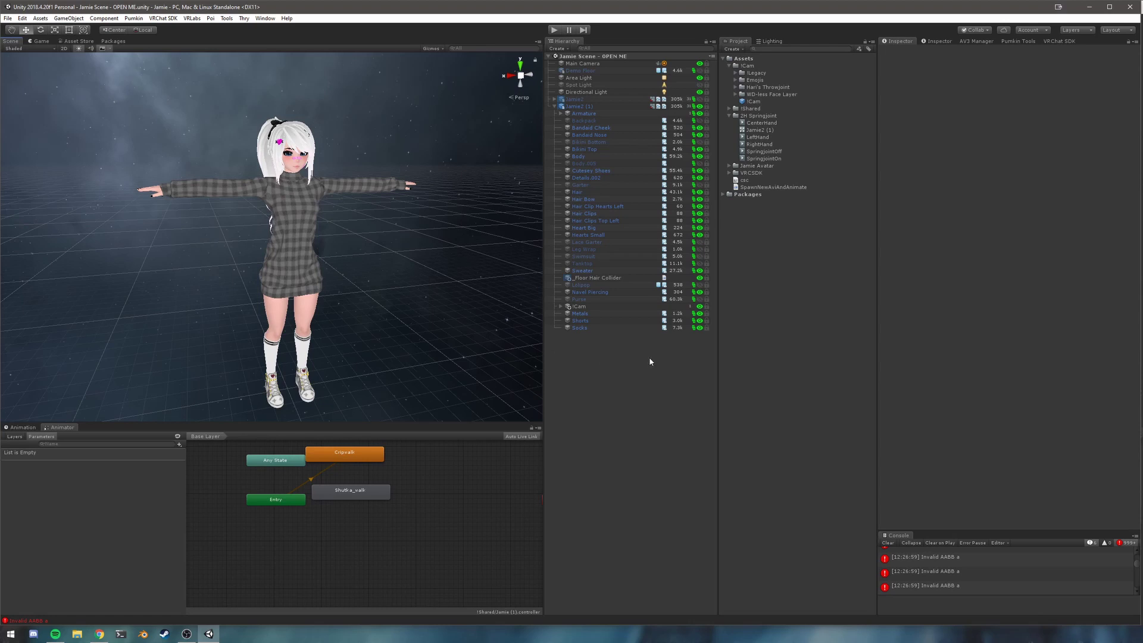
right_click(596, 368)
mouse_move(639, 451)
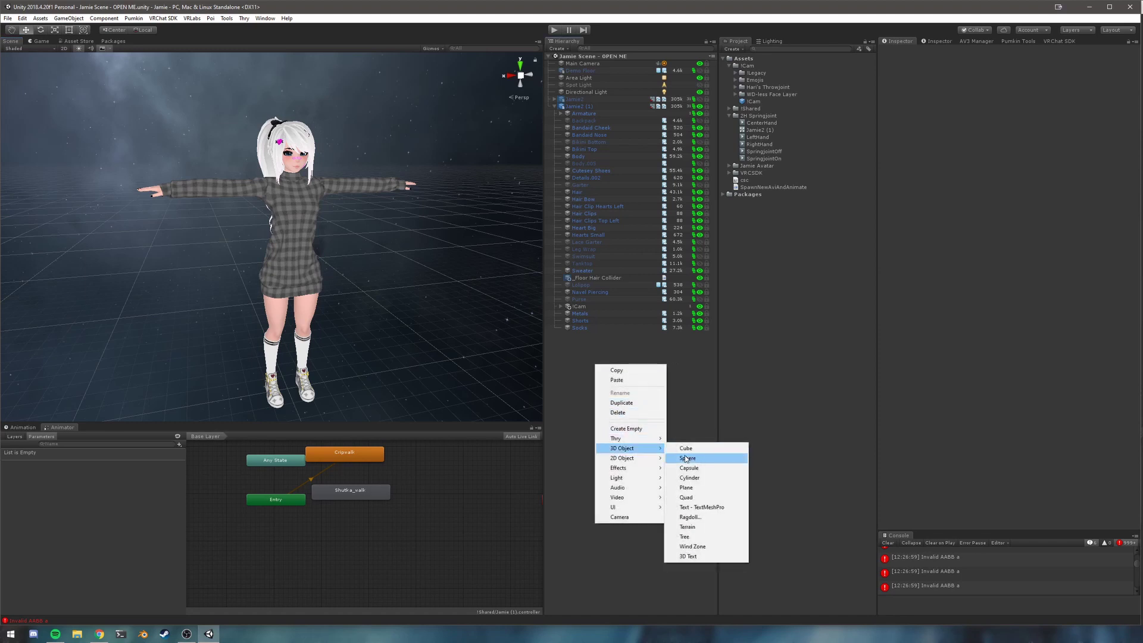
left_click(689, 458)
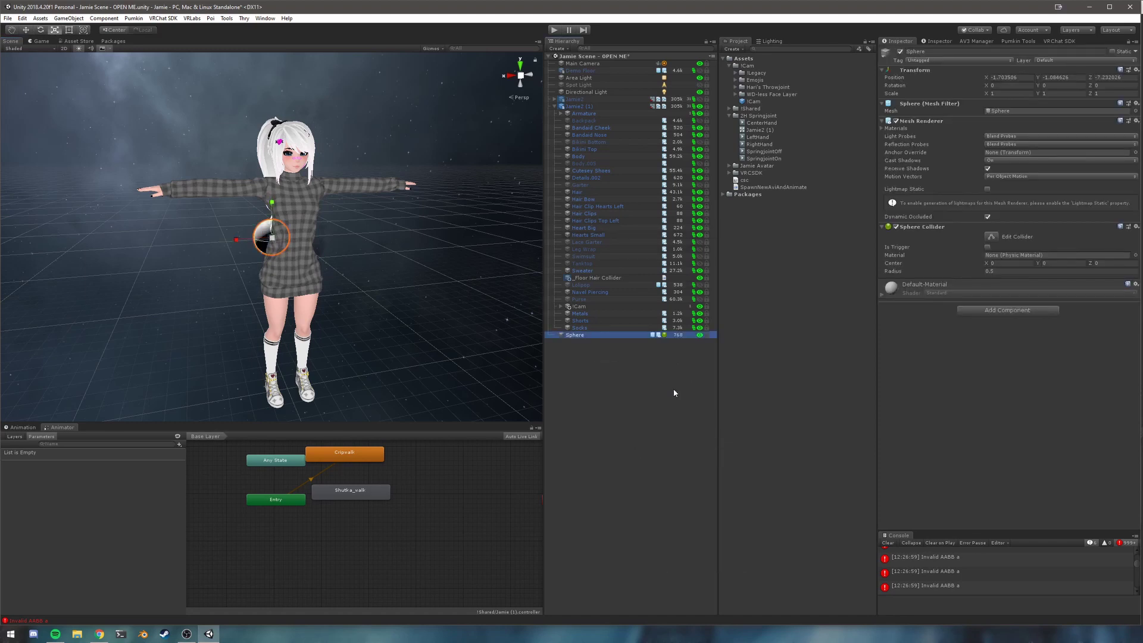
Set the sphere's position to 0 on the X, Y and Z axes.
left_click(599, 335)
left_click(1020, 78)
key("Tab")
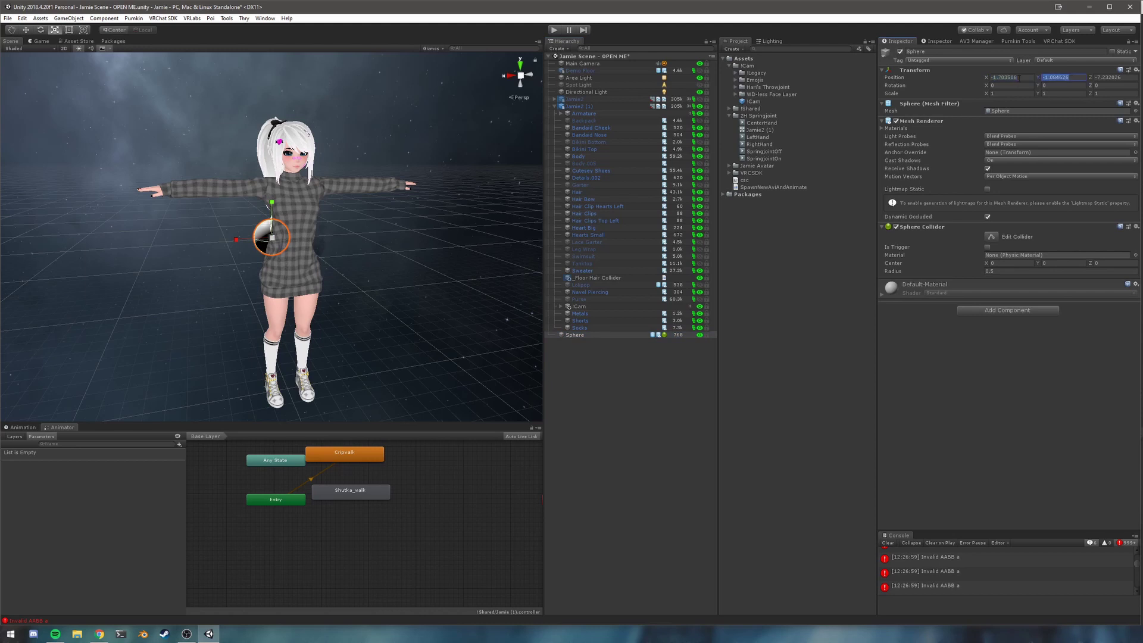
type("00")
left_click(1020, 77)
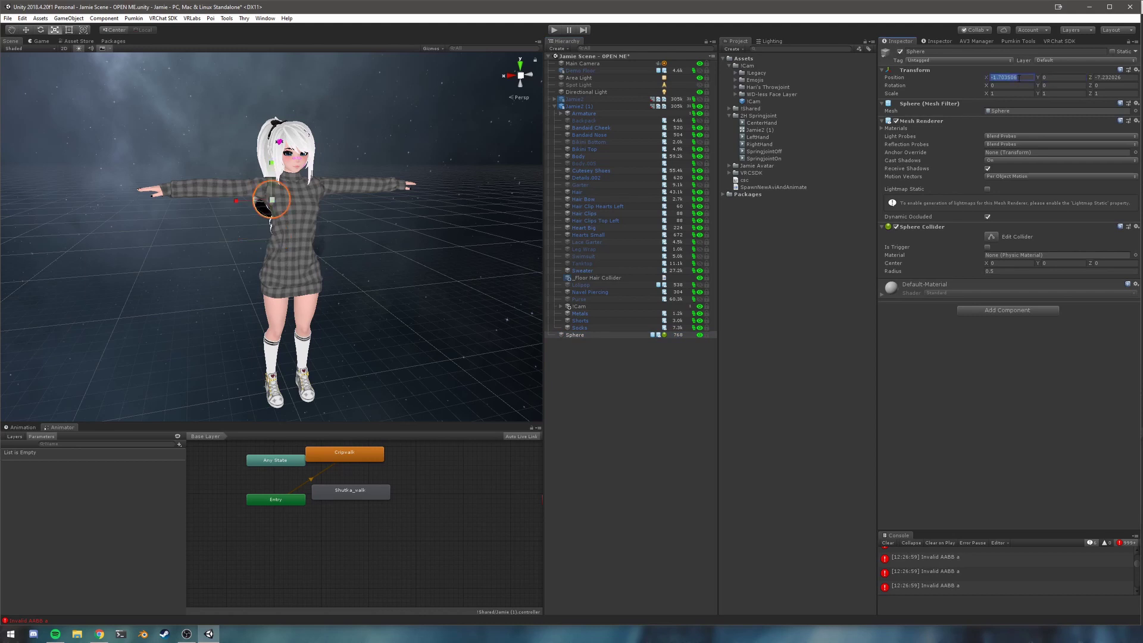
type("0")
key("Tab")
key("Tab")
type("00")
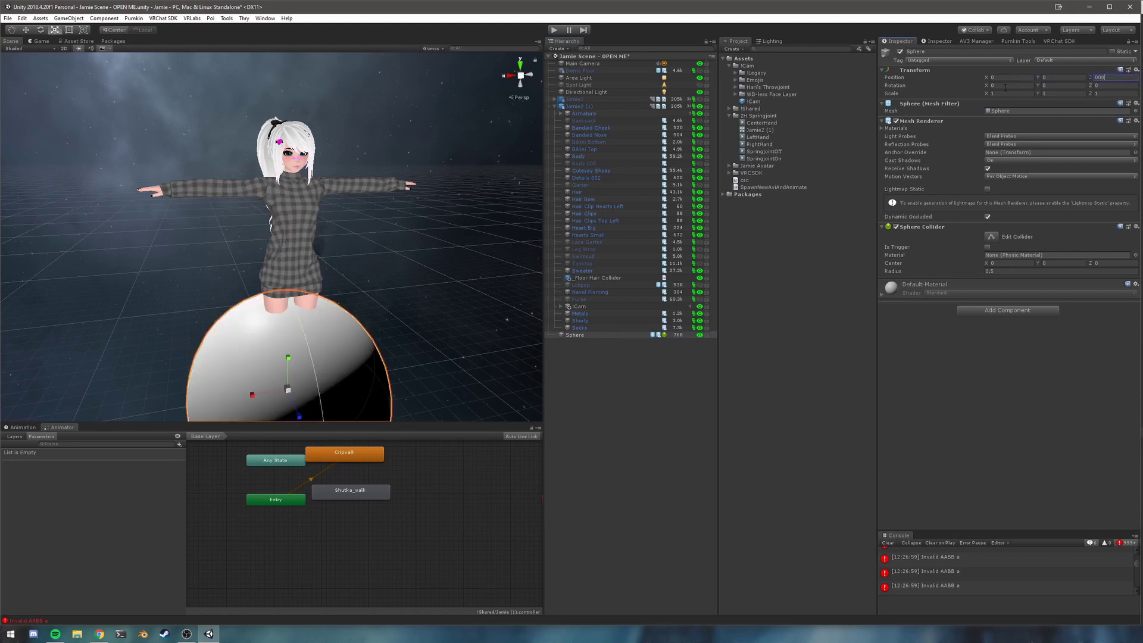
Scale the sphere uniformly down to about 0.09 and move it about 0.54 along Z in front of the avatar's feet.
scroll(403, 349, "down", 5)
left_click_drag(281, 324, 240, 326)
scroll(298, 316, "up", 3)
key("w")
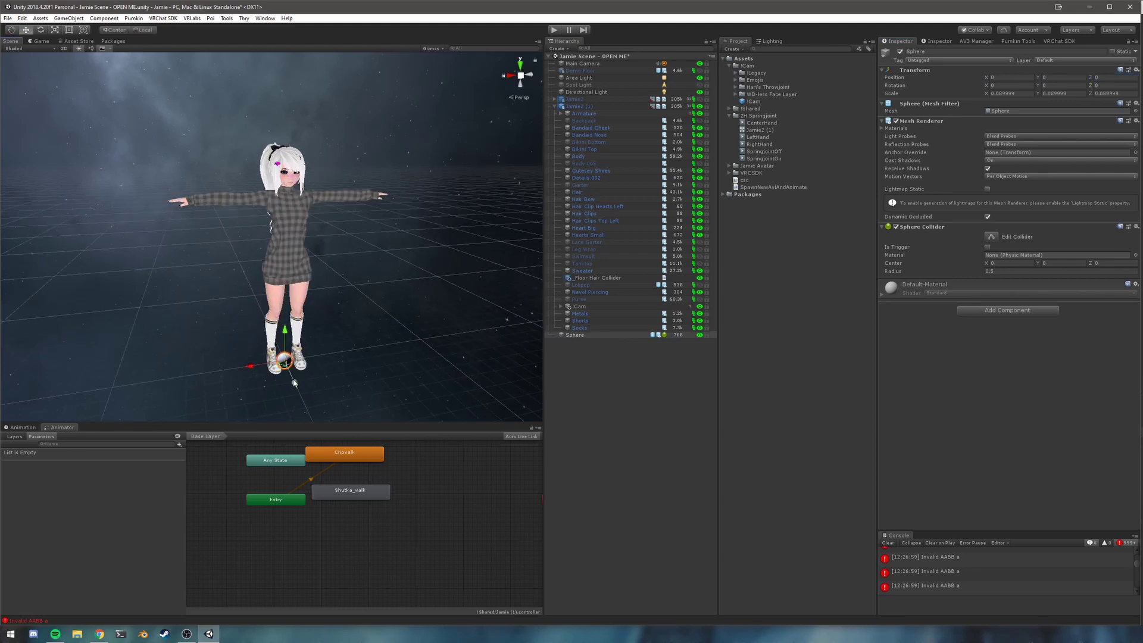
left_click_drag(293, 383, 325, 455)
scroll(321, 376, "down", 4)
middle_click_drag(334, 398, 301, 338)
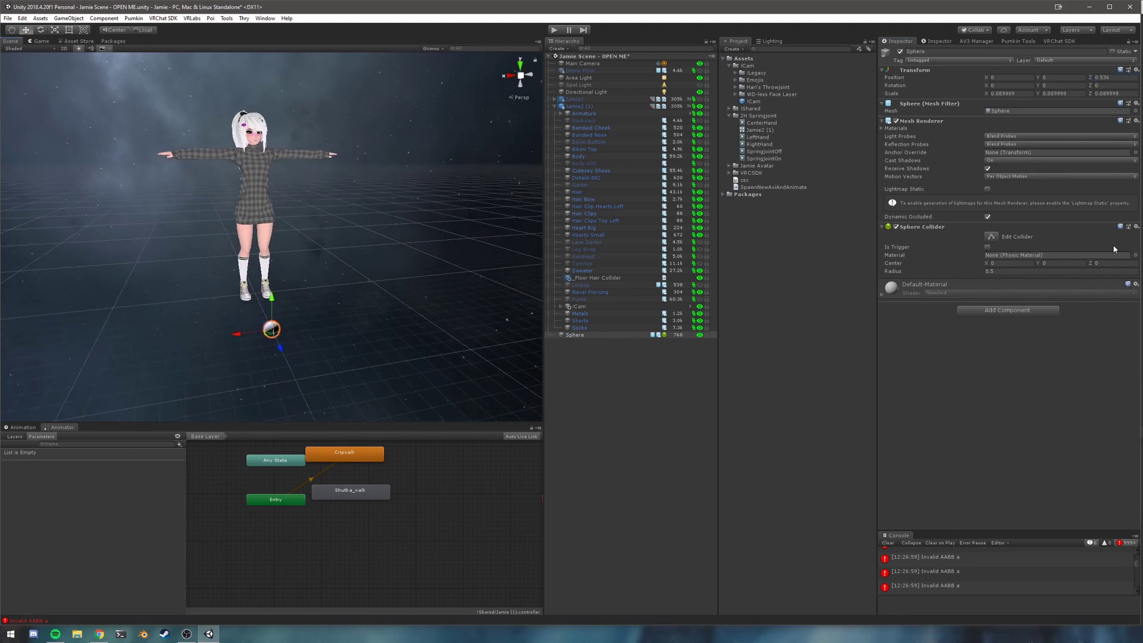
Remove the sphere's Sphere Collider and add a Spring Joint component to it.
left_click(1137, 227)
left_click(1139, 250)
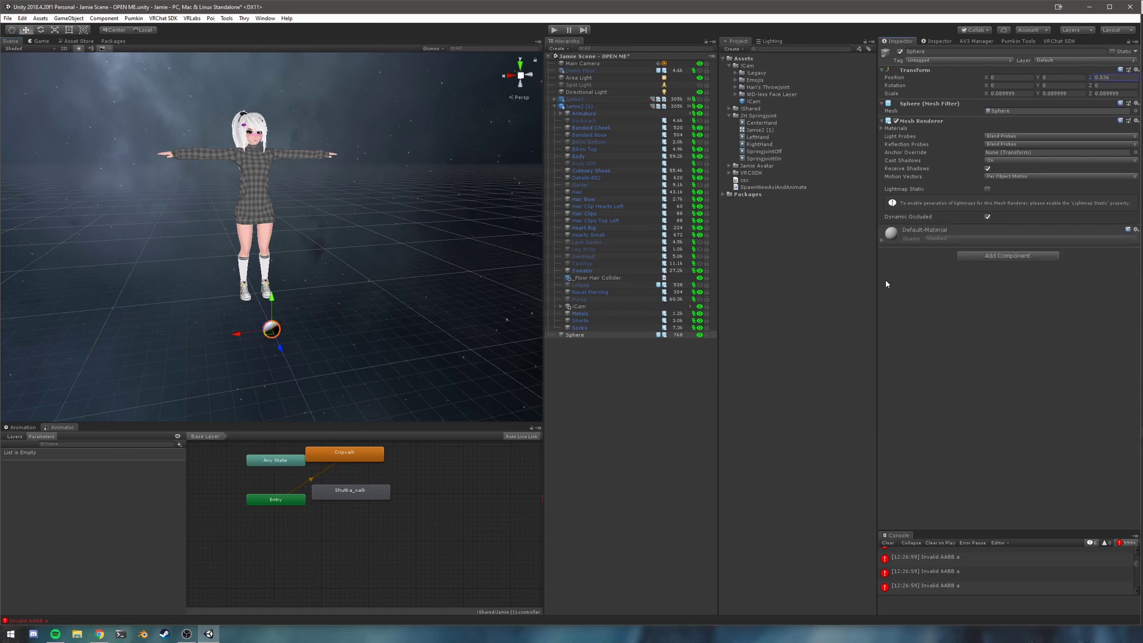
left_click(975, 257)
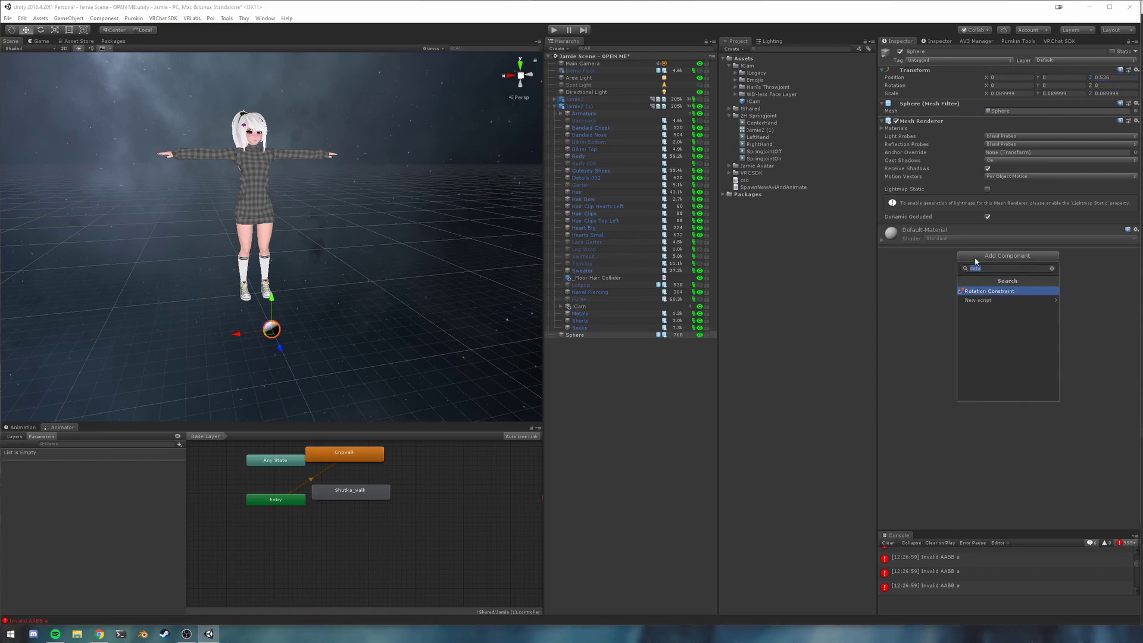
type("spring")
key("Return")
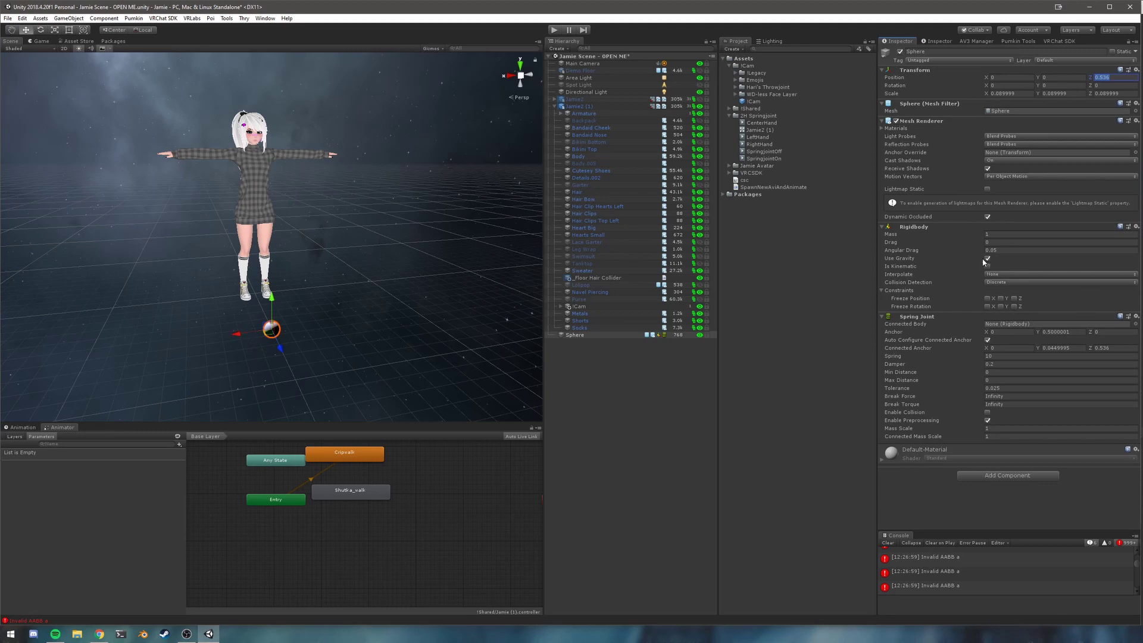
On the sphere's Rigidbody, turn off gravity, set Drag to 1 and Angular Drag to 0, and freeze rotation on X, Y and Z.
left_click(987, 259)
left_click(996, 240)
type("1")
key("Tab")
type("0")
key("Return")
left_click(988, 306)
left_click(1016, 306)
Add a Rigidbody component to the Right wrist bone in the armature of Jamie2 (1).
left_click(560, 113)
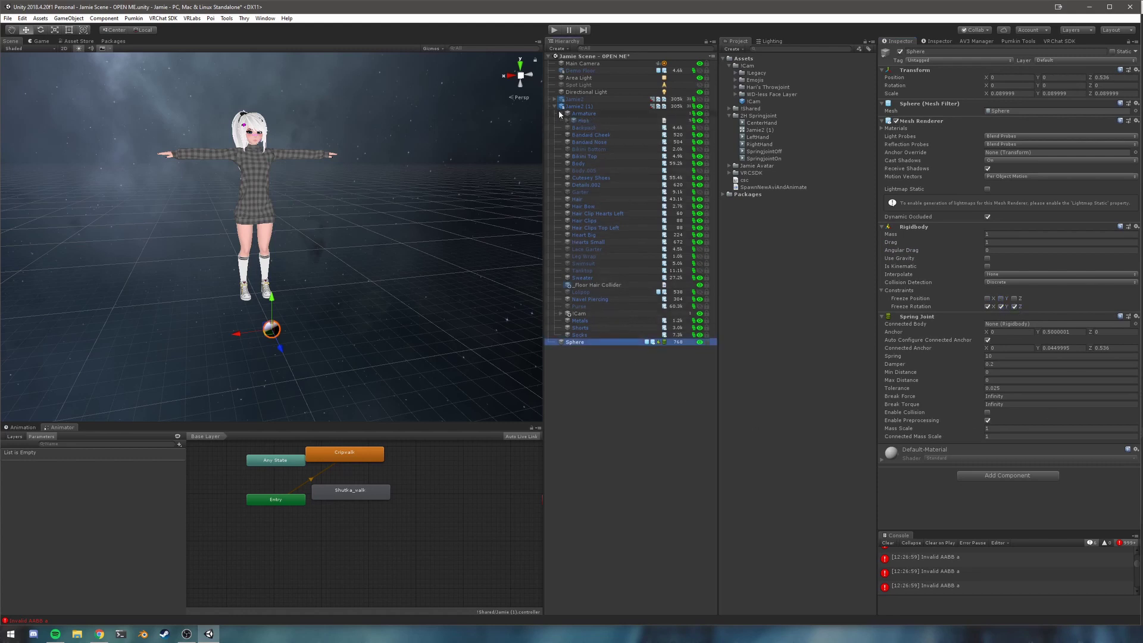
left_click(567, 120)
left_click(573, 142)
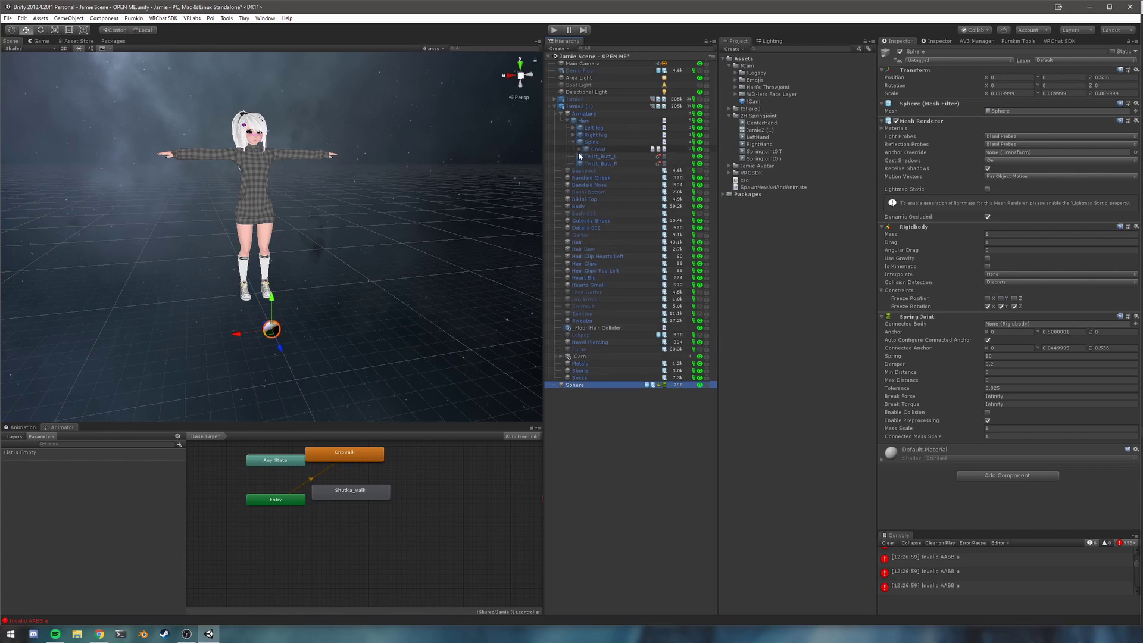
left_click(579, 149)
left_click(586, 199)
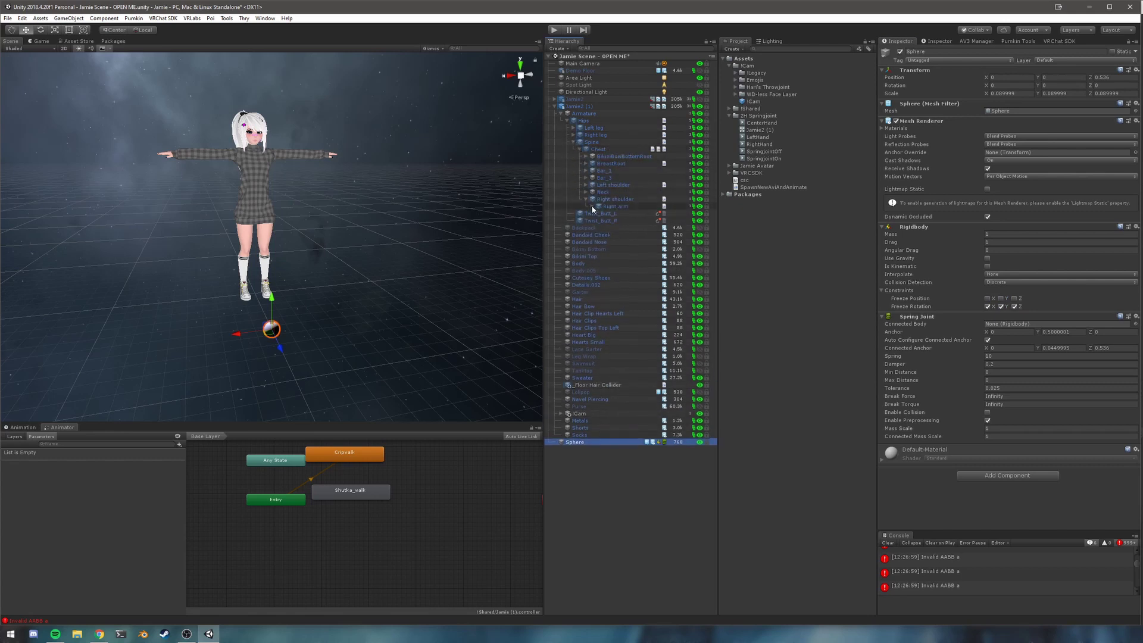
left_click(592, 207)
left_click(598, 214)
left_click(629, 221)
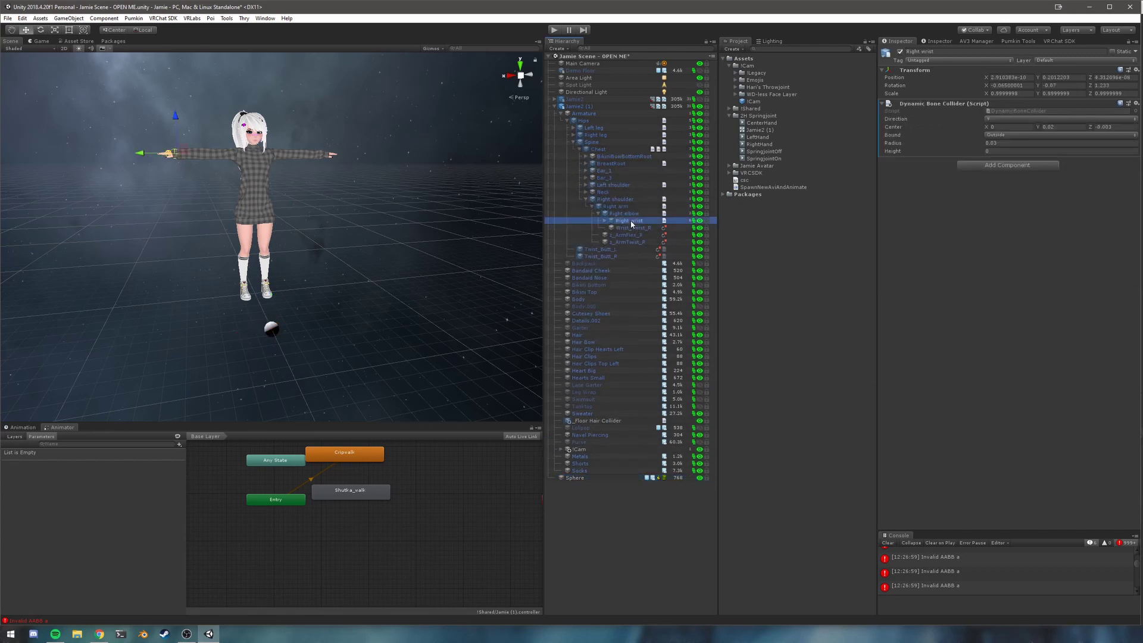
left_click(1034, 165)
type("rigid")
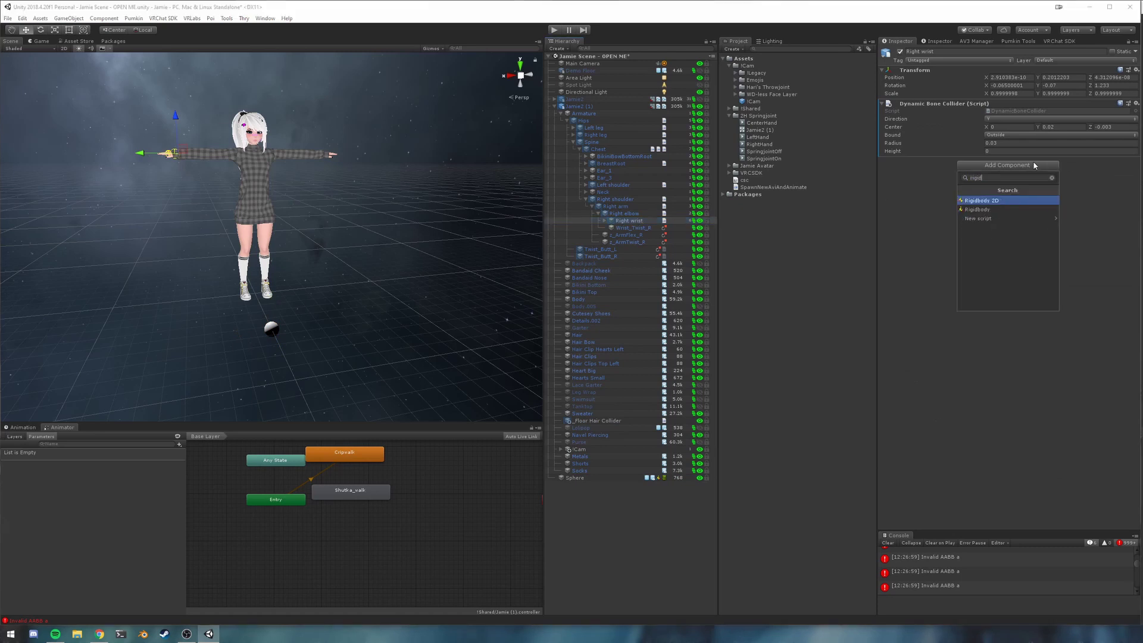
key("Return")
Set the wrist Rigidbody's Drag to 1 and Angular Drag to 0, disable gravity, and freeze position and rotation on all axes.
left_click(1011, 177)
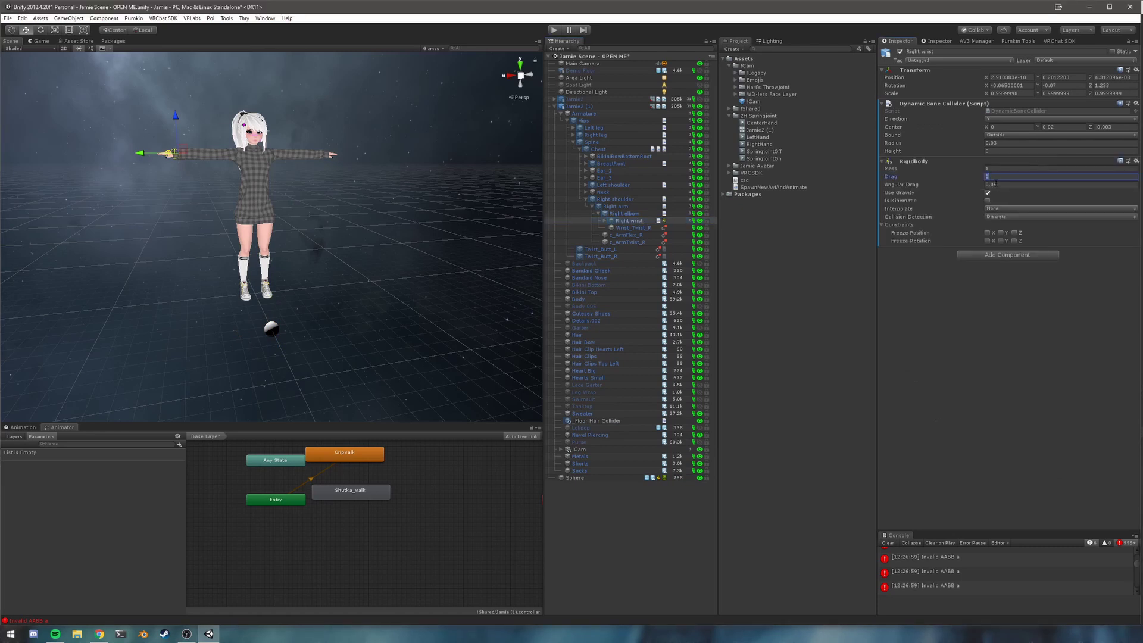
type("1")
left_click(1003, 185)
type("0")
left_click(988, 193)
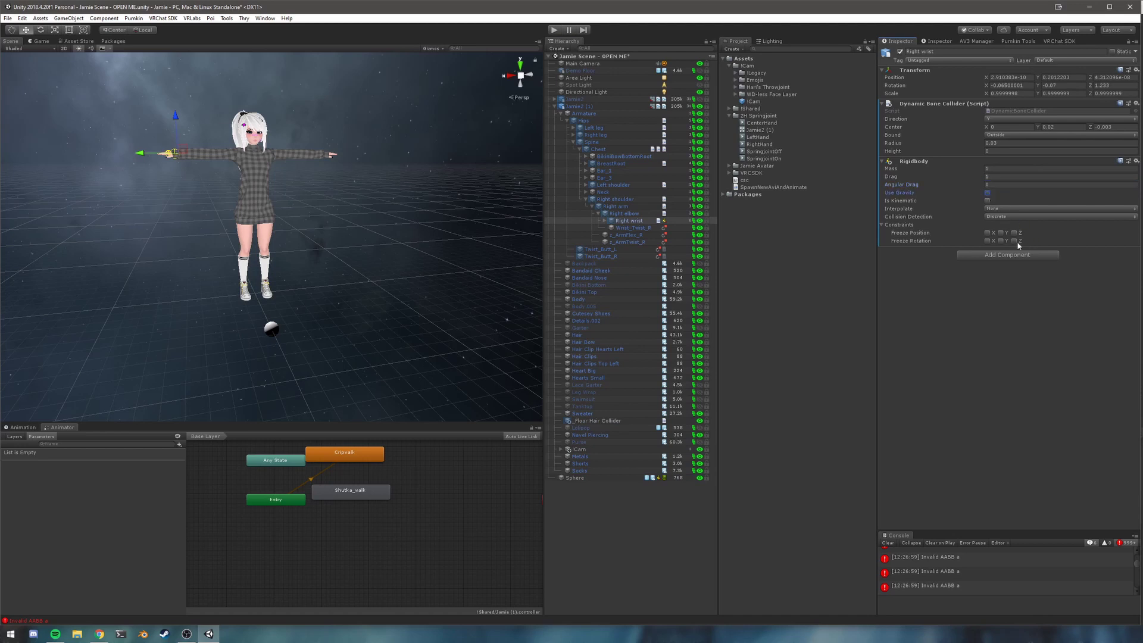
left_click(988, 233)
left_click(988, 241)
left_click(1002, 232)
left_click(1001, 241)
left_click(1014, 233)
Assign Right wrist as the connected body of the sphere's Spring Joint and start play mode in the Scene view.
left_click(578, 477)
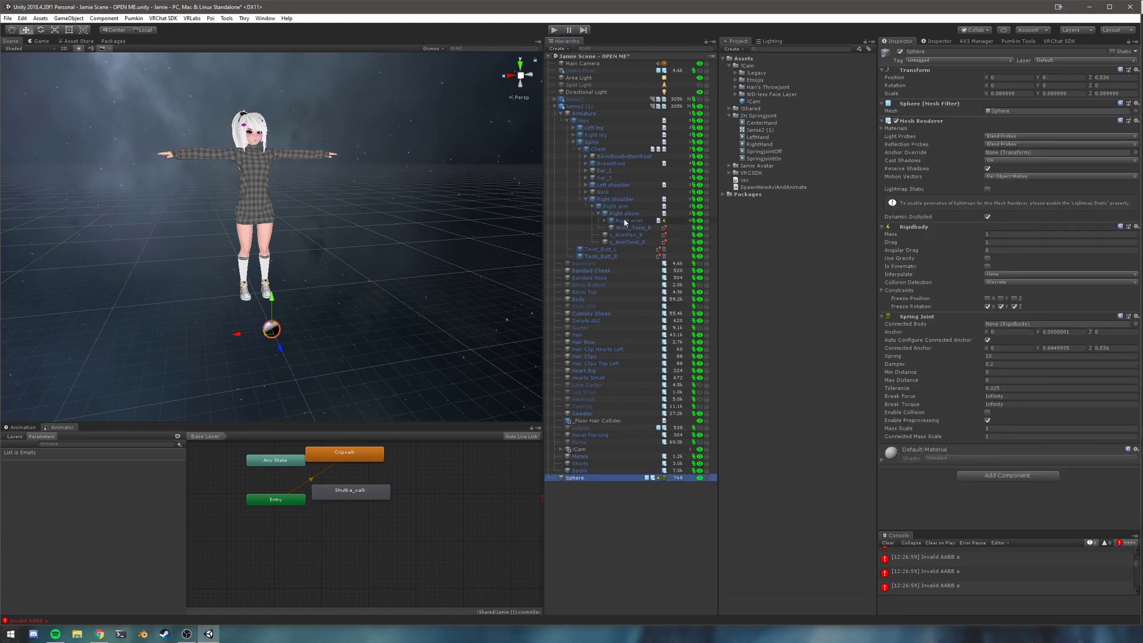
left_click_drag(627, 214, 1004, 328)
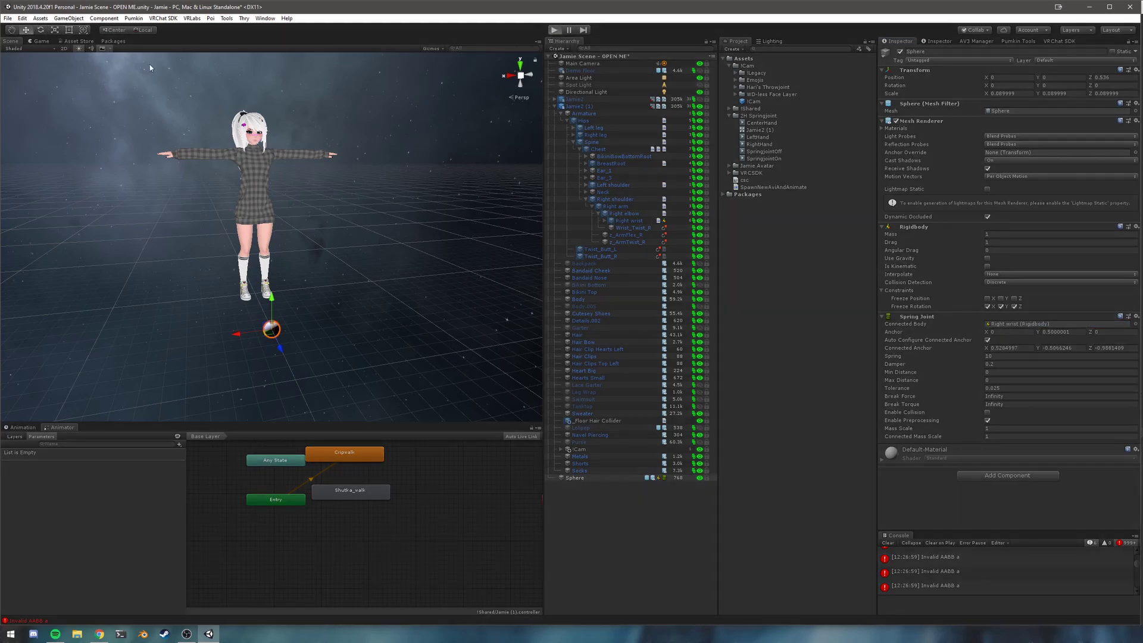
left_click(13, 42)
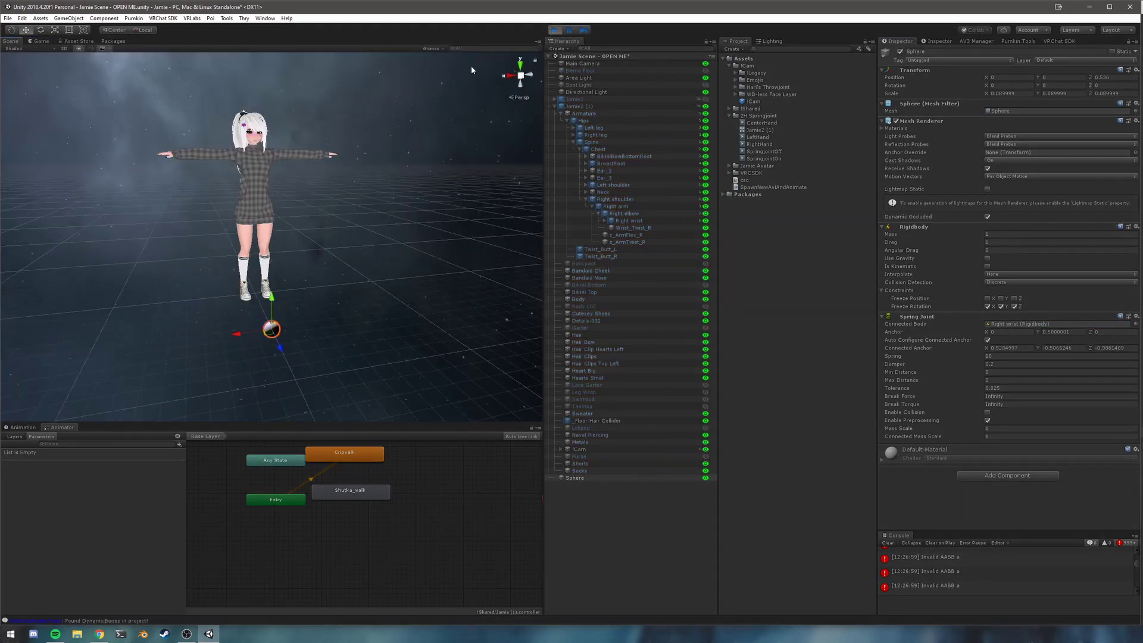
Test the spring joint by moving the Armature in play mode, examine the right hand and the sphere, and stop playing.
left_click(607, 113)
mouse_move(234, 286)
left_mouse_down()
mouse_move(421, 292)
mouse_move(180, 297)
mouse_move(327, 263)
mouse_move(146, 285)
mouse_move(252, 280)
left_mouse_up()
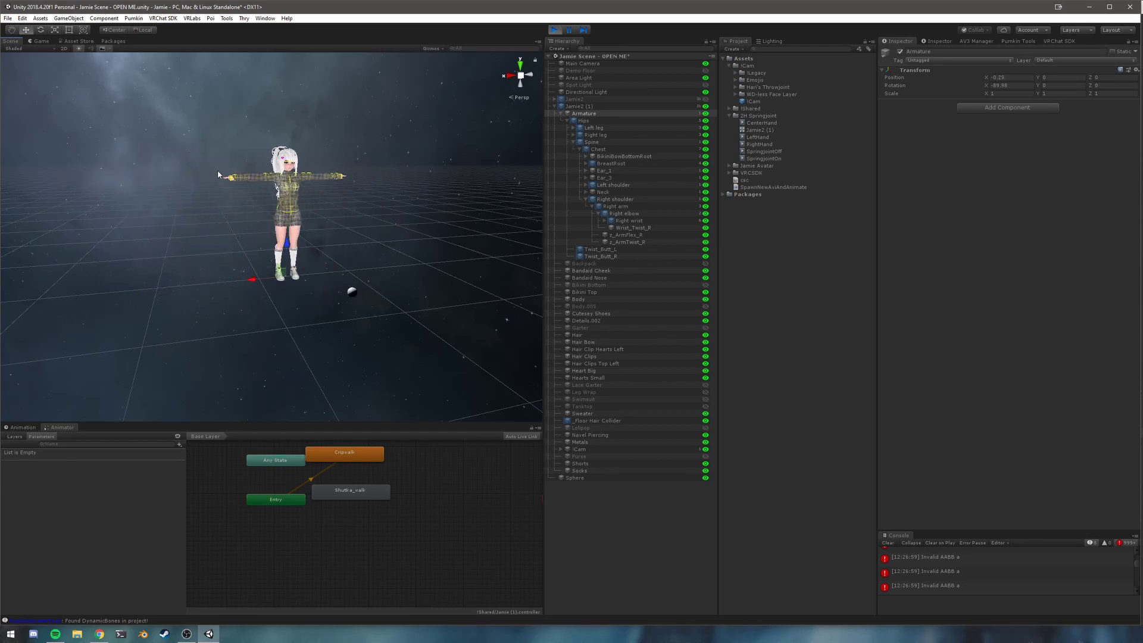
left_click(231, 177)
middle_click_drag(231, 177, 254, 243)
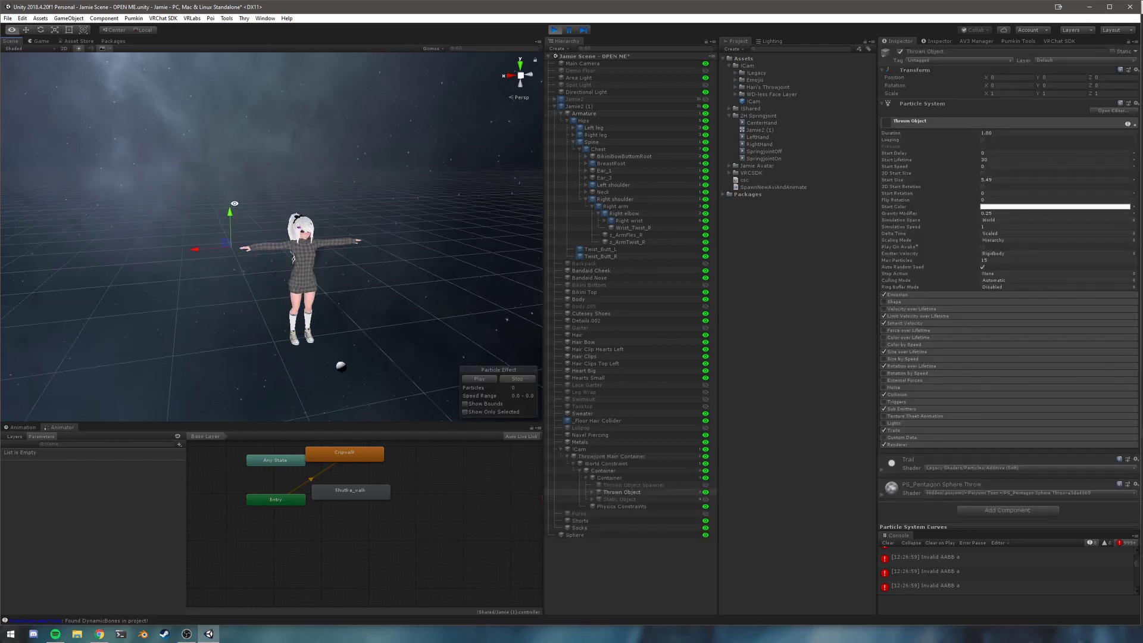
scroll(258, 350, "up", 10)
middle_click_drag(258, 350, 246, 289)
scroll(246, 289, "up", 5)
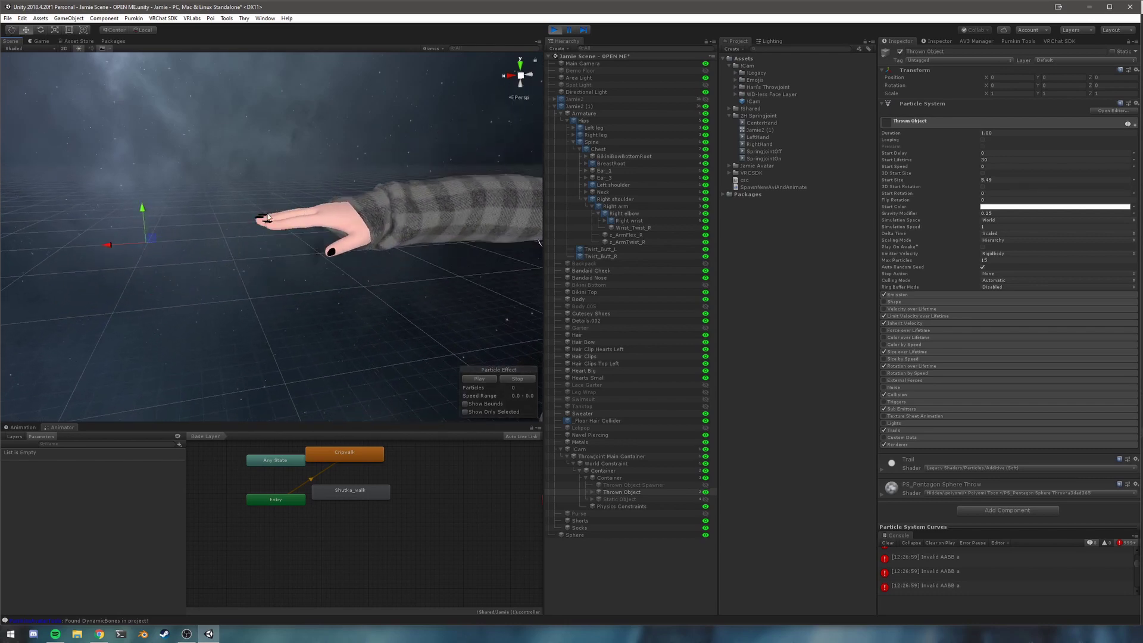
scroll(329, 202, "down", 10)
middle_click_drag(318, 199, 294, 179)
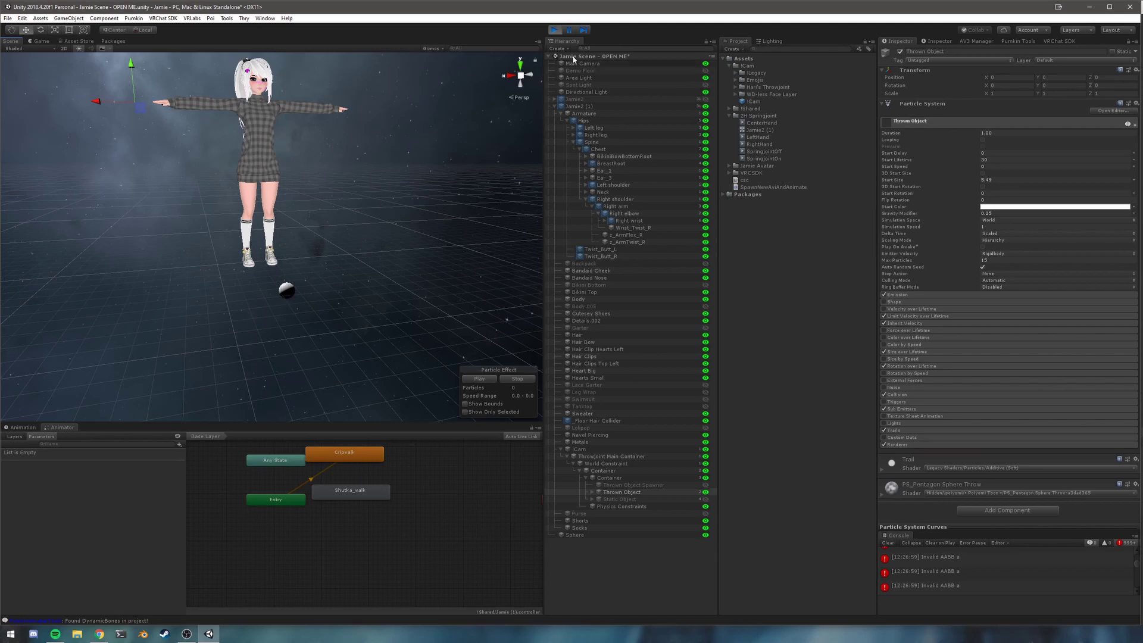
left_click(555, 30)
Delete the sphere from the scene.
middle_click_drag(337, 199, 350, 204)
right_click_drag(349, 204, 344, 224, "alt")
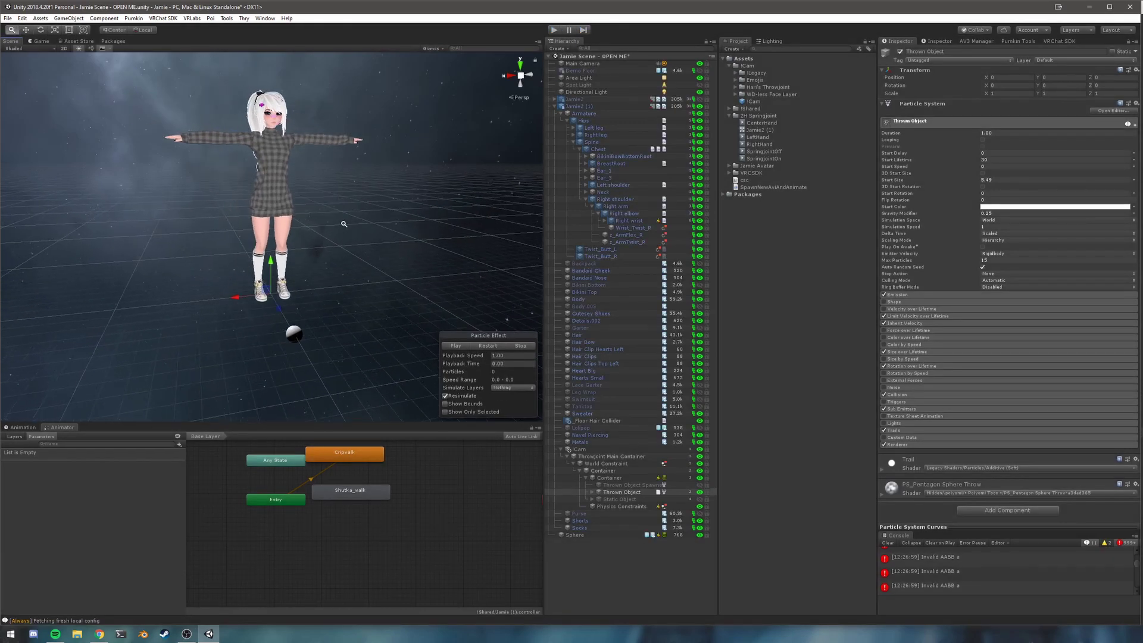
left_click(594, 535)
key("Delete")
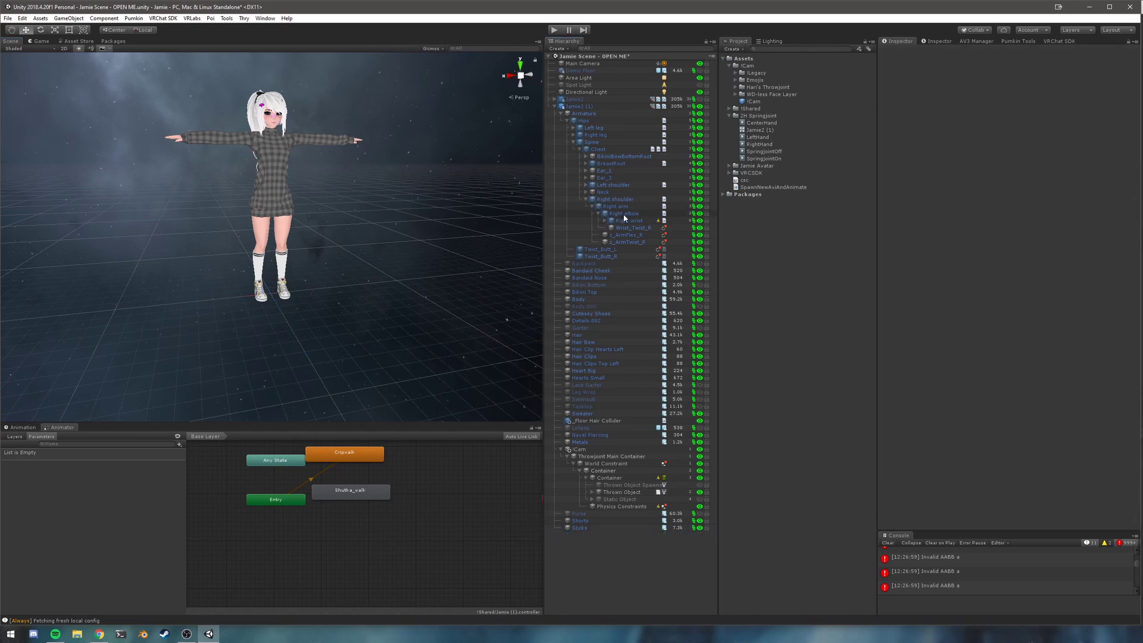
Remove the Rigidbody component from the Right wrist bone.
double_click(627, 219)
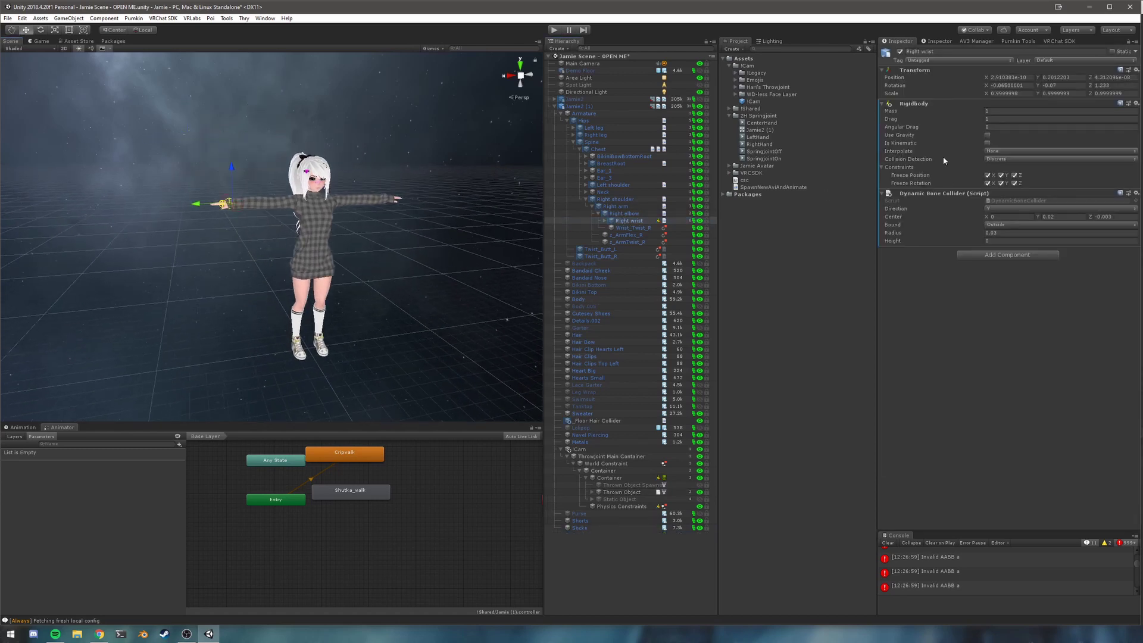
left_click(1137, 103)
left_click(1085, 130)
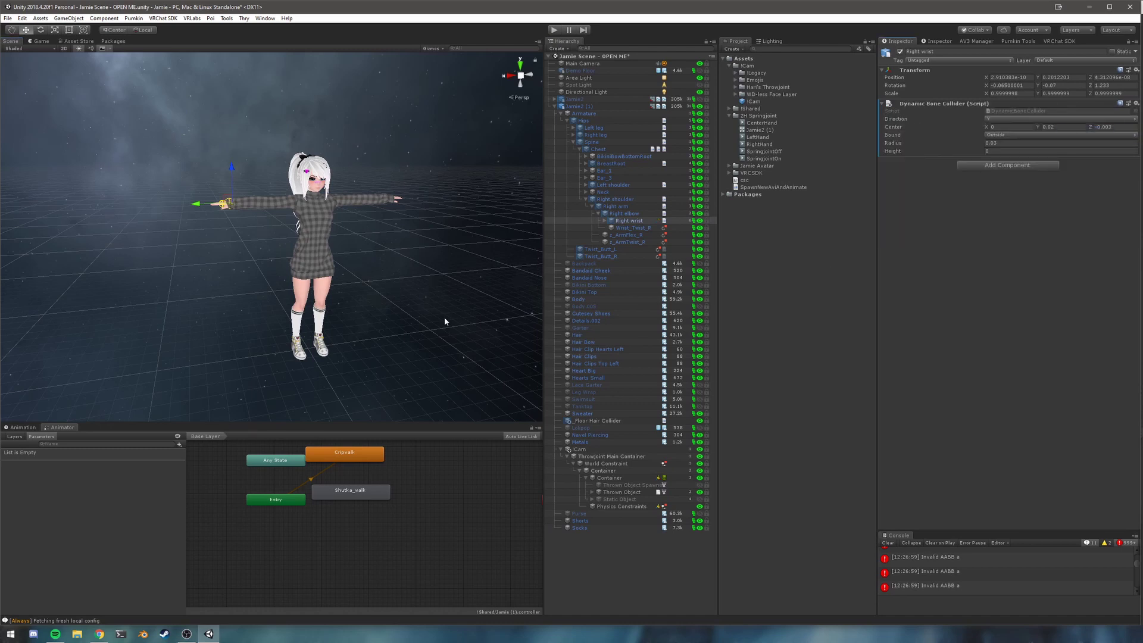
scroll(291, 314, "up", 5)
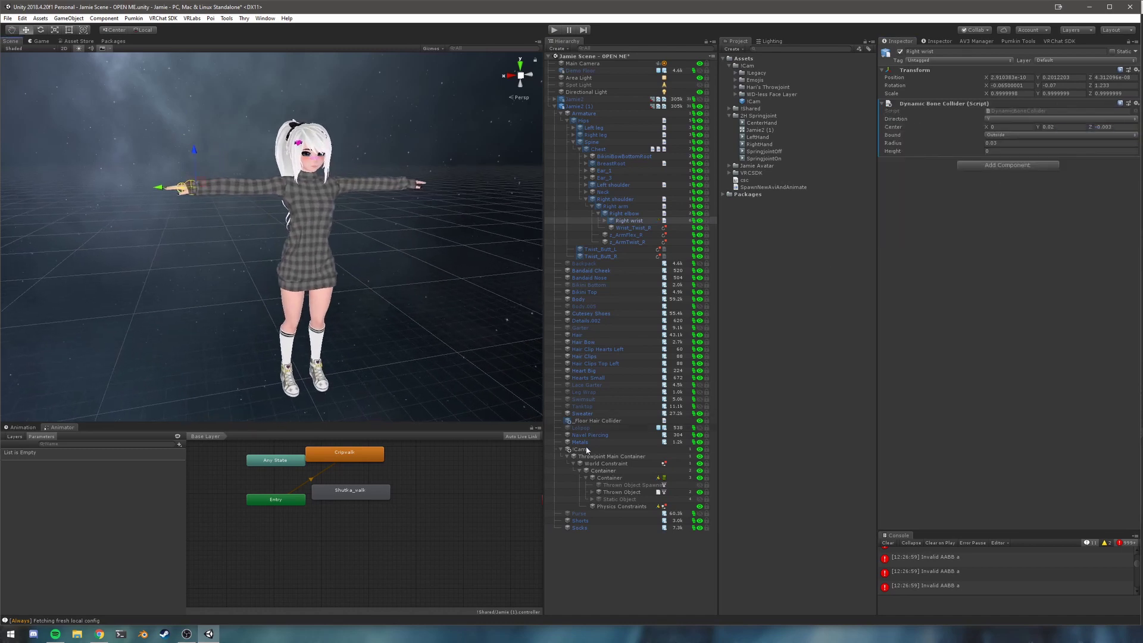
left_click(562, 450)
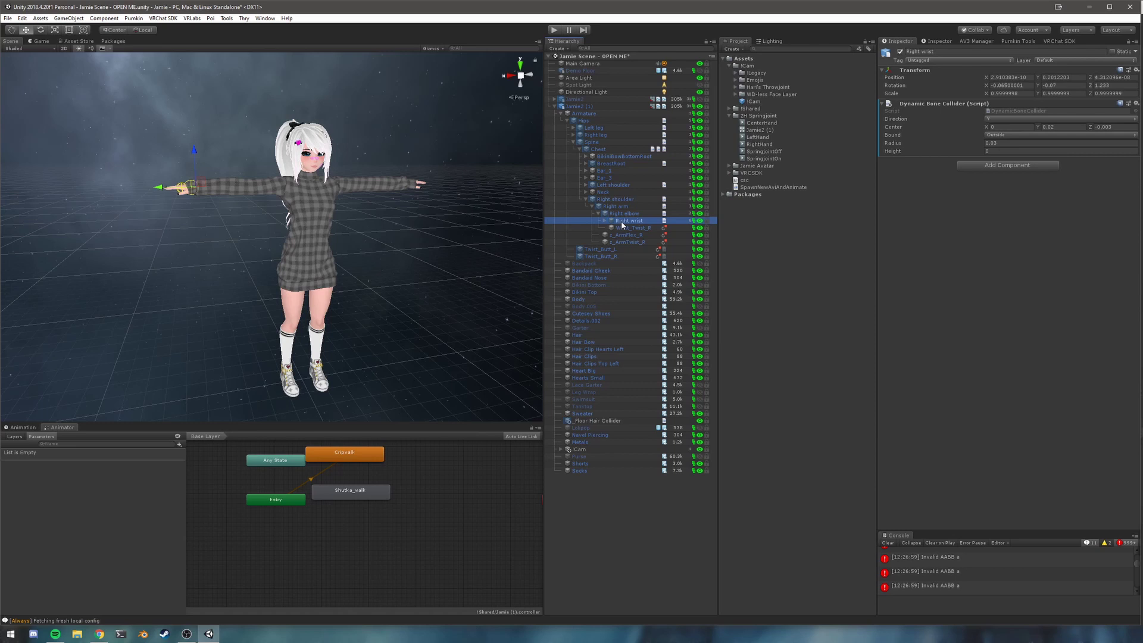
mouse_move(396, 207)
middle_mouse_down()
mouse_move(386, 200)
mouse_move(417, 198)
middle_mouse_up()
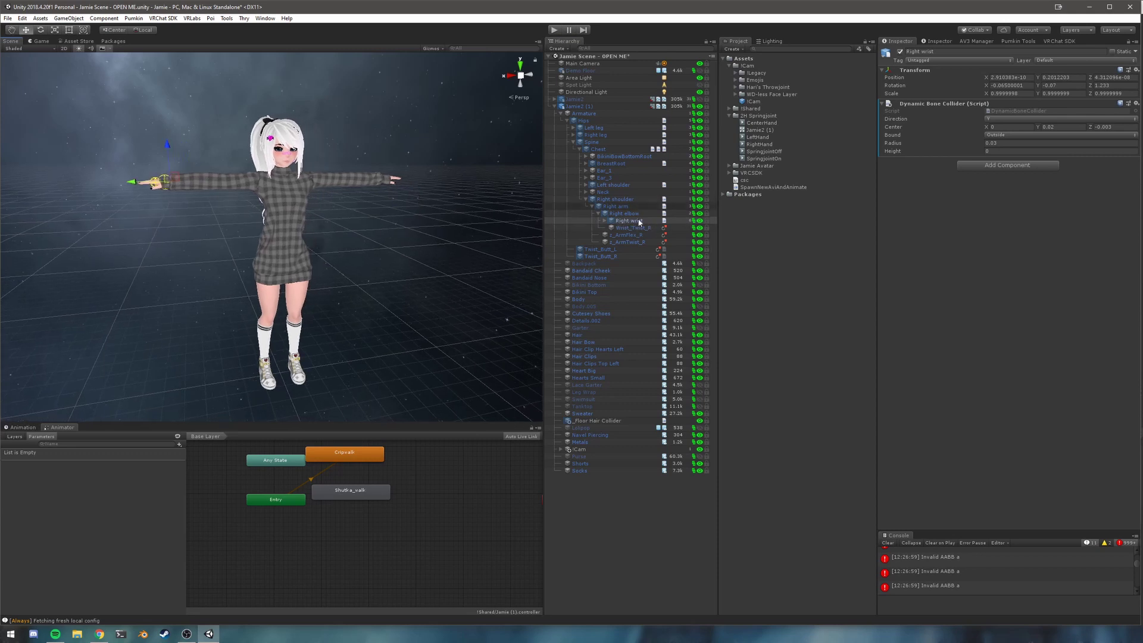
middle_click_drag(376, 224, 365, 214)
left_click(370, 218)
Create a 3D sphere at position 0, 0, 0 and scale it uniformly down to about 0.25.
right_click(593, 336)
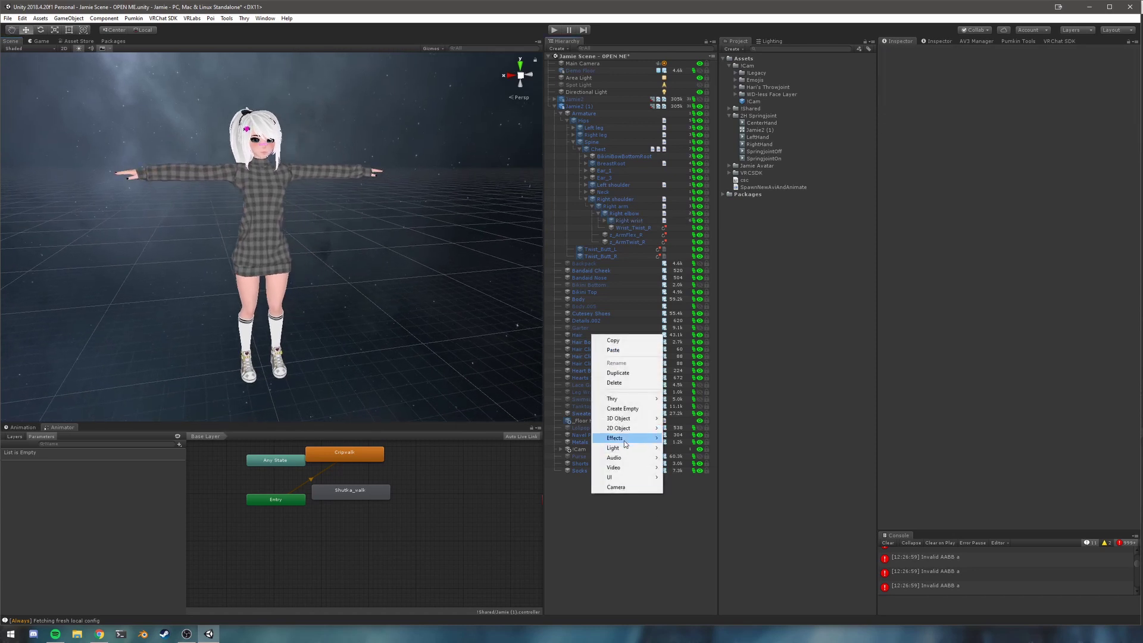
mouse_move(622, 418)
left_click(690, 427)
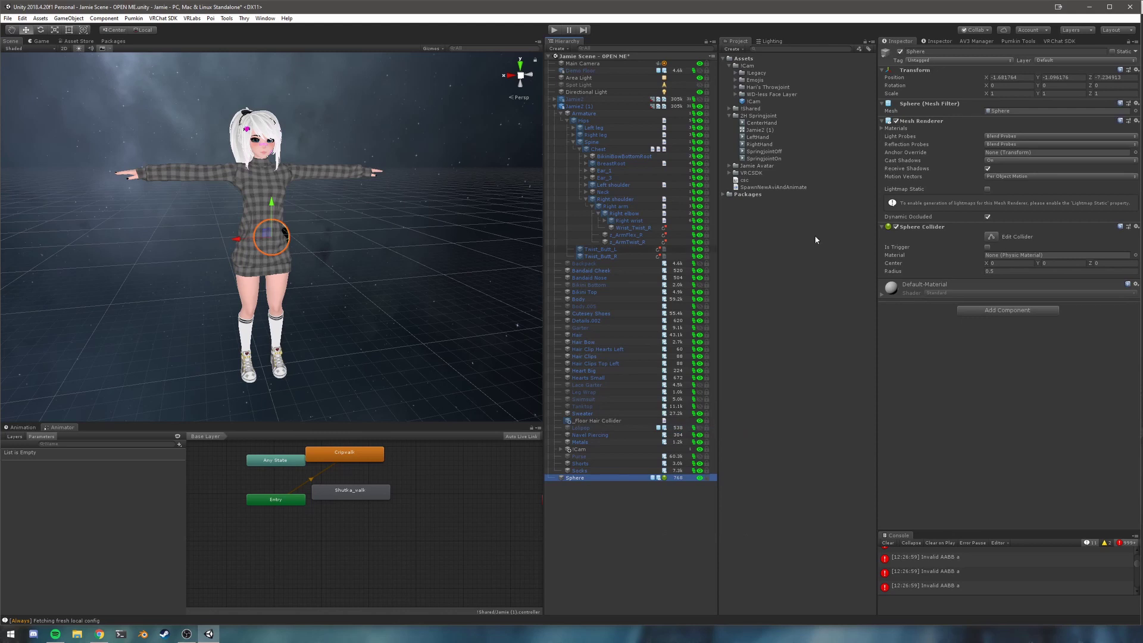
left_click(1013, 77)
type("0")
key("Tab")
type("0")
key("Tab")
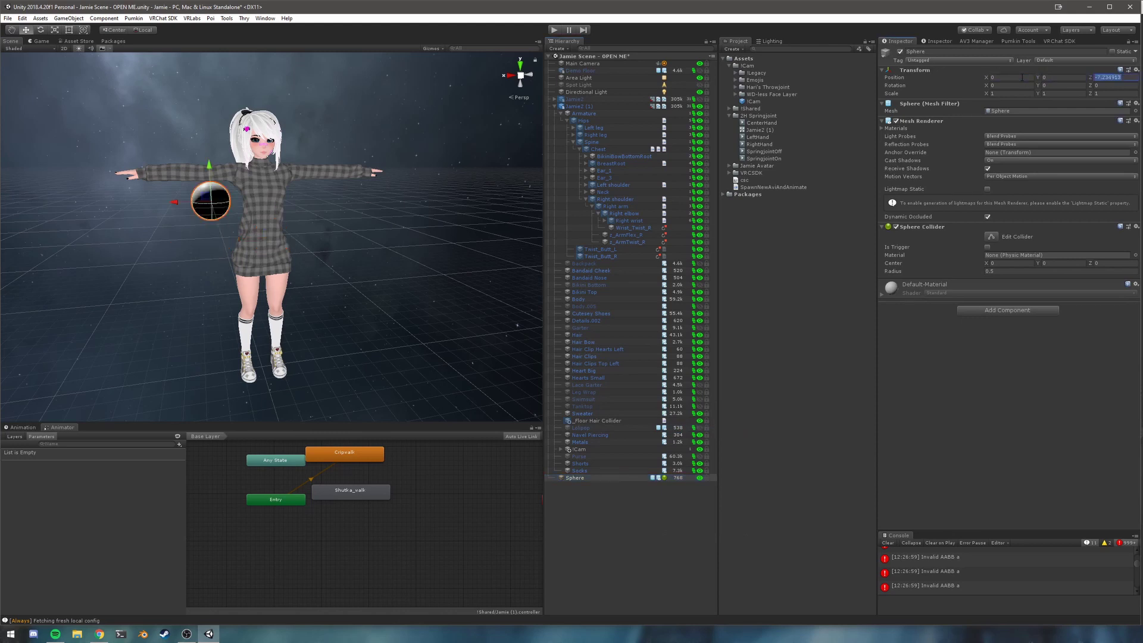
type("0")
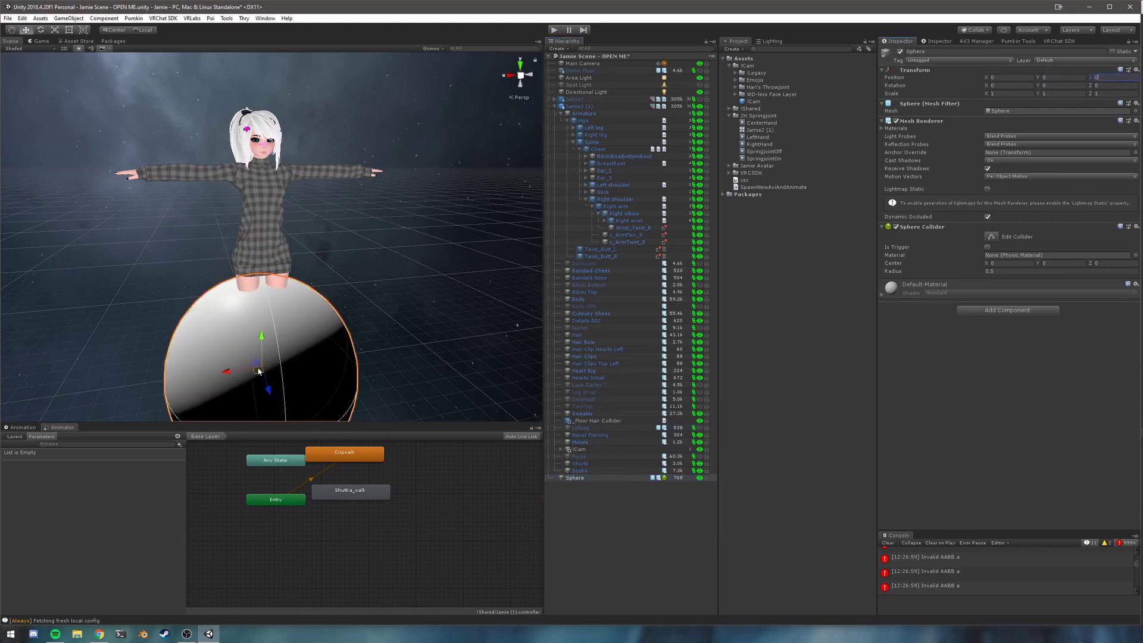
type("r")
left_click_drag(262, 368, 226, 369)
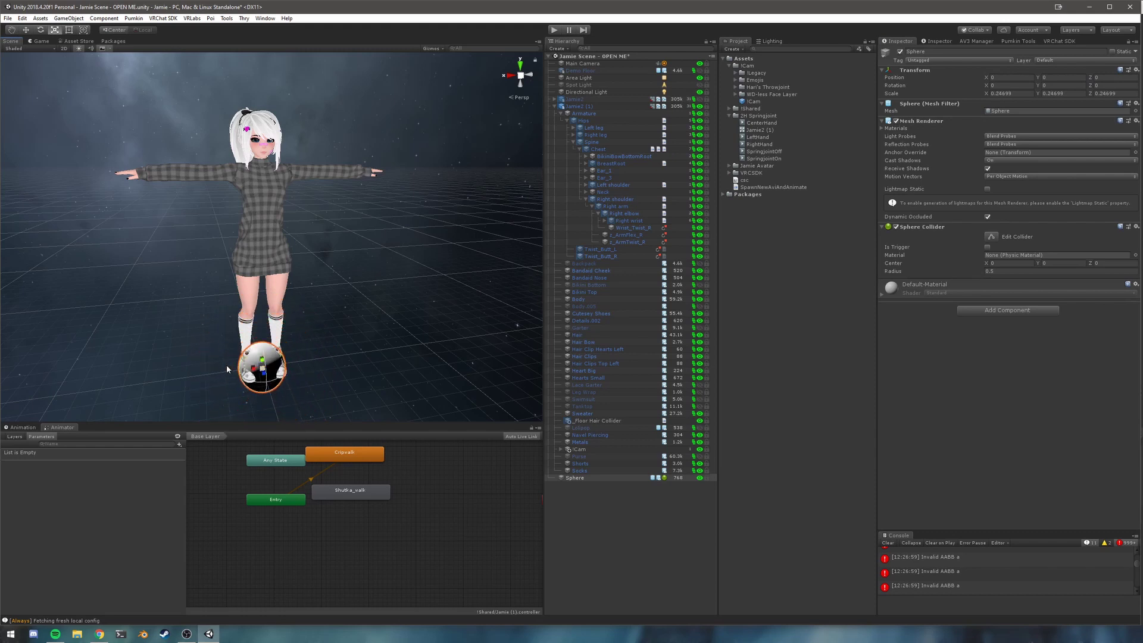
Add a Parent Constraint component to the sphere and remove its Sphere Collider.
left_click(984, 309)
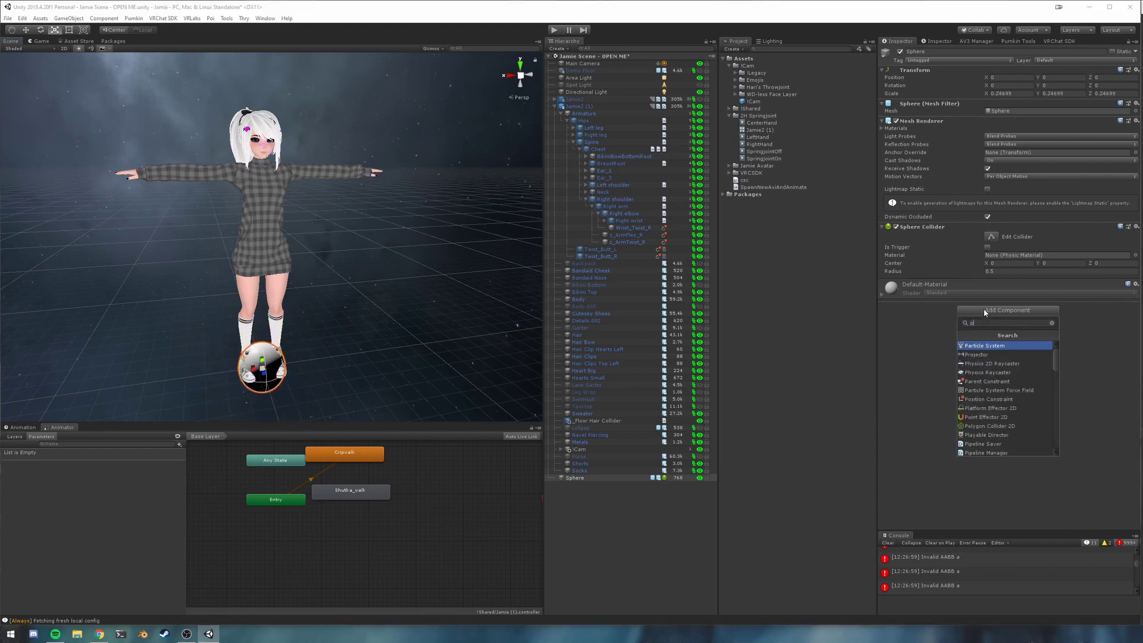
type("parent")
key("Return")
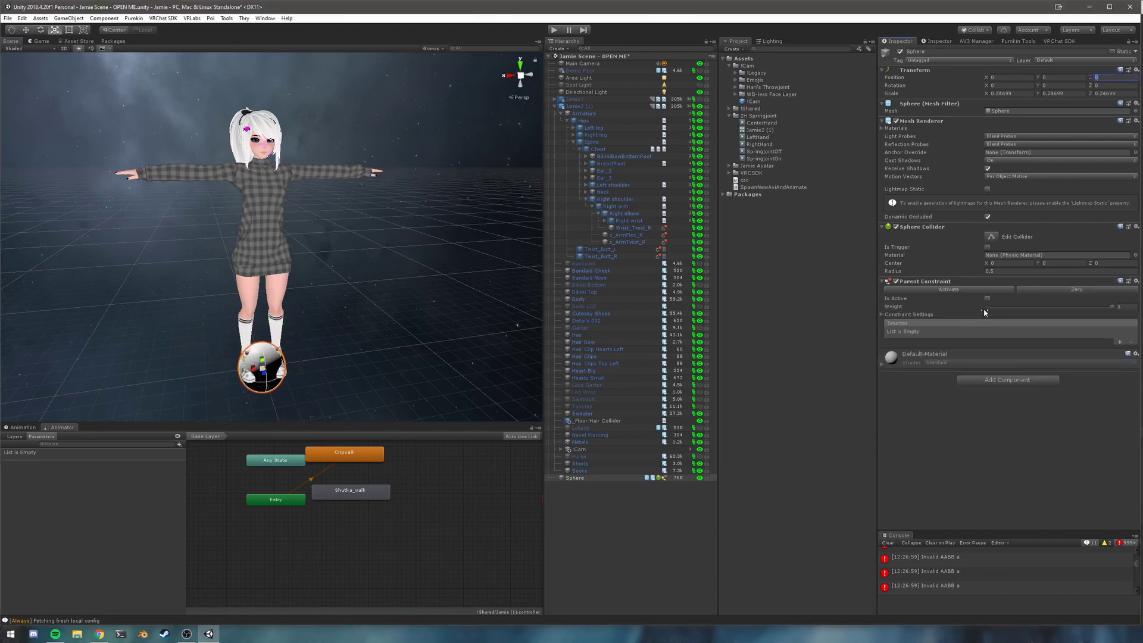
left_click(1136, 227)
left_click(1137, 249)
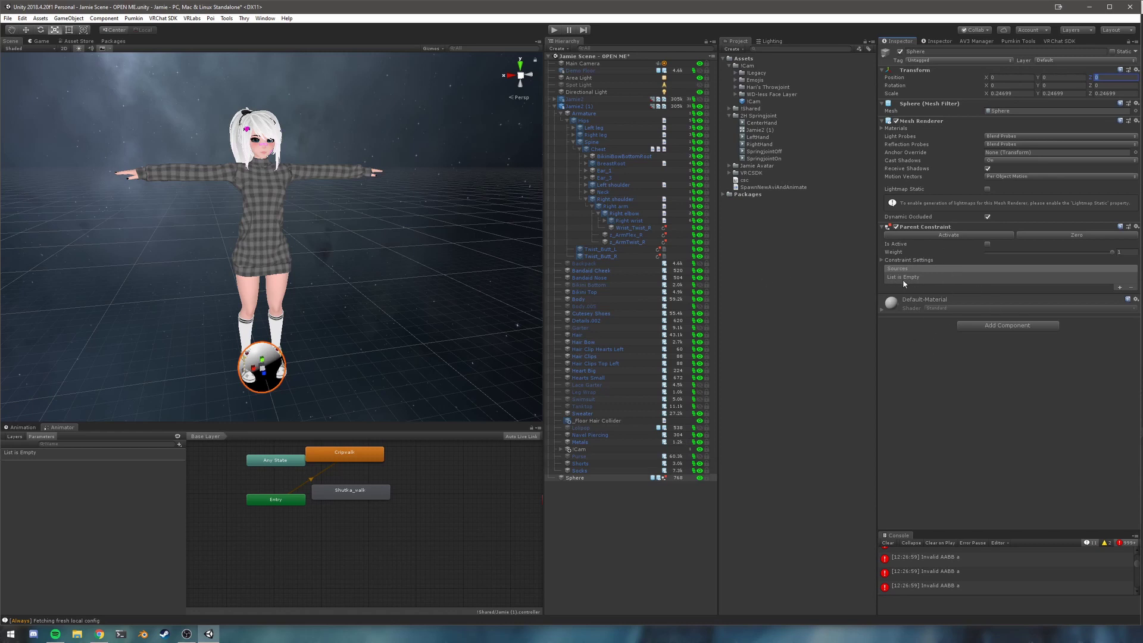
Add the Right wrist bone as a source of the sphere's Parent Constraint and activate the constraint.
left_click(1119, 287)
left_click_drag(629, 221, 940, 281)
left_click(970, 235)
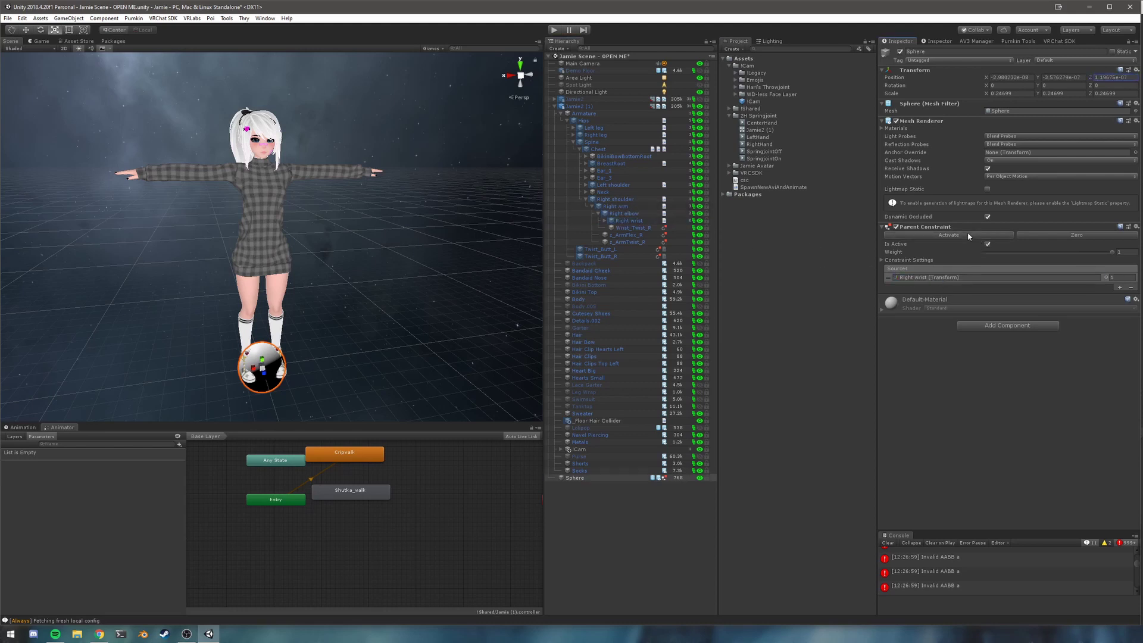
Test the Parent Constraint in play mode by moving the Right wrist outward, undo the move, and stop playing.
left_click(554, 30)
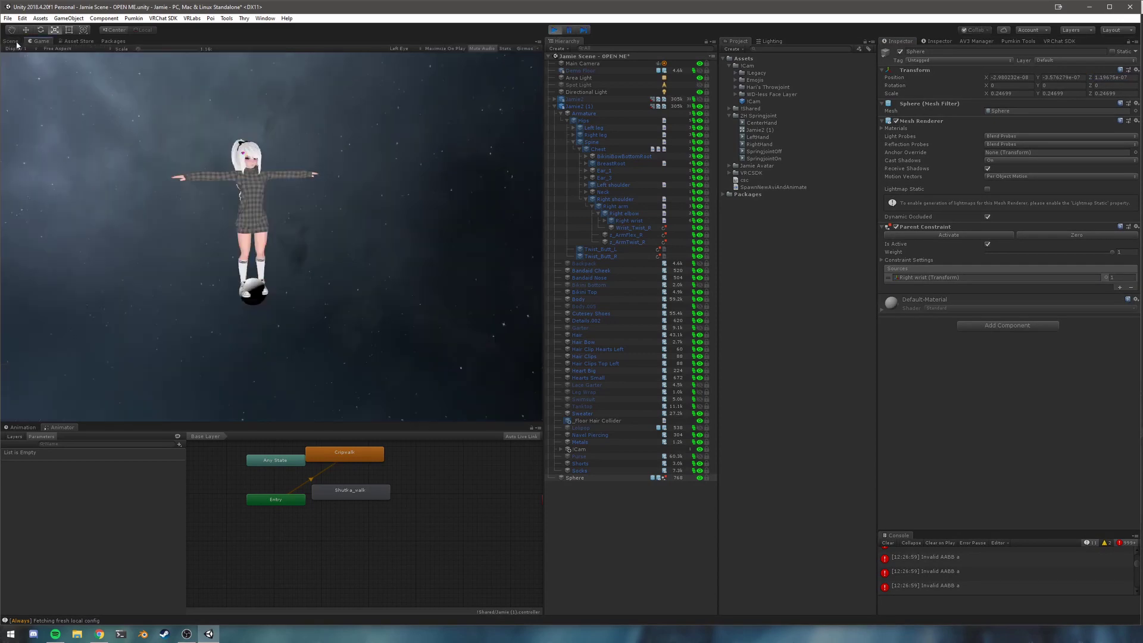
left_click(587, 478)
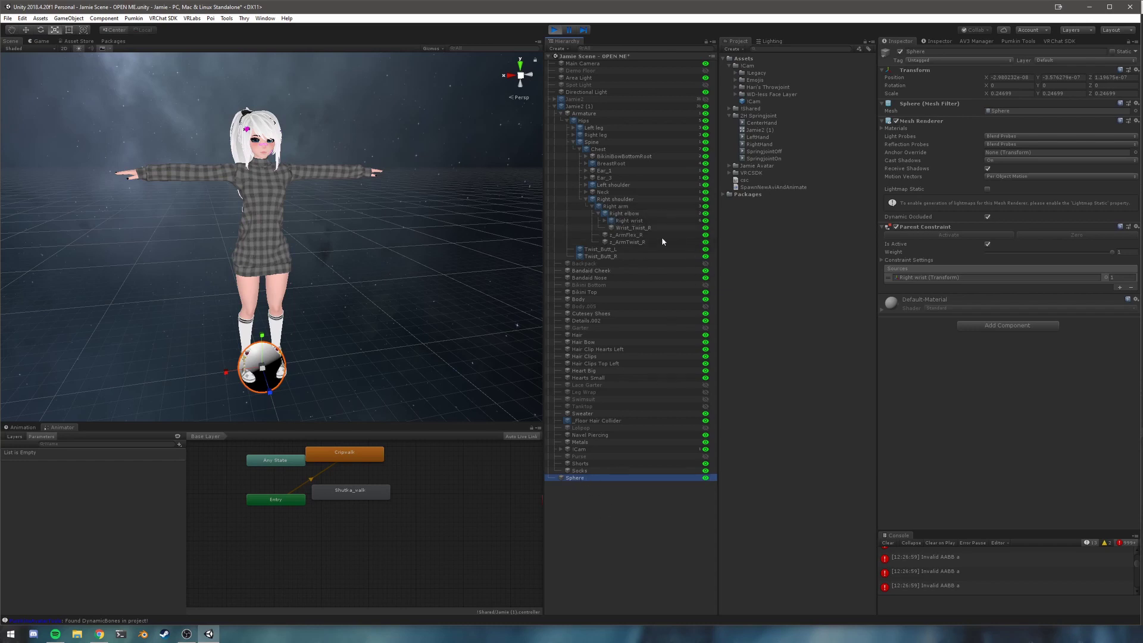
left_click(629, 220)
key("w")
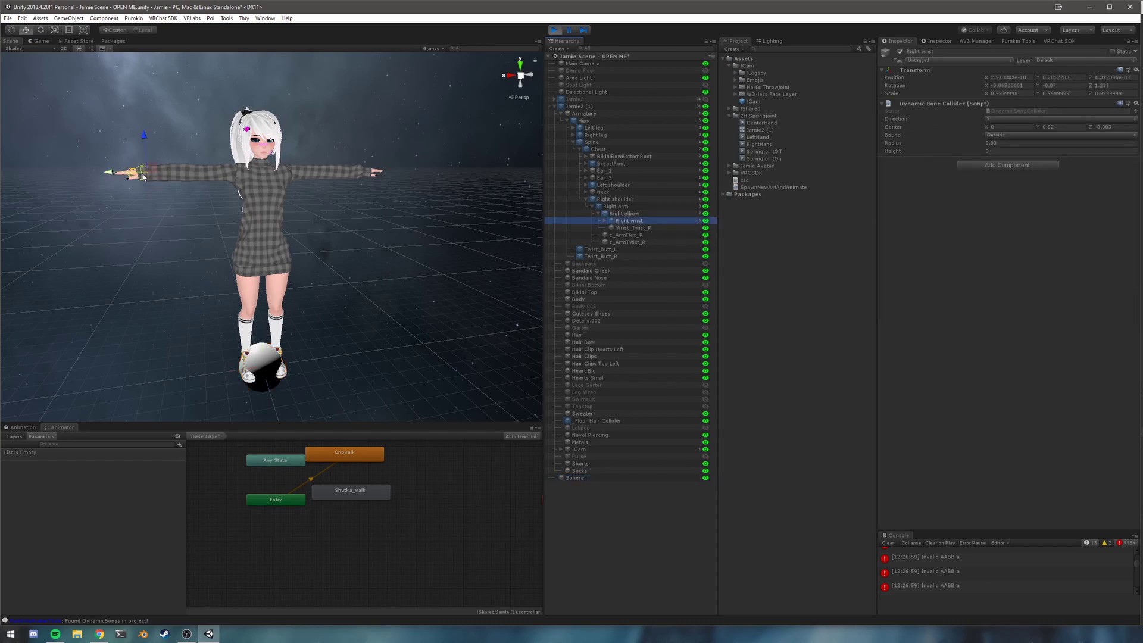
left_click_drag(107, 173, 37, 160)
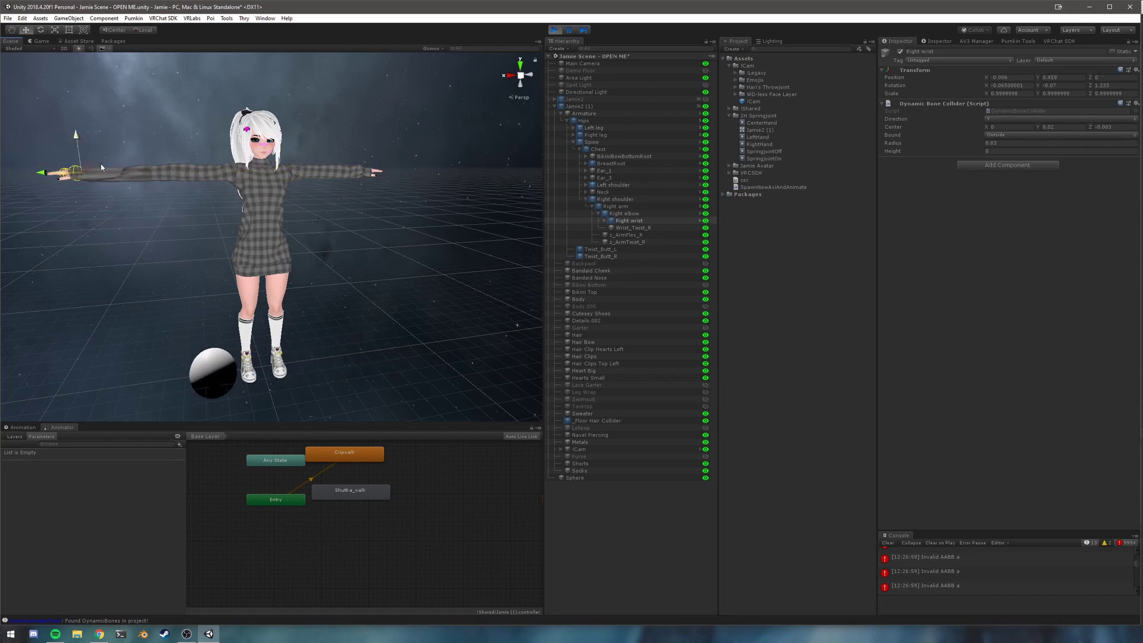
key("ctrl+z")
left_click(555, 30)
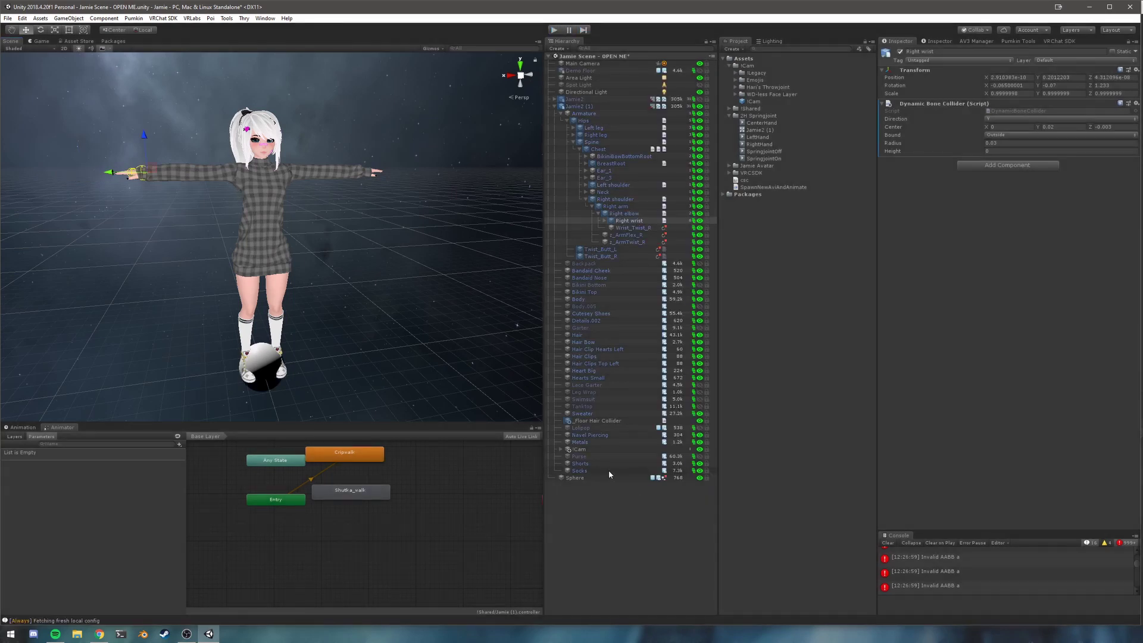
Add the Left wrist bone as a second source of the sphere's Parent Constraint and activate it again.
left_click(603, 477)
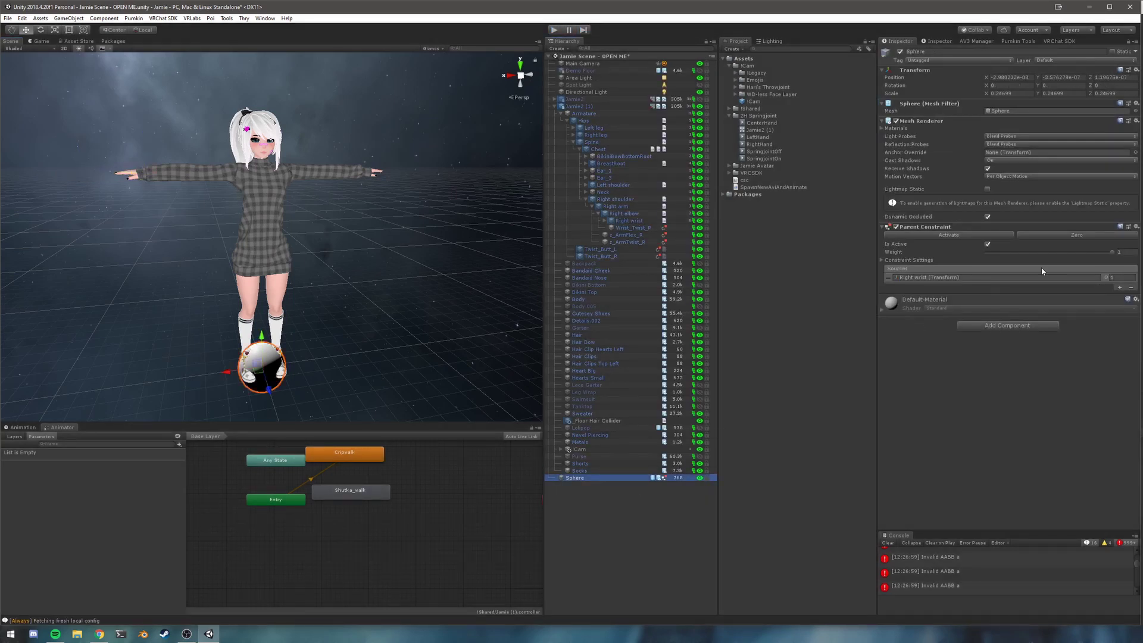
left_click(1120, 288)
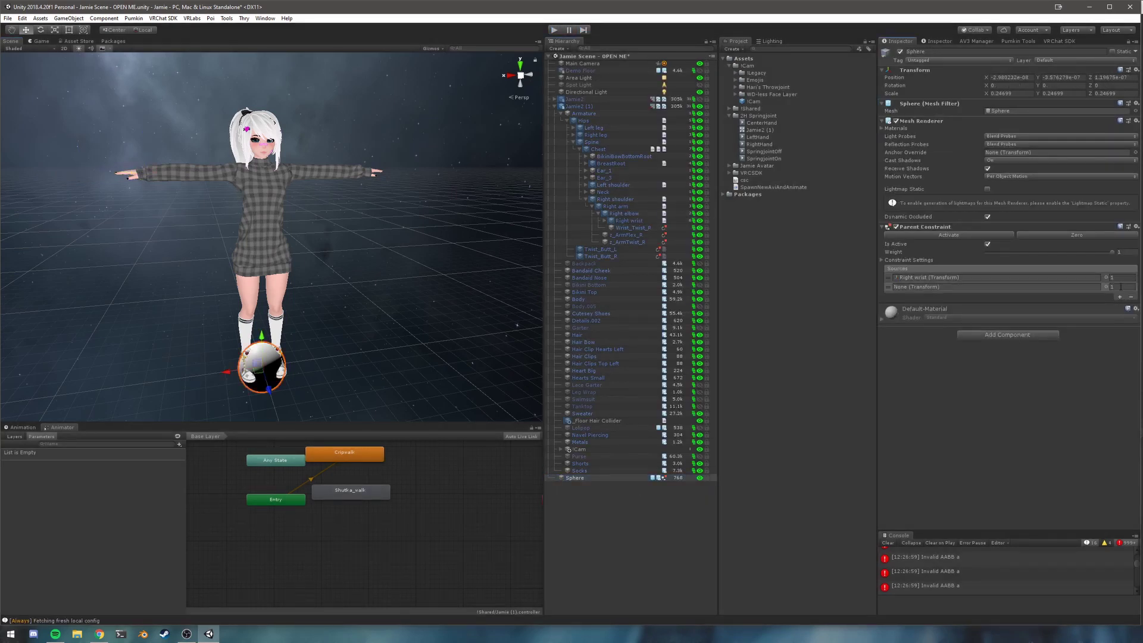
left_click(586, 185)
left_click(593, 192)
left_click(598, 199)
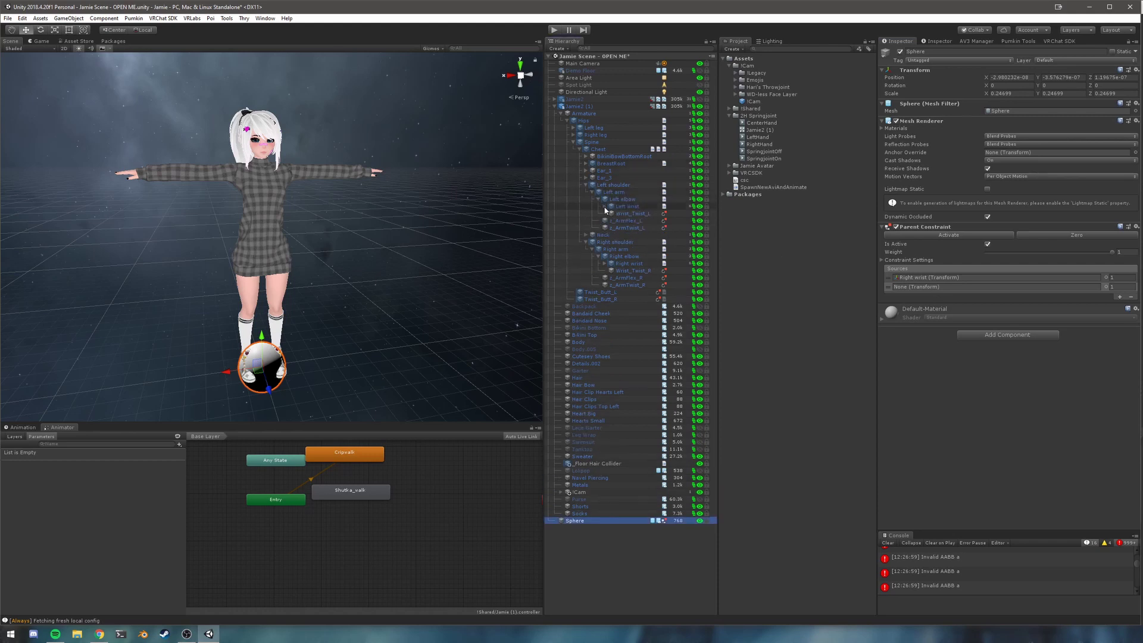
left_click_drag(626, 208, 934, 287)
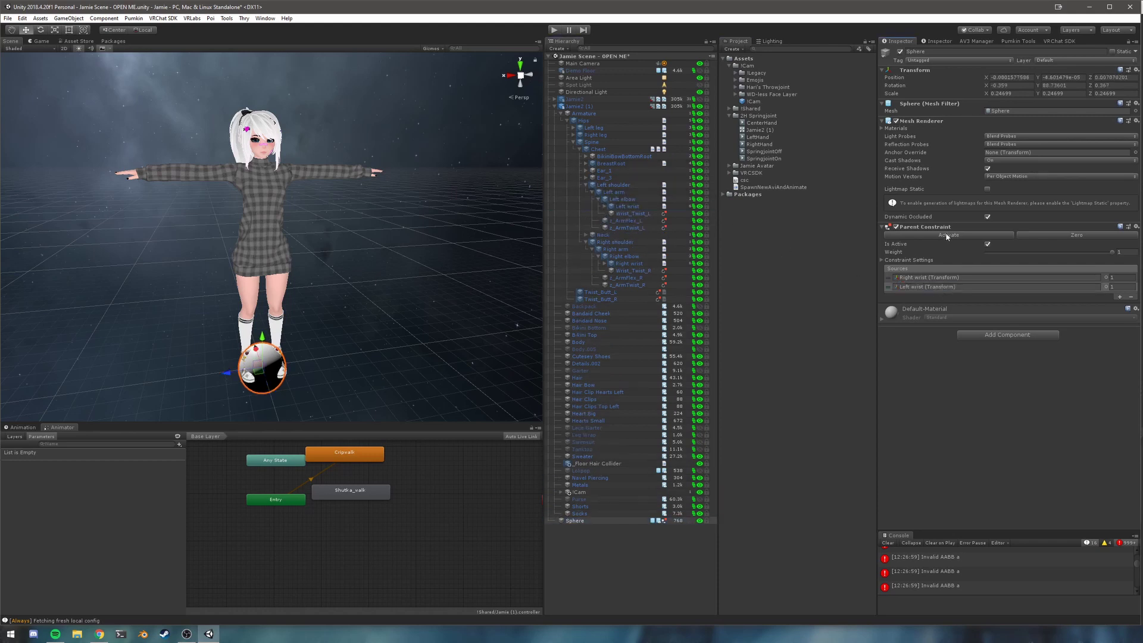
left_click(941, 236)
Test the two-source constraint in play mode by moving the Right wrist and the Left wrist in turn in the Scene view.
left_click(554, 31)
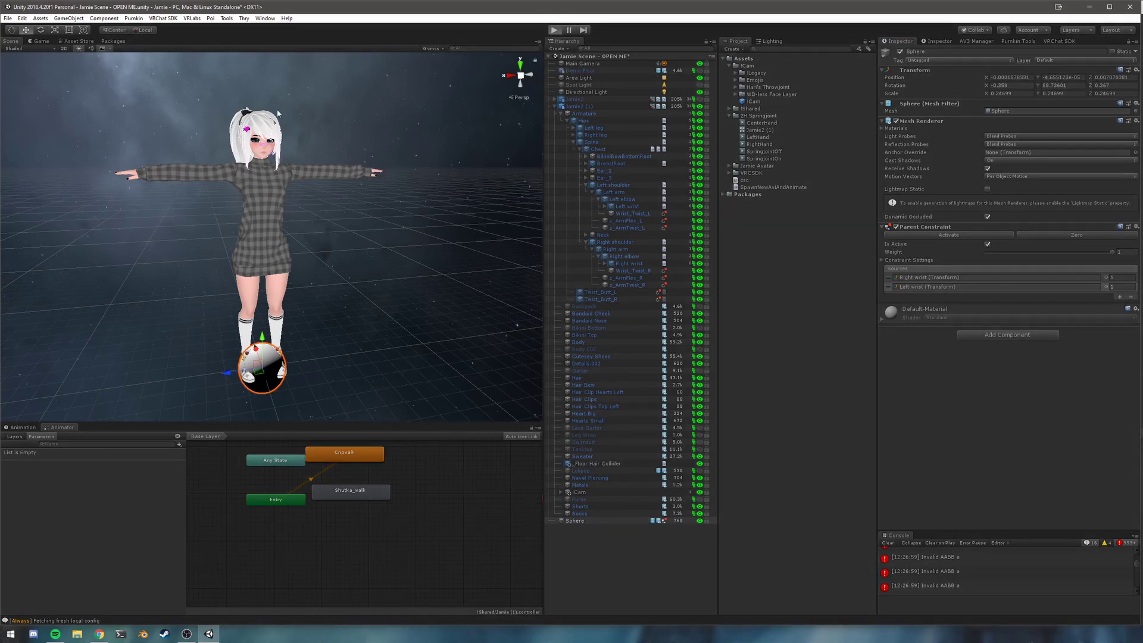
left_click(12, 43)
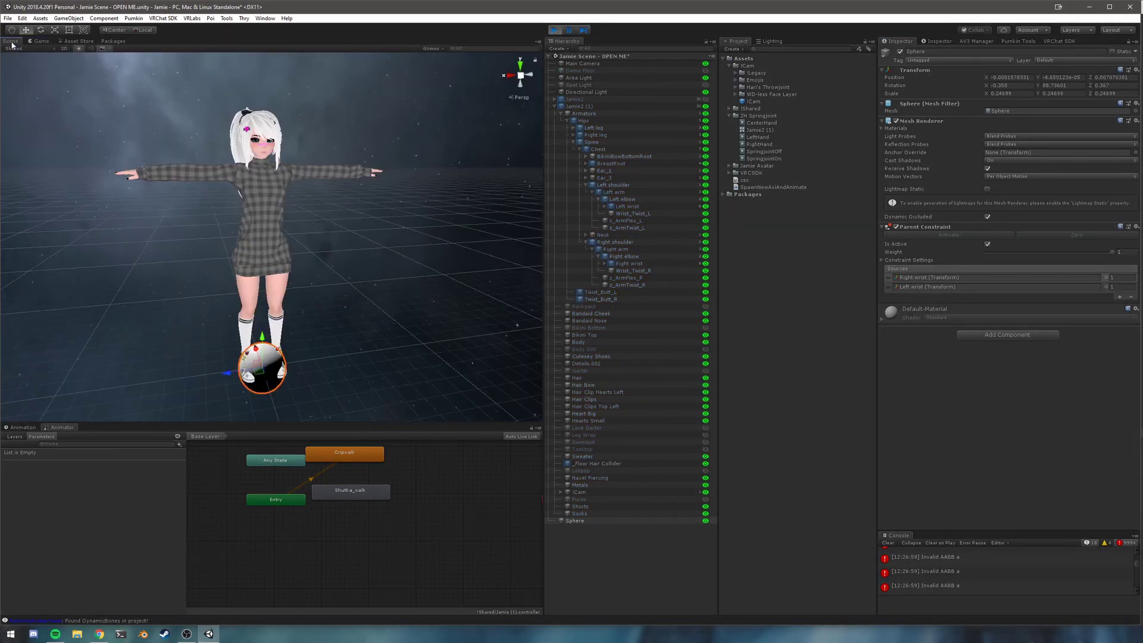
scroll(461, 290, "down", 2)
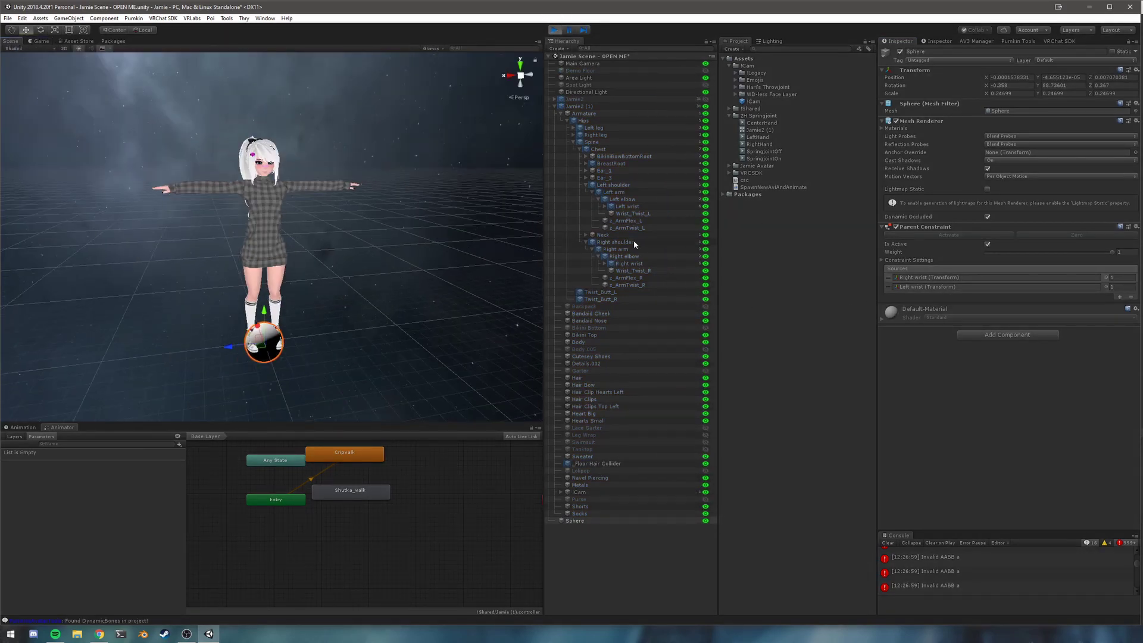
left_click(651, 263)
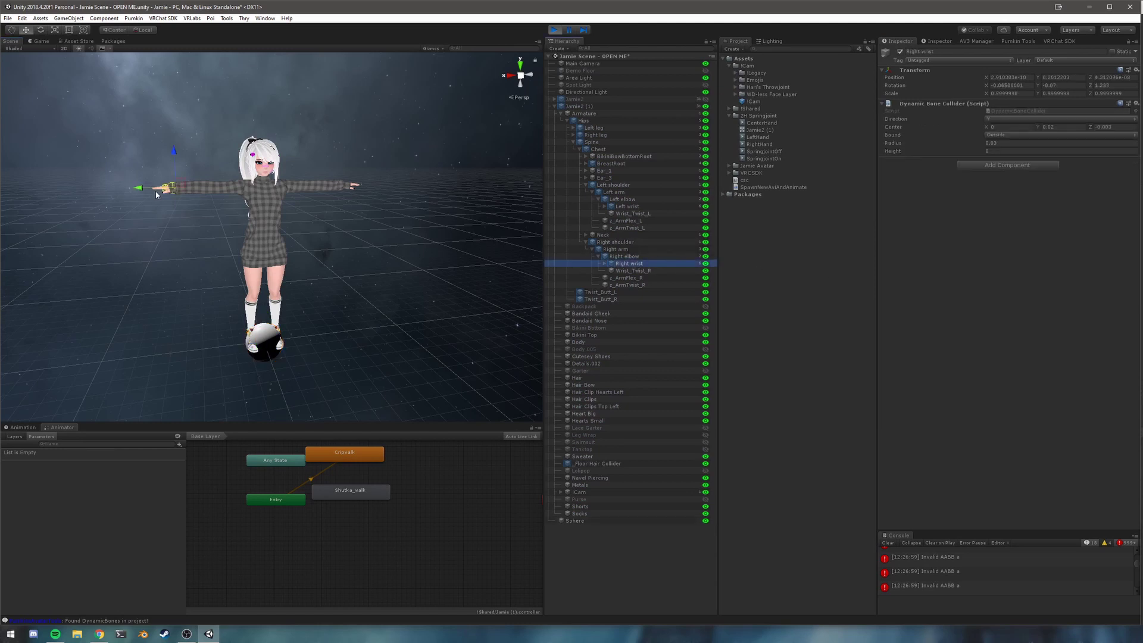
mouse_move(117, 183)
left_mouse_down()
mouse_move(66, 181)
mouse_move(96, 183)
left_mouse_up()
key("ctrl+z")
left_click(628, 206)
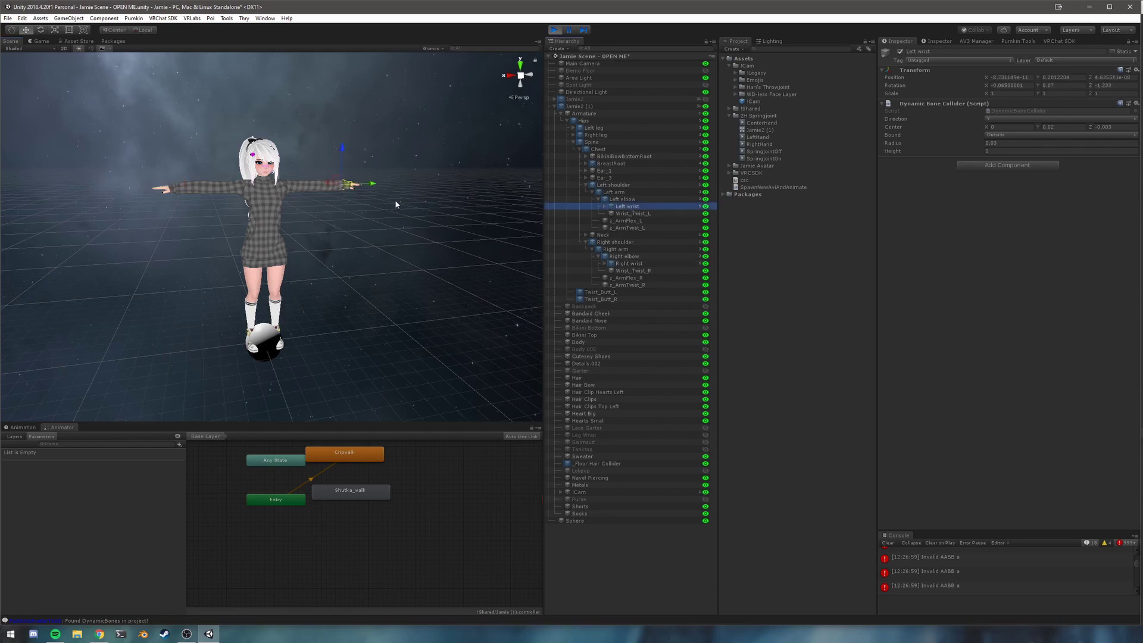
left_click_drag(380, 184, 353, 184)
Examine the weights of the Right wrist and Left wrist sources in the sphere's Parent Constraint.
left_click(575, 521)
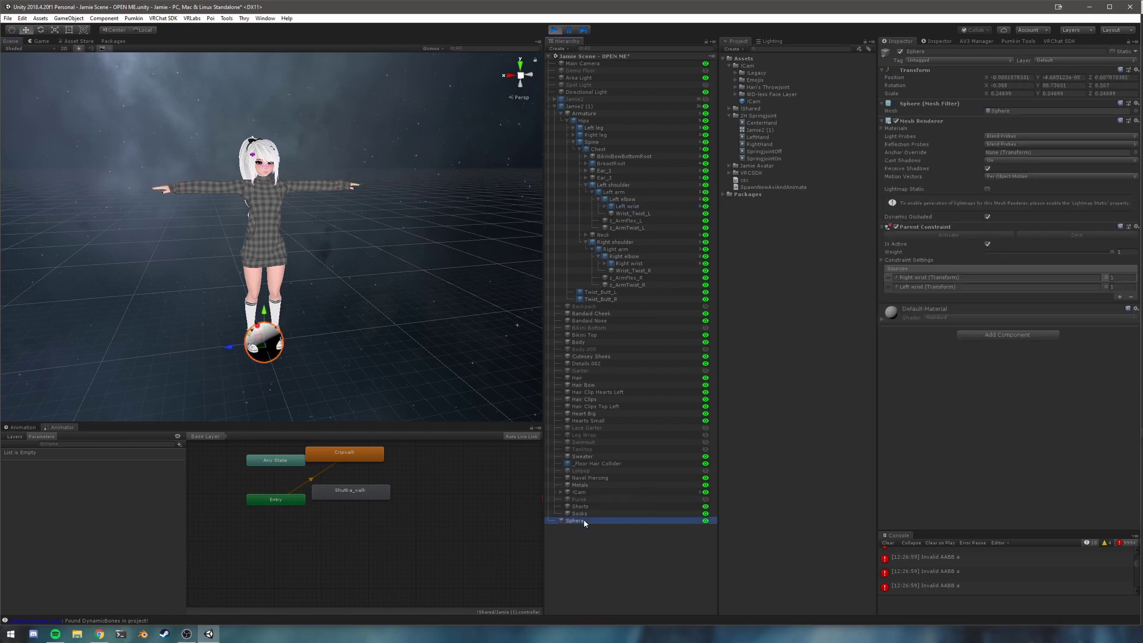
left_click(1123, 276)
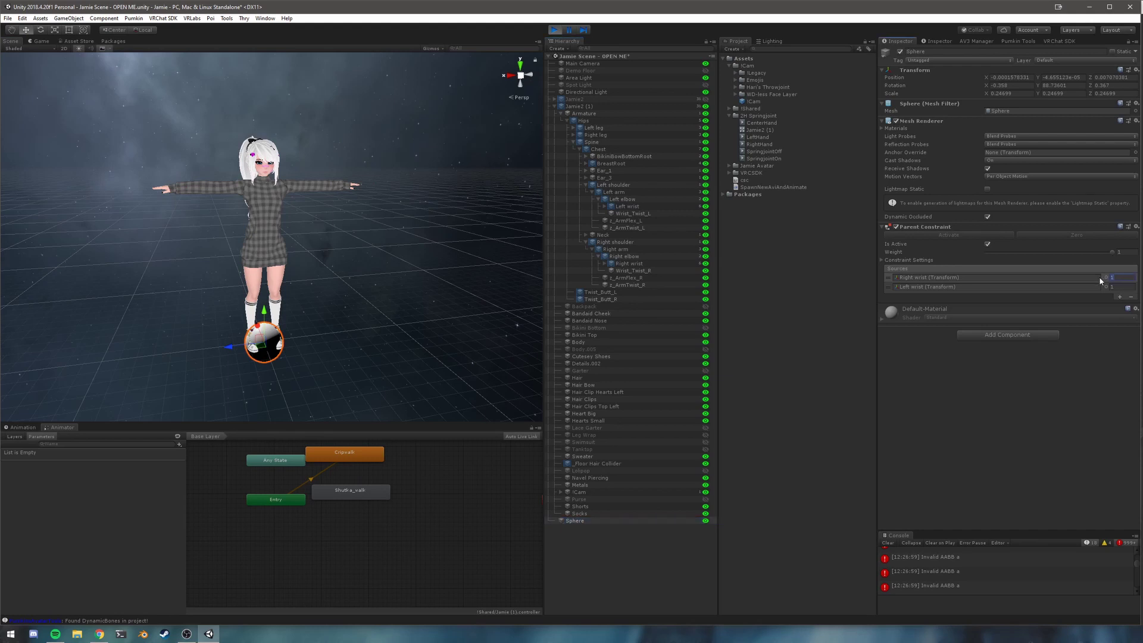
left_click(1111, 287)
left_click(1105, 278)
key("Tab")
left_click(1120, 278)
left_click(917, 279)
left_click(576, 521)
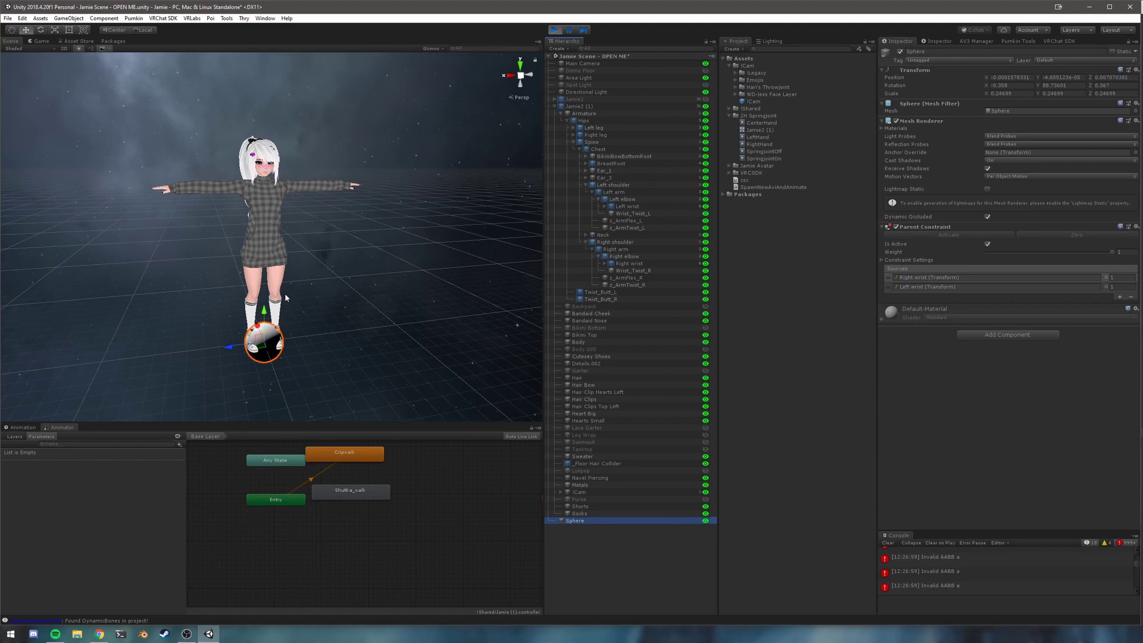
Move the Right wrist and the Left wrist forward in front of the avatar in play mode to test the sphere.
right_click_drag(293, 290, 314, 309)
middle_click_drag(313, 310, 316, 312)
right_click_drag(316, 312, 314, 326)
middle_click_drag(314, 326, 312, 339)
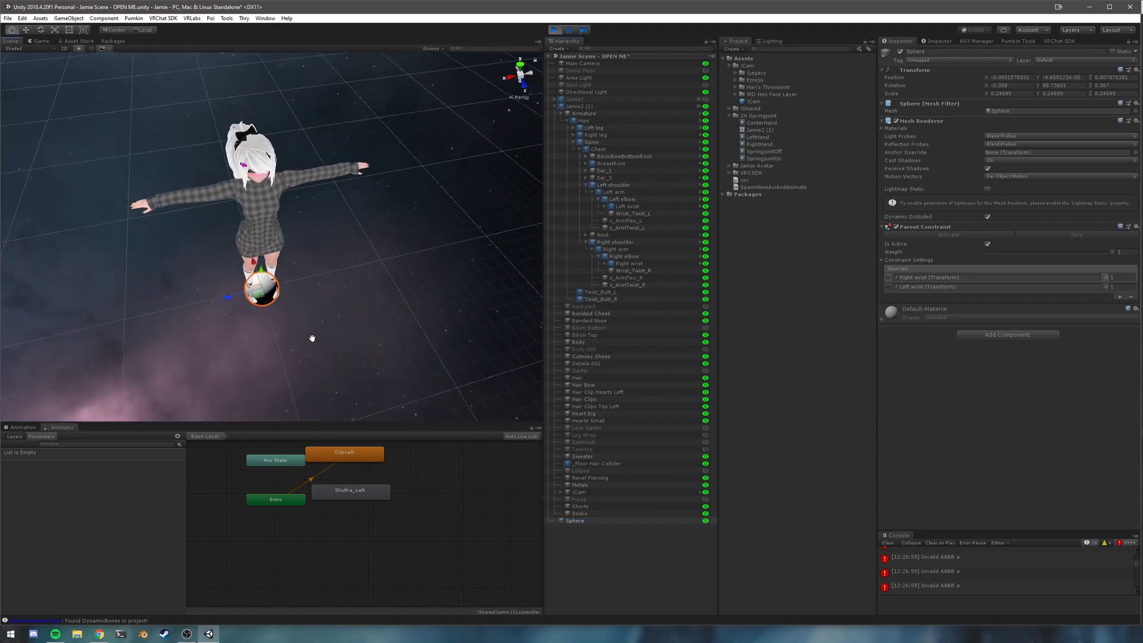
left_click(630, 263)
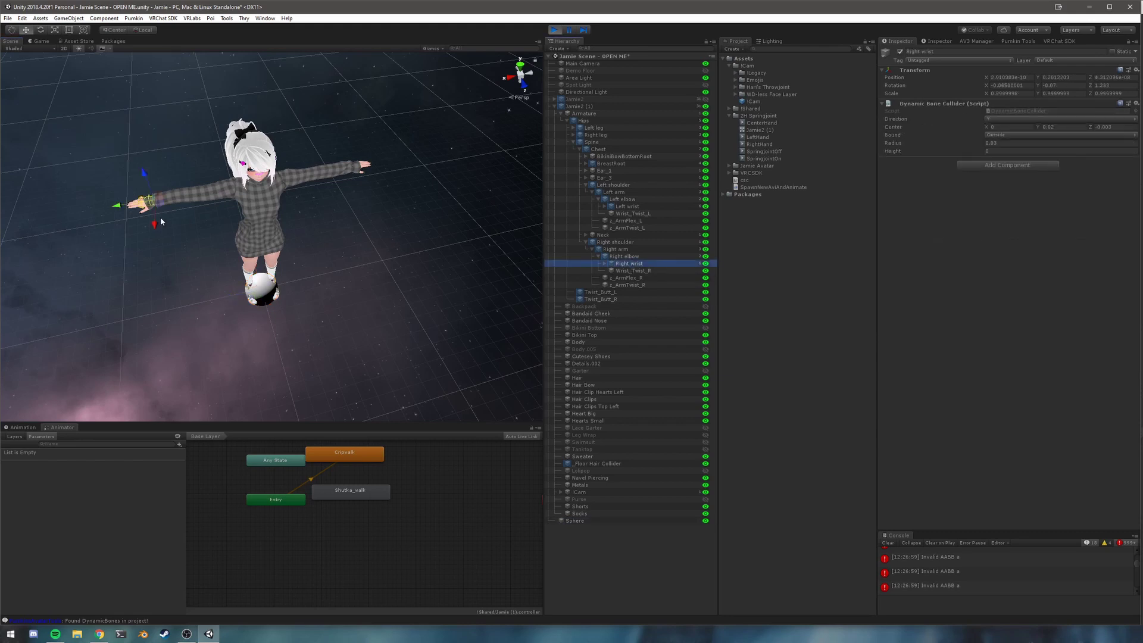
left_click_drag(153, 220, 239, 347)
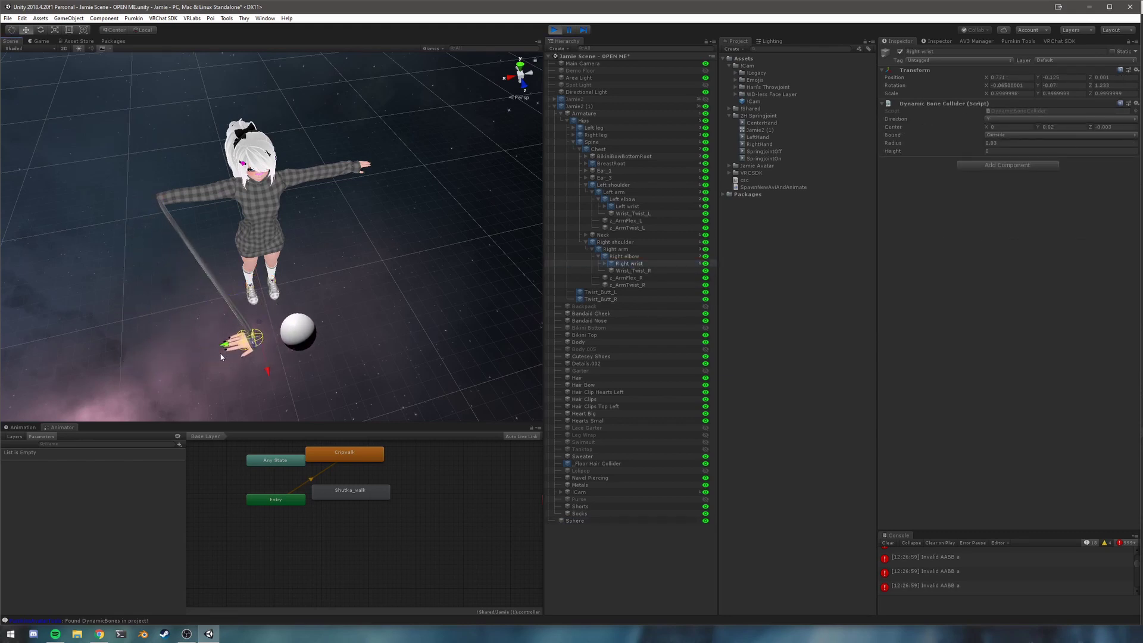
left_click(630, 206)
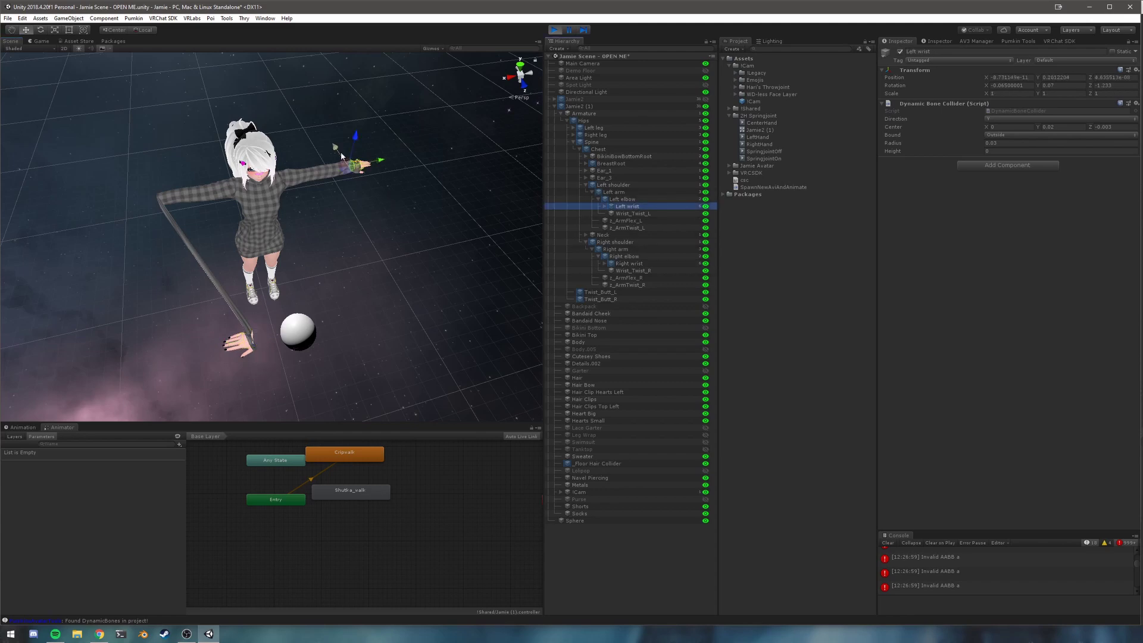
left_click_drag(341, 156, 360, 287)
Move the Left wrist outward and level with the Right wrist in the top view, checking the sphere between the hands.
right_click_drag(357, 280, 339, 322)
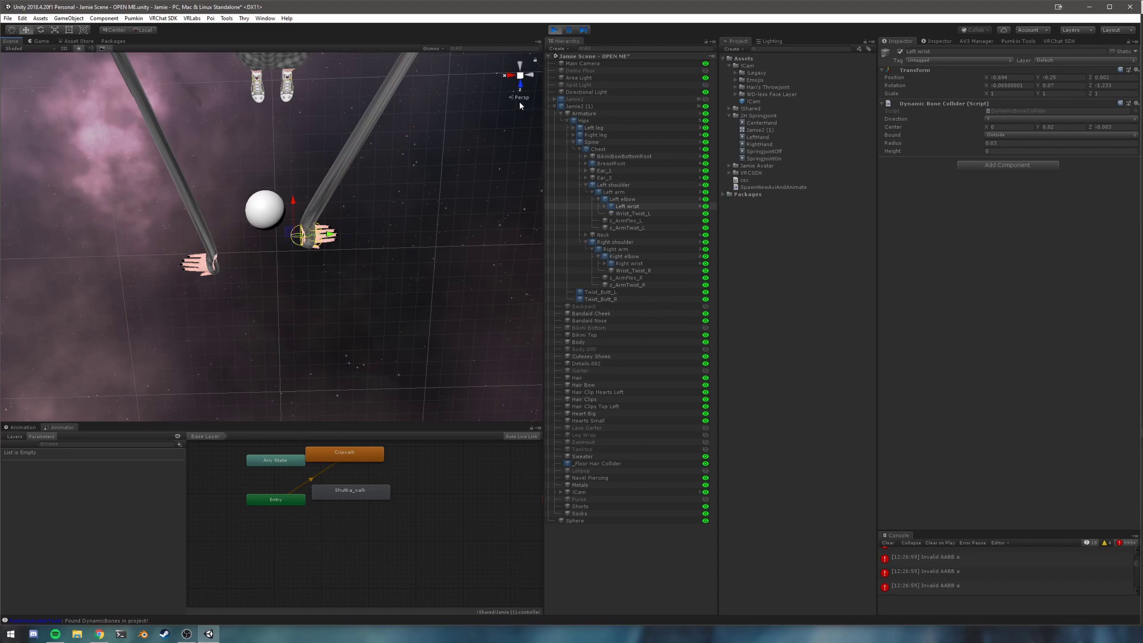
left_click(520, 76)
left_click(520, 66)
left_click(521, 66)
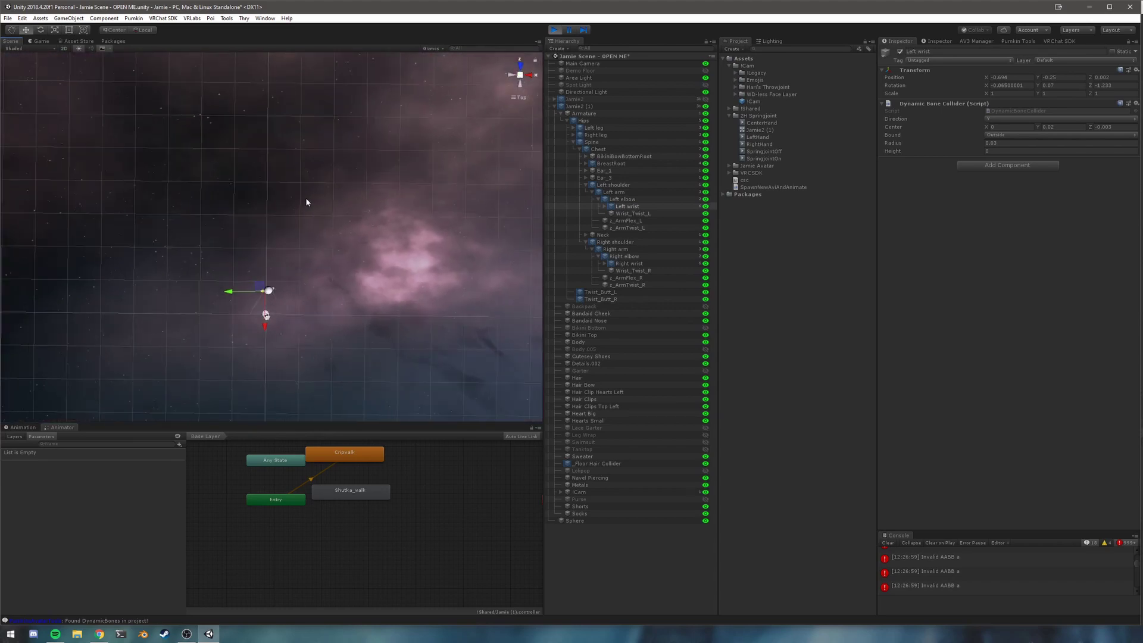
scroll(306, 197, "up", 10)
middle_click_drag(305, 339, 323, 215)
scroll(321, 237, "up", 4)
scroll(319, 237, "down", 3)
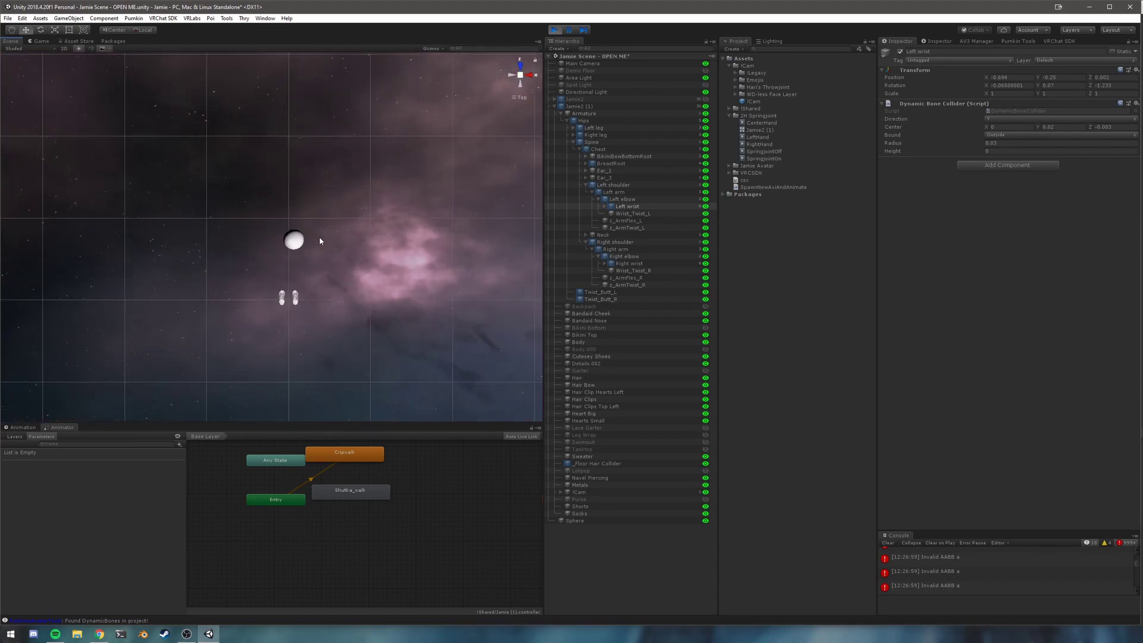
scroll(319, 237, "up", 10)
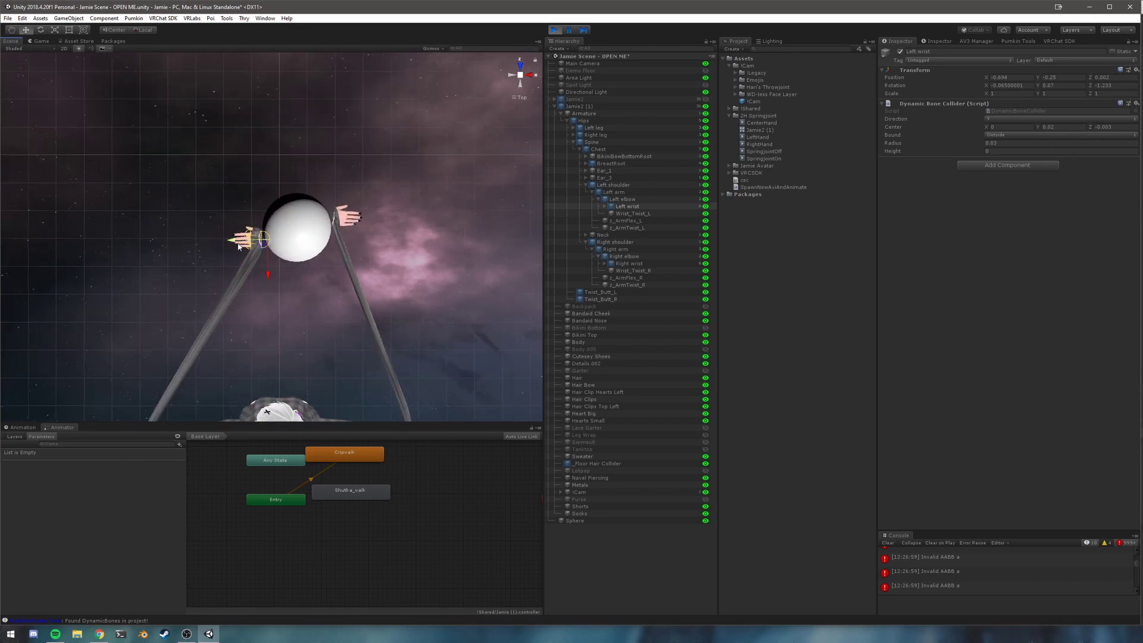
left_click_drag(235, 241, 185, 211)
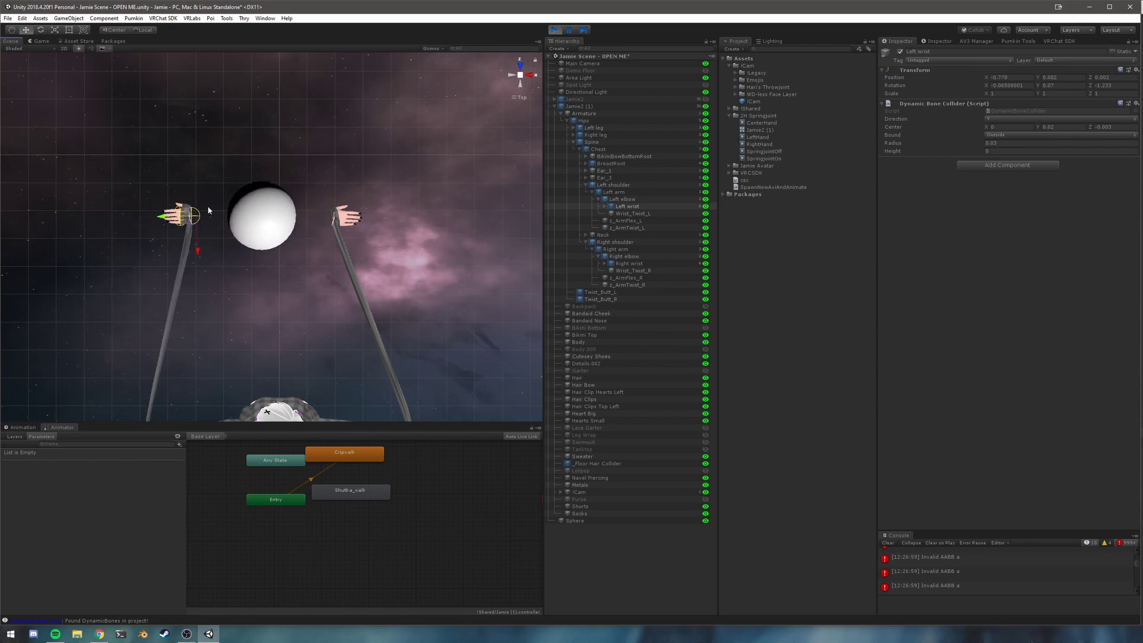
Stop play mode and return the Scene view to a perspective view of the whole avatar.
left_click(549, 29)
right_click_drag(431, 148, 282, 143)
left_click(515, 100)
right_click_drag(359, 181, 361, 130)
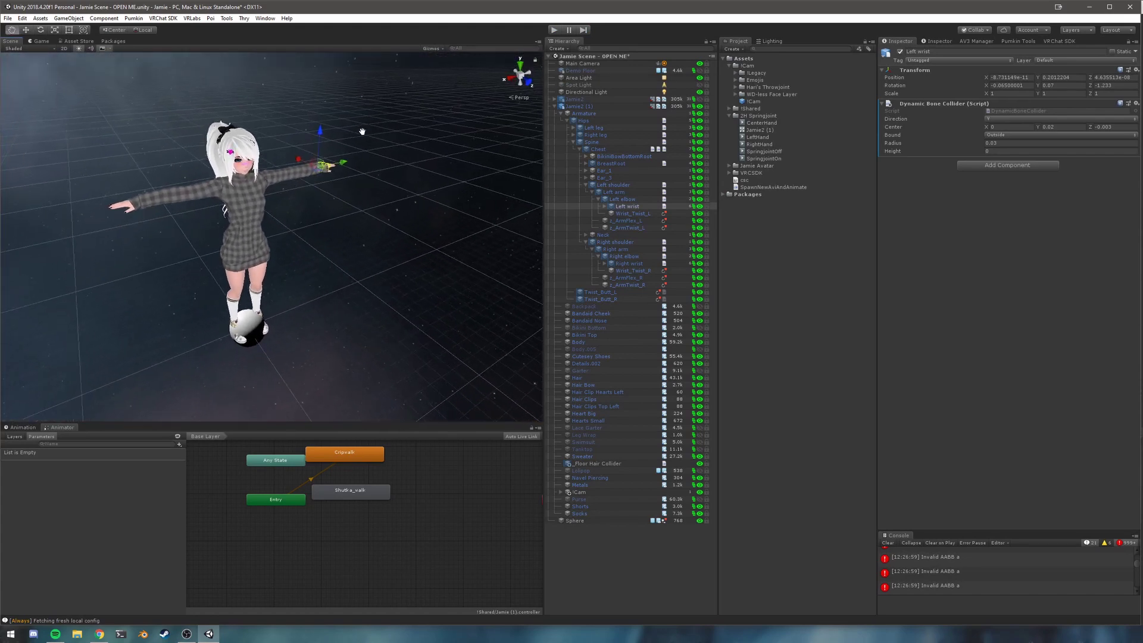
middle_click_drag(361, 130, 372, 169)
right_click_drag(372, 170, 374, 152)
middle_click_drag(374, 152, 360, 114)
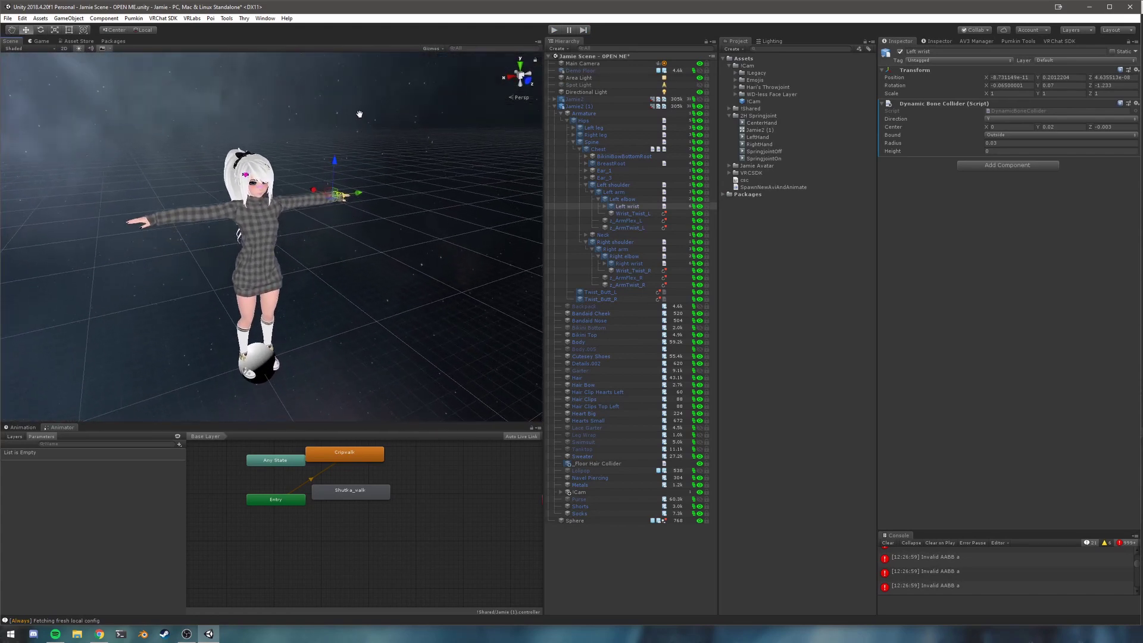
Move the Right wrist above the Left wrist in the sphere's Parent Constraint sources and set the Left wrist's weight to 0.
left_click(587, 522)
left_click_drag(1121, 278, 1121, 286)
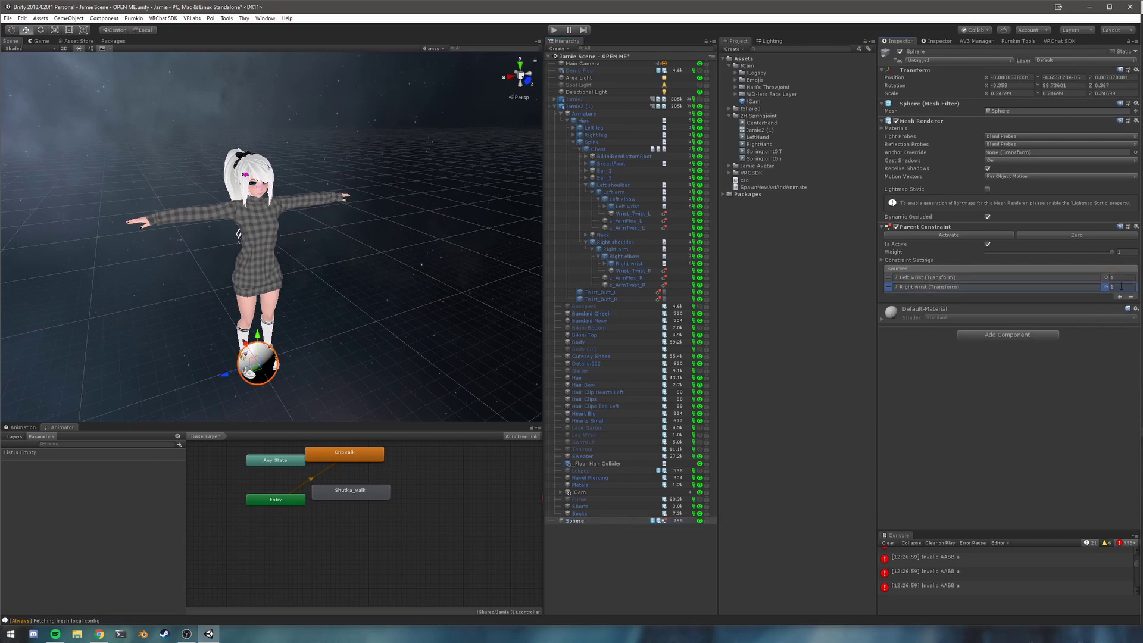
left_click_drag(889, 287, 889, 278)
left_click(1113, 286)
type("0")
right_click_drag(196, 331, 210, 250)
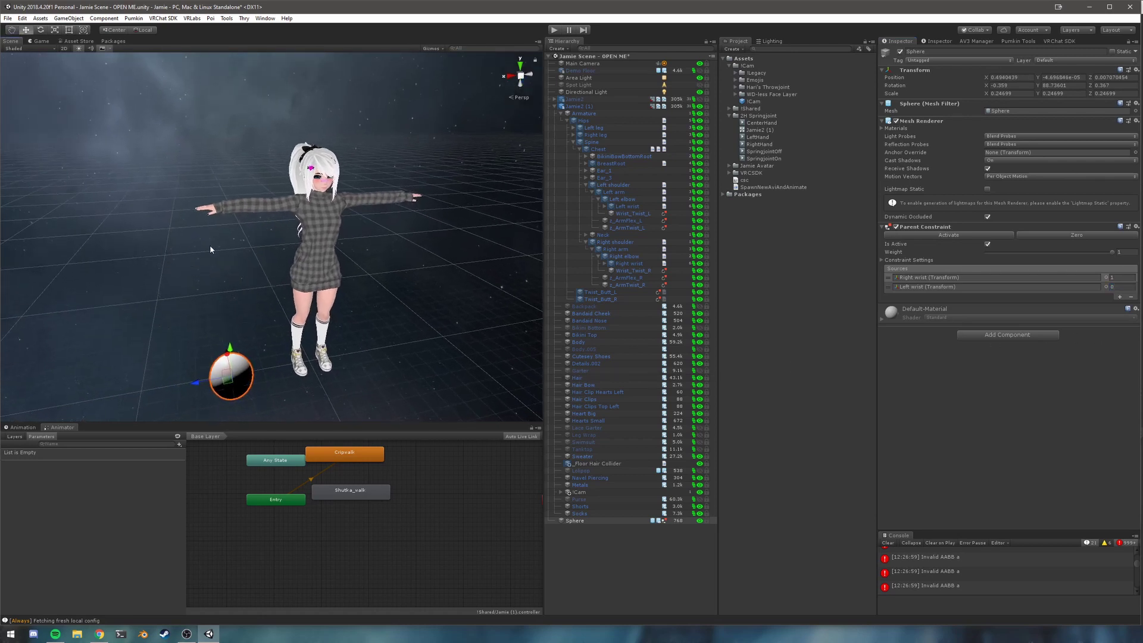
Set the Left wrist source's weight to 1 and the Right wrist source's weight to 0 in the Parent Constraint.
left_click(1114, 287)
type("1")
key("Return")
left_click(1111, 277)
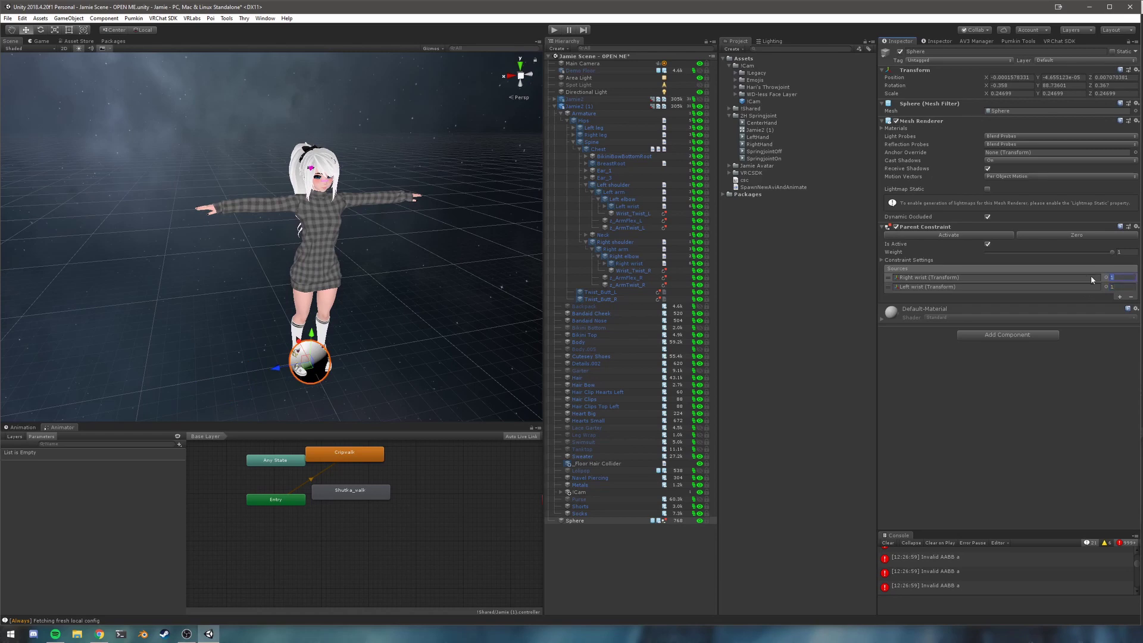
type("0")
right_click_drag(370, 256, 337, 231)
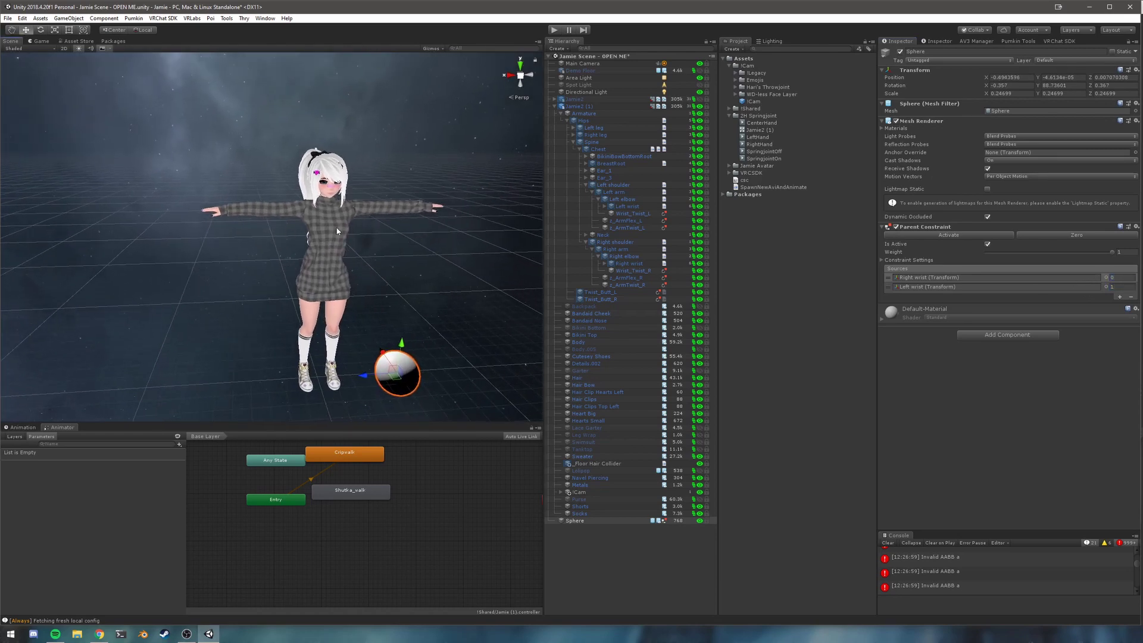
Enter play mode and select the Left wrist in the hierarchy to check the sphere's constraint in the Scene view.
left_click(554, 29)
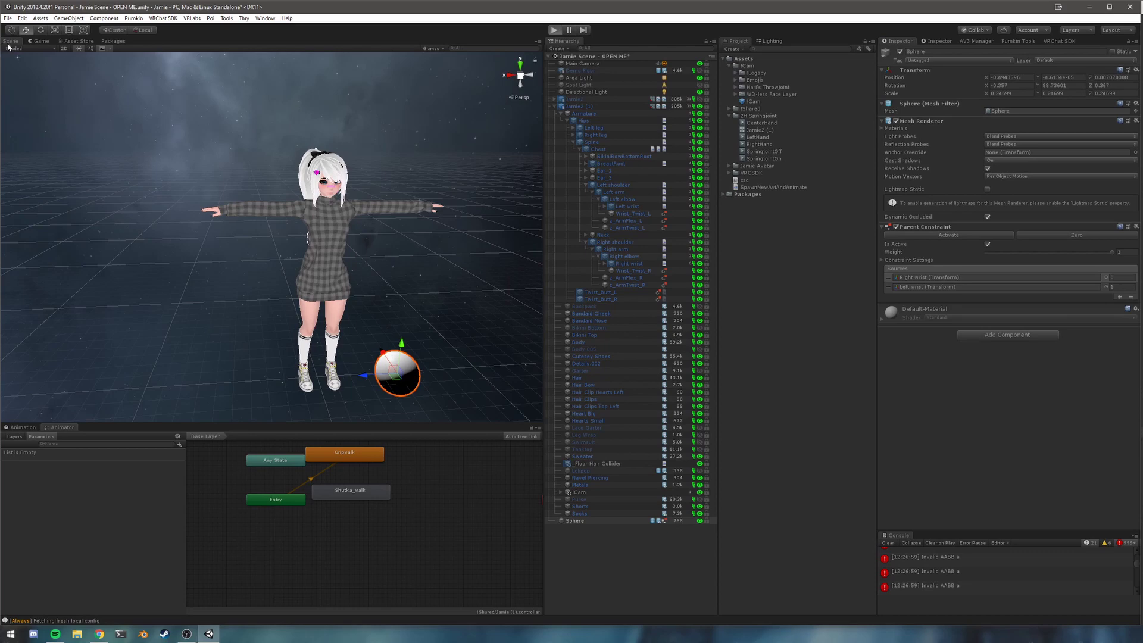
left_click(9, 43)
right_click_drag(418, 245, 404, 241)
middle_click_drag(397, 236, 271, 140)
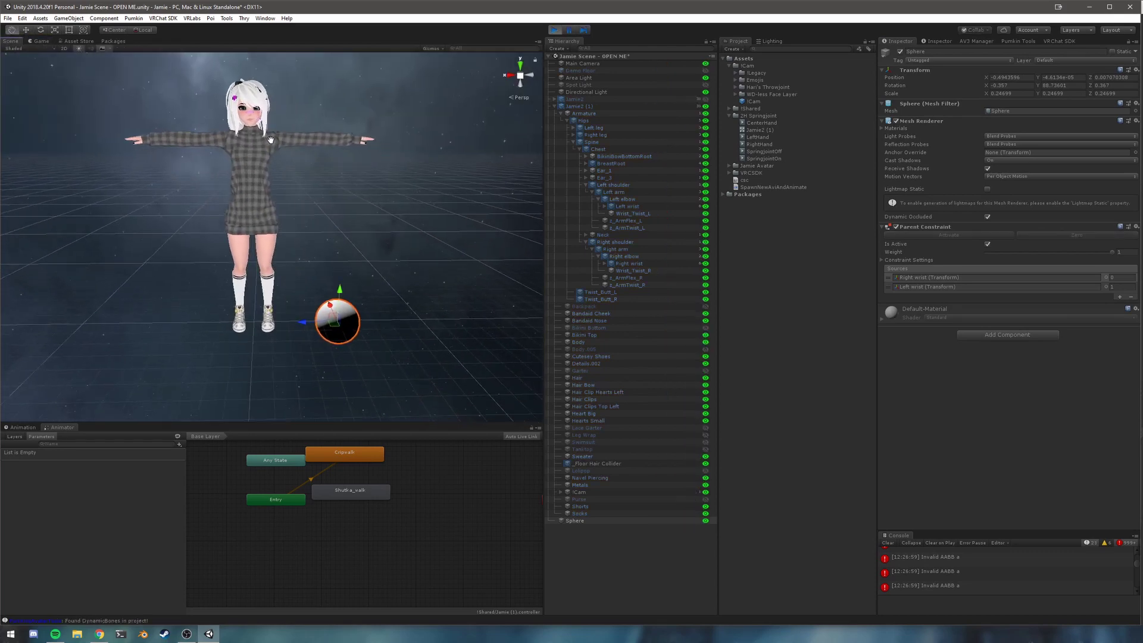
scroll(271, 140, "down", 2)
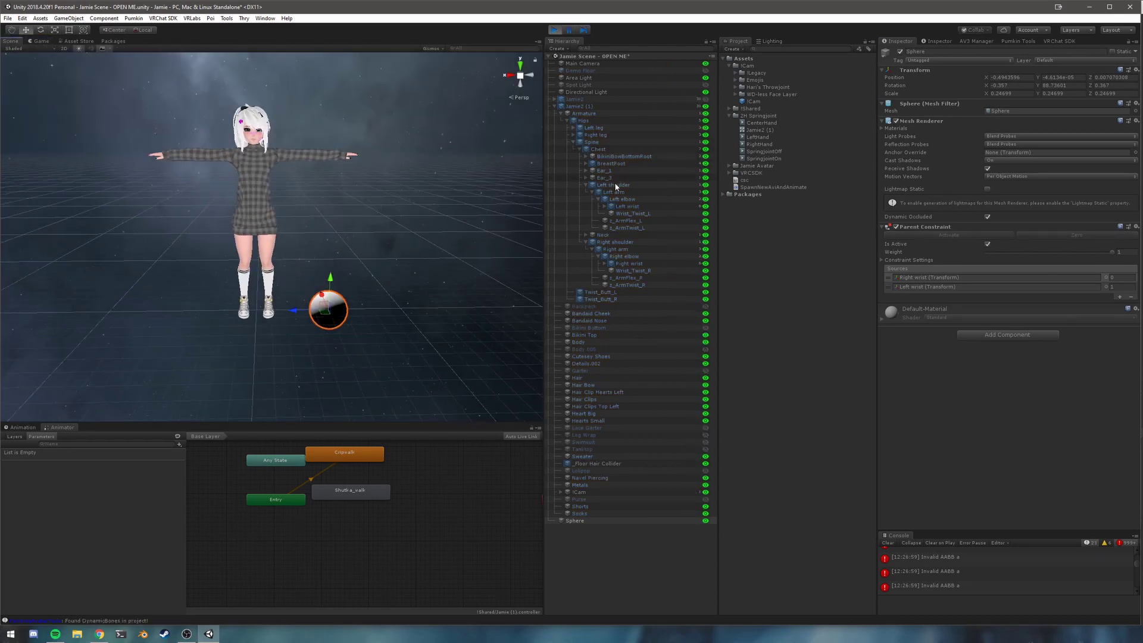
left_click(624, 206)
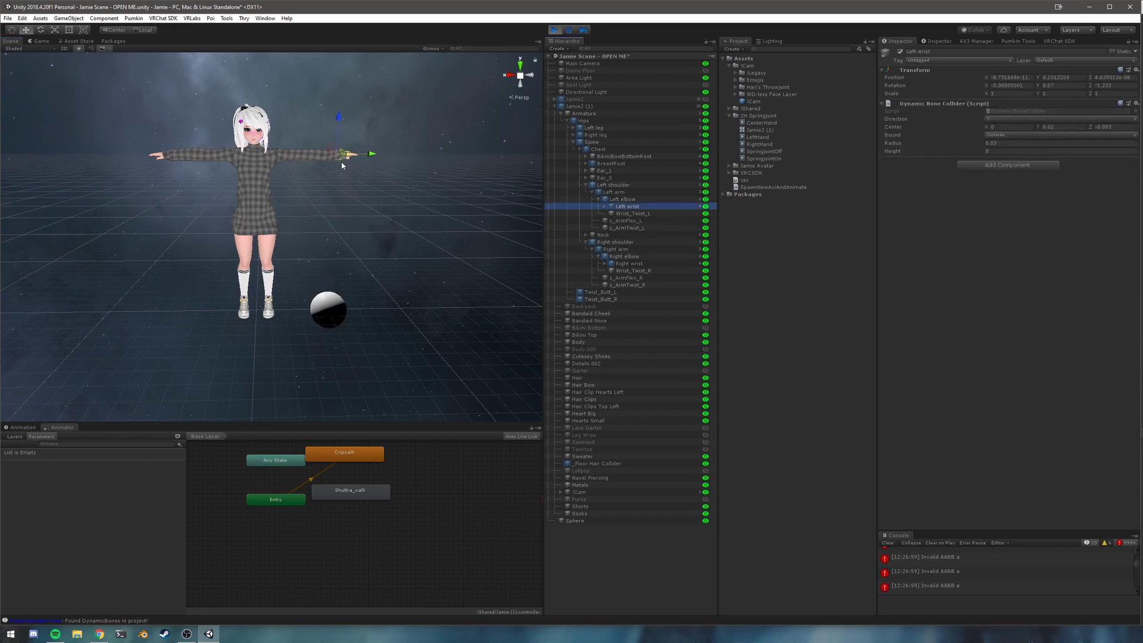
left_click(535, 195)
left_click(638, 206)
In play mode, weight the Right wrist source 1 and the Left wrist source 0, test by moving the Right wrist, and stop playing.
left_click(598, 520)
left_click_drag(1122, 278, 1106, 288)
type("1")
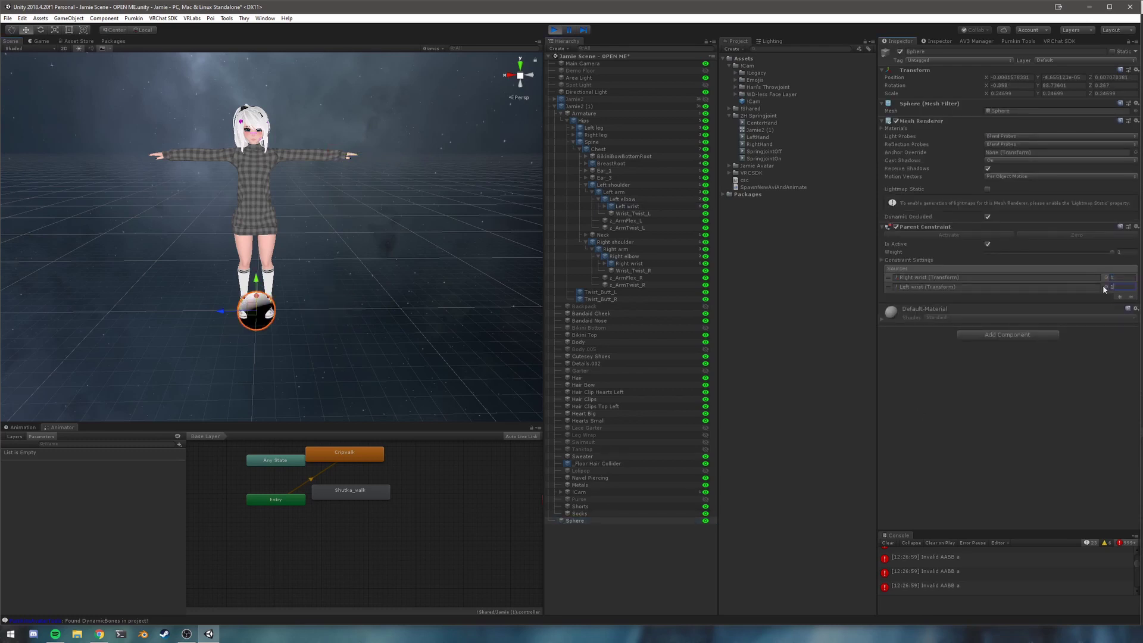
type("0")
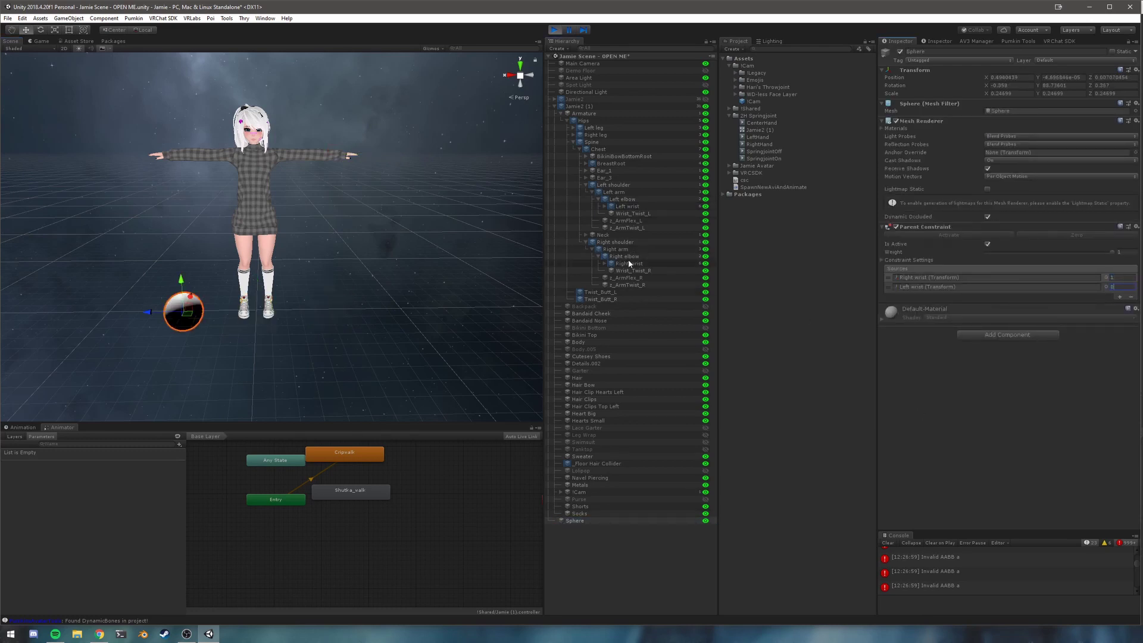
left_click(629, 264)
mouse_move(138, 155)
left_mouse_down()
mouse_move(110, 155)
mouse_move(147, 155)
left_mouse_up()
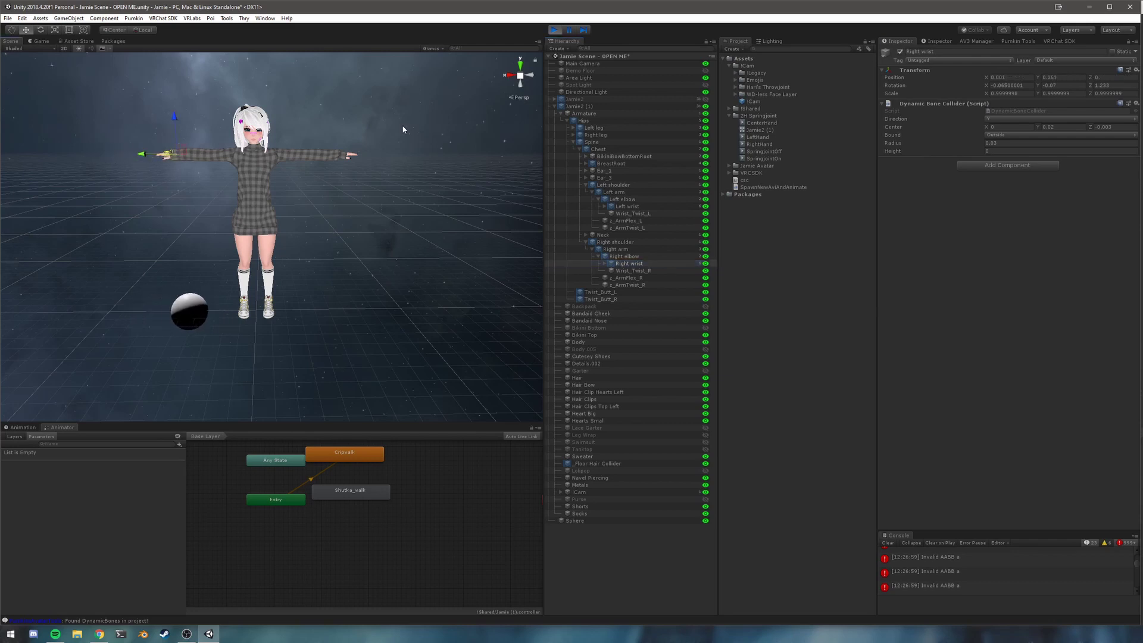
left_click(555, 30)
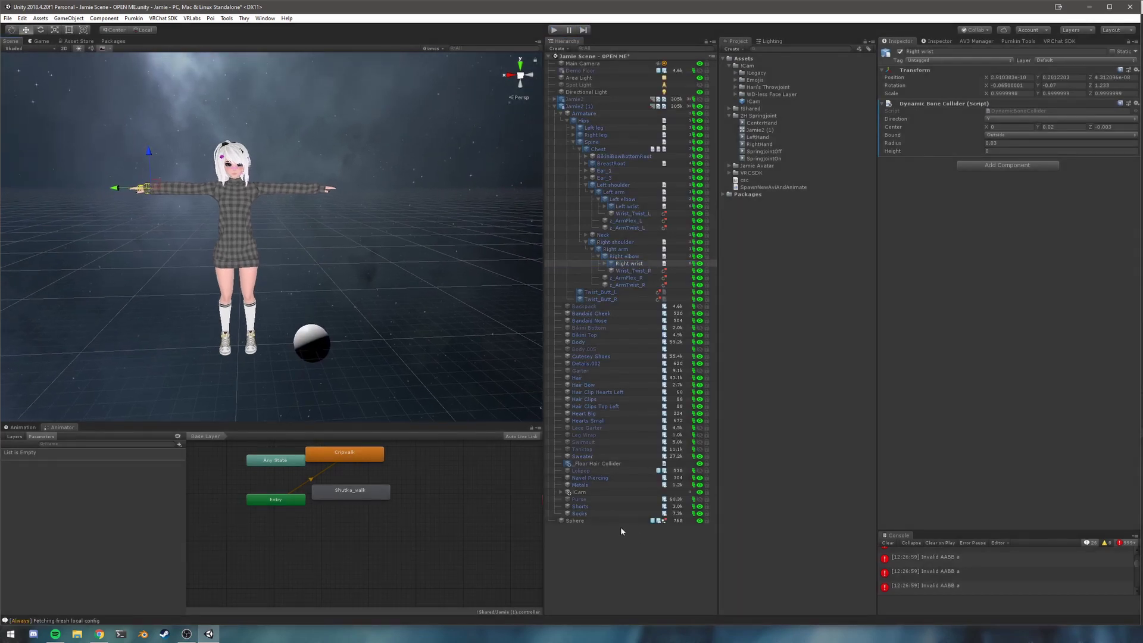
Make the sphere a direct child of the expanded avatar's root object in the hierarchy.
left_click(603, 521)
middle_click_drag(357, 308, 396, 317)
right_click_drag(315, 298, 346, 299)
middle_click_drag(346, 299, 393, 309)
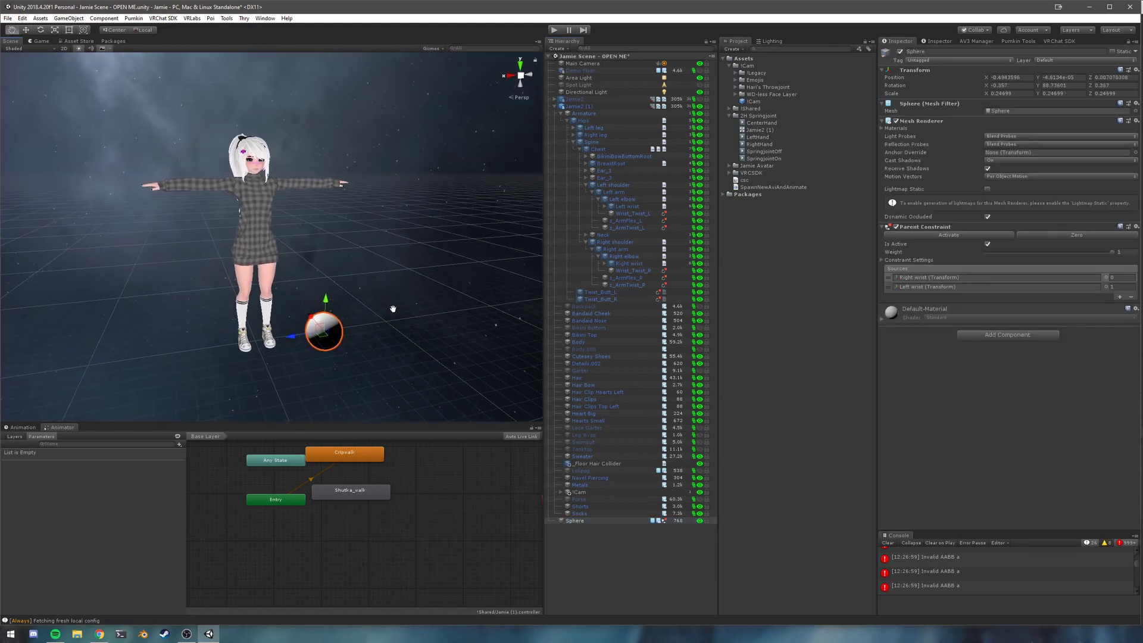
left_click(584, 522)
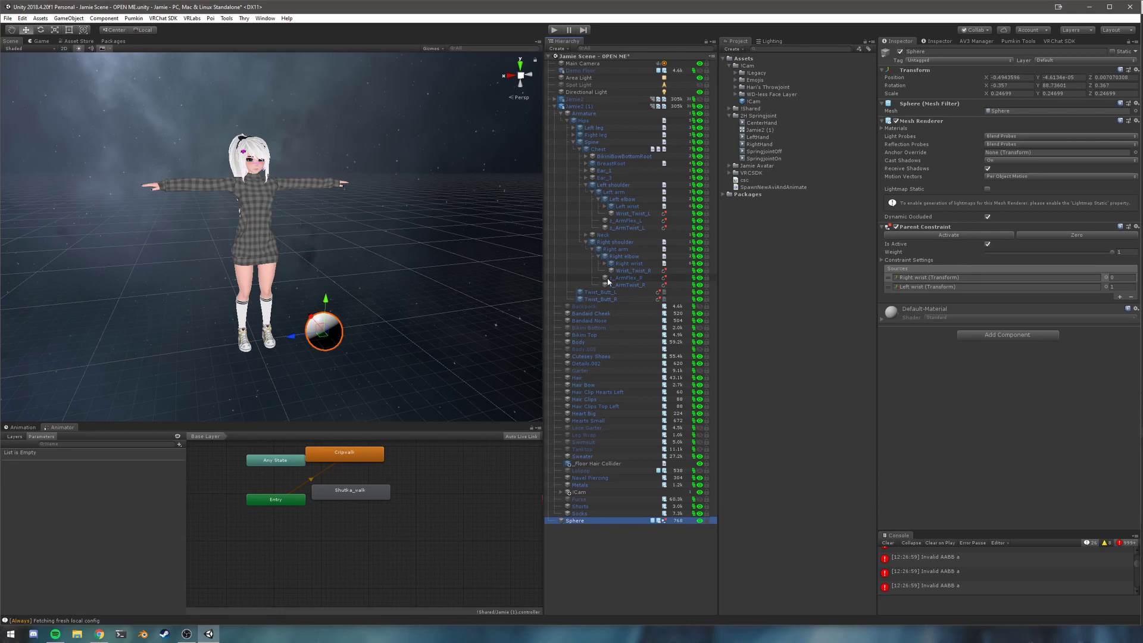
middle_click_drag(382, 276, 396, 278)
right_click_drag(395, 279, 396, 287, "alt")
middle_click_drag(396, 288, 413, 301)
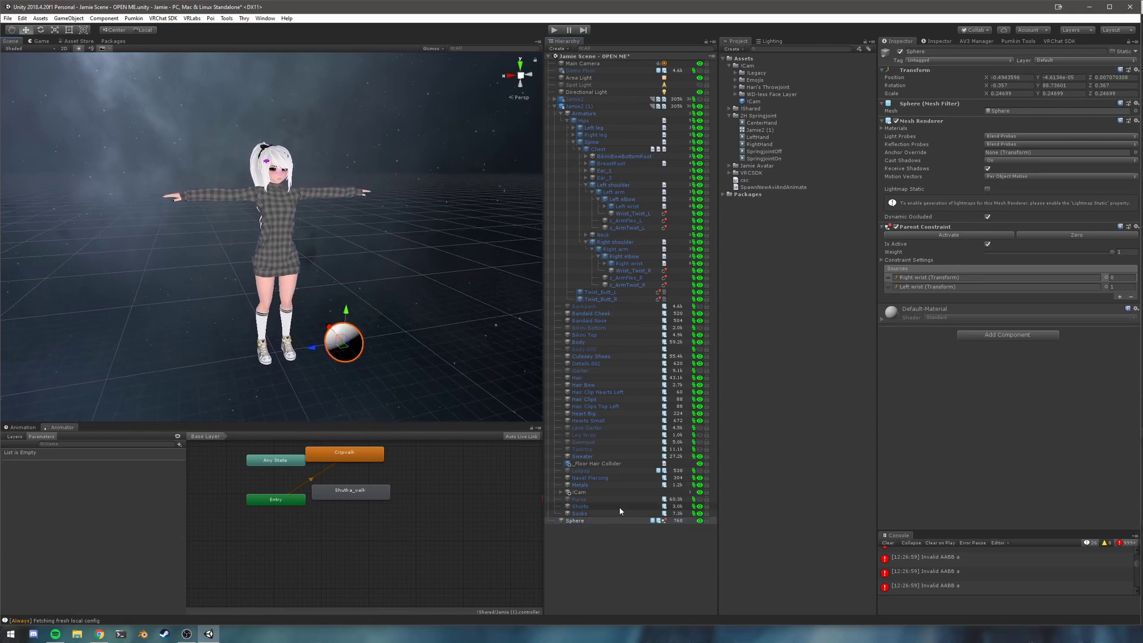
left_click_drag(607, 520, 584, 106)
left_click(587, 564)
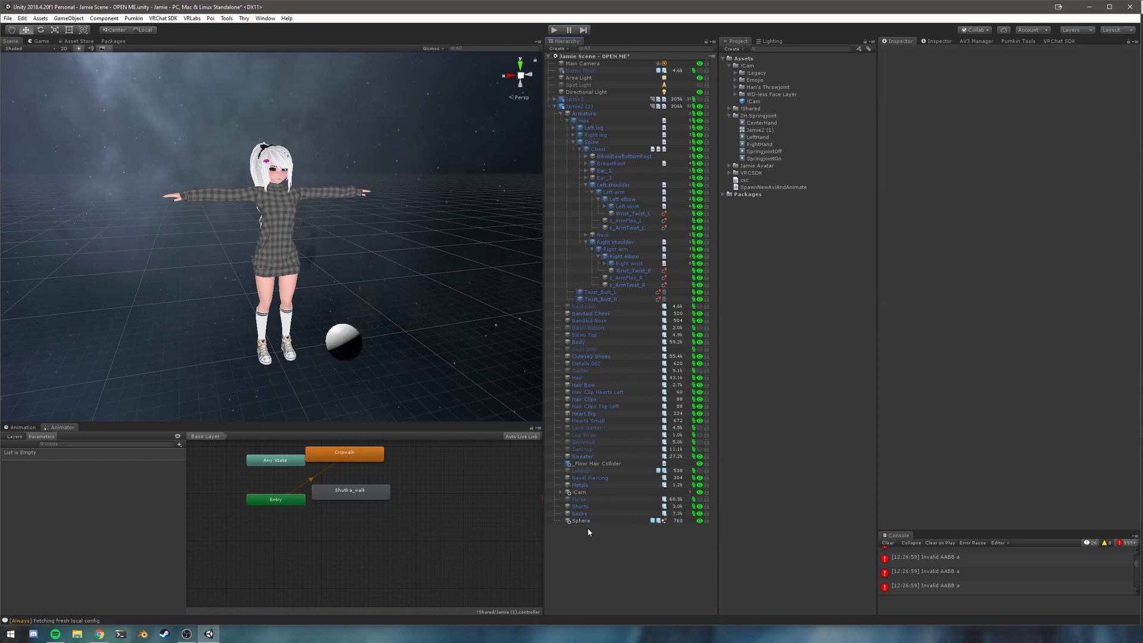
Scale the sphere down uniformly to about 0.13.
left_click(345, 345)
key("r")
left_click_drag(345, 344, 316, 346)
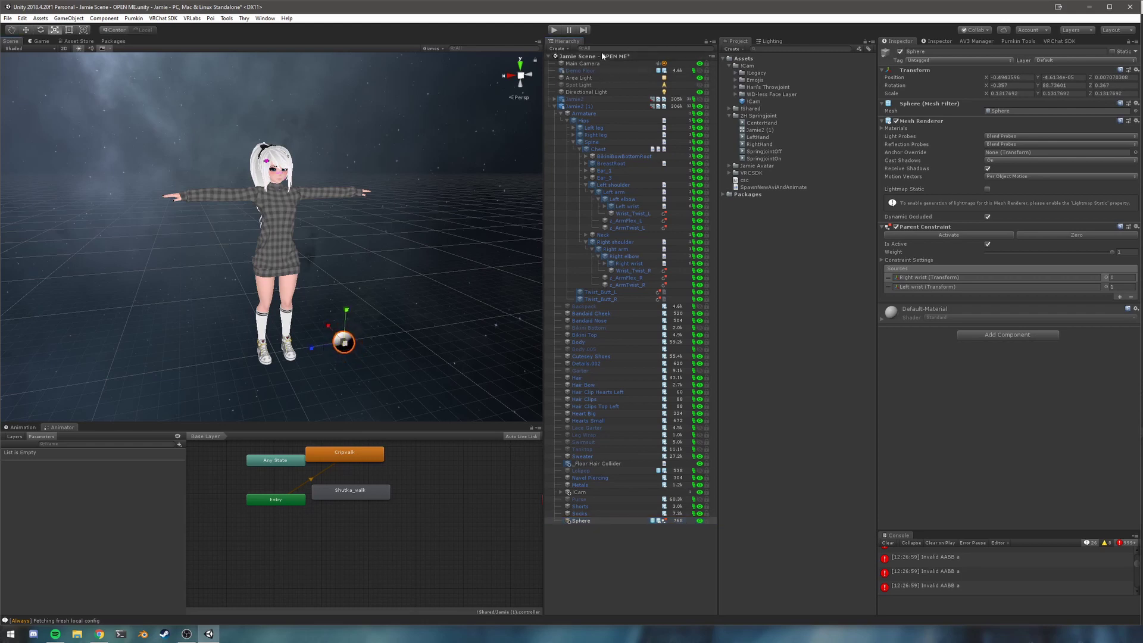
right_click(588, 524)
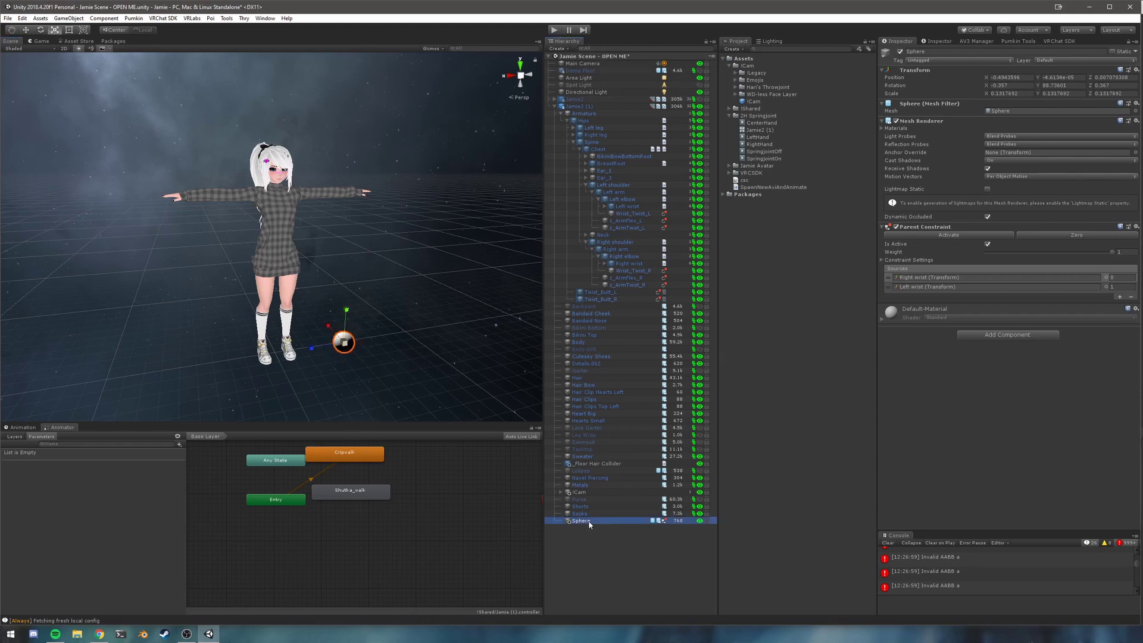
left_click(622, 436)
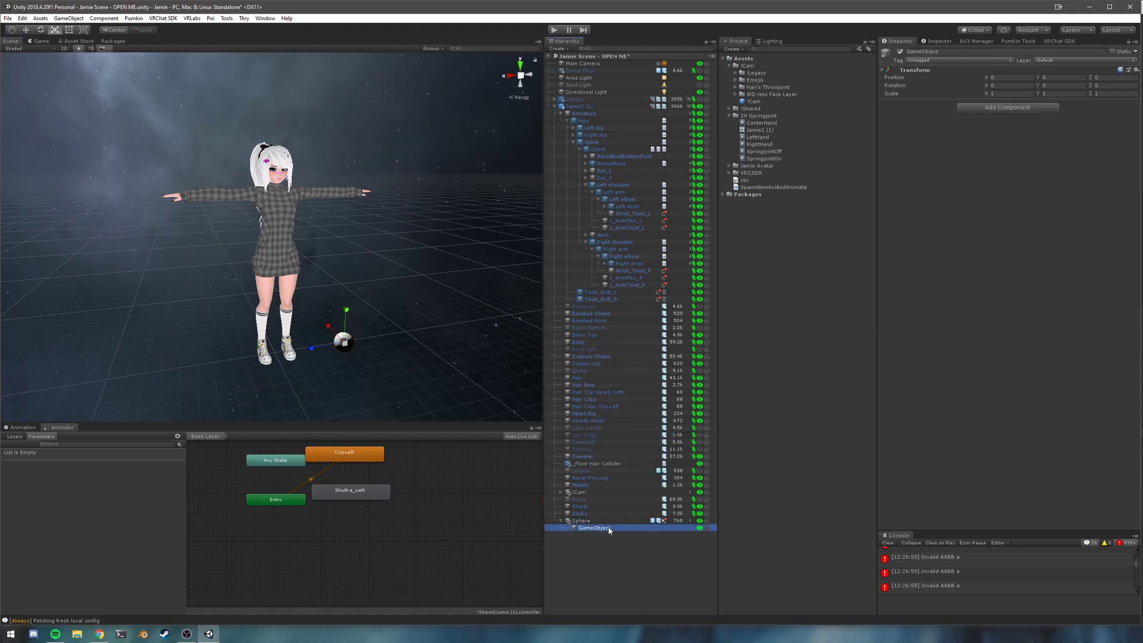
left_click_drag(594, 528, 650, 542)
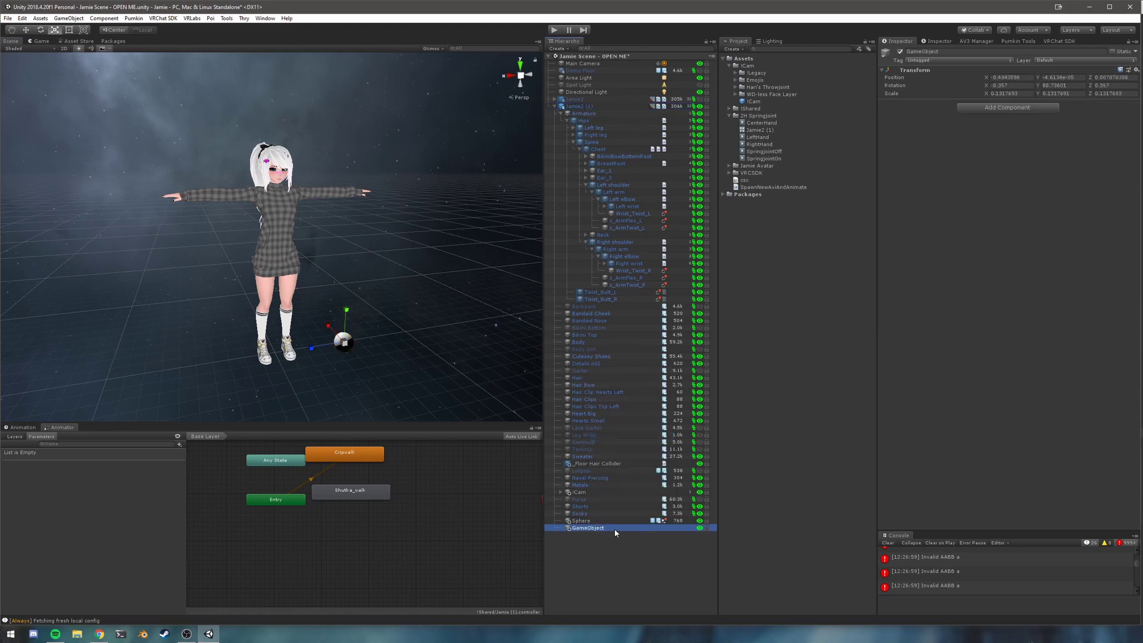
key("Delete")
right_click(621, 592)
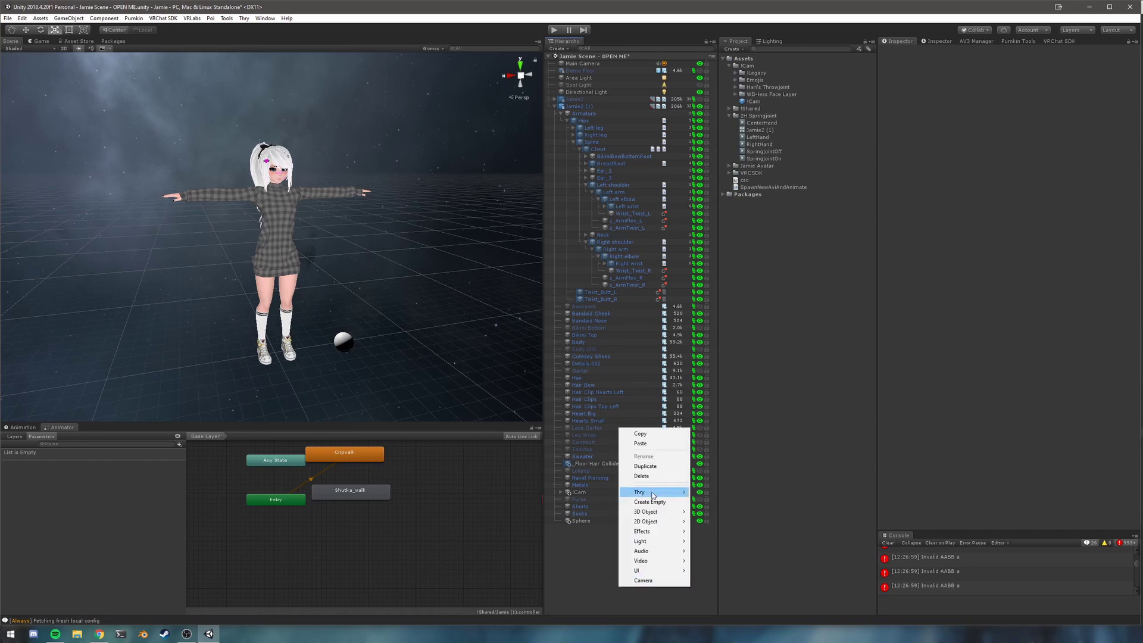
mouse_move(652, 512)
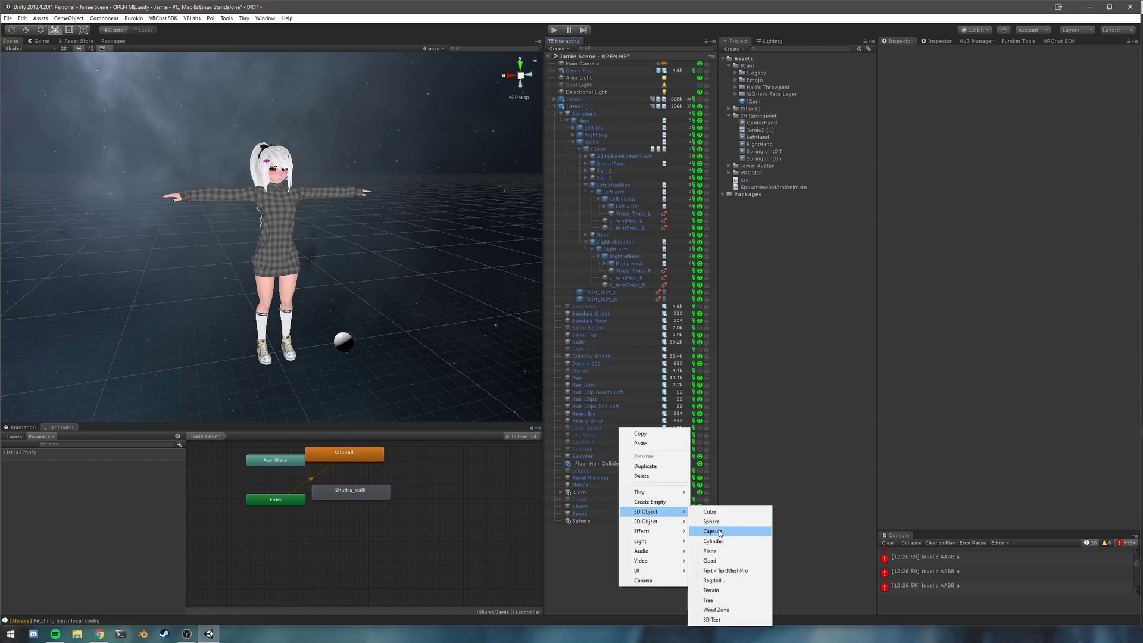
left_click(710, 551)
key("Delete")
Create a 3D cube in the scene and scale it down uniformly to about 0.15.
right_click(597, 537)
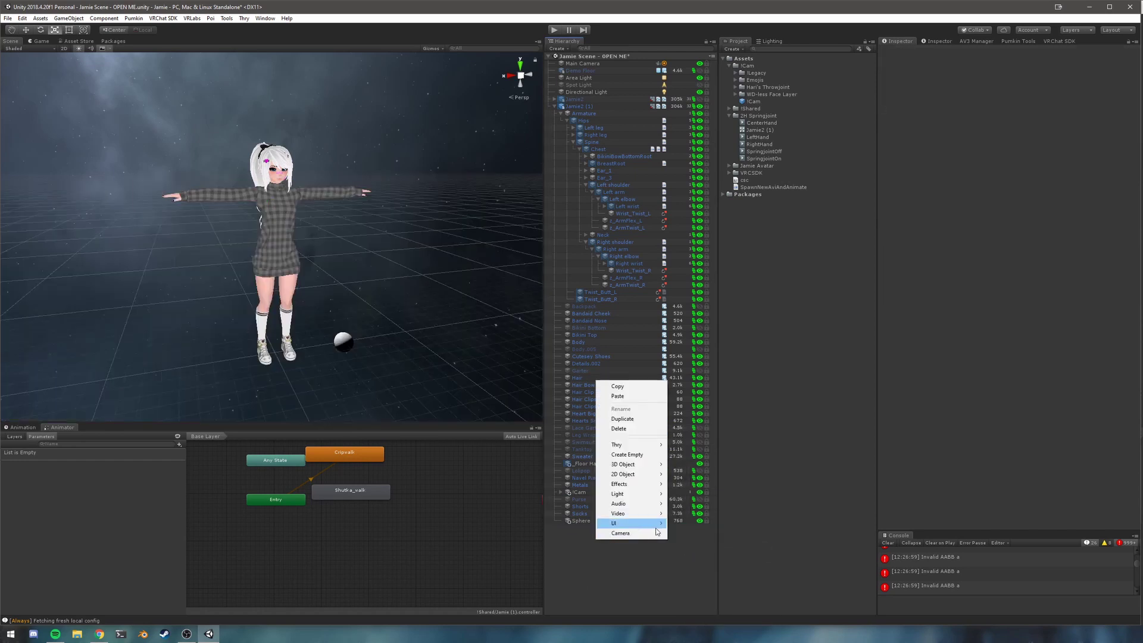
mouse_move(632, 465)
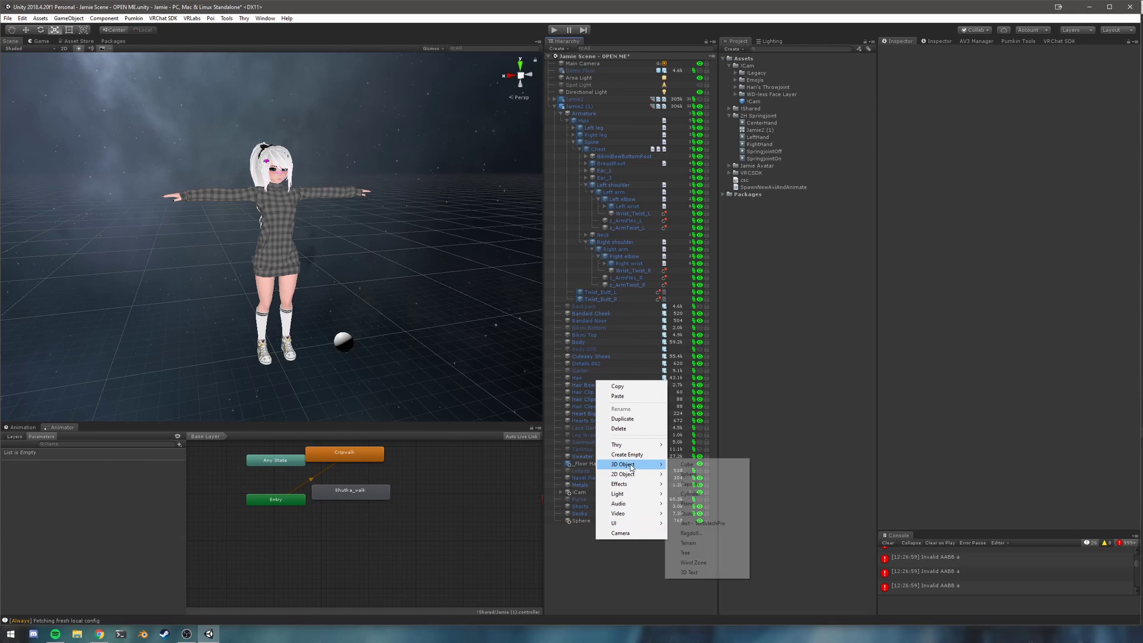
left_click(703, 466)
left_click_drag(277, 237, 239, 243)
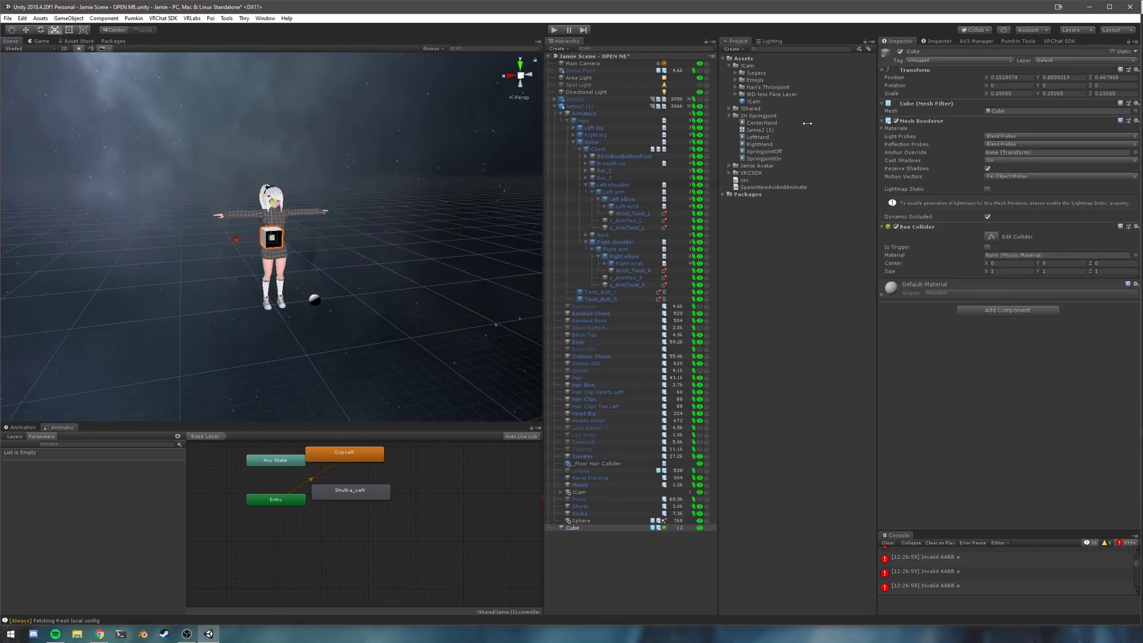
Set the cube's position to 0 on the X, Y and Z axes.
left_click(1012, 77)
type("0")
key("Tab")
type("00")
key("Tab")
type("0")
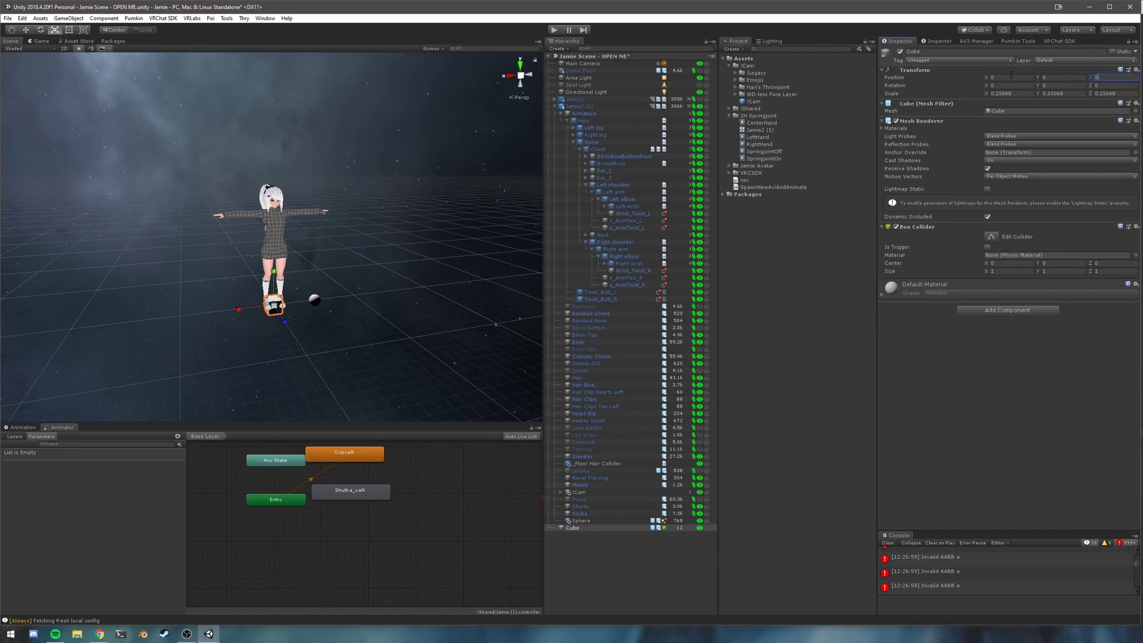
scroll(227, 341, "up", 5)
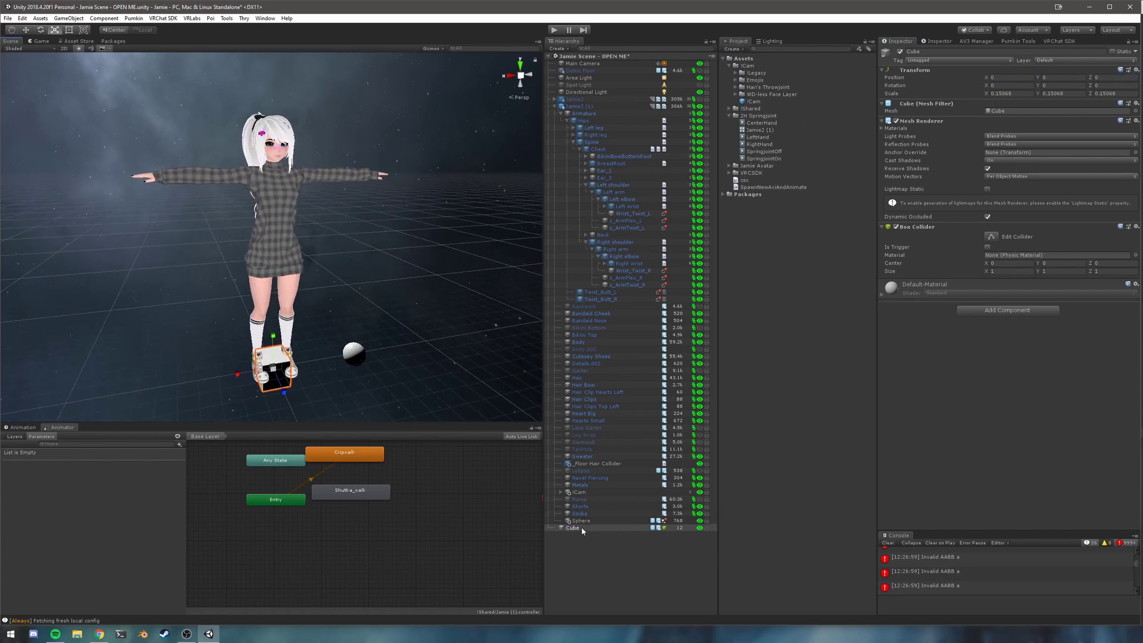
Remove the Box Collider from the cube and add a Spring Joint component to it.
left_click(1136, 226)
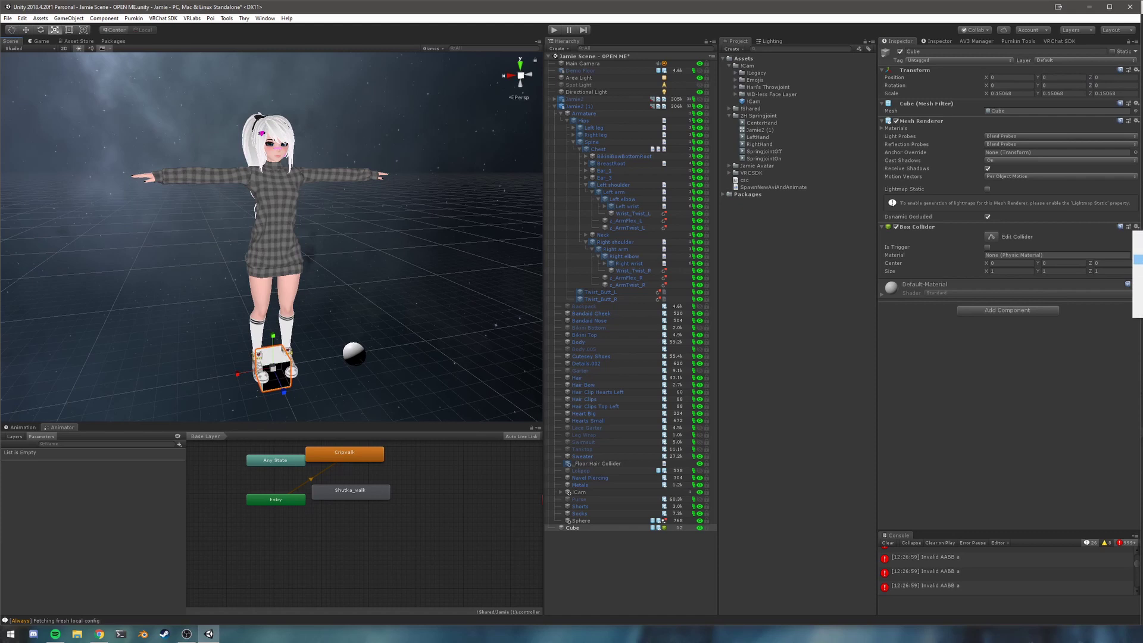
left_click(1142, 250)
left_click(1036, 257)
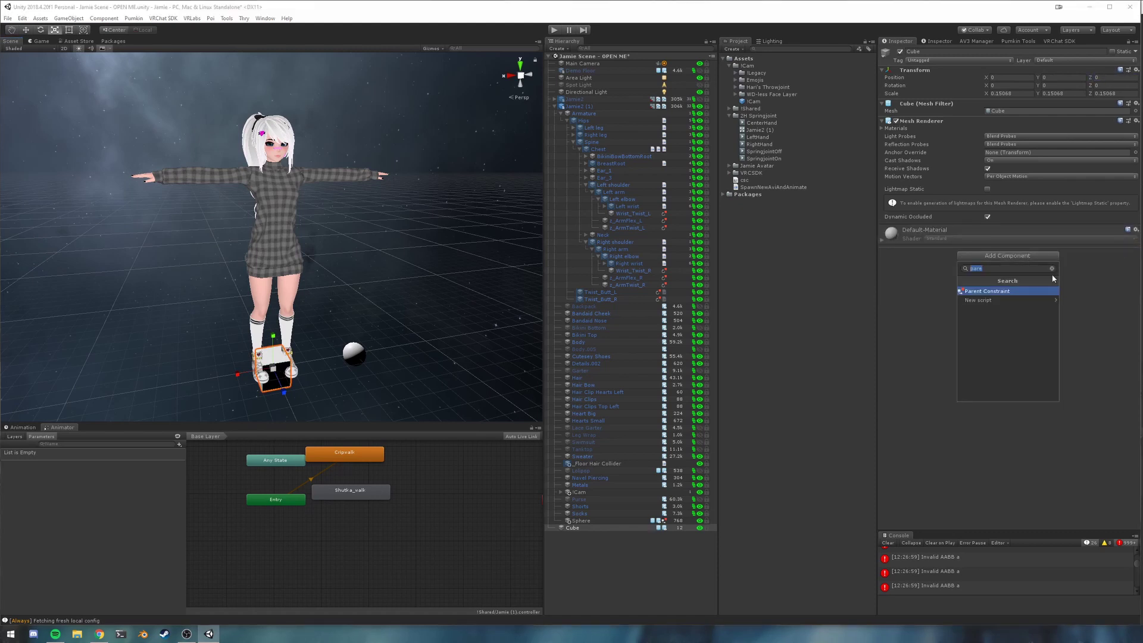
type("spring")
key("Down")
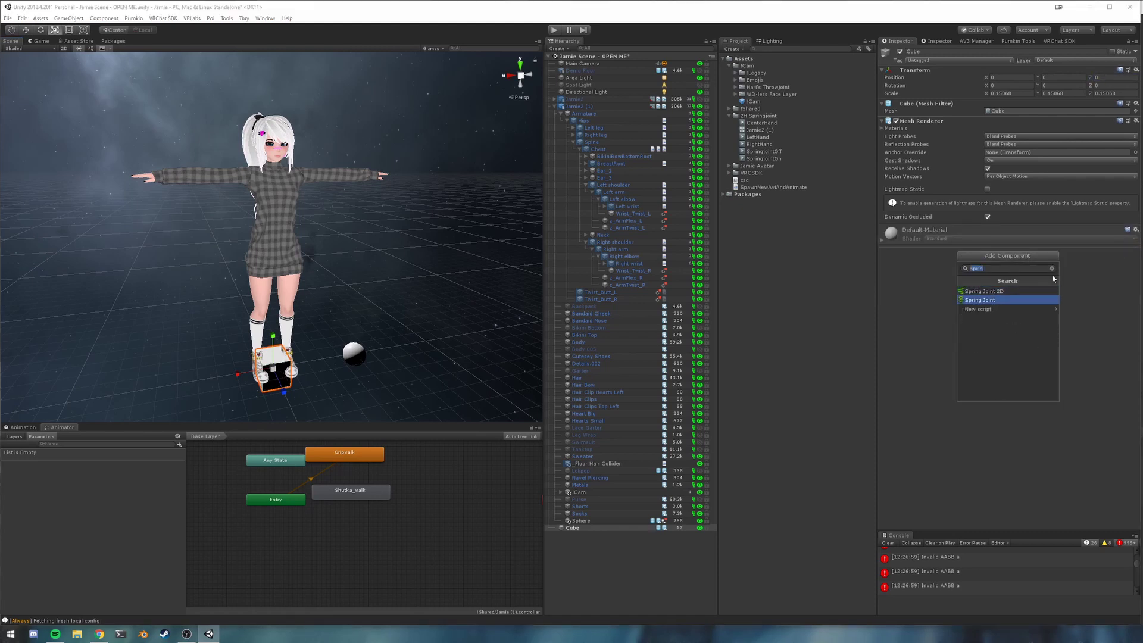
key("Return")
Set the cube's Rigidbody drag to 1 and angular drag to 0, turn off gravity and freeze its rotation.
left_click(997, 242)
type("1")
left_click(1003, 248)
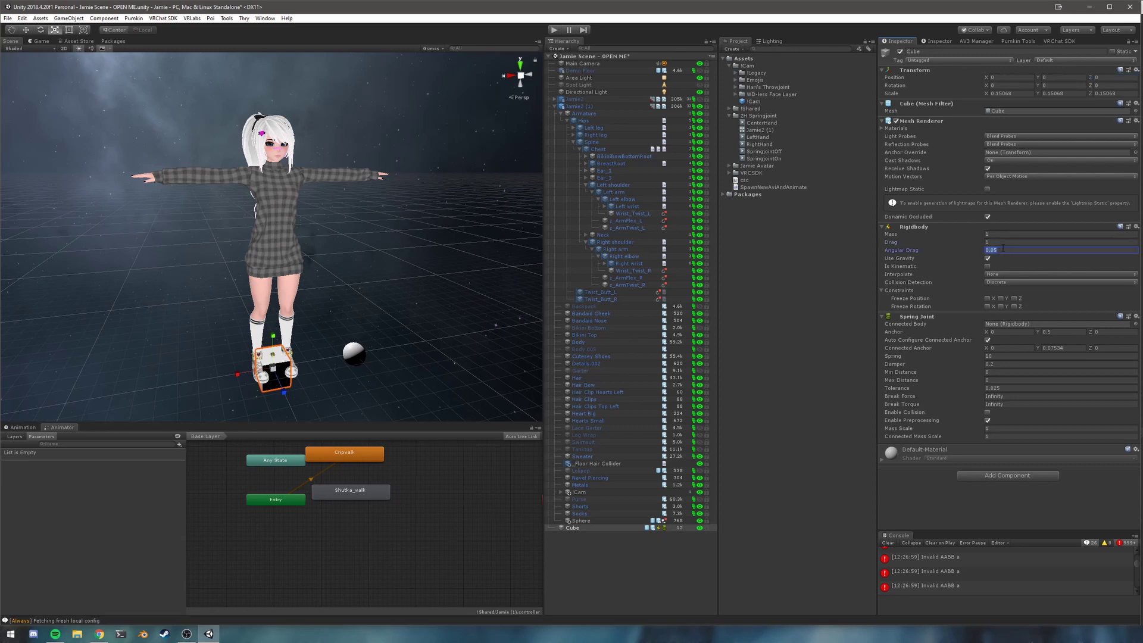
type("0")
left_click(988, 259)
left_click(988, 307)
left_click(1001, 307)
left_click(1001, 306)
Add a Rigidbody component to the sphere.
left_click(595, 520)
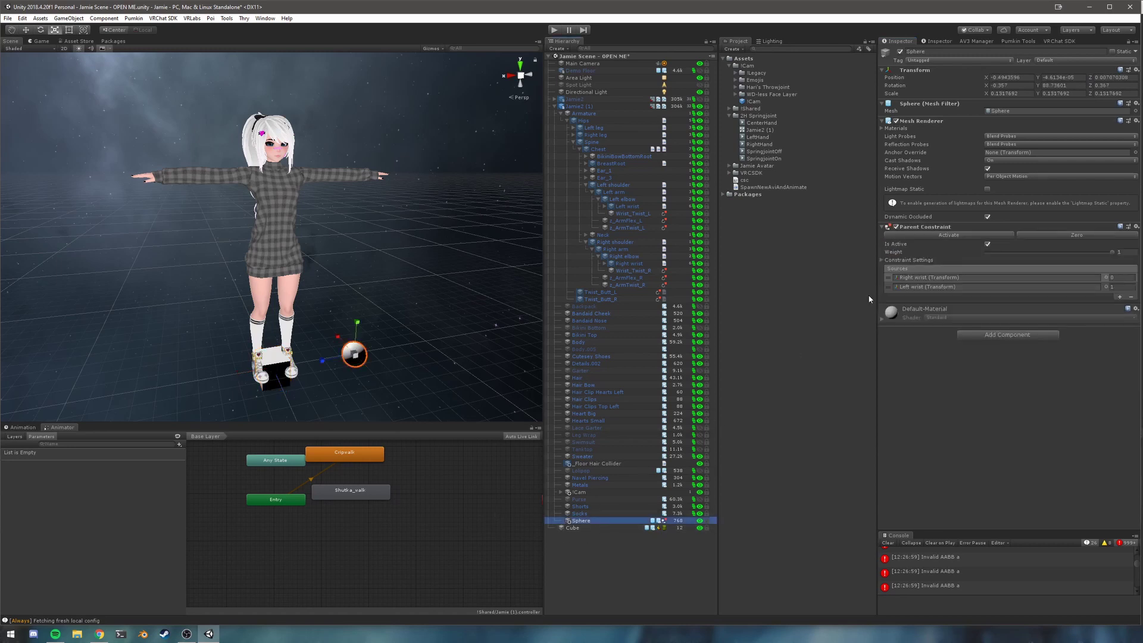
left_click(971, 334)
type("prigi")
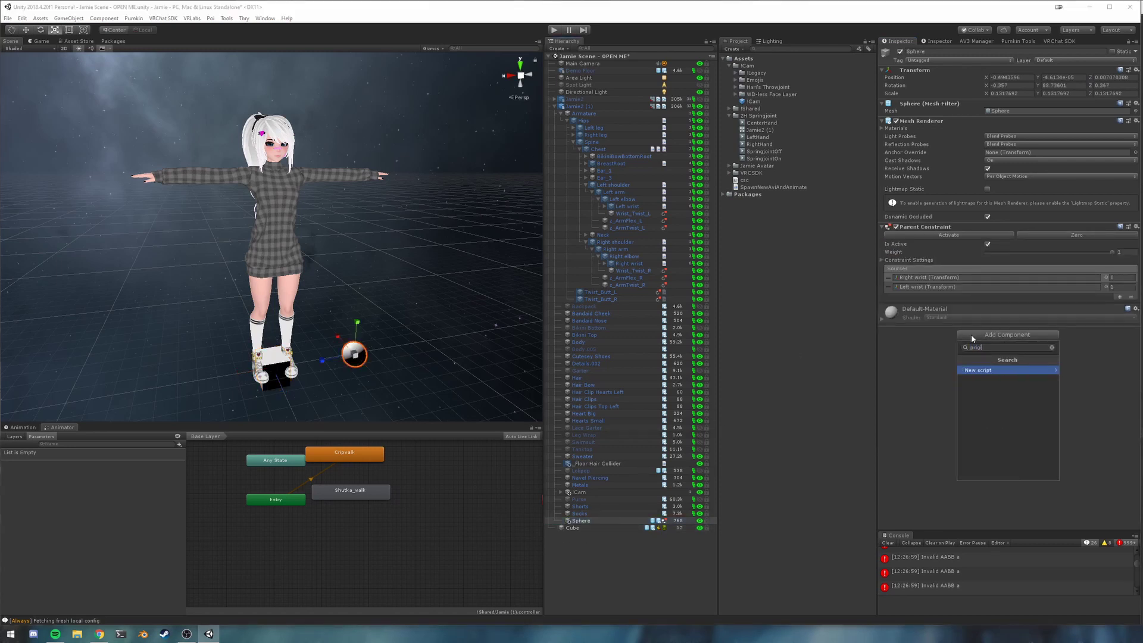
key("BackSpace")
key("BackSpace")
key("BackSpace")
key("BackSpace")
type("rigi")
key("Down")
key("Return")
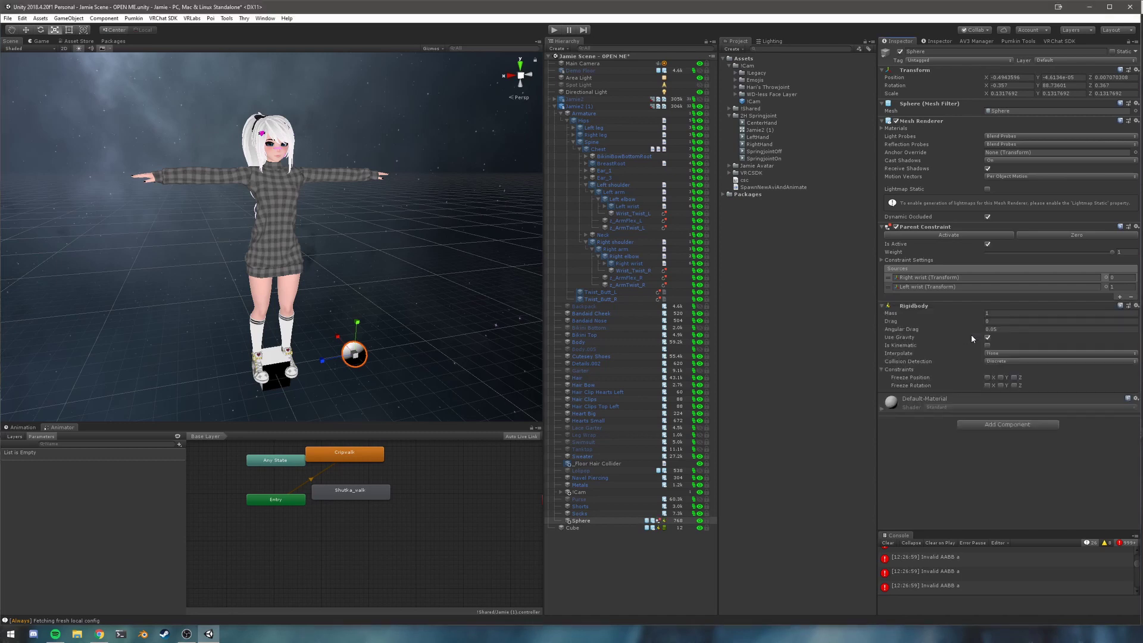
Freeze the sphere's Rigidbody position and rotation on all axes, turn off gravity, and set drag to 1 and angular drag to 0.
left_click(988, 378)
left_click(1001, 378)
left_click(988, 386)
left_click(1001, 385)
left_click(1015, 385)
left_click(1015, 377)
left_click(1000, 321)
type("1")
left_click(1001, 329)
type("0")
key("Tab")
Assign the sphere as the Connected Body of the cube's Spring Joint.
left_click(613, 527)
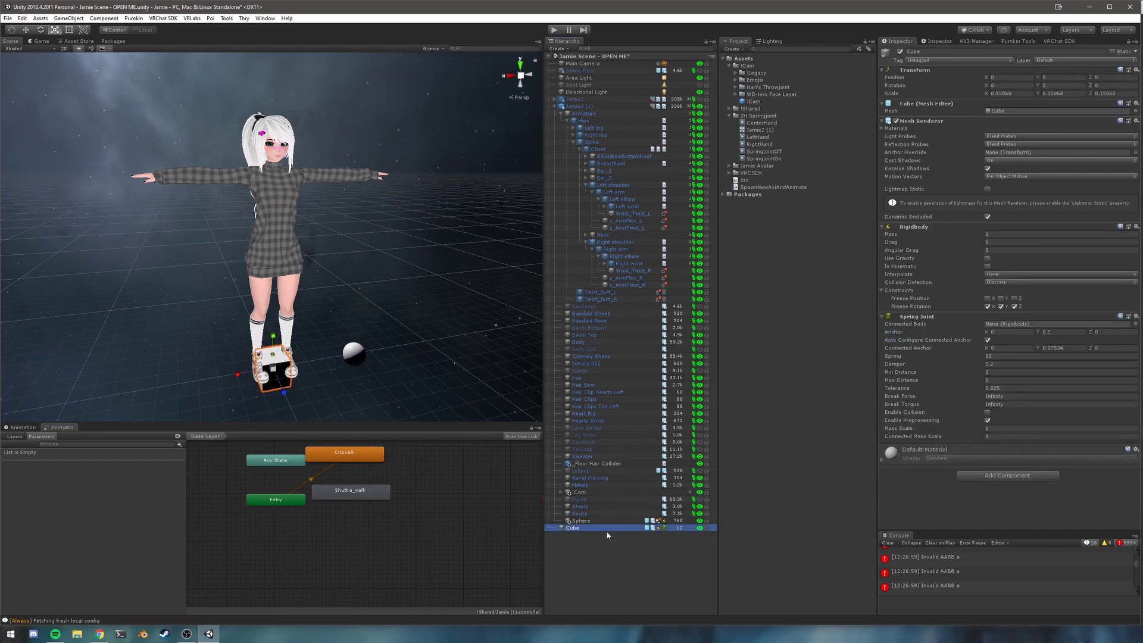
left_click_drag(595, 521, 1002, 326)
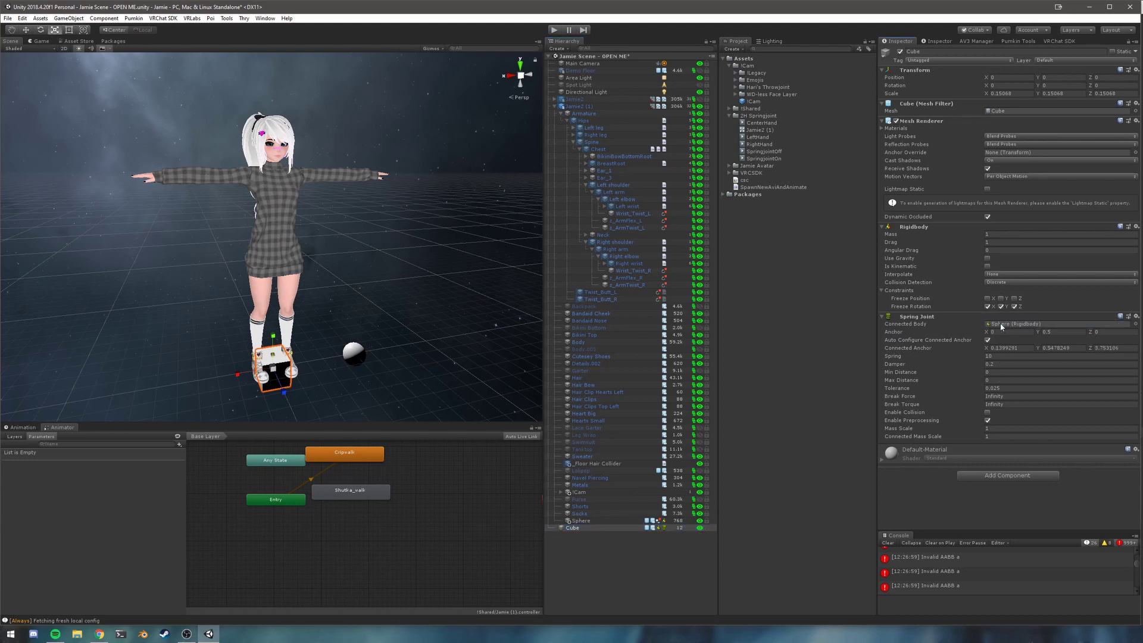
middle_click_drag(400, 341, 346, 306)
scroll(397, 336, "down", 2)
left_click(349, 321)
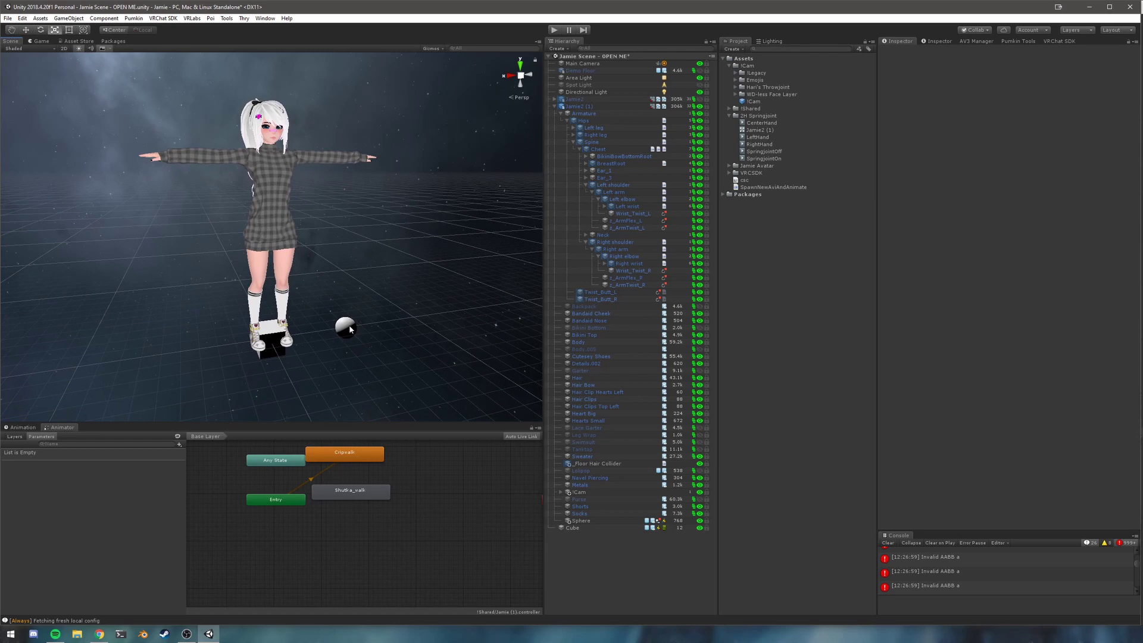
Enter play mode and try moving the avatar's left wrist bone to test the sphere and cube.
left_click(589, 521)
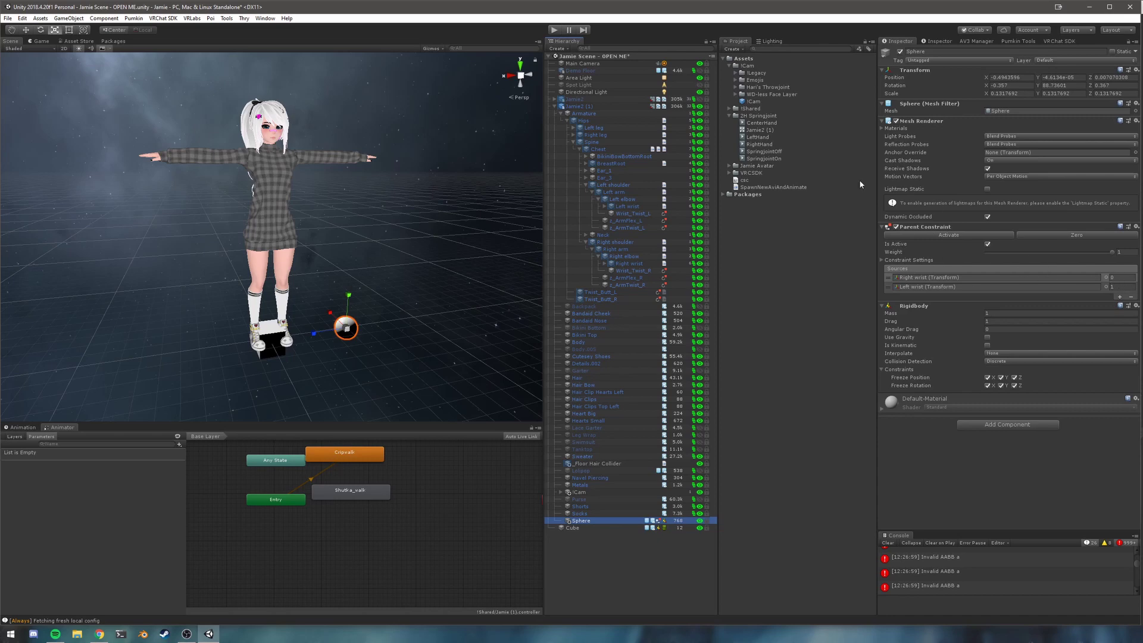
left_click(555, 31)
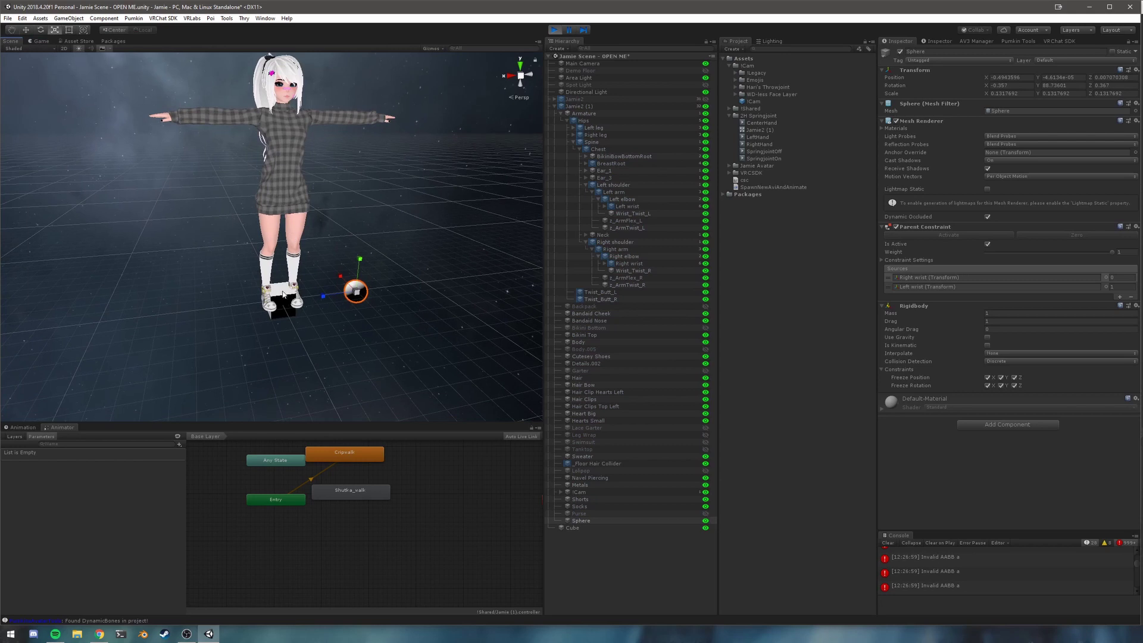
left_click(628, 206)
key("w")
left_click_drag(400, 120, 303, 114)
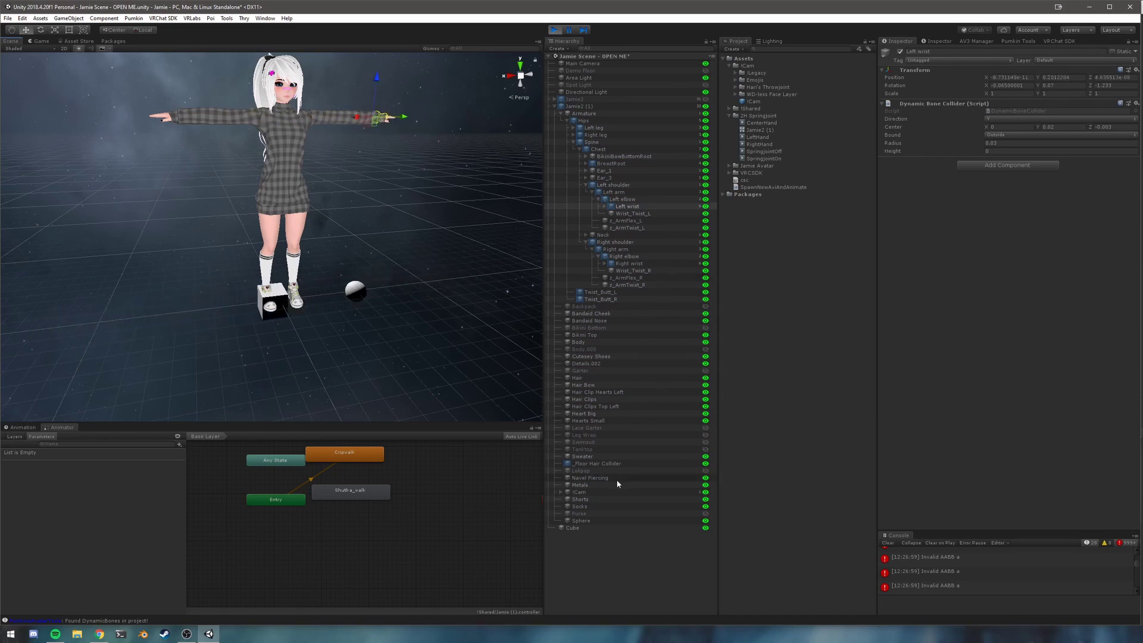
Test the sphere's Parent Constraint with right wrist weight 1 and left wrist weight 0, and exit play mode.
left_click(589, 528)
left_click(587, 521)
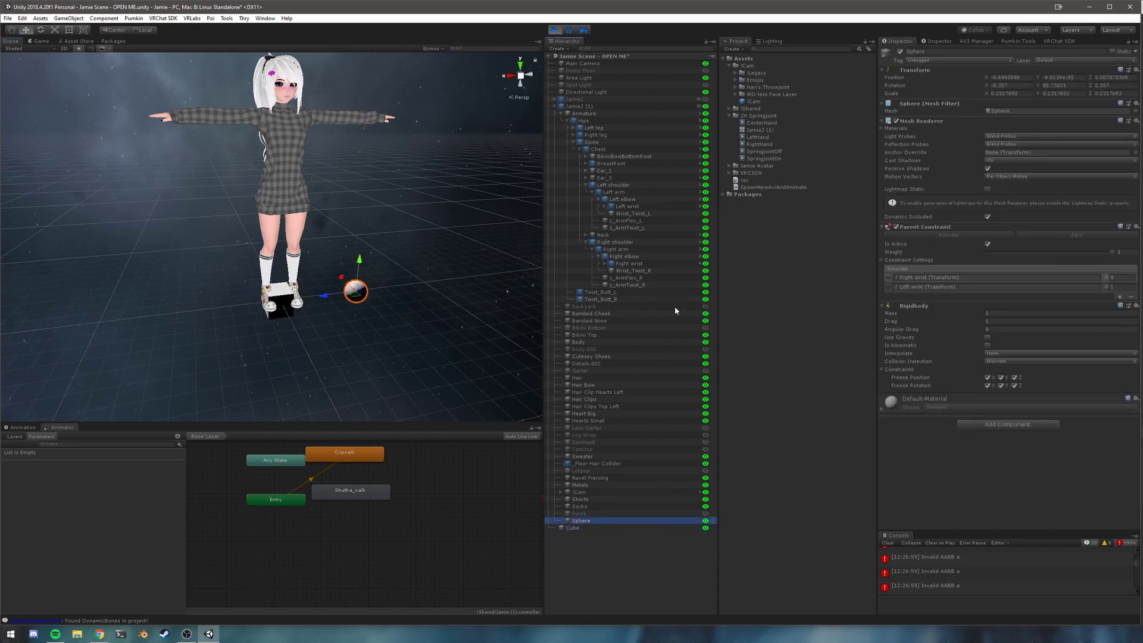
left_click(1114, 278)
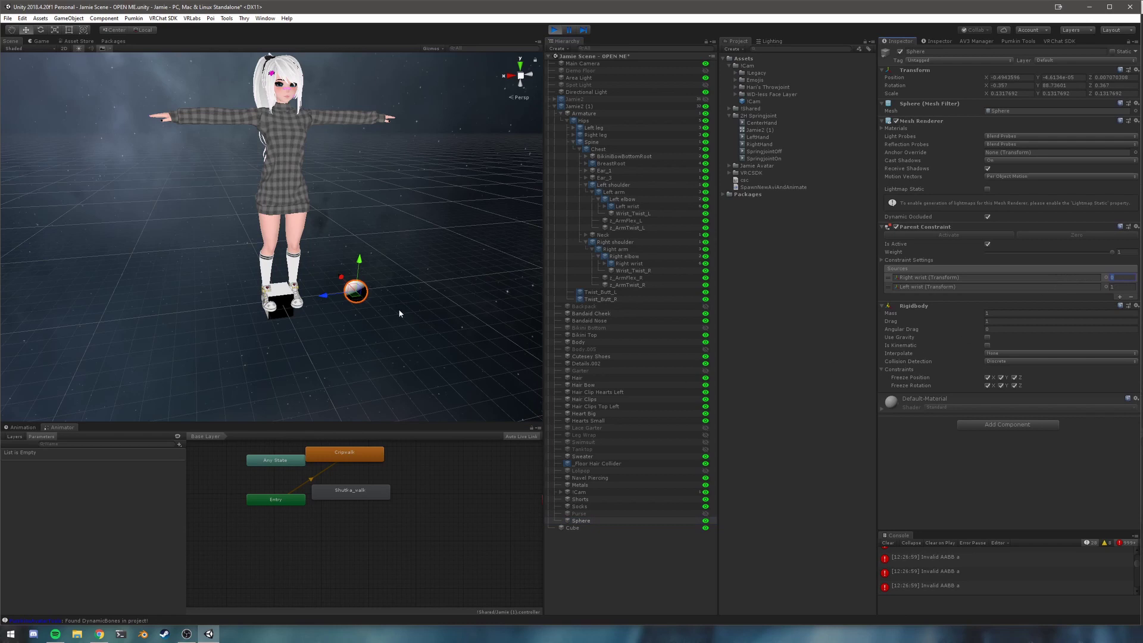
type("1")
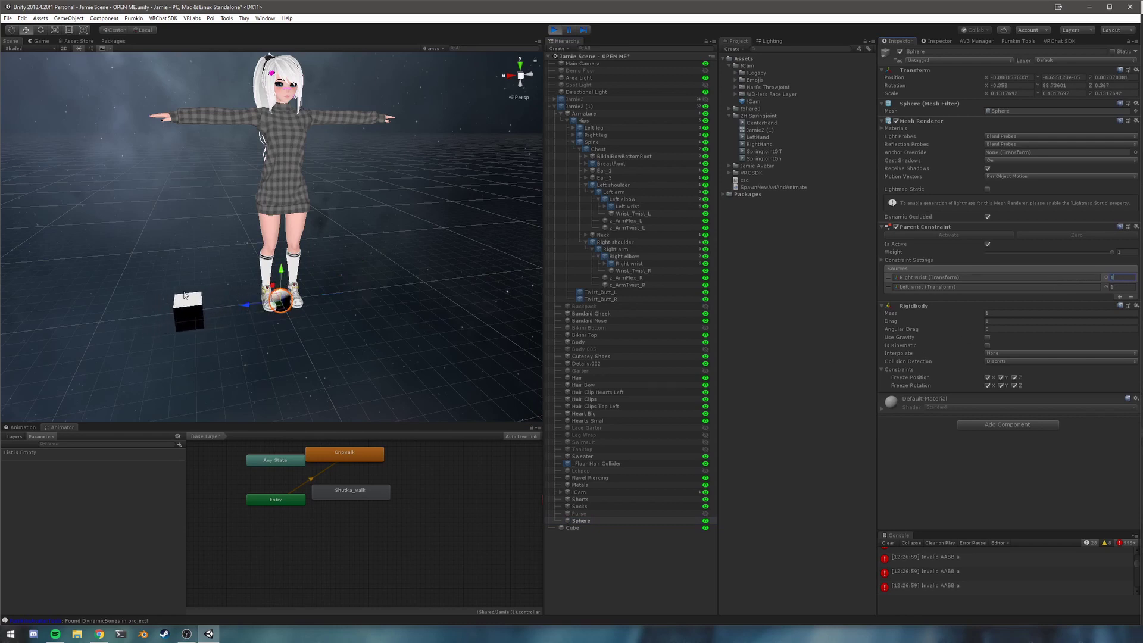
left_click(1125, 287)
type("0")
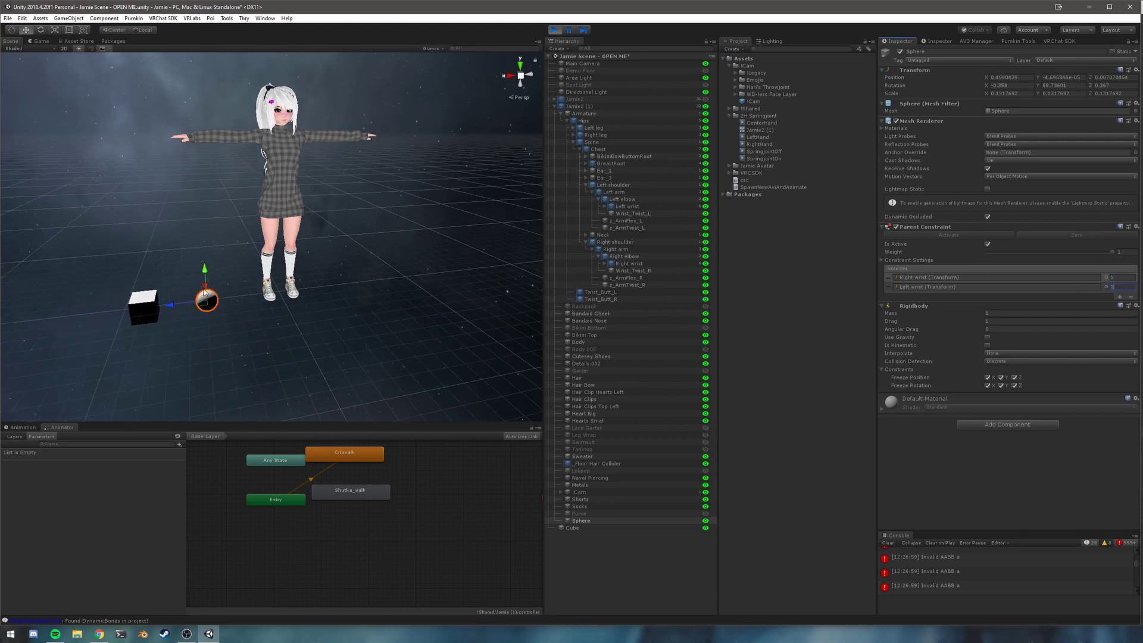
left_click(557, 34)
left_click(555, 31)
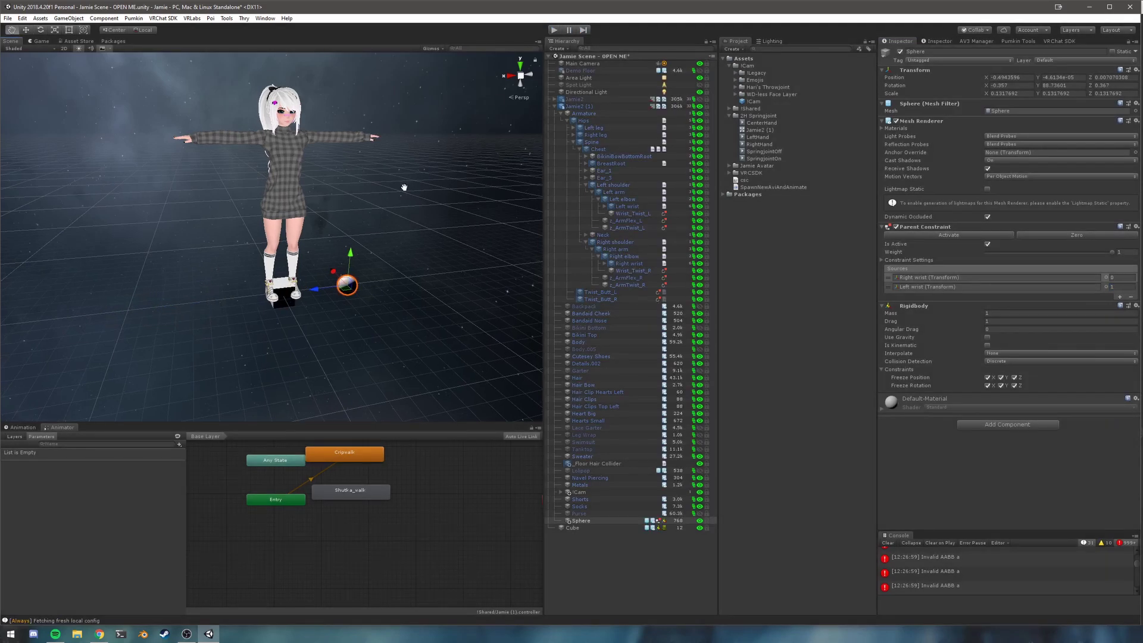
middle_click_drag(342, 284, 335, 277)
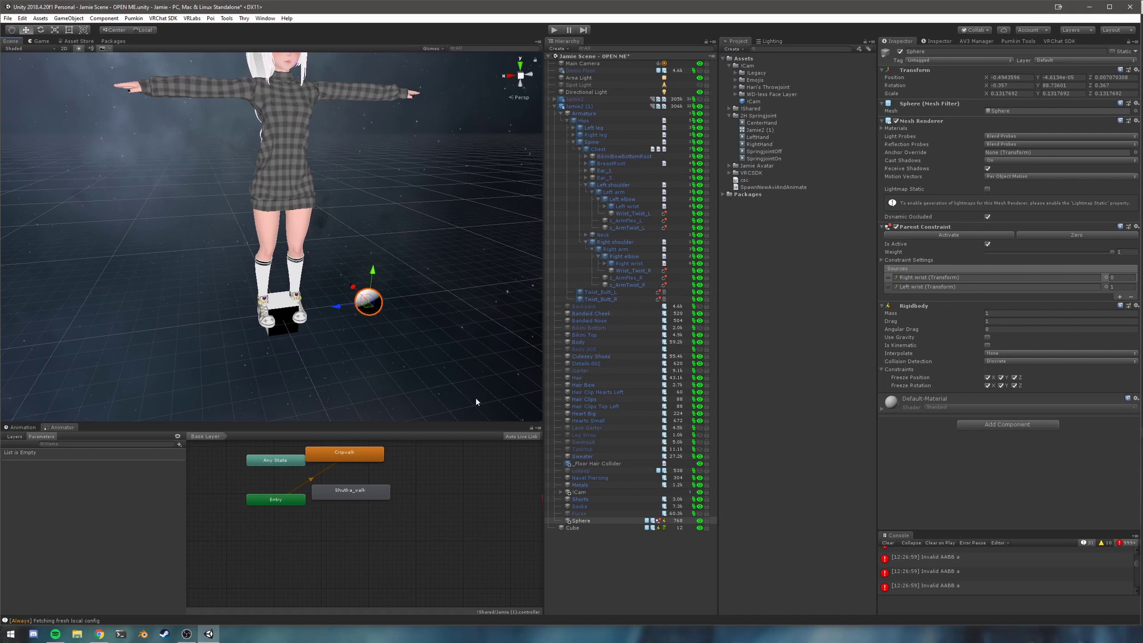
left_click(588, 521)
left_click(584, 527, "ctrl")
left_click(593, 534)
left_click(601, 521)
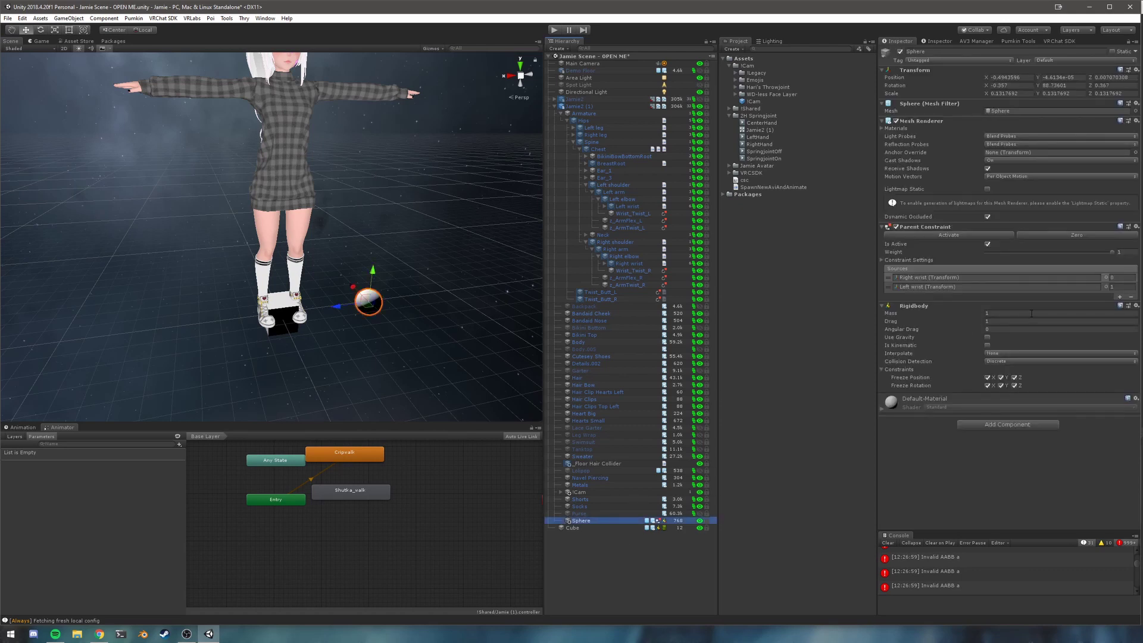
left_click(429, 269)
scroll(401, 272, "down", 7)
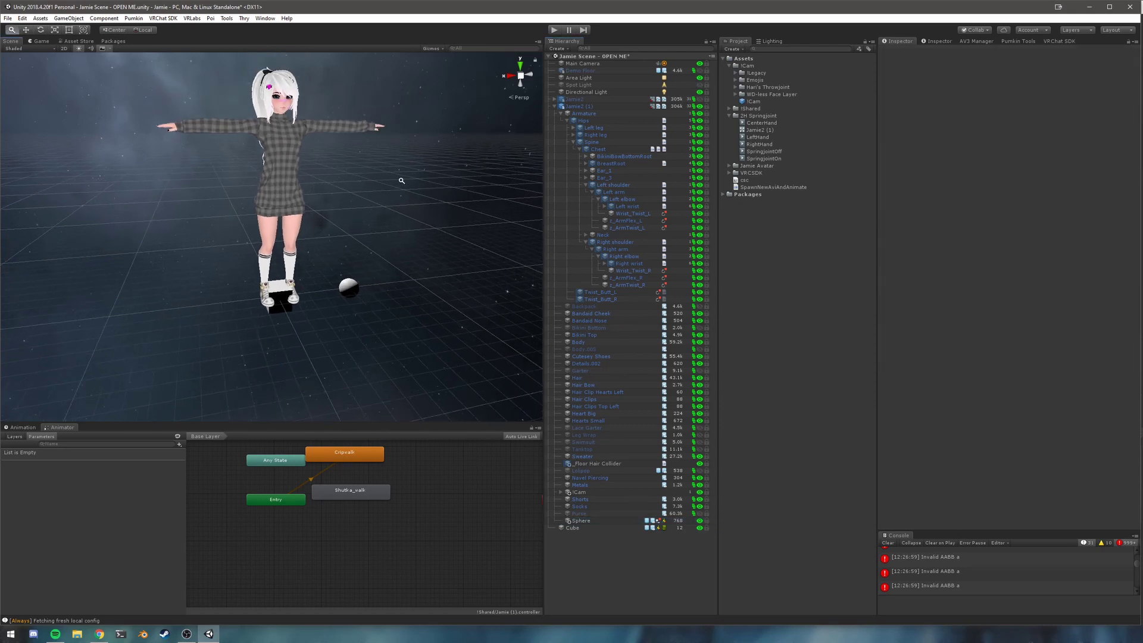
middle_click_drag(399, 168, 401, 196)
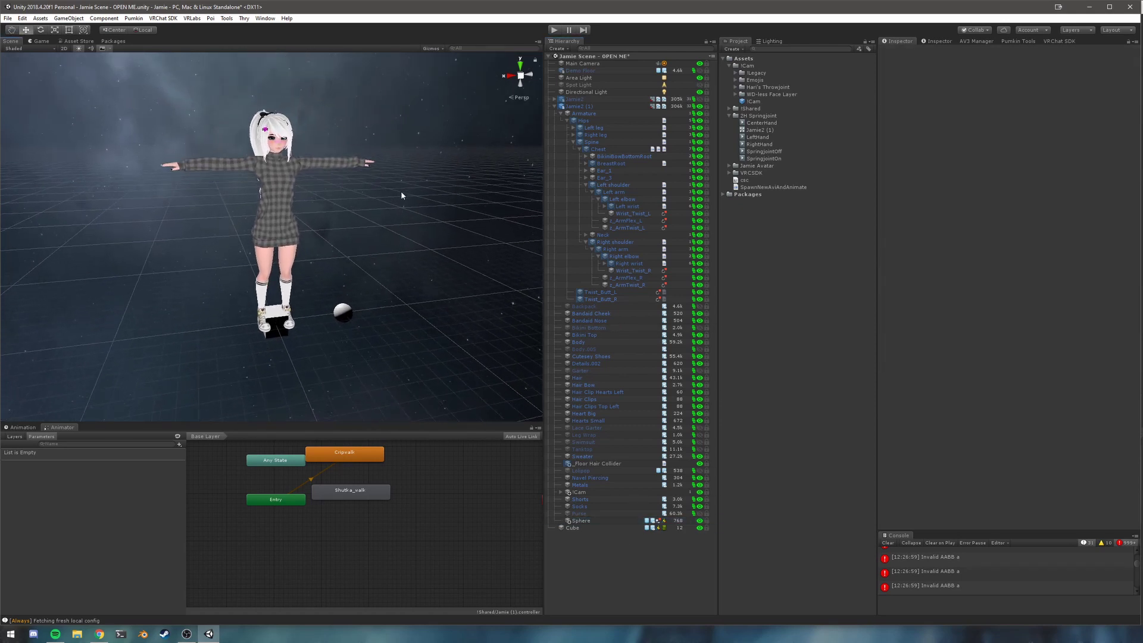
Delete the sphere and the cube from the scene.
left_click(594, 521)
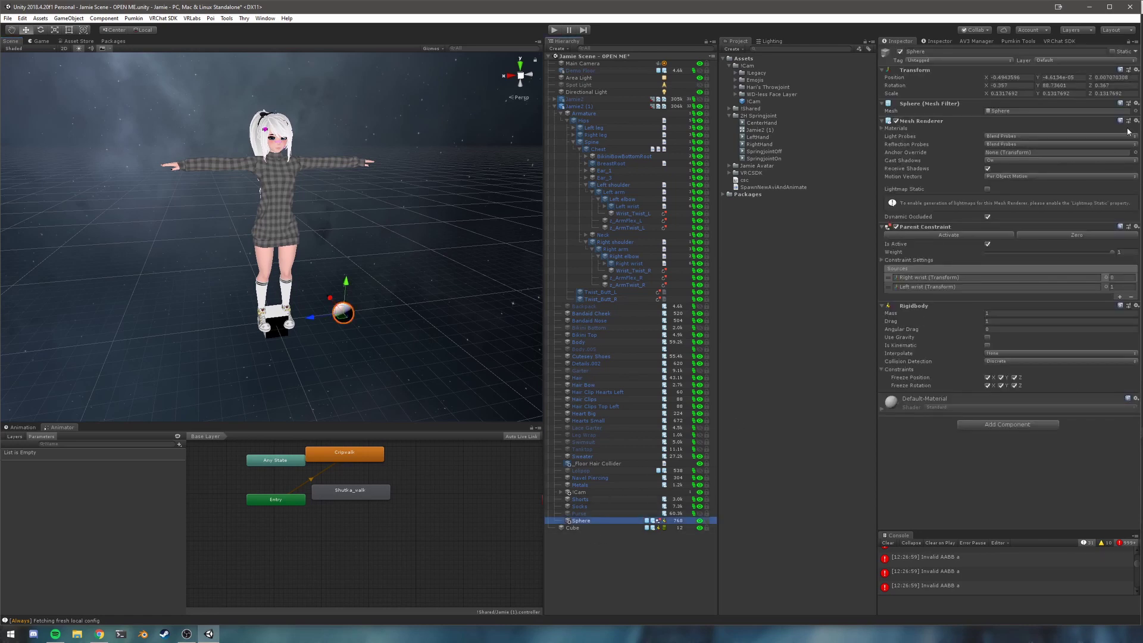
left_click(573, 528, "ctrl")
right_click(587, 522)
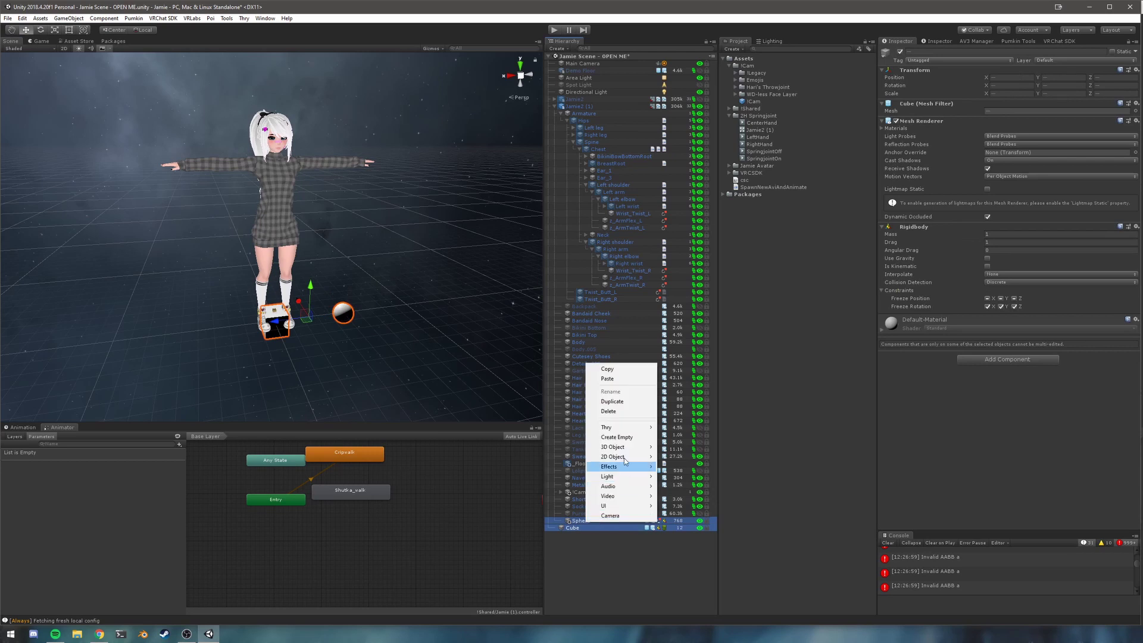
left_click(608, 411)
Create an empty game object at the scene root named "Springjoint Container".
right_click(613, 557)
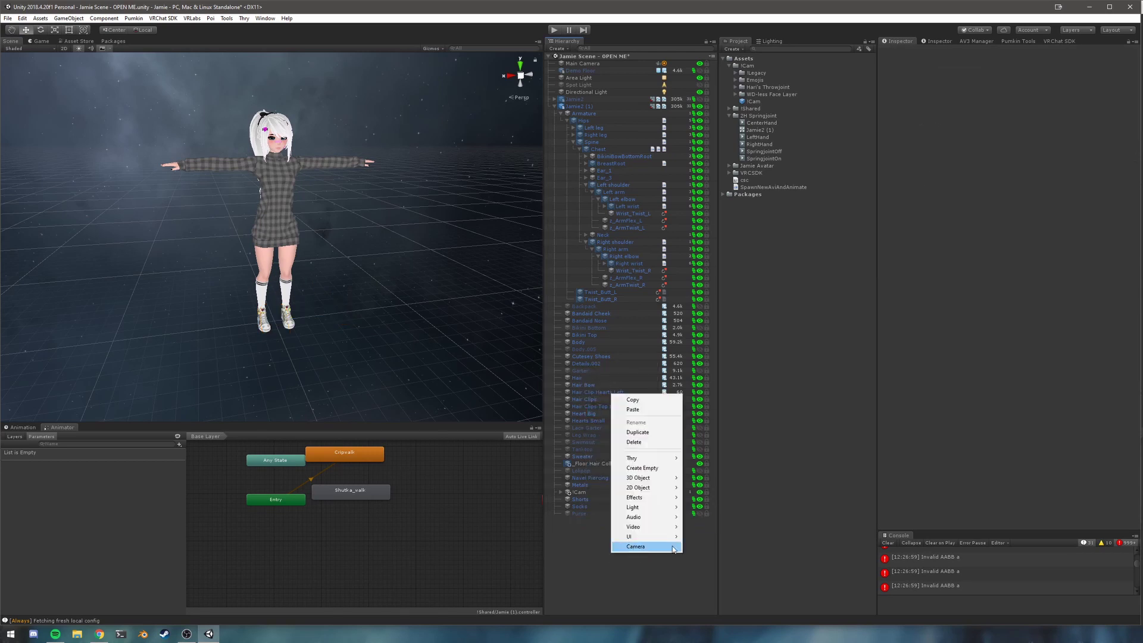
left_click(659, 468)
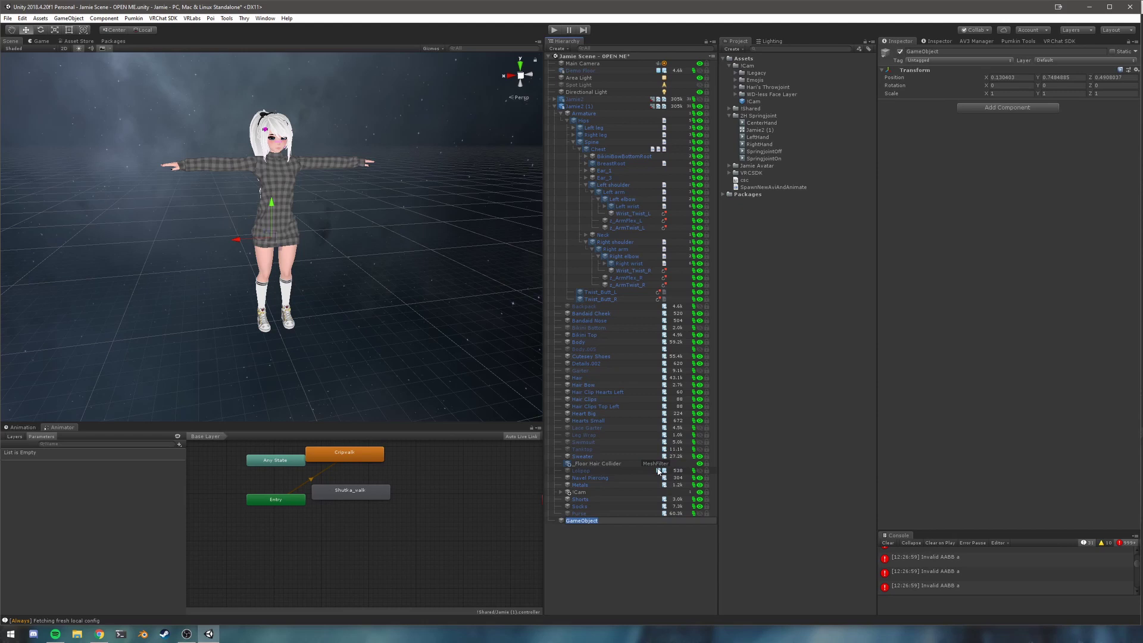
type("Springjoint Container")
key("Return")
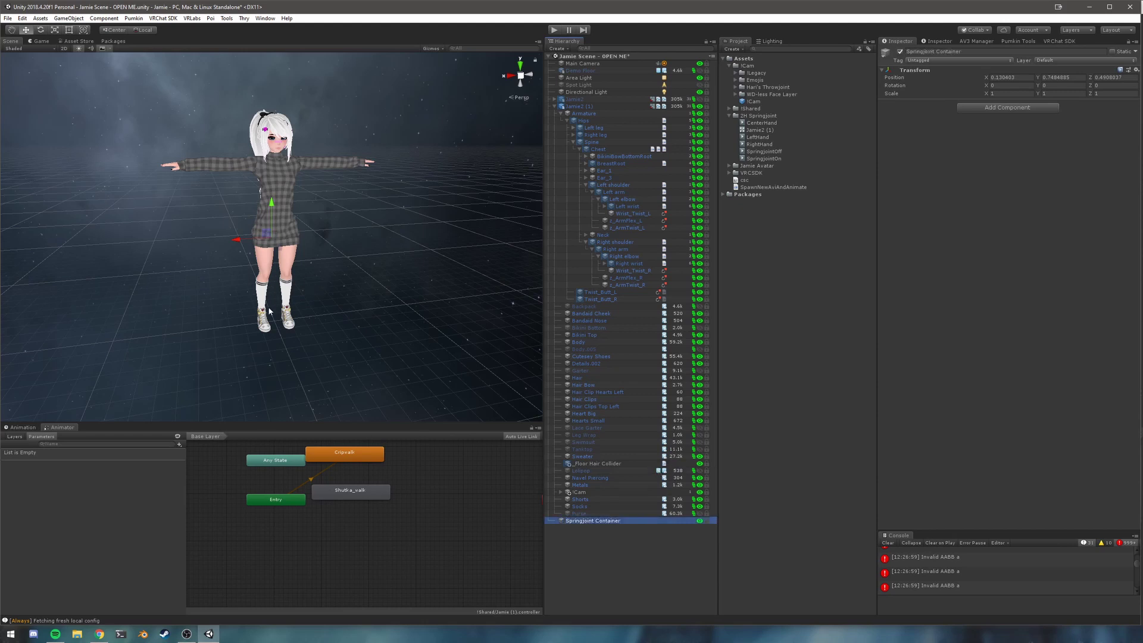
Set the Springjoint Container's position to 0 on the X, Y and Z axes.
scroll(270, 311, "up", 1)
left_click(1008, 77)
type("0")
key("Tab")
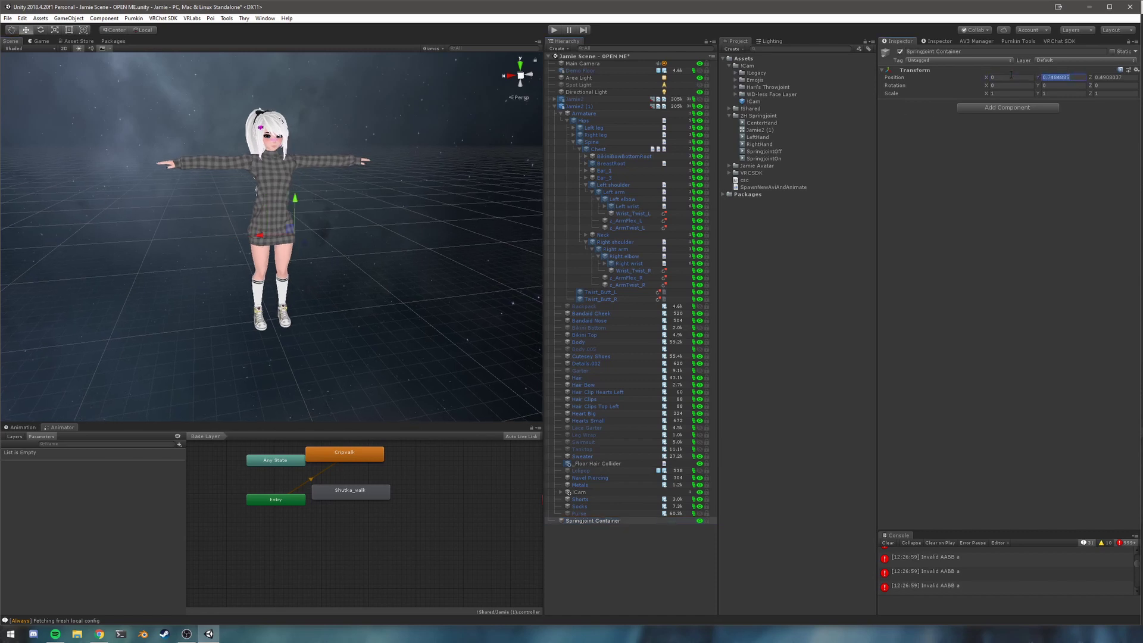
type("0")
key("Tab")
type("0")
scroll(438, 188, "up", 3)
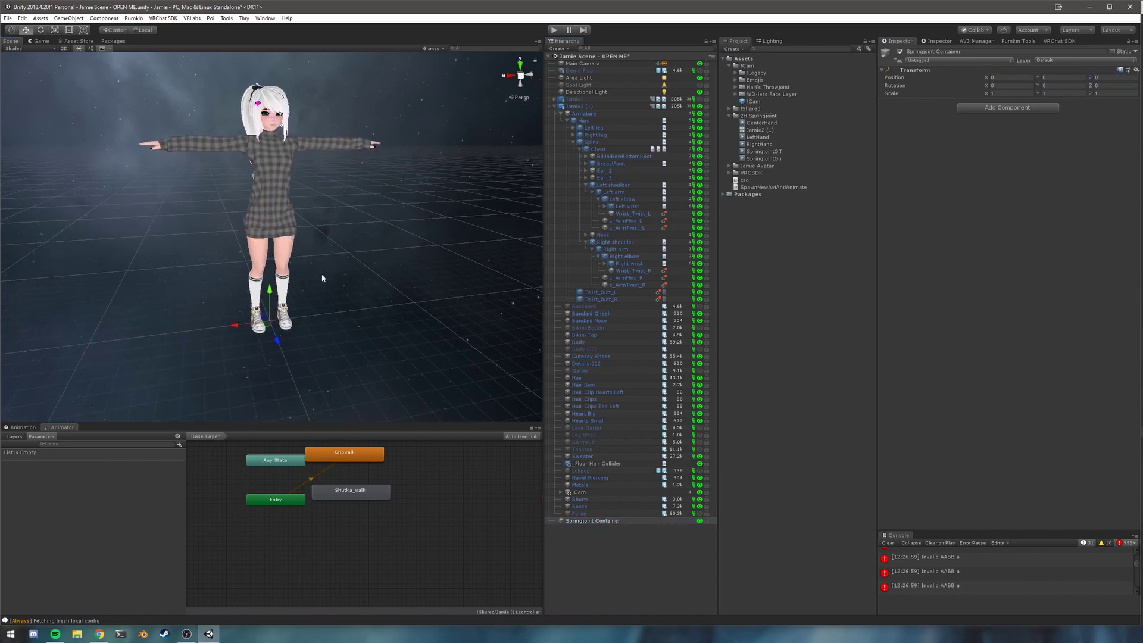
left_click(619, 555)
Create an empty child object under Springjoint Container and name it "Physics Constraints".
right_click(608, 518)
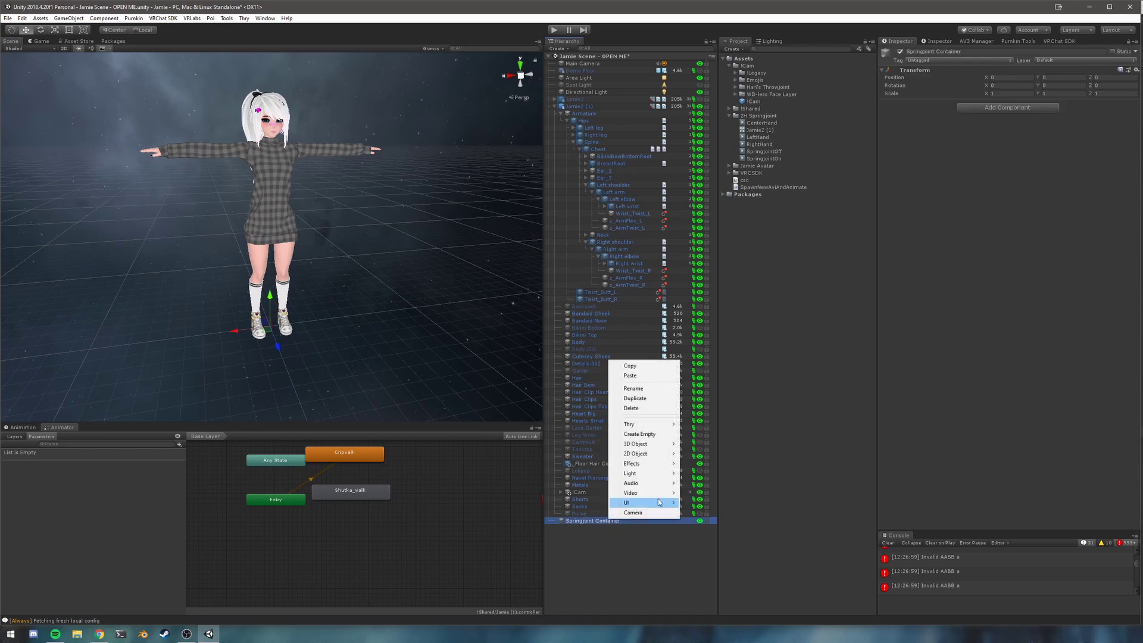
left_click(643, 436)
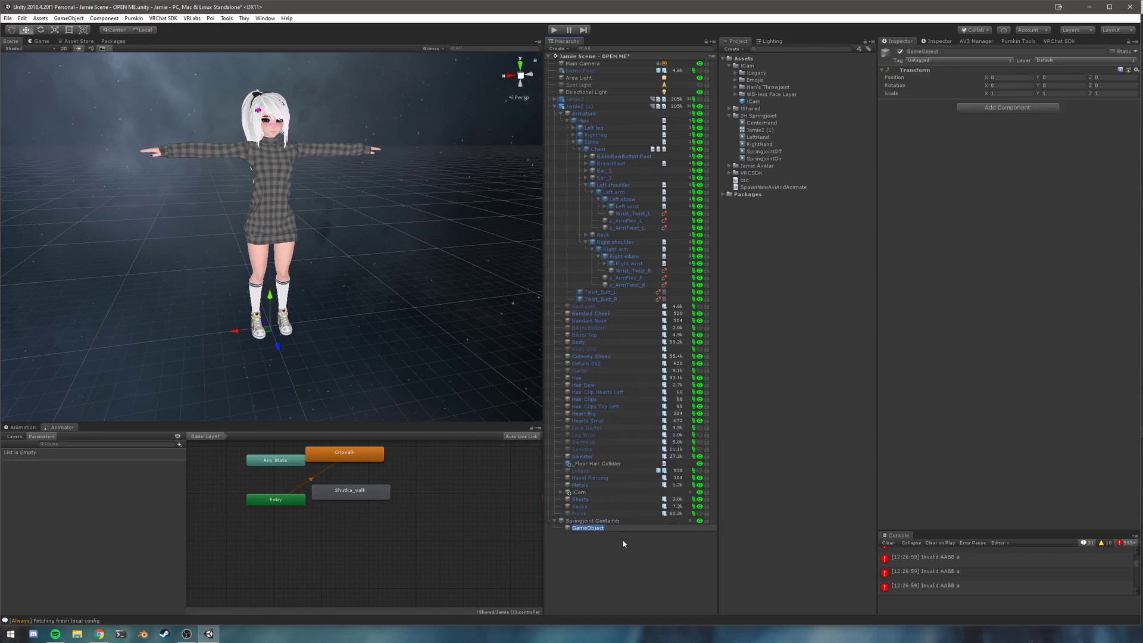
type("Rigi")
key("BackSpace")
key("BackSpace")
type("Physics")
key("Return")
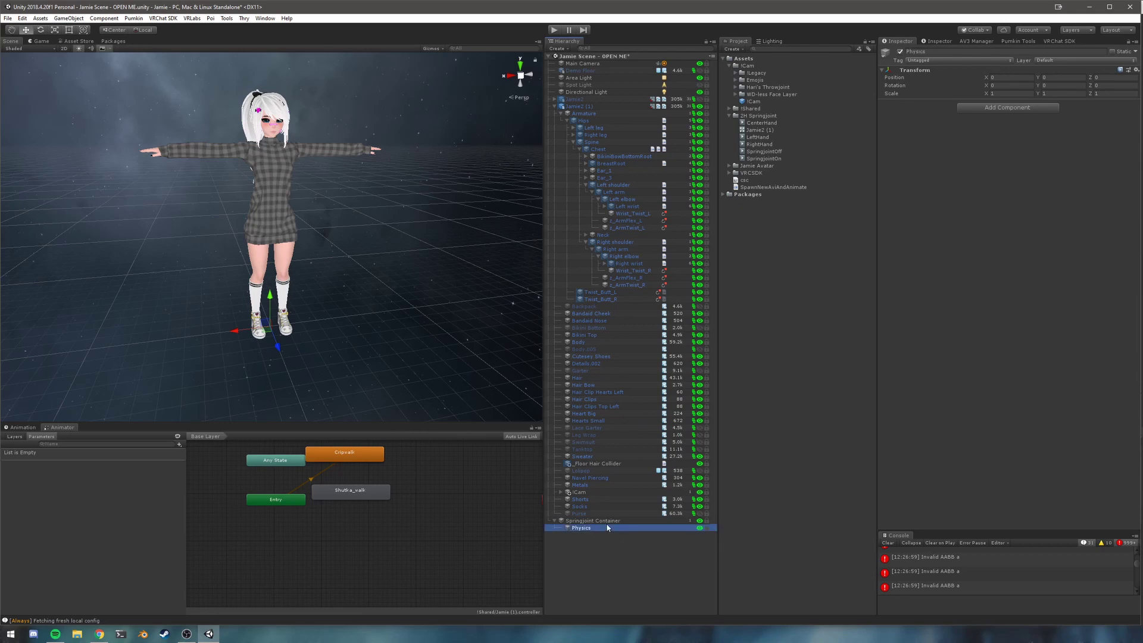
left_click(592, 528)
left_click(592, 528)
type("Co")
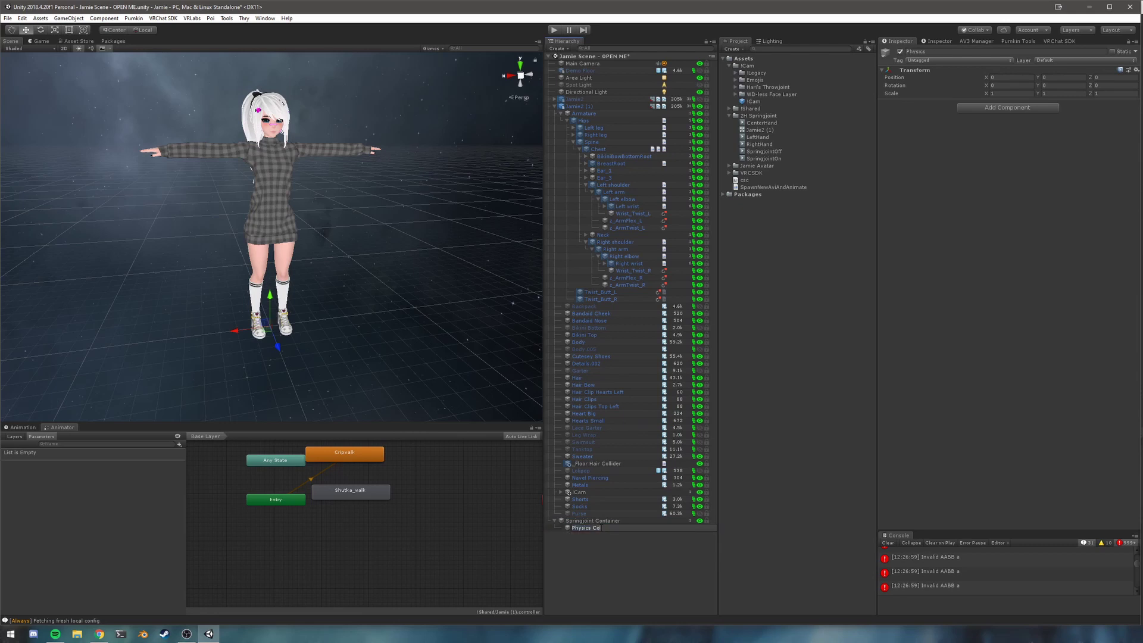
type("nstraints")
key("Return")
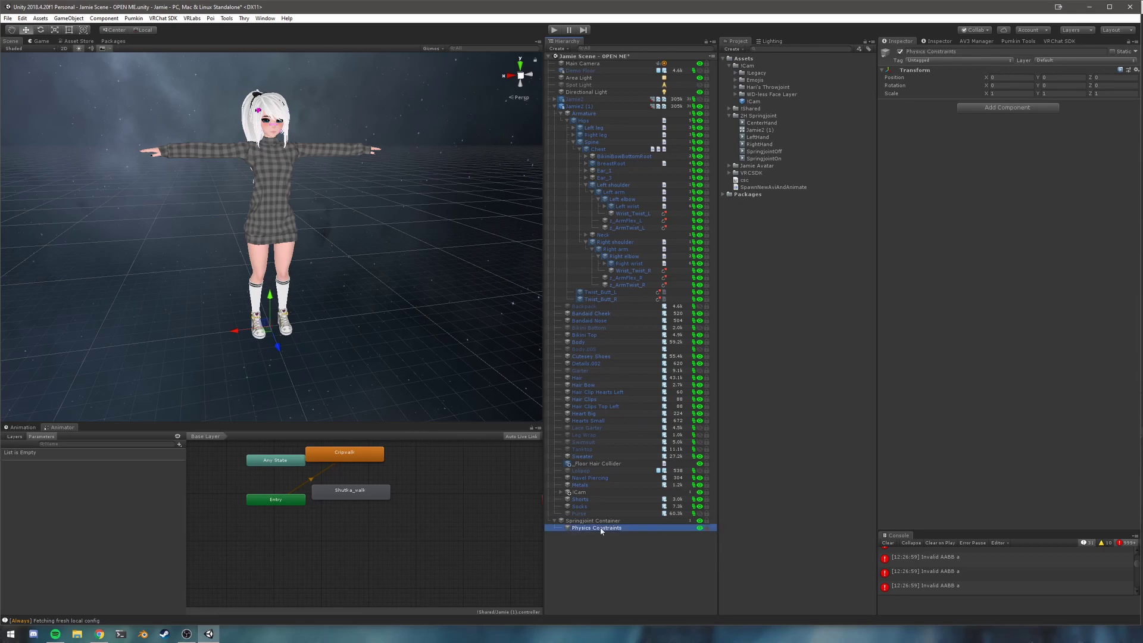
Create a 3D sphere inside Springjoint Container and scale it down uniformly to below 0.1.
right_click(599, 521)
mouse_move(631, 444)
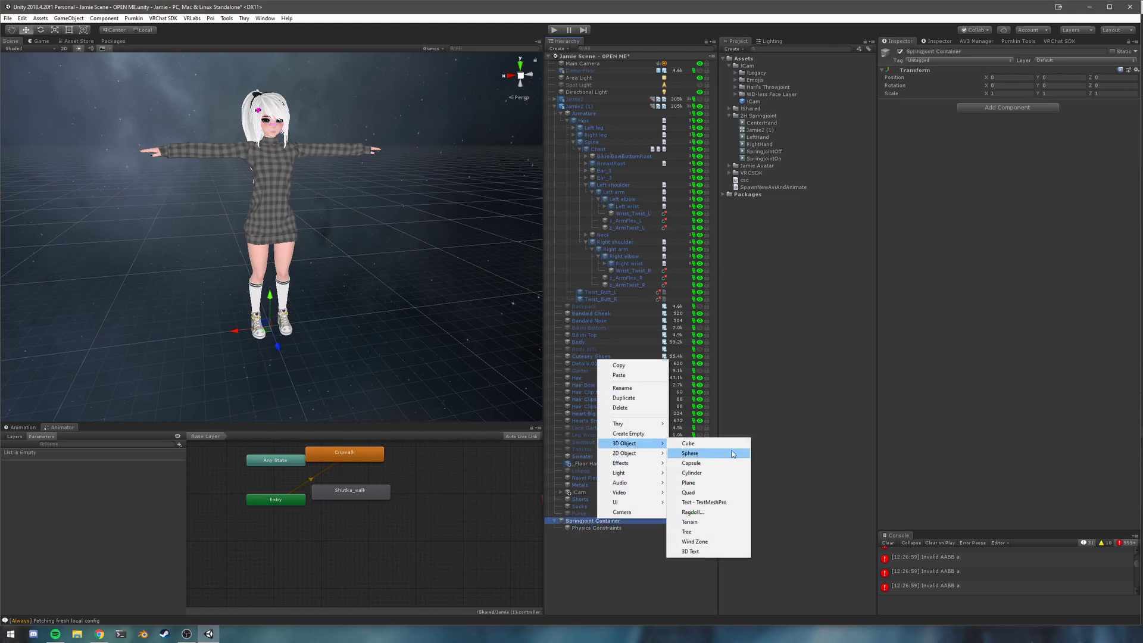
left_click(727, 454)
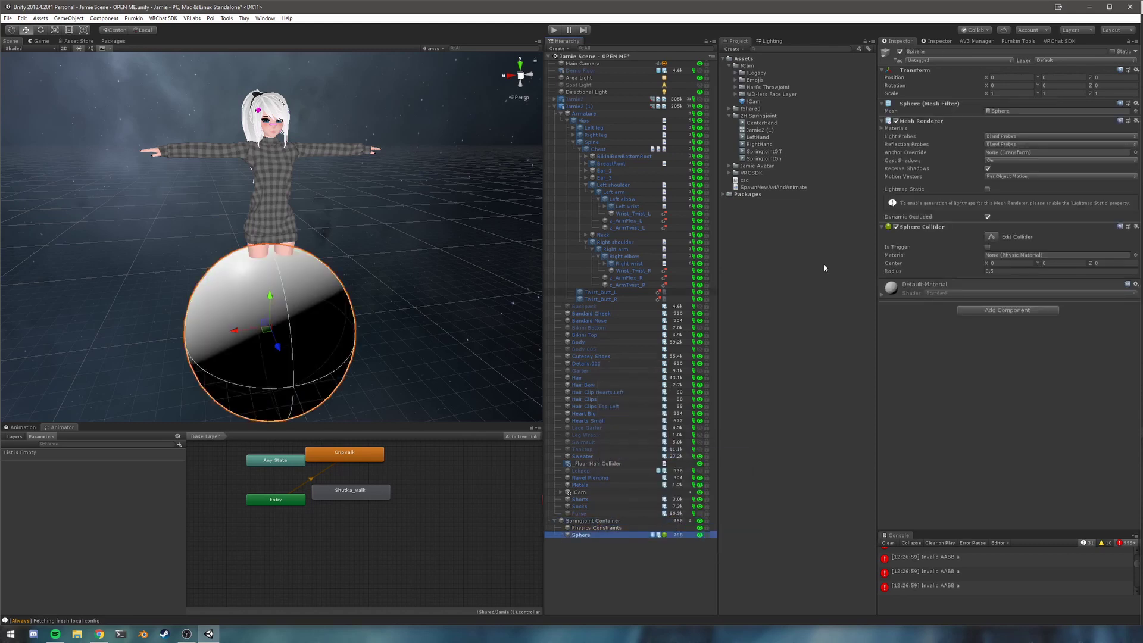
left_click(1014, 94)
key("r")
left_click_drag(266, 328, 227, 327)
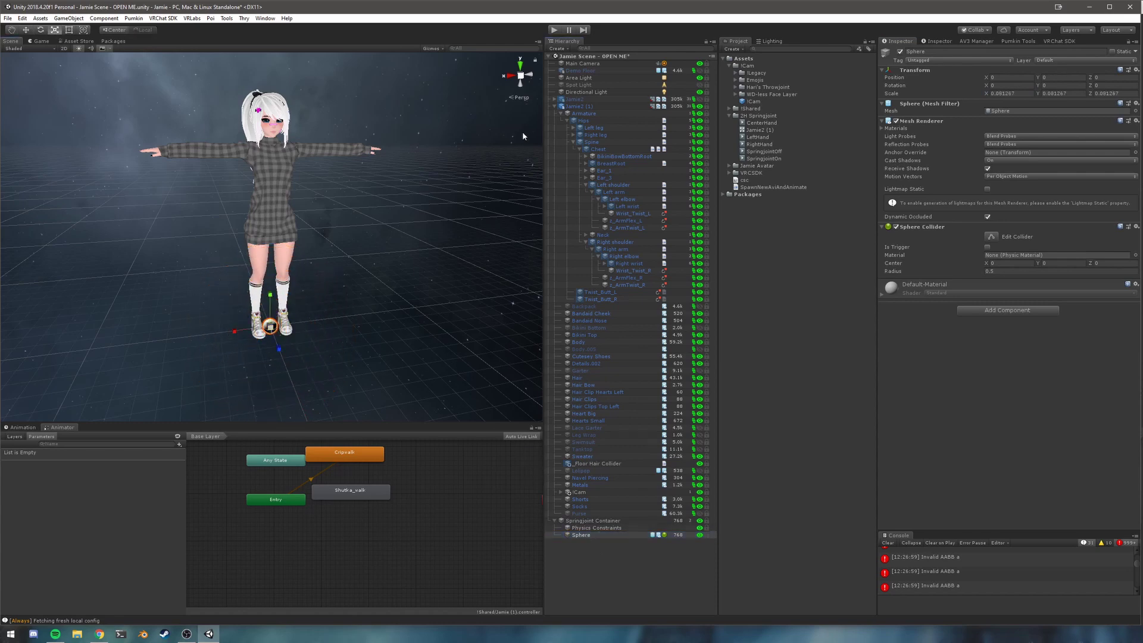
Move the sphere just beyond the avatar's right hand, working in a front view, and return to perspective.
left_click(513, 97)
left_click(510, 76)
left_click(530, 76)
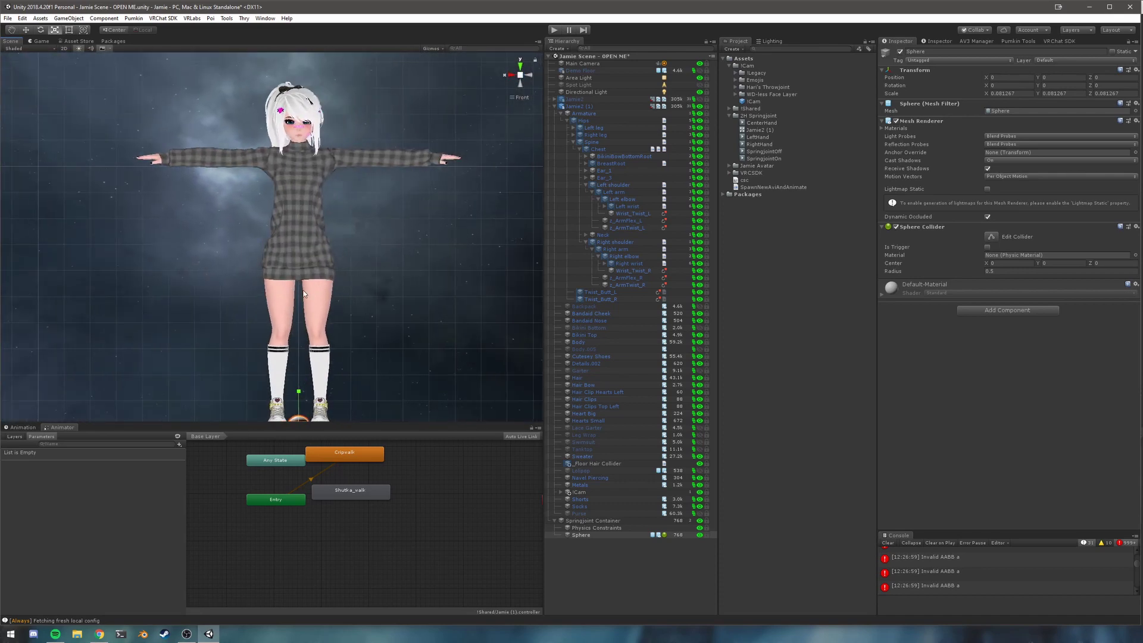
middle_click_drag(308, 310, 328, 269)
key("w")
left_click_drag(318, 371, 145, 118)
right_click_drag(237, 113, 253, 161)
left_click(365, 115)
left_click(522, 97)
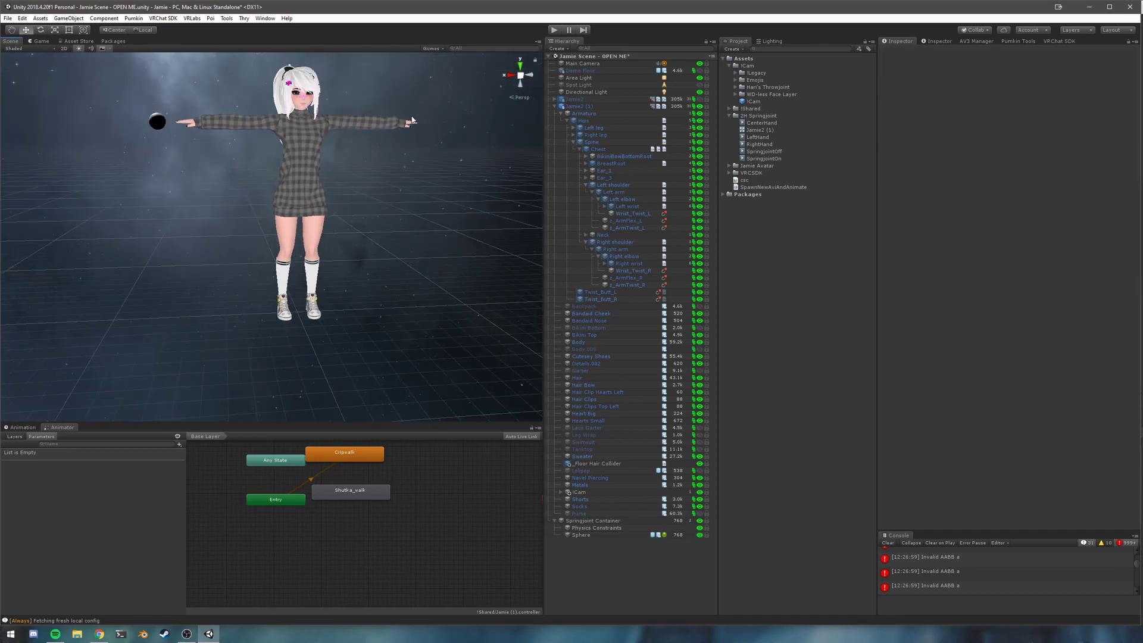
Add a Rigidbody component to the Physics Constraints object.
right_click_drag(358, 160, 368, 184)
middle_click_drag(367, 184, 388, 287)
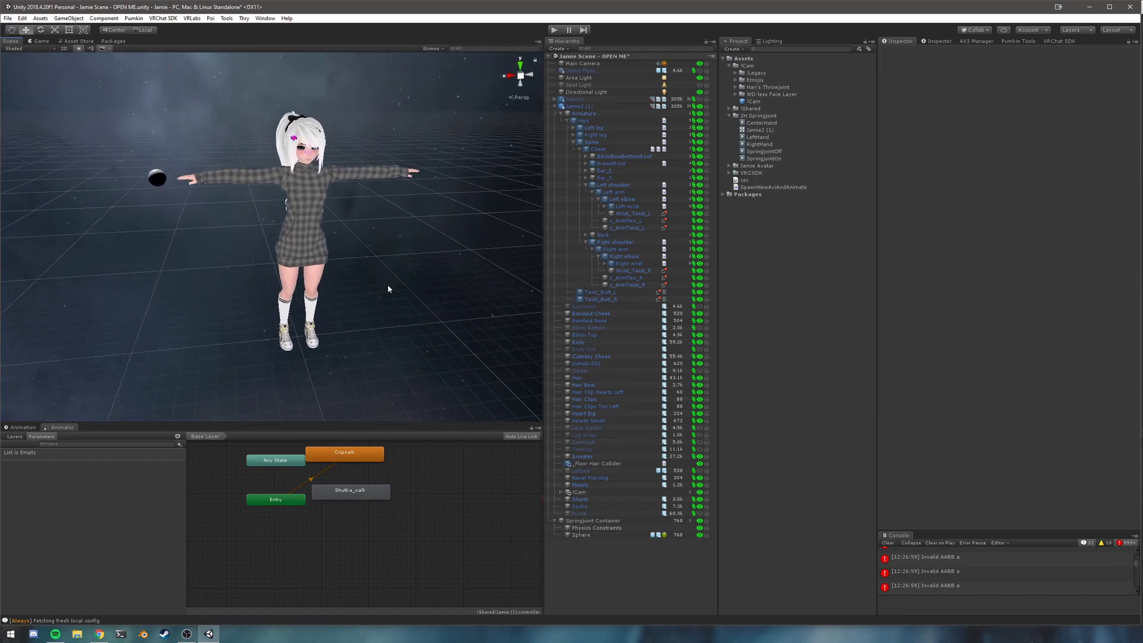
left_click(620, 528)
left_click(978, 109)
type("rigid")
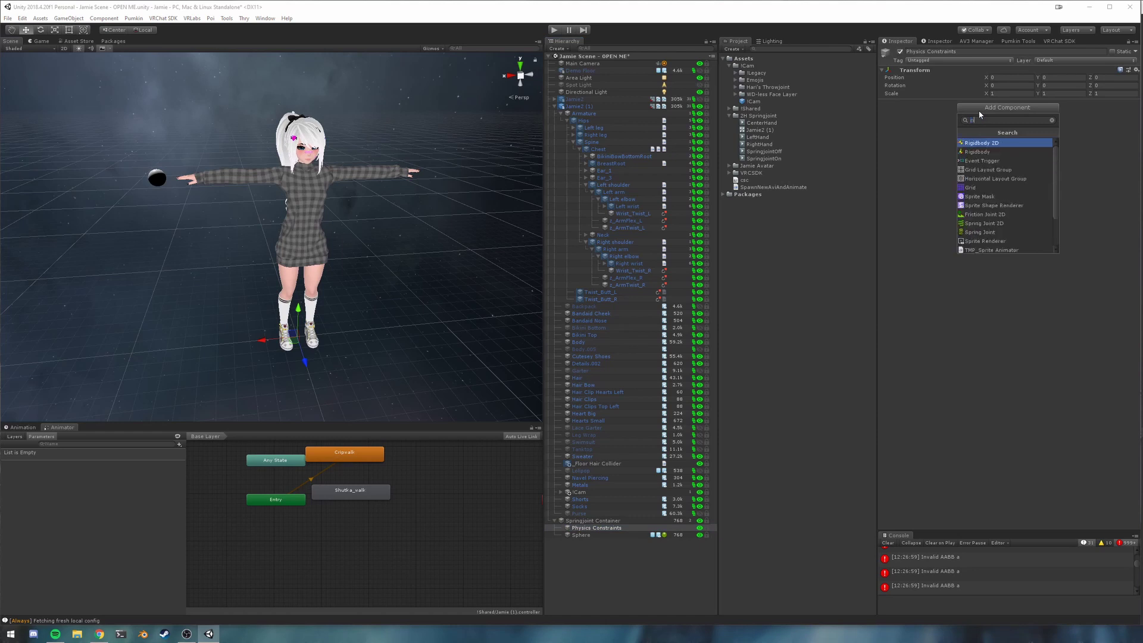
key("Down")
key("Return")
Set the Rigidbody's drag to 1 and angular drag to 0, and turn off its gravity.
left_click(1000, 119)
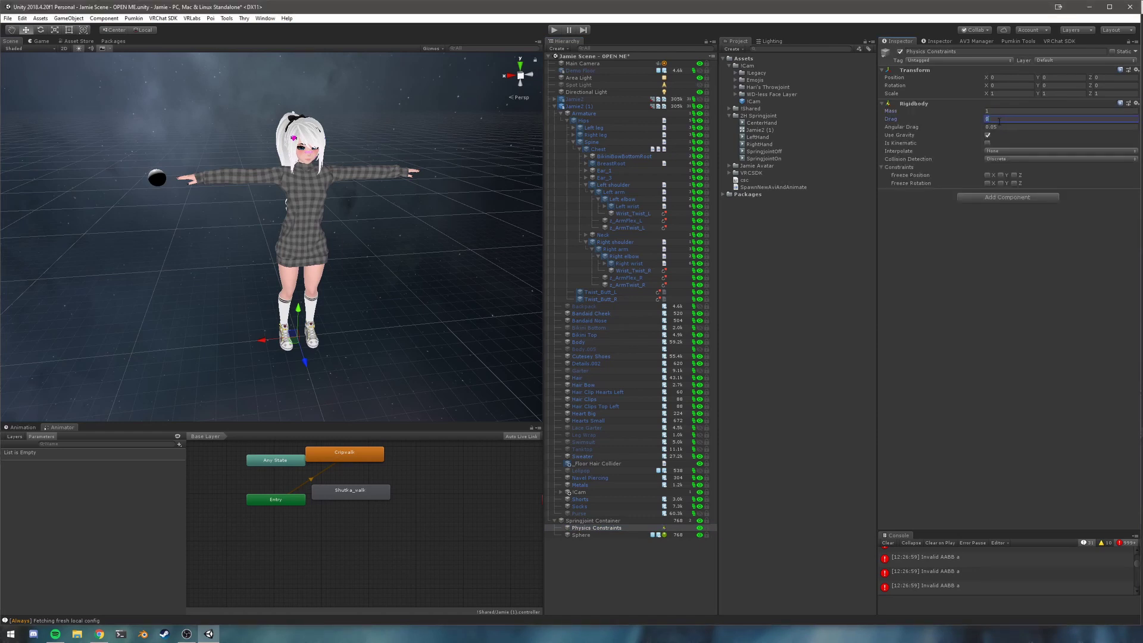
type("1")
left_click(1000, 127)
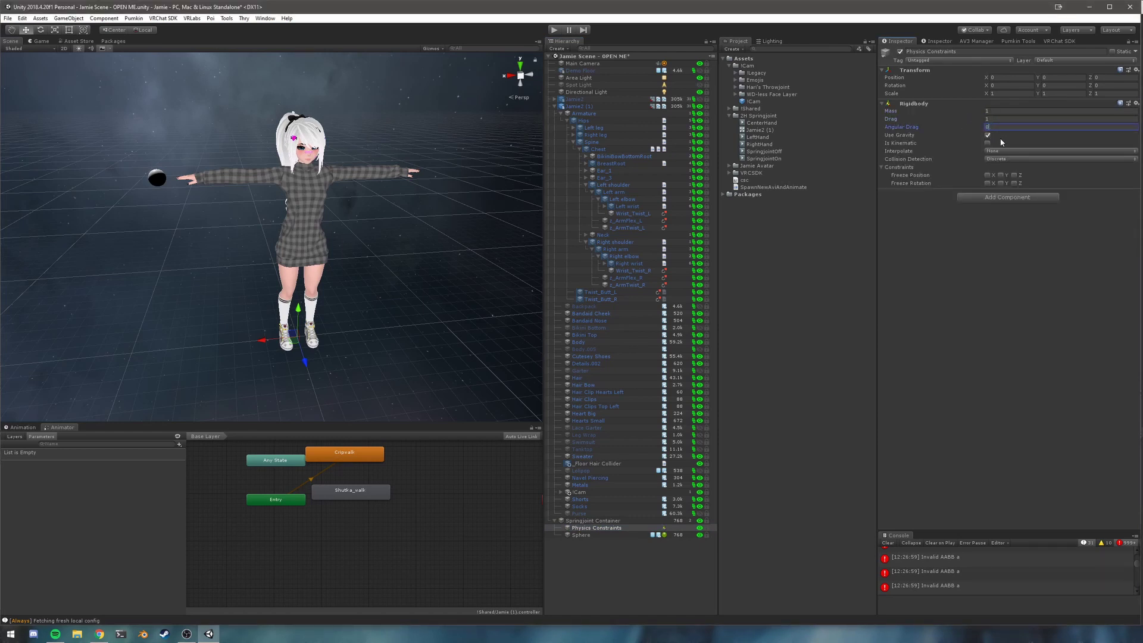
left_click(988, 135)
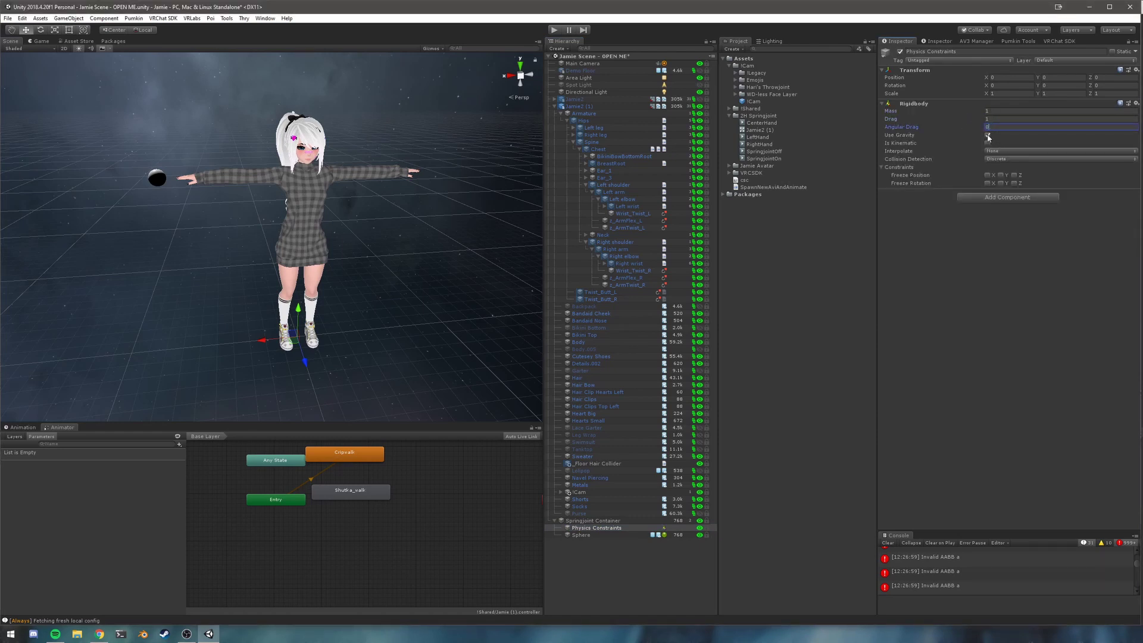
Freeze the Rigidbody's position and rotation on the X, Y and Z axes.
left_click(988, 183)
left_click(987, 175)
left_click(1001, 175)
left_click(1001, 182)
left_click(1014, 175)
Add a Parent Constraint to Physics Constraints and give it two empty source slots.
middle_click_drag(344, 283, 343, 279)
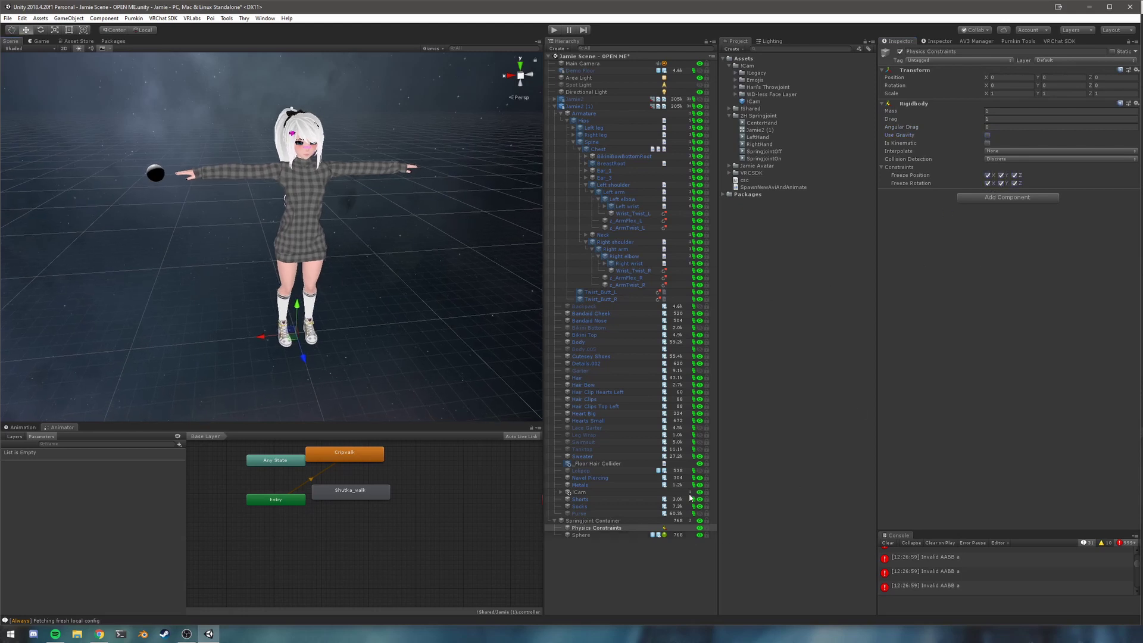
left_click(1028, 198)
type("parent")
key("Return")
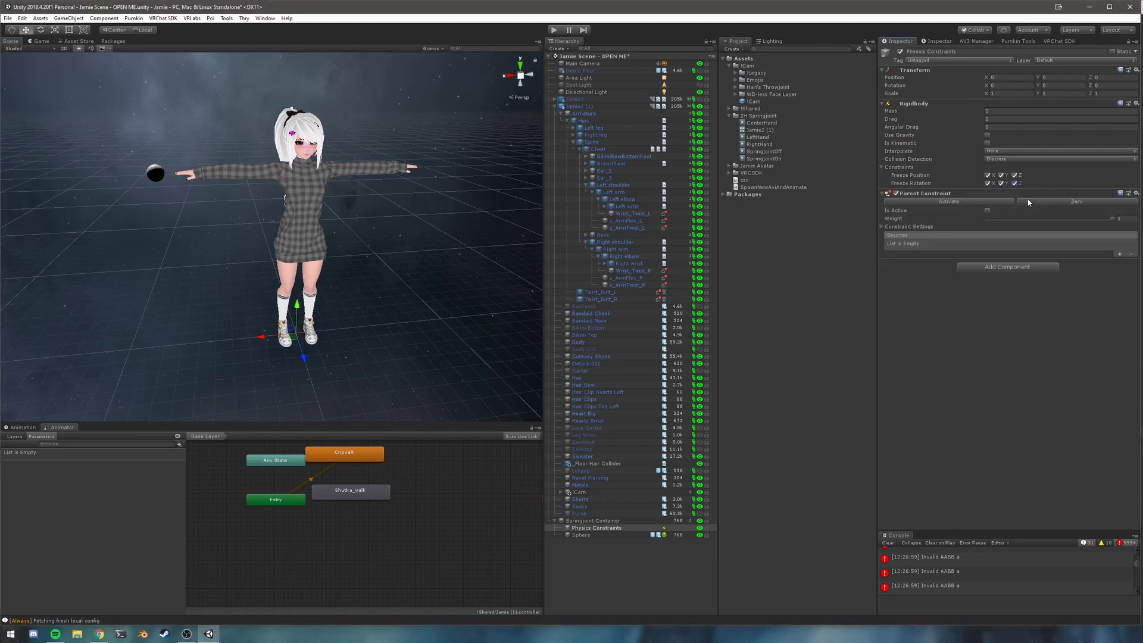
left_click(1119, 255)
left_click(1119, 254)
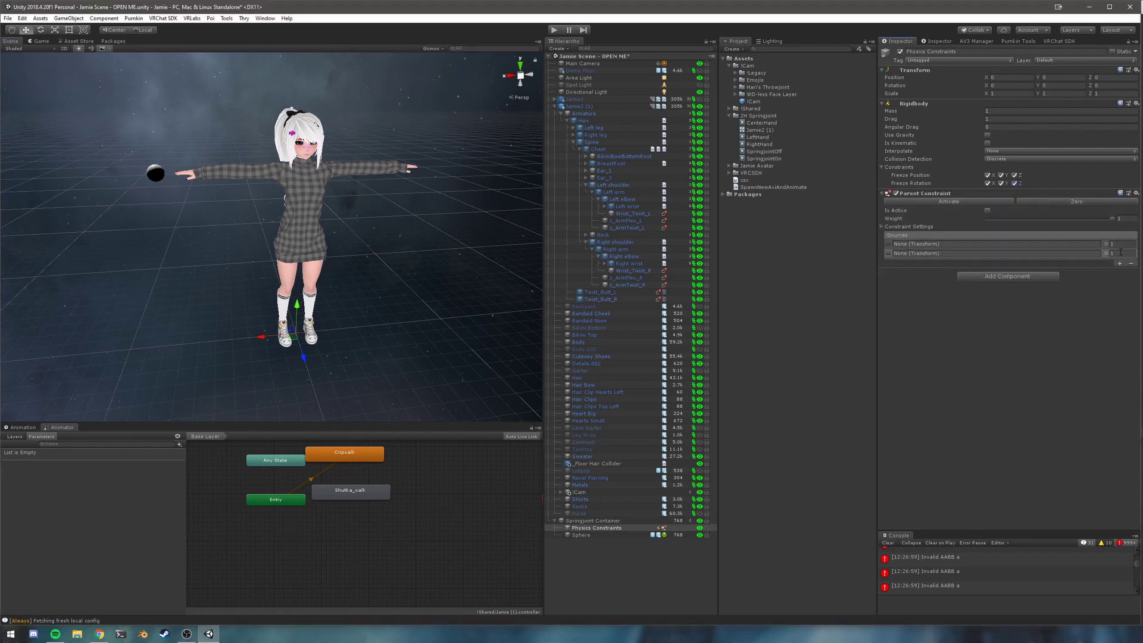
Create an empty object at the scene root, outside Springjoint Container, and name it "_Left Wrist".
mouse_move(396, 285)
middle_mouse_down()
mouse_move(405, 309)
mouse_move(385, 286)
middle_mouse_up()
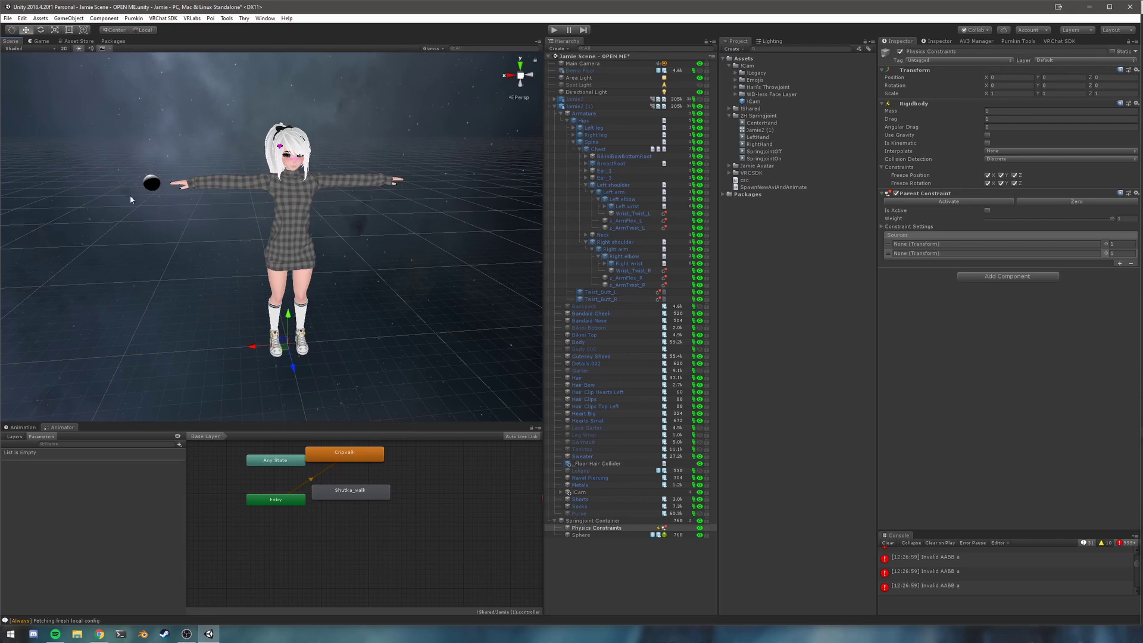
middle_click_drag(255, 241, 274, 239)
scroll(274, 239, "down", 1)
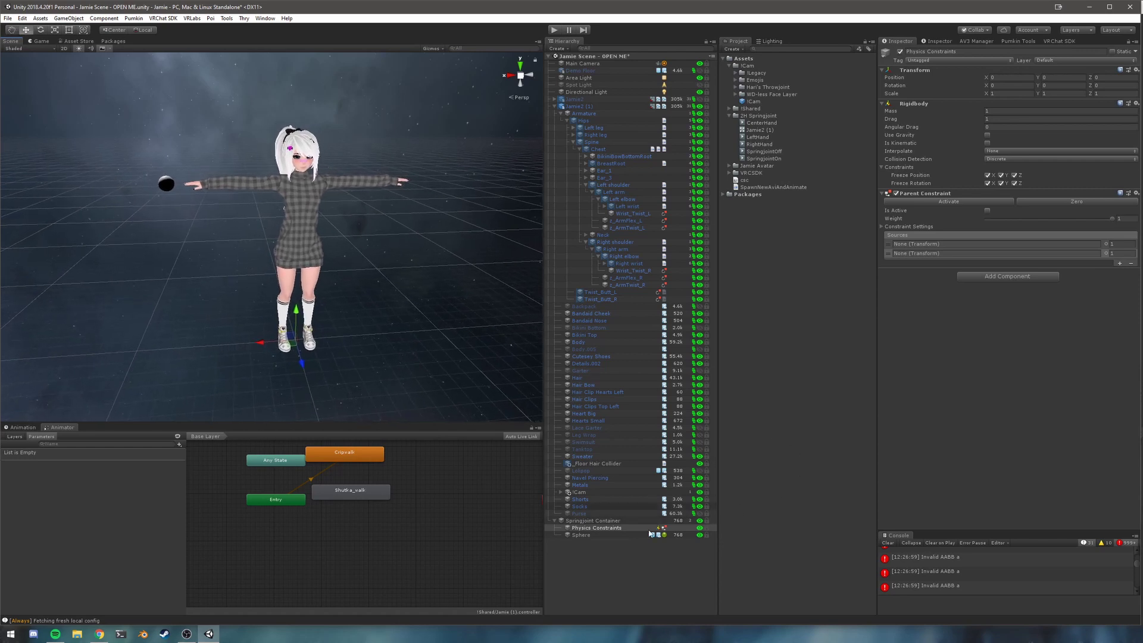
left_click(617, 557)
right_click(601, 552)
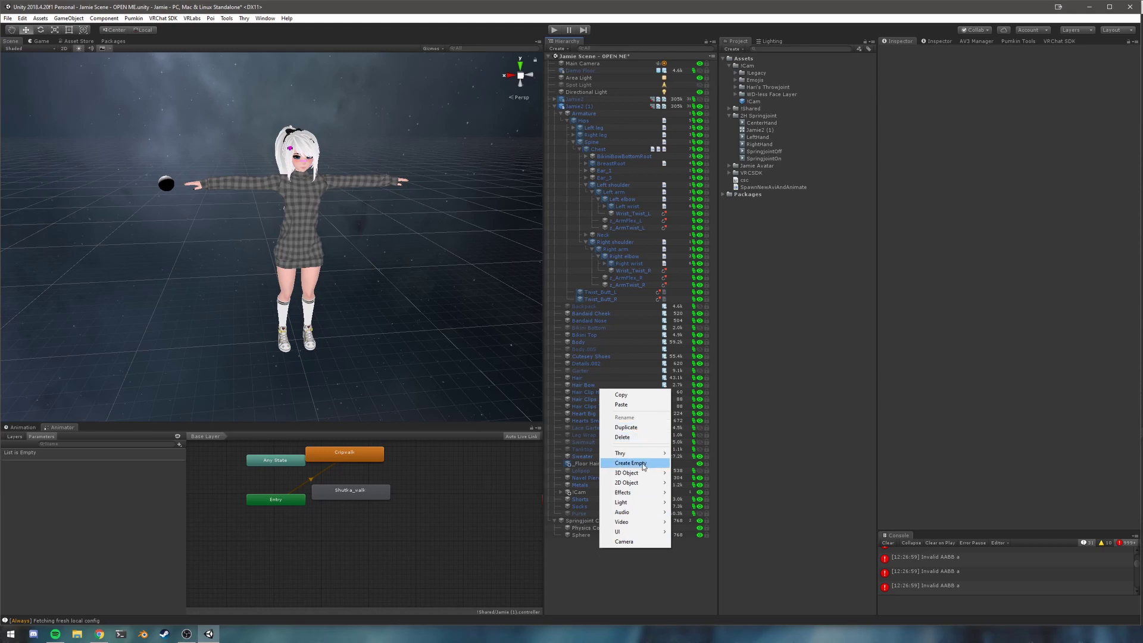
left_click(625, 464)
type("_Left Wrist")
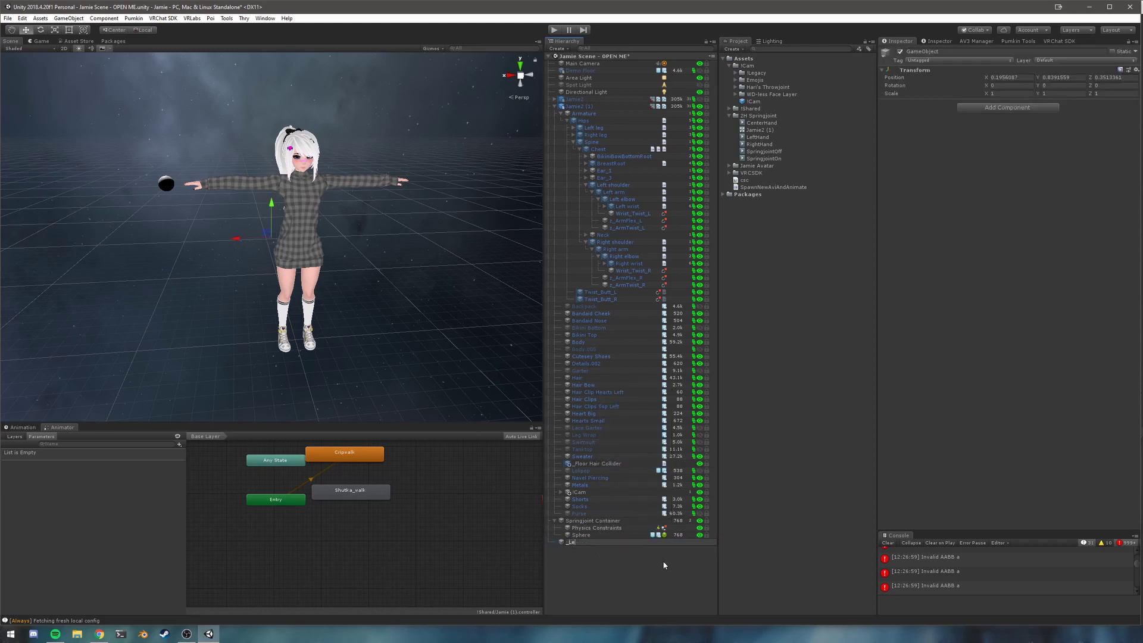
key("Return")
Duplicate the _Left Wrist object and rename the copy "_Right Wrist".
key("ctrl+d")
key("F2")
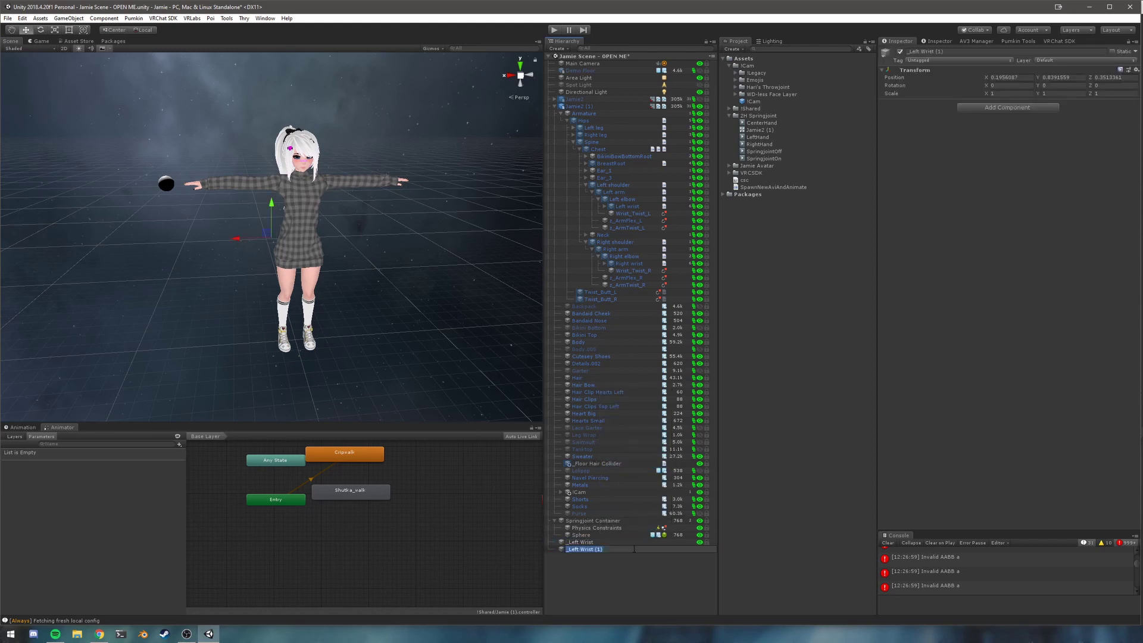
type("_Right Wrist")
key("Return")
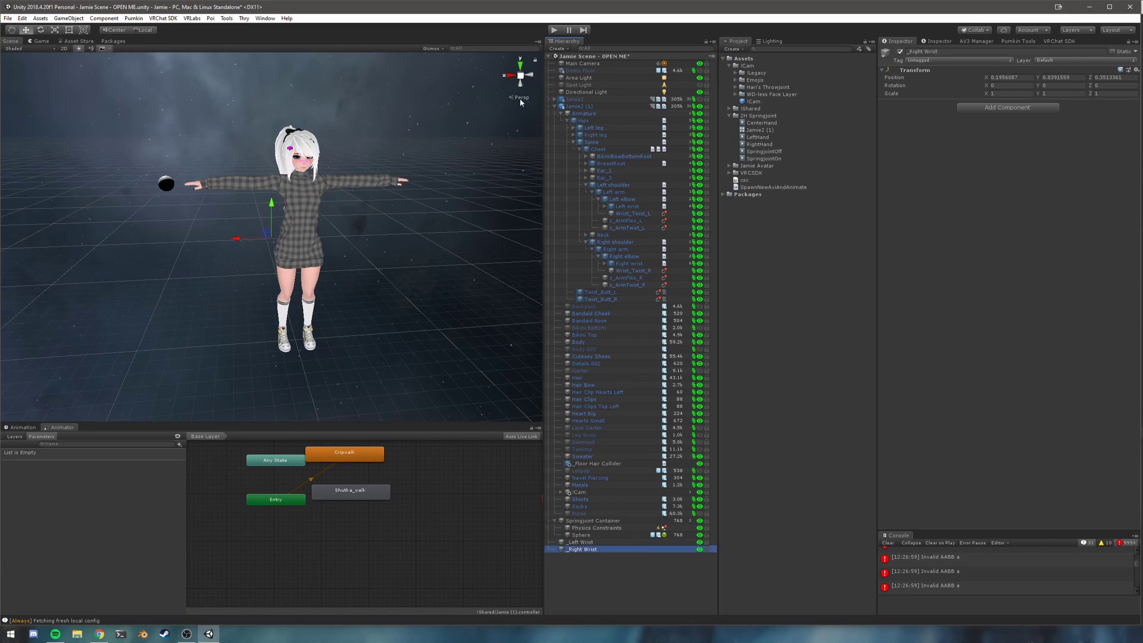
Set the position of both _Left Wrist and _Right Wrist to 0 on the X, Y and Z axes.
left_click(596, 542, "ctrl")
left_click(1015, 77)
type("0")
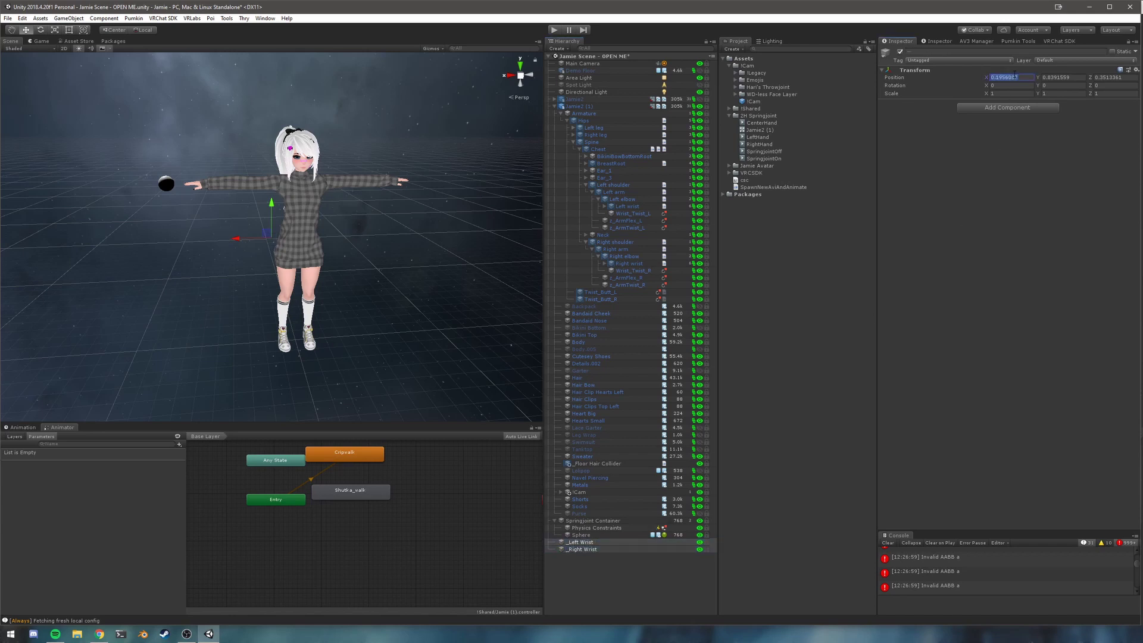
key("Tab")
type("0")
key("Tab")
type("0")
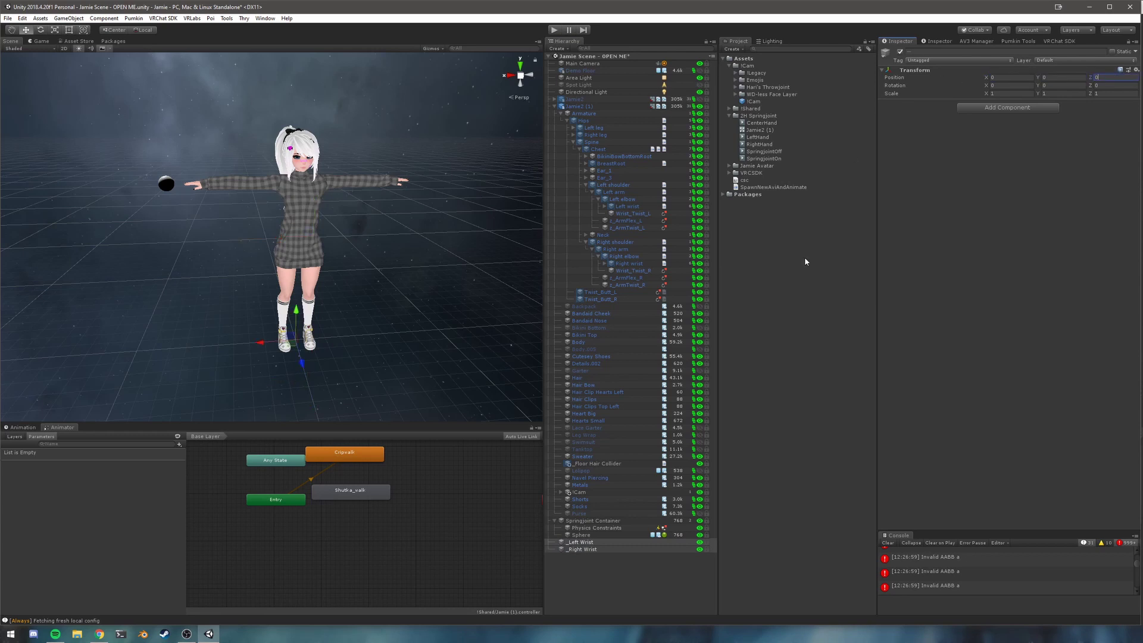
Move _Right Wrist onto the sphere beyond the avatar's right hand in a front view, at about X 0.709, Y 1.029.
left_click(579, 549)
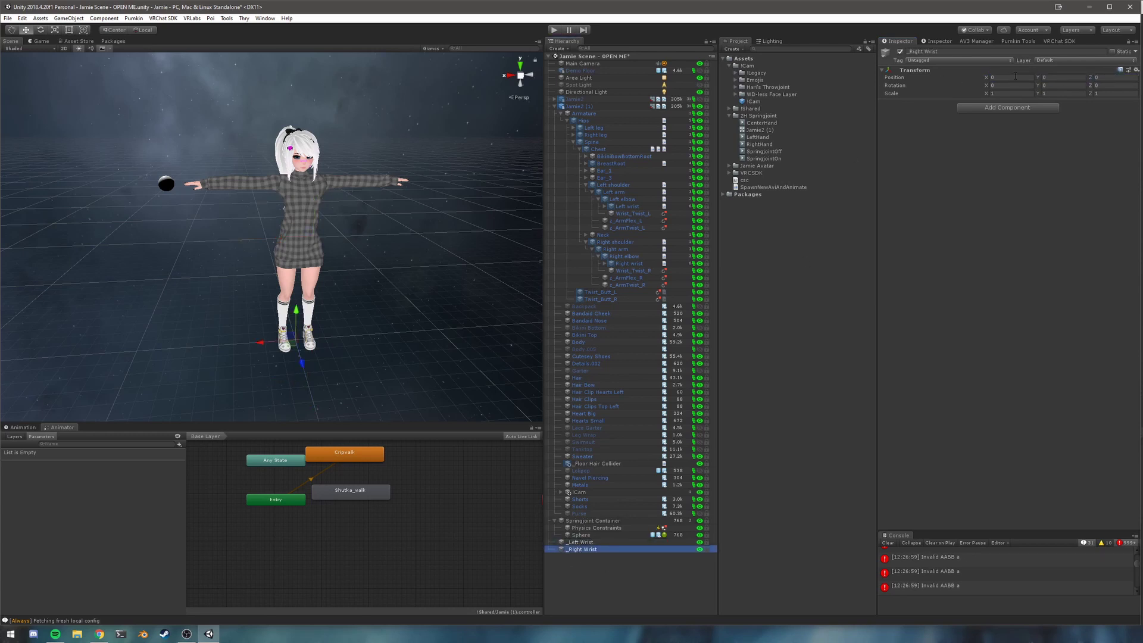
left_click(521, 75)
left_click(510, 75)
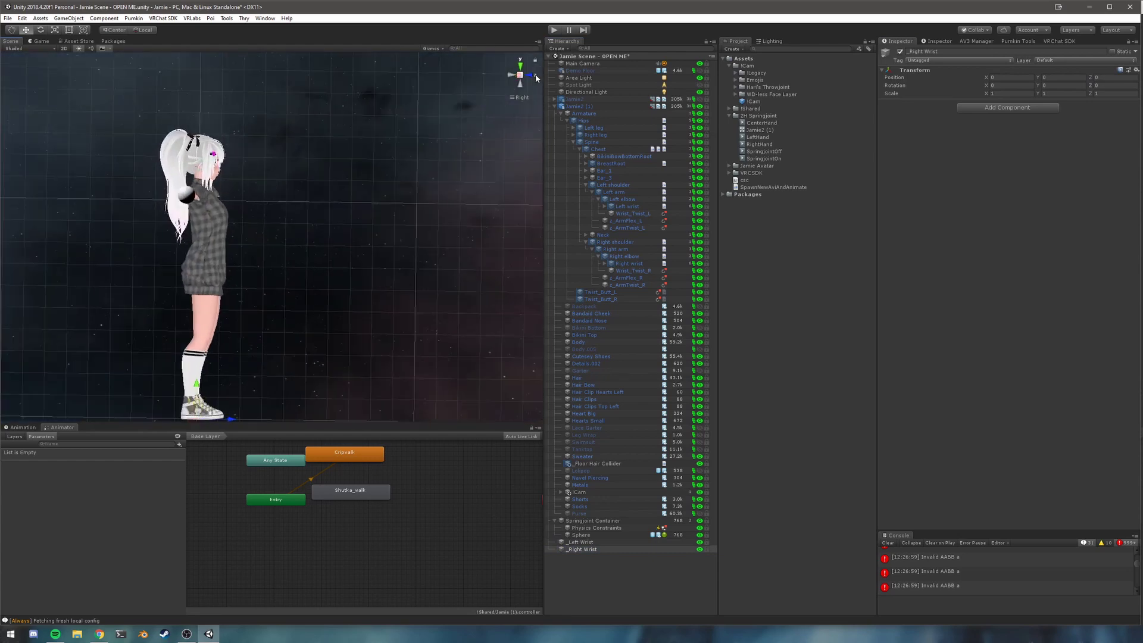
left_click(529, 75)
middle_click_drag(341, 243, 381, 174)
left_click(593, 550)
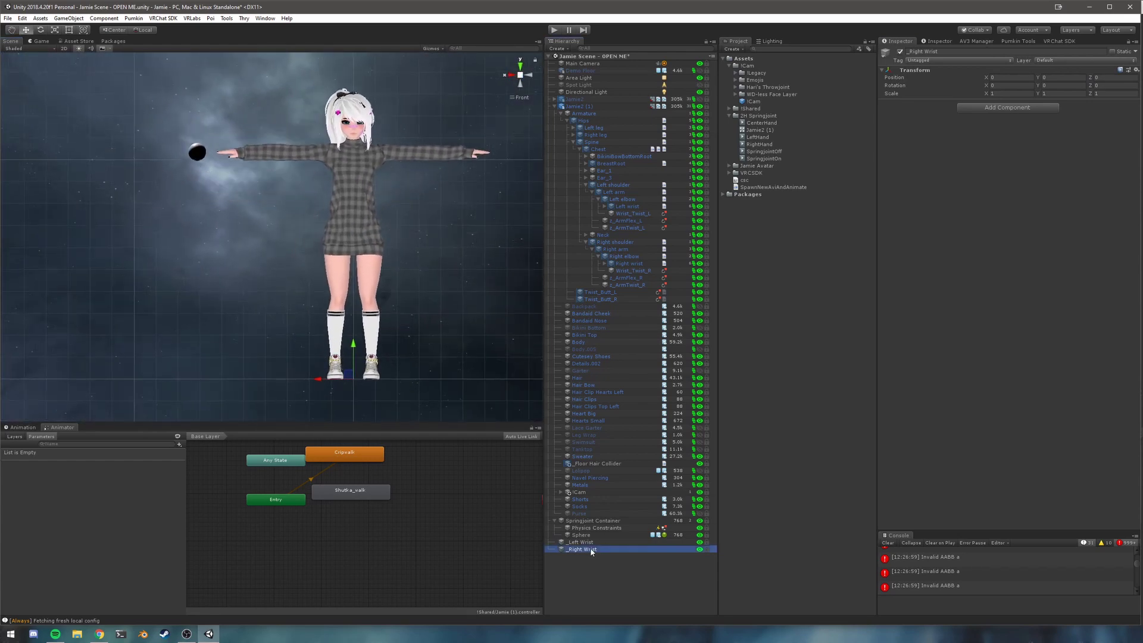
left_click_drag(339, 375, 192, 150)
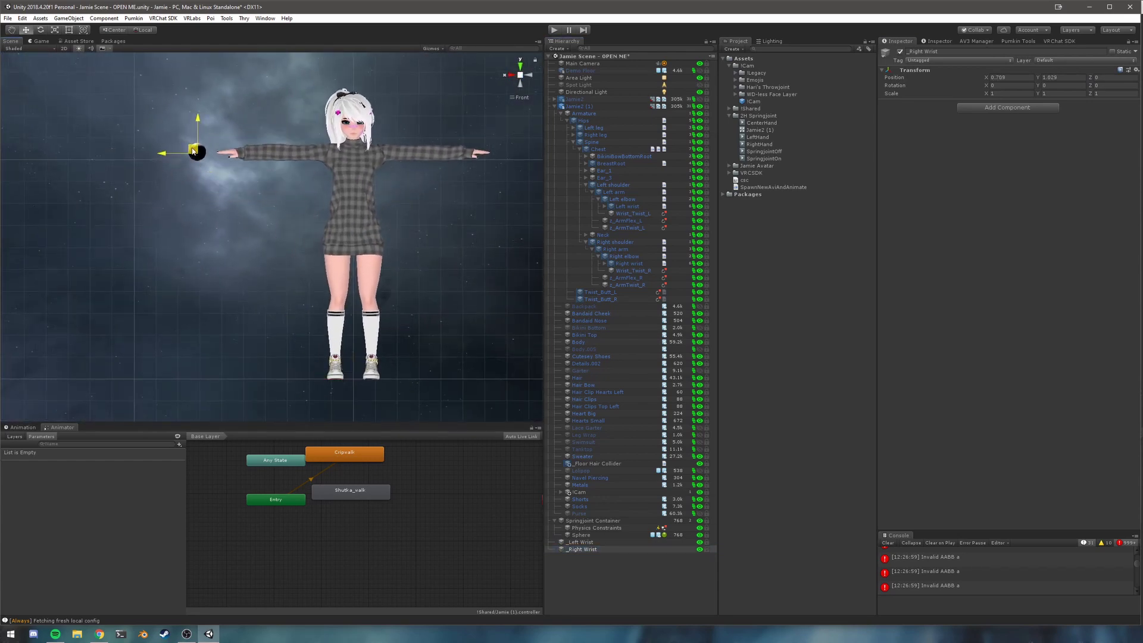
Move _Left Wrist just beyond the avatar's left hand, at about X -0.711, Y 1.033, and return to perspective.
left_click(581, 542)
middle_click_drag(384, 298, 313, 293)
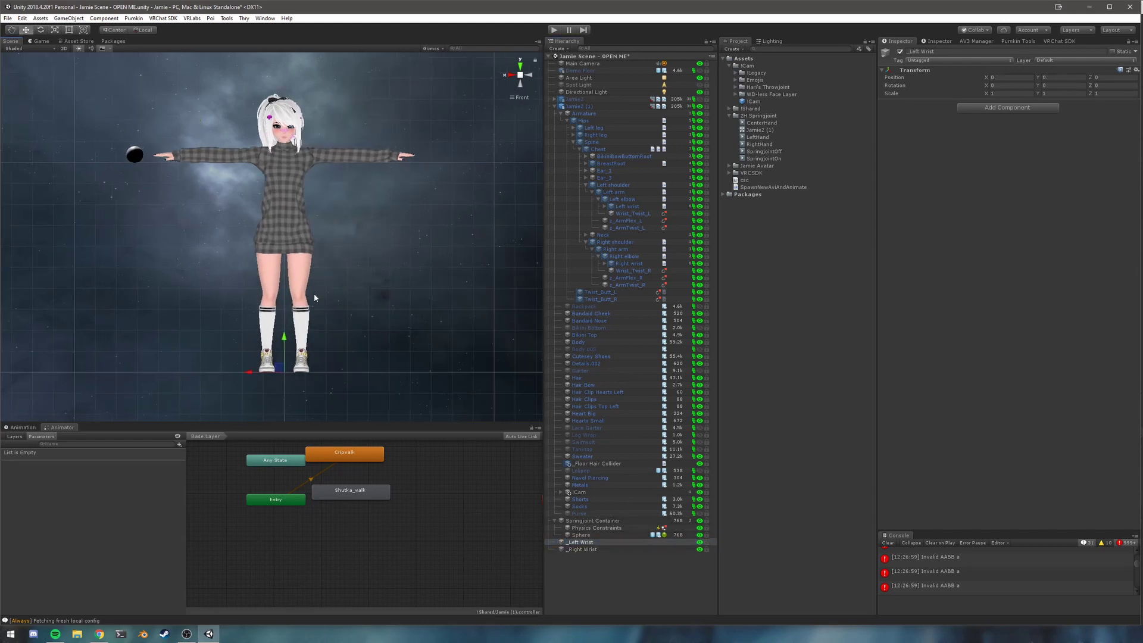
left_click_drag(278, 371, 428, 153)
right_click_drag(423, 164, 416, 179)
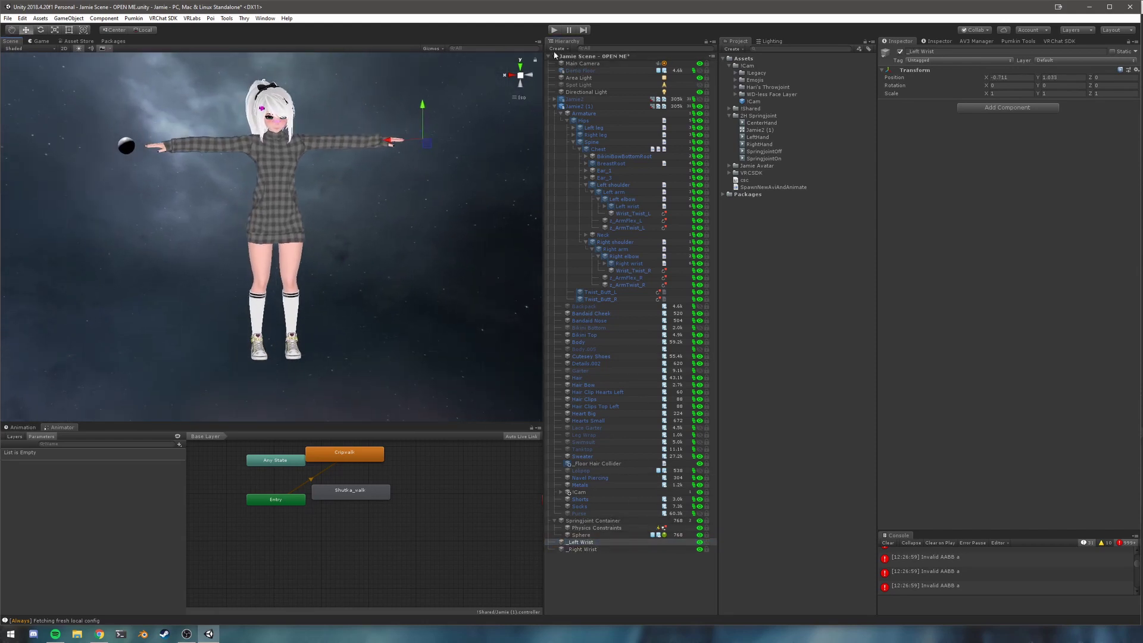
left_click(376, 120)
right_click_drag(373, 119, 343, 159)
left_click(510, 98)
Assign _Right Wrist and _Left Wrist as the Parent Constraint sources of Physics Constraints, setting _Left Wrist's weight to 0.
middle_click_drag(343, 159, 382, 296)
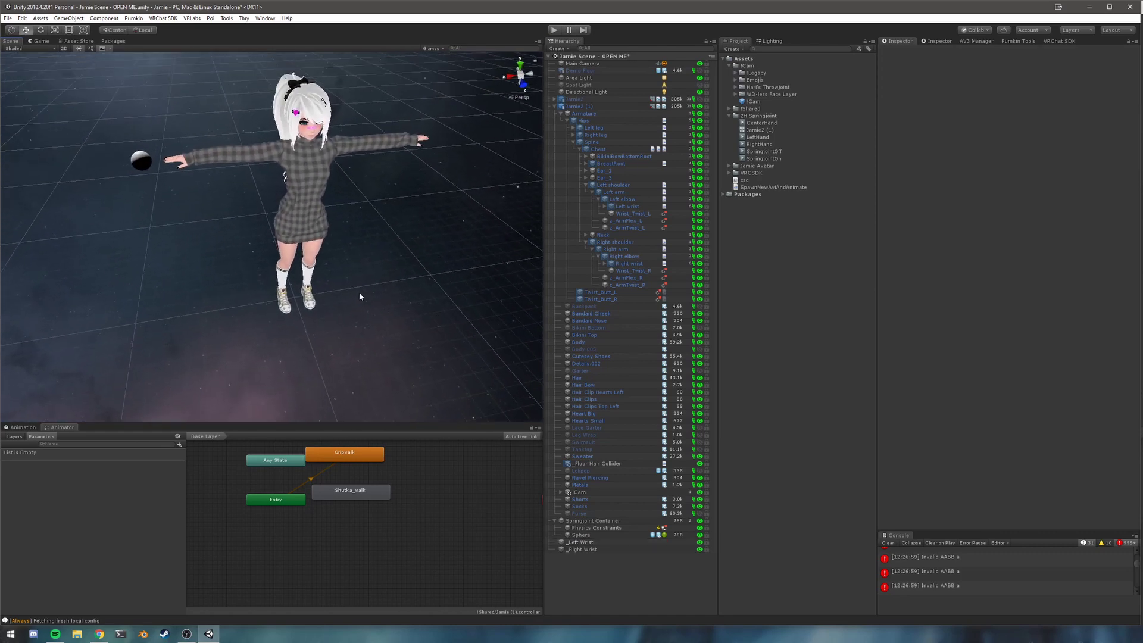
right_click_drag(354, 339, 351, 304)
middle_click_drag(351, 304, 334, 281)
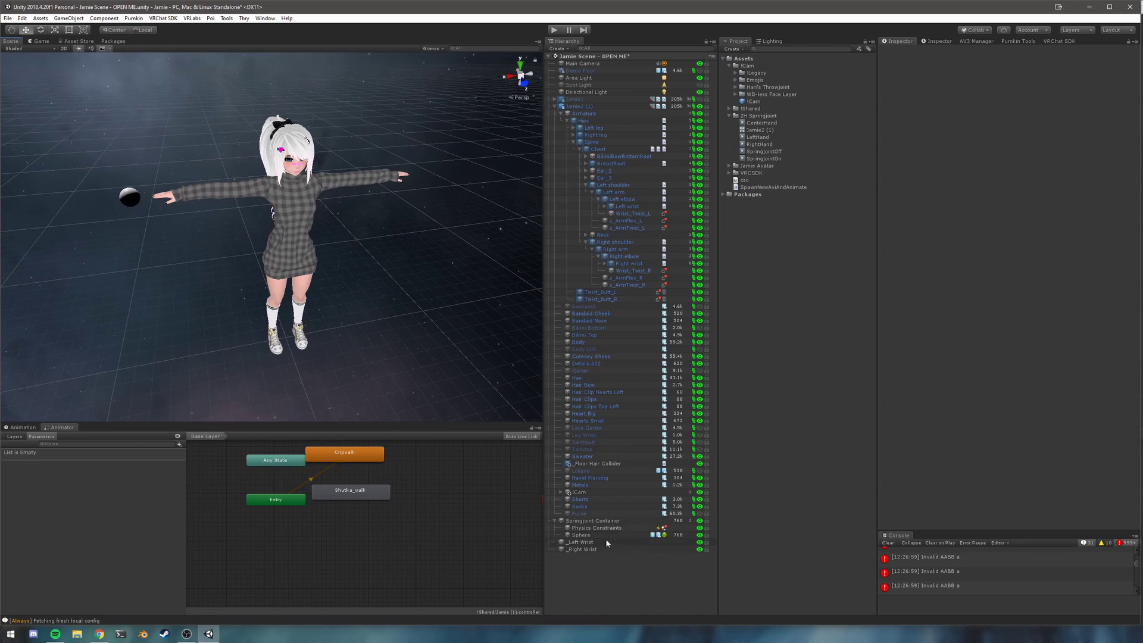
left_click(591, 528)
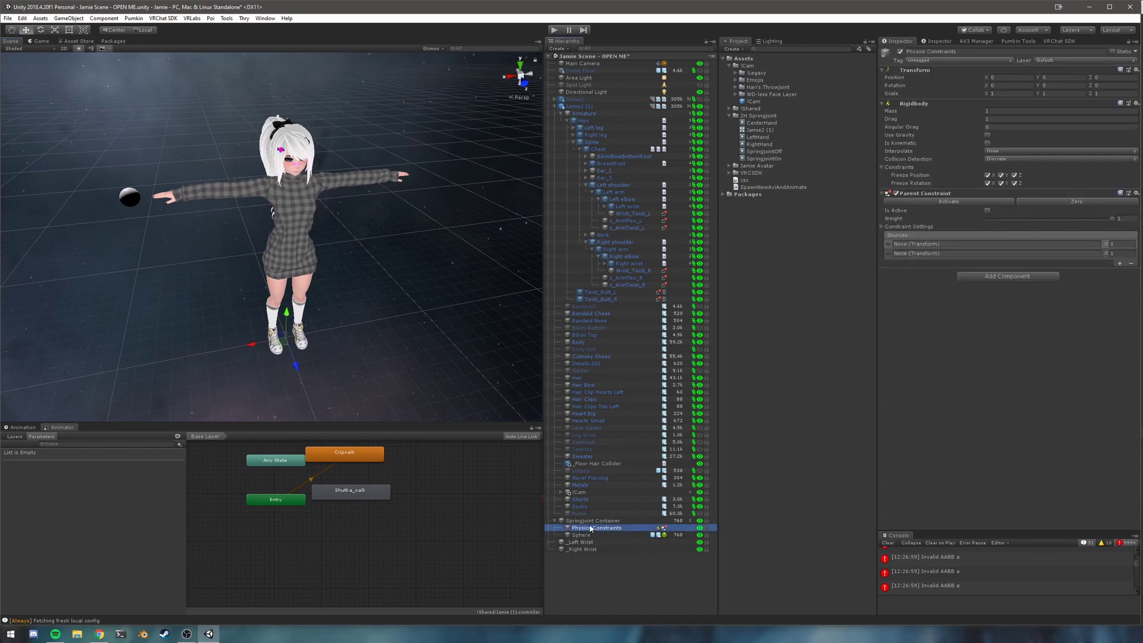
left_click_drag(586, 549, 933, 247)
left_click_drag(582, 542, 967, 255)
left_click(1119, 253)
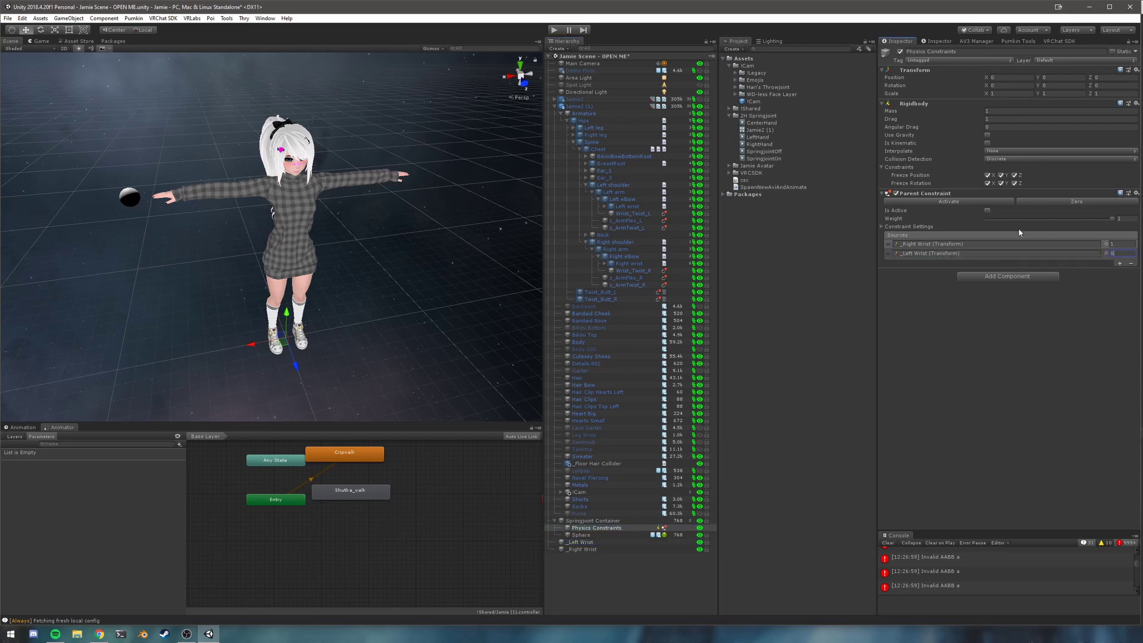
Zero the Parent Constraint so Physics Constraints snaps to its source, and check its placement at the sphere.
left_click(1048, 203)
right_click_drag(286, 239, 250, 180)
middle_click_drag(256, 180, 257, 139)
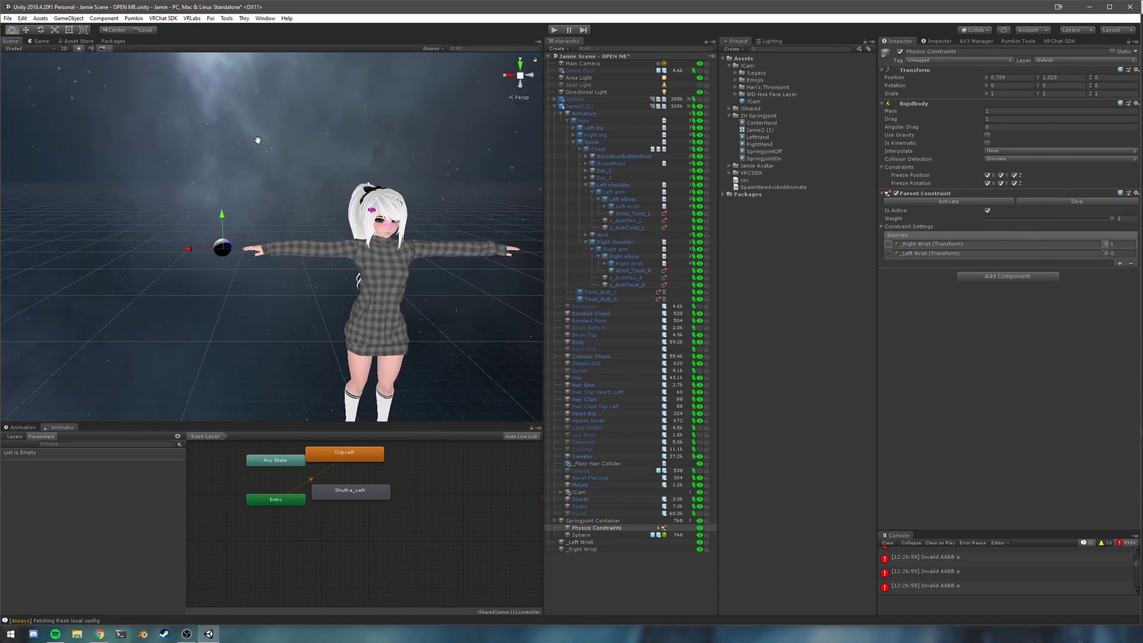
scroll(257, 140, "up", 5)
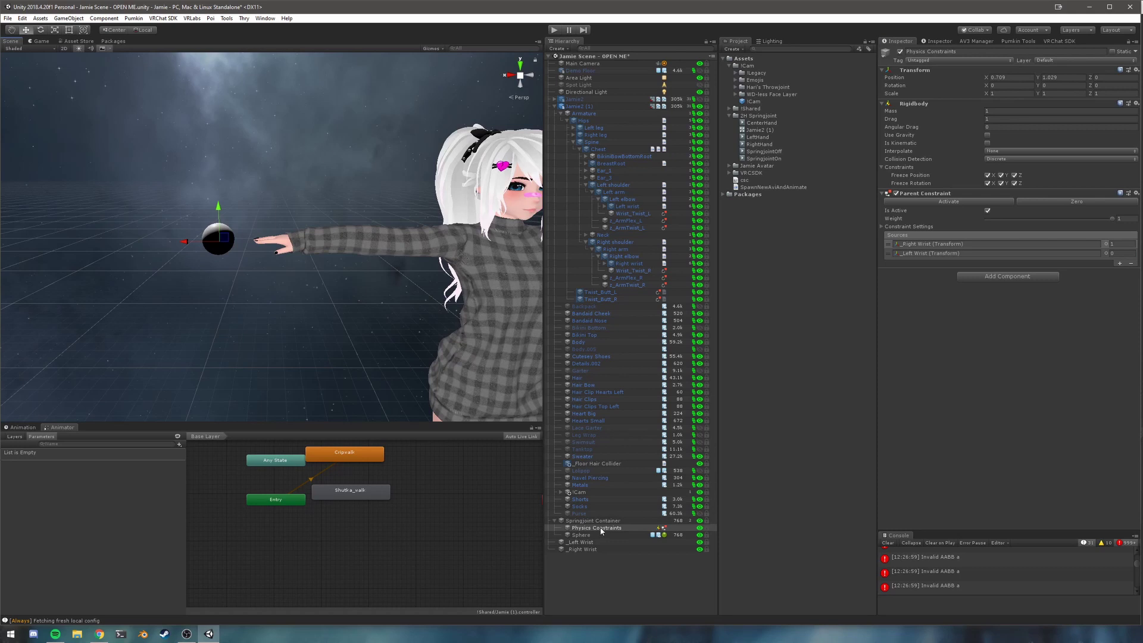
scroll(244, 235, "down", 5)
middle_click_drag(244, 235, 286, 237)
scroll(243, 174, "down", 2)
scroll(284, 212, "up", 3)
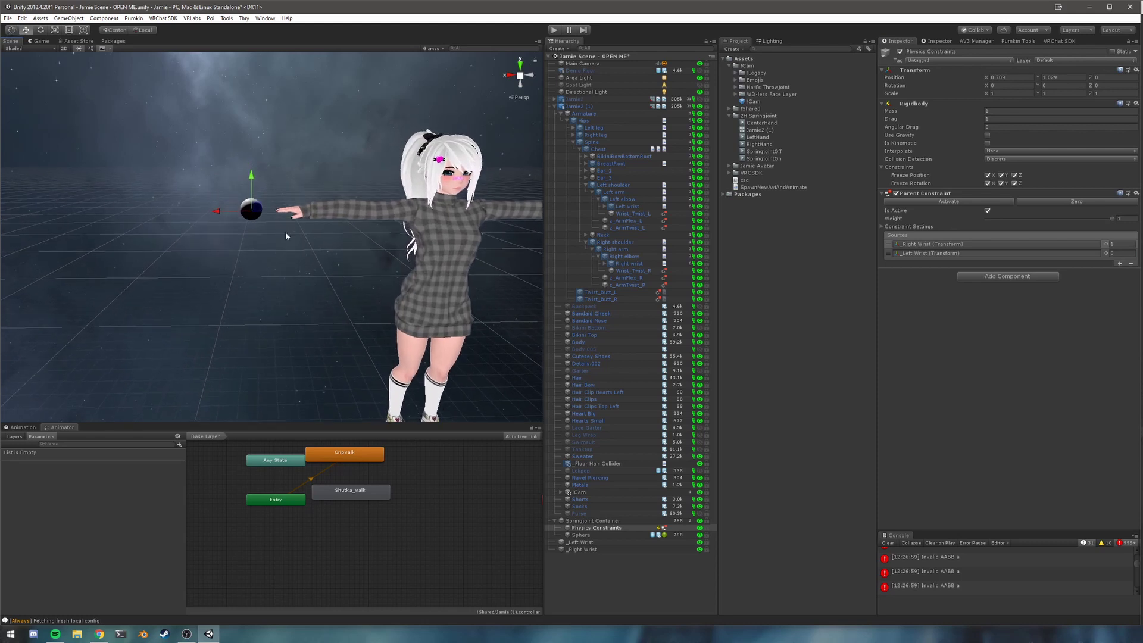
Parent _Right Wrist to the armature's Right wrist bone and _Left Wrist to its Left wrist bone.
left_click(595, 551)
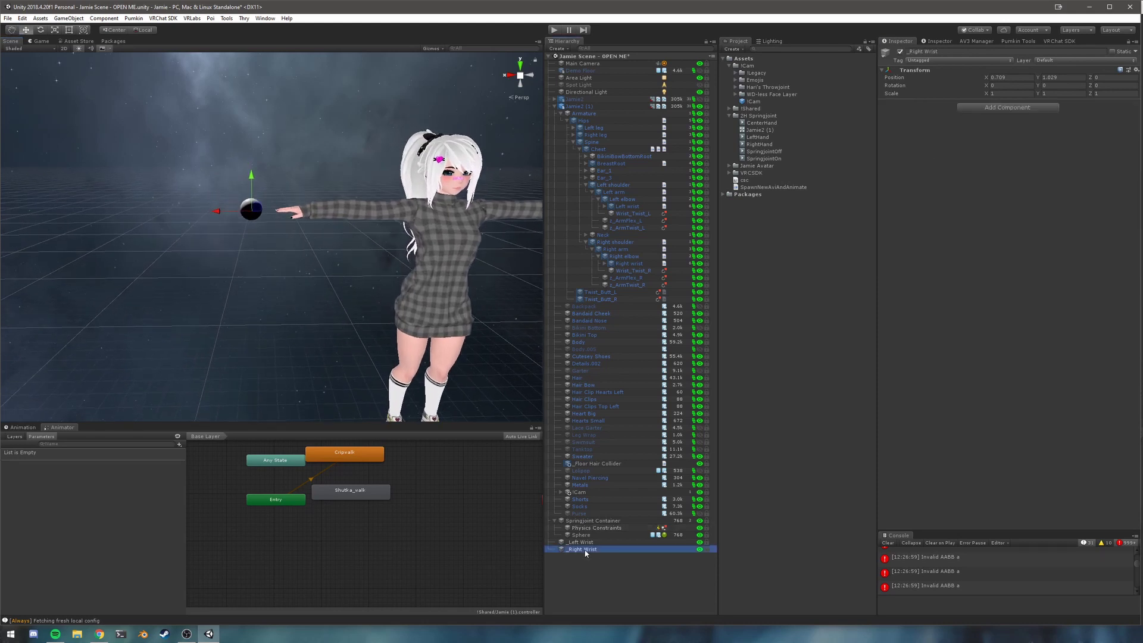
left_click_drag(584, 553, 635, 269)
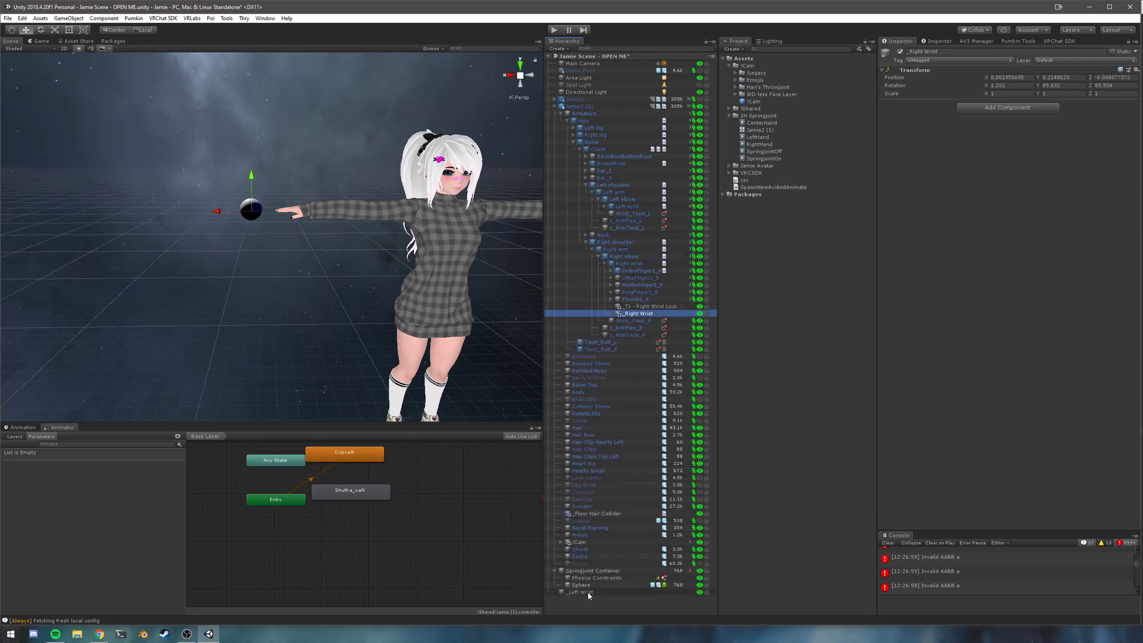
left_click_drag(599, 593, 639, 207)
scroll(356, 272, "down", 8)
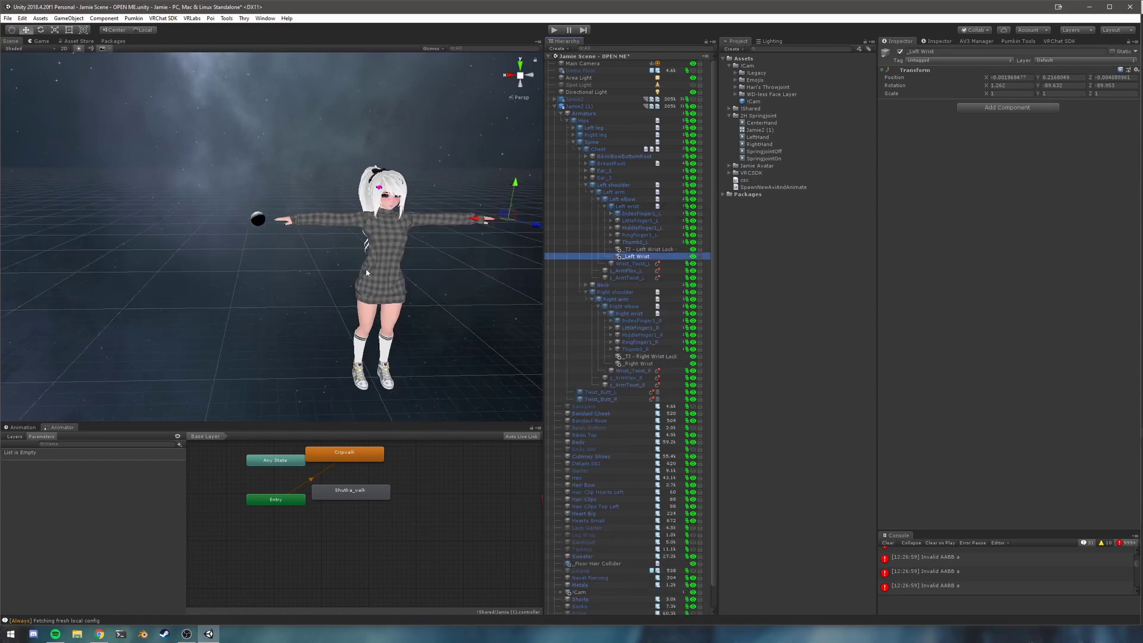
Collapse the avatar's armature hierarchy and remove the Sphere Collider component from the Sphere in Springjoint Container.
middle_click_drag(357, 271, 283, 249)
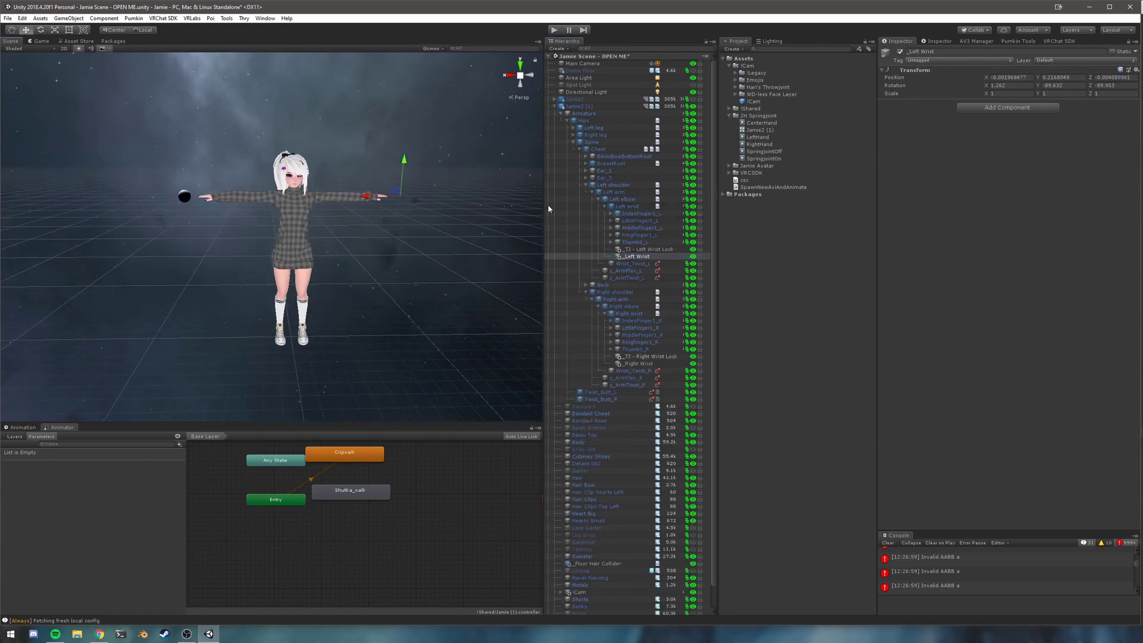
left_click(562, 113)
left_click(588, 349)
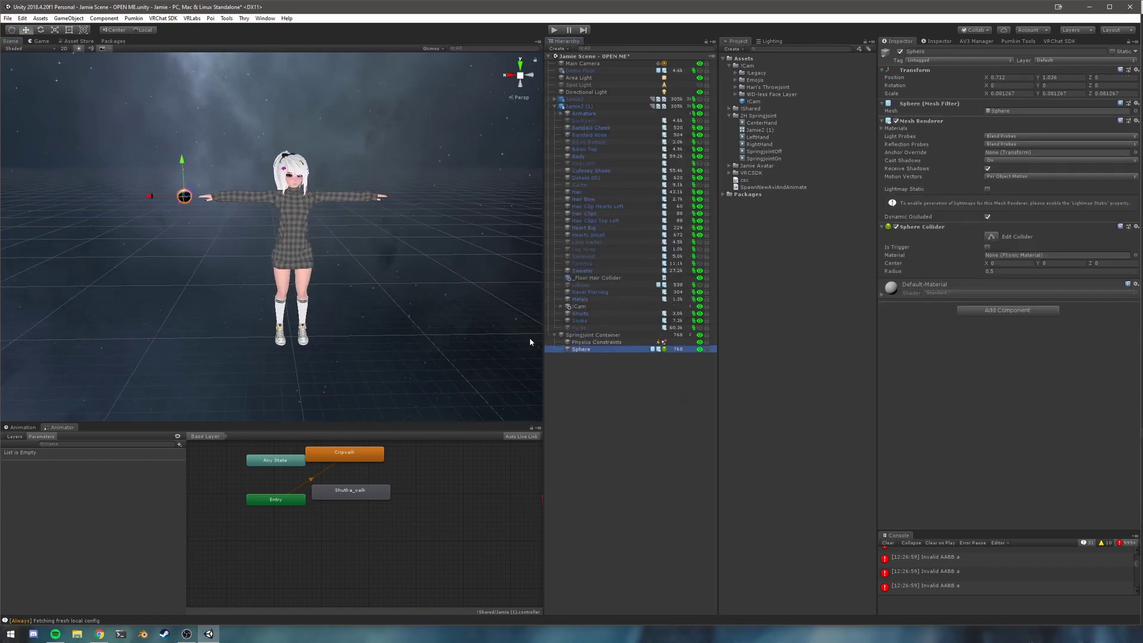
middle_click_drag(198, 228, 215, 245)
right_click_drag(214, 245, 268, 268, "alt")
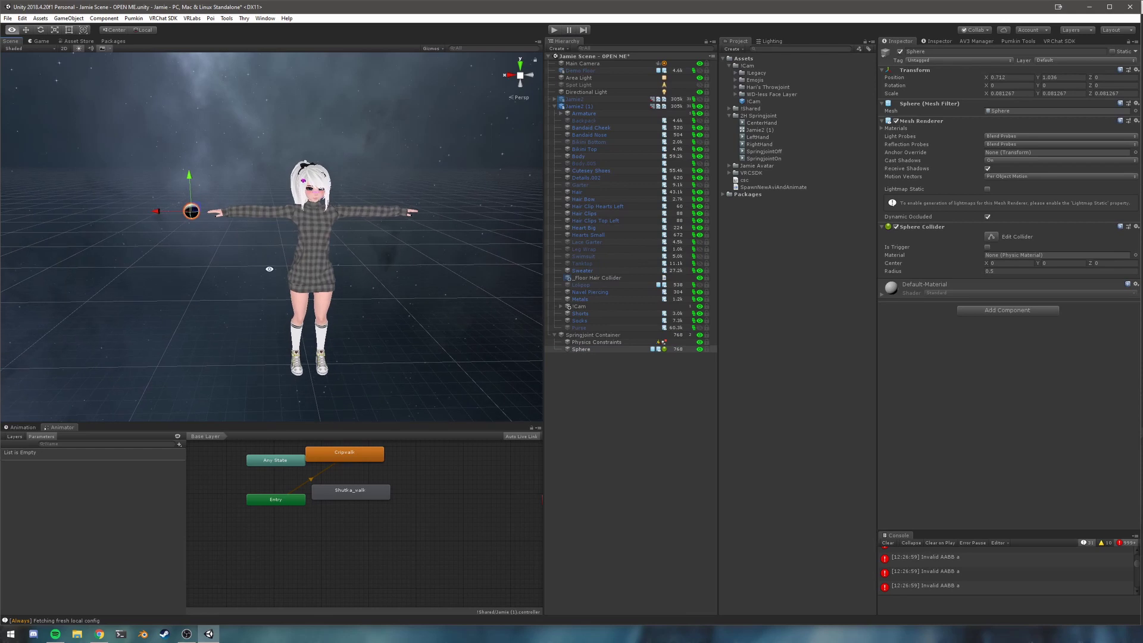
left_click(1136, 227)
left_click(1137, 250)
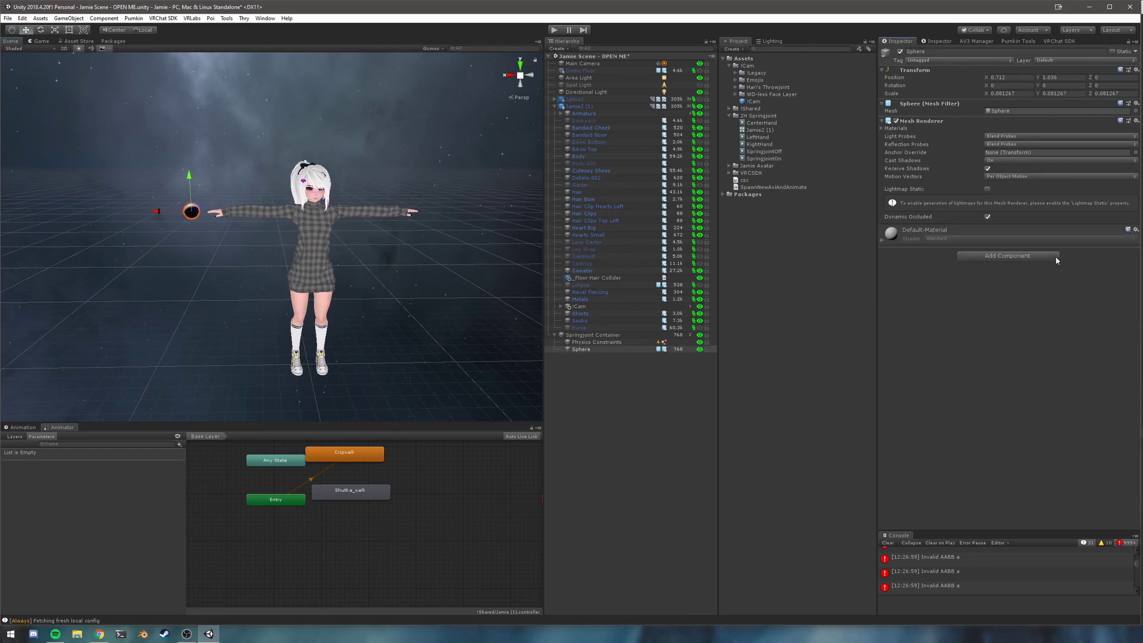
Add a Spring Joint component to the Sphere.
left_click(1024, 256)
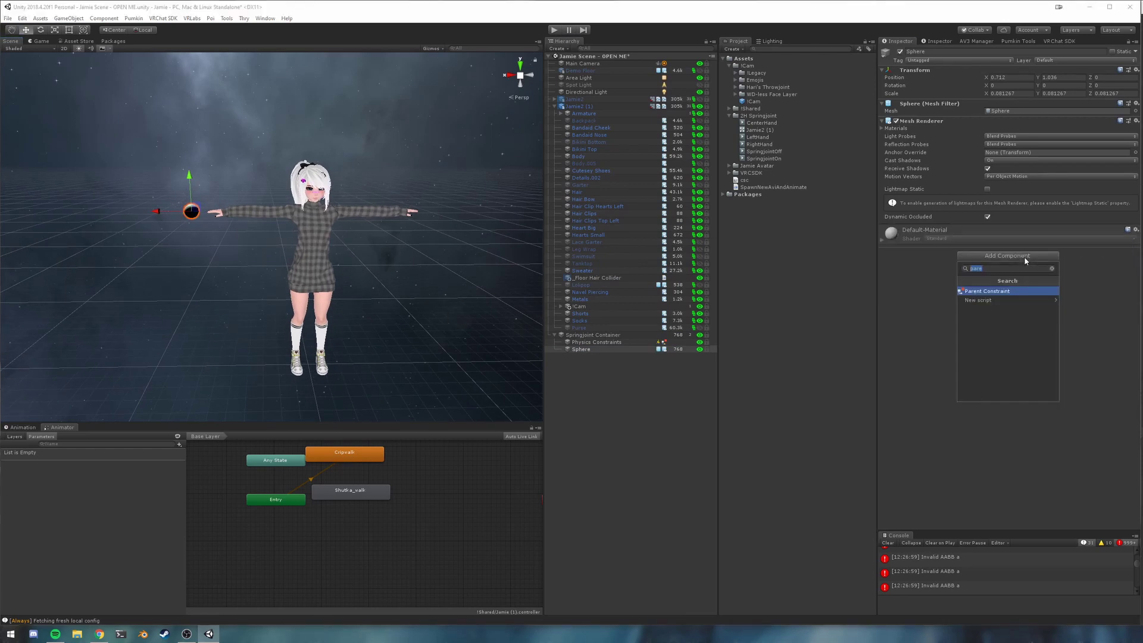
type("spring")
key("Return")
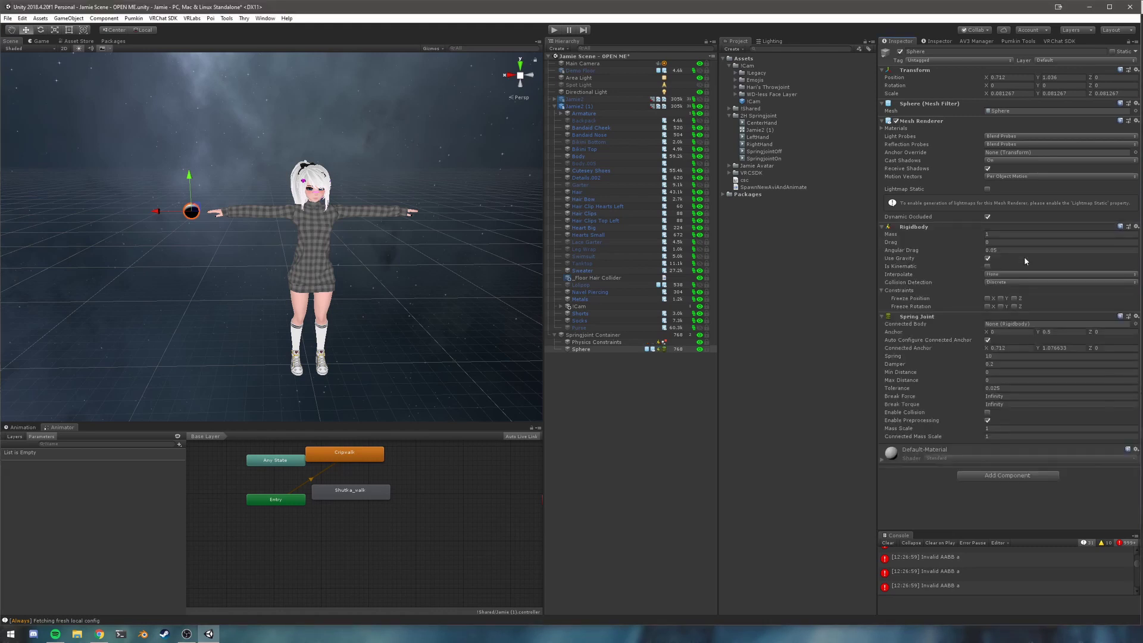
Set the Sphere's Rigidbody to Drag 1 and Angular Drag 0, disable Use Gravity, and freeze rotation on X, Y and Z.
left_click(999, 242)
type("1")
left_click(1001, 251)
type("0")
left_click(988, 258)
left_click(1003, 307)
left_click(1015, 307)
Assign Physics Constraints as the Spring Joint's Connected Body and rename the Sphere to Springjoint.
left_click_drag(596, 342, 1002, 325)
left_click(621, 349)
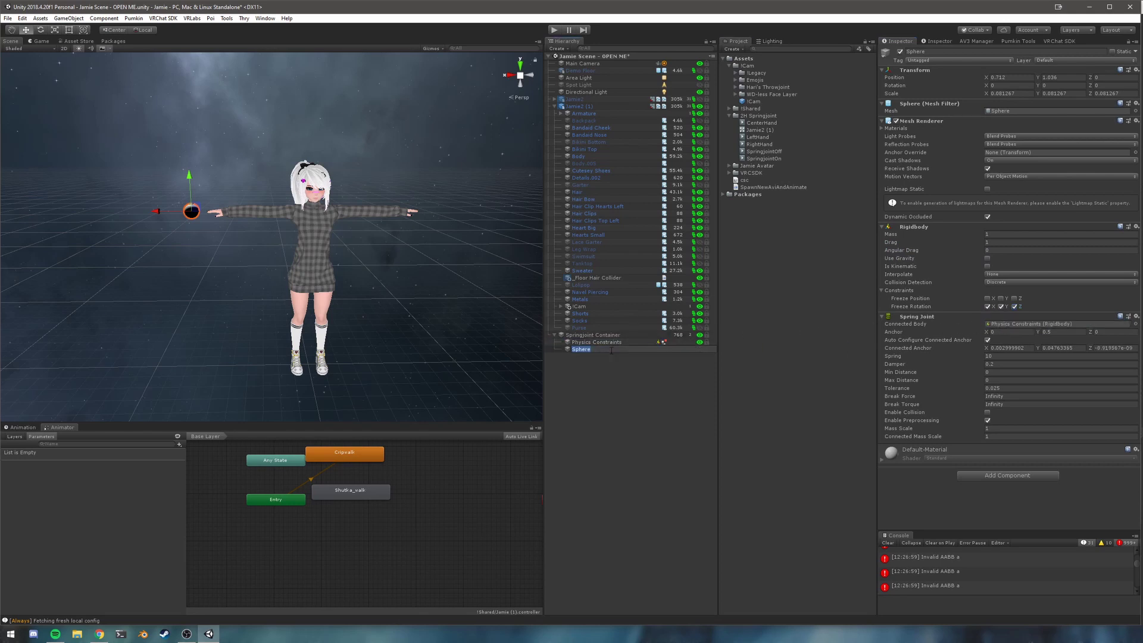
type("Springjoint")
key("Return")
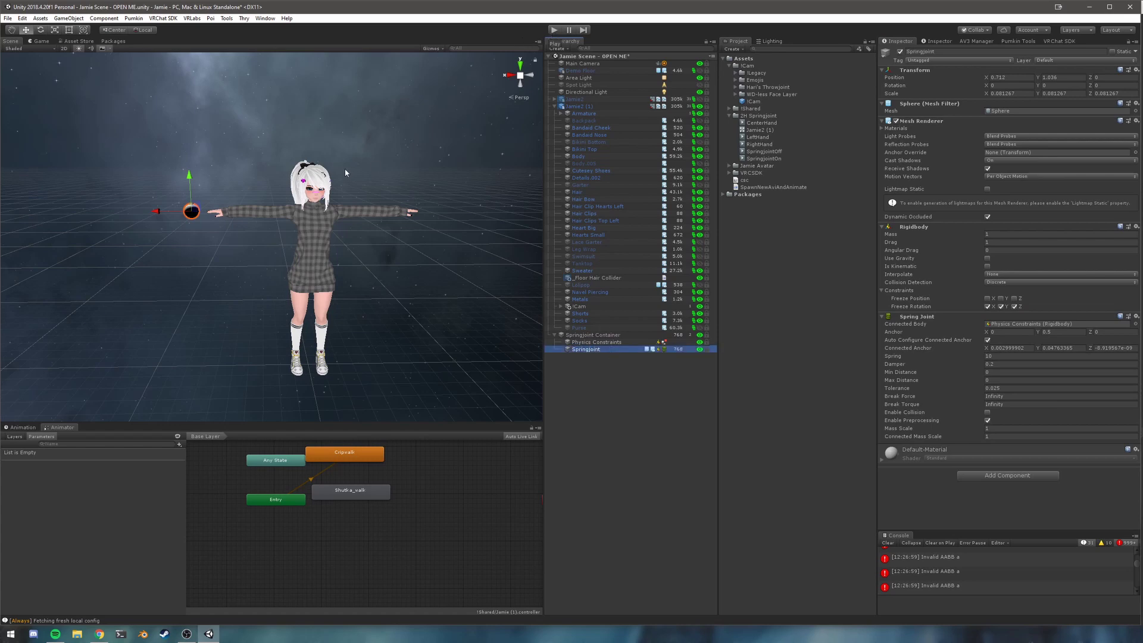
Start play mode and return to the Scene view with the sphere and hand in sight.
right_click_drag(347, 173, 395, 148)
scroll(306, 151, "down", 4)
scroll(304, 161, "up", 7)
scroll(301, 171, "down", 5)
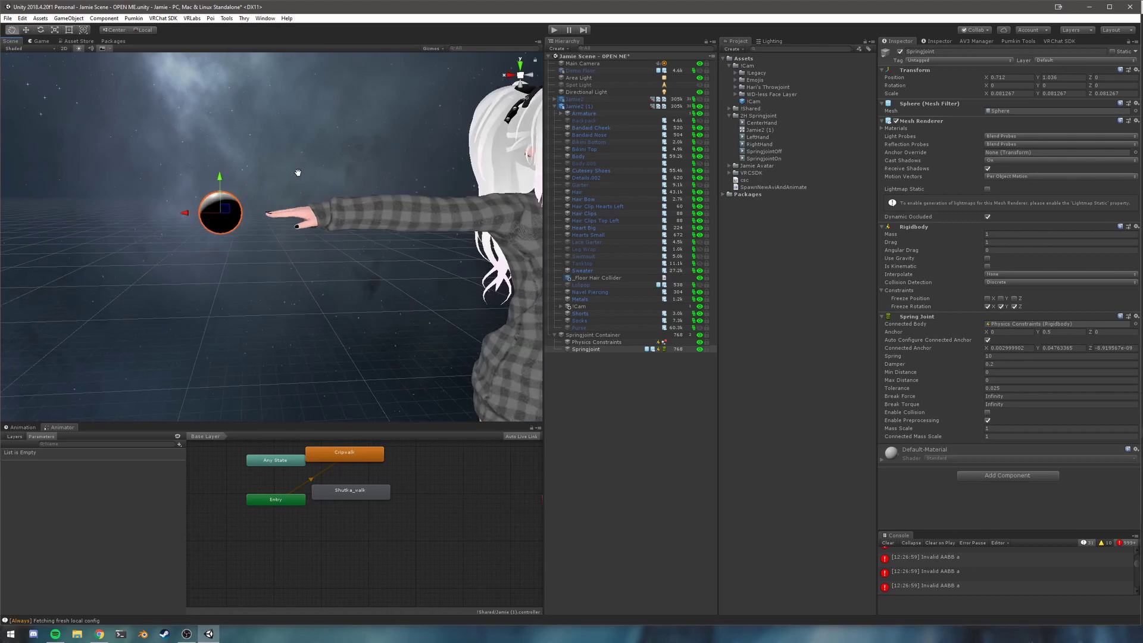
left_click(554, 30)
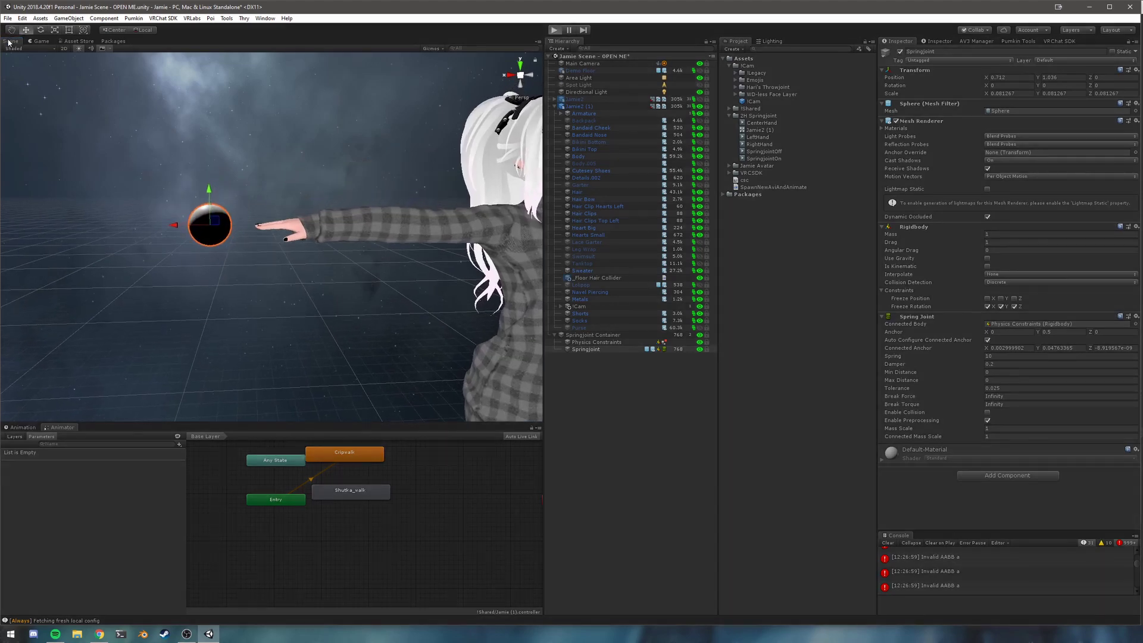
left_click(12, 41)
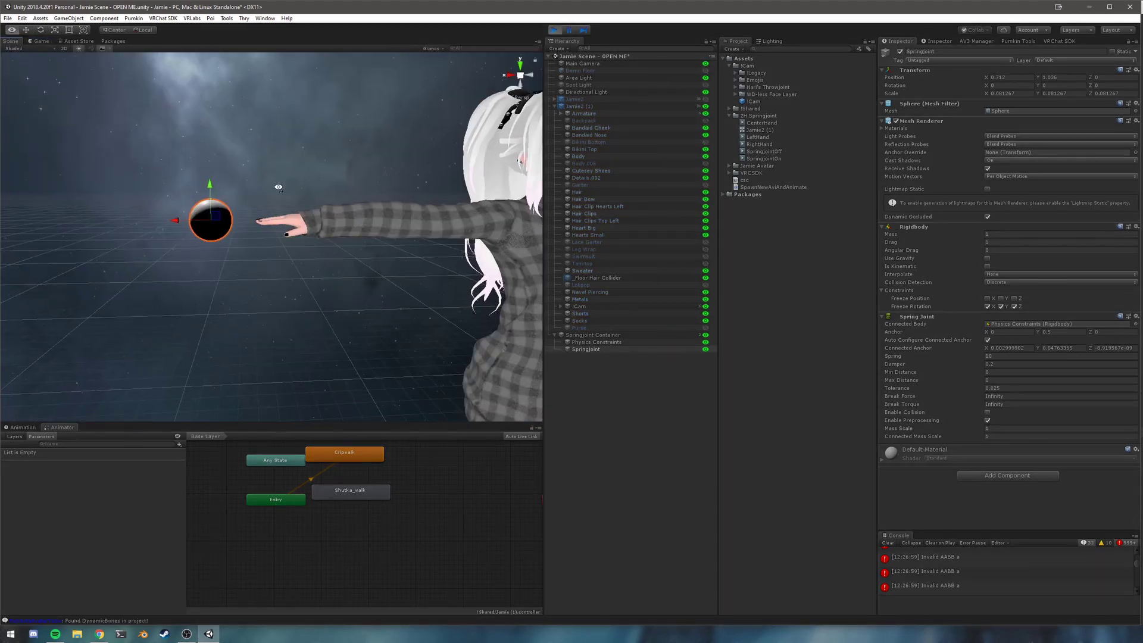
Move the avatar's Armature sideways along X to test how the spring joint sphere follows the hand.
scroll(249, 178, "down", 5)
left_click(632, 114)
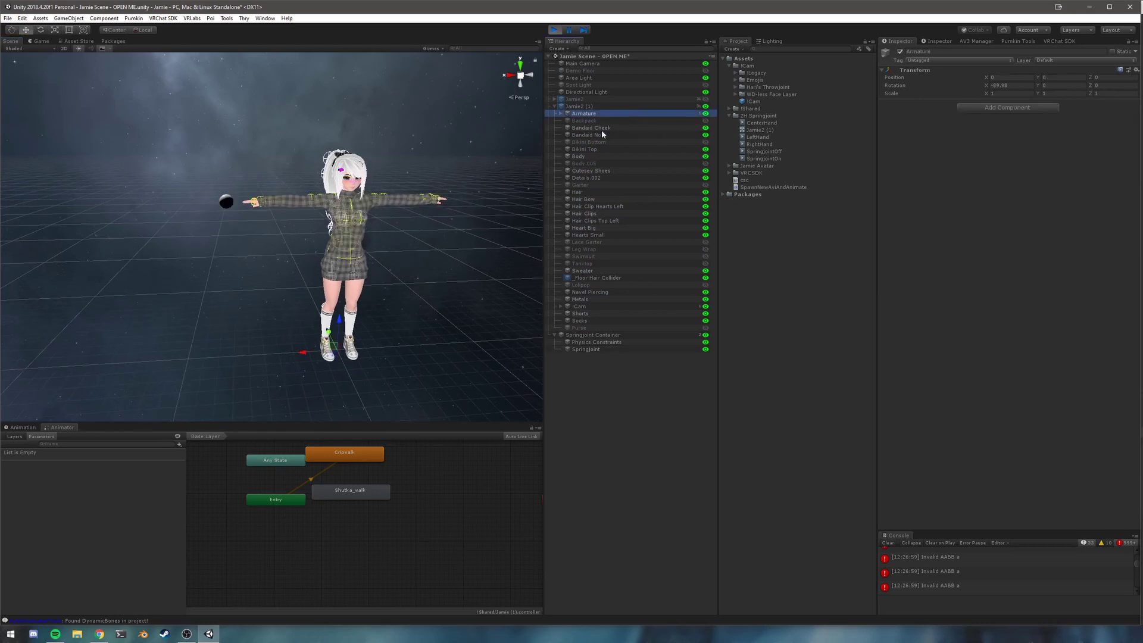
left_click_drag(314, 346, 356, 333)
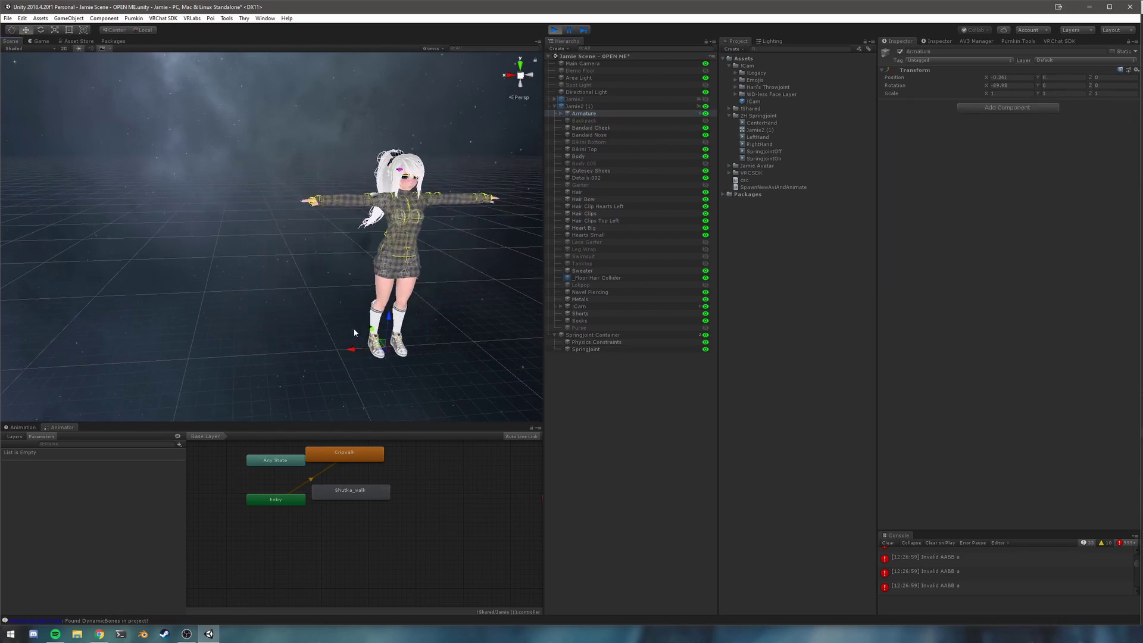
scroll(355, 333, "down", 4)
scroll(279, 212, "down", 3)
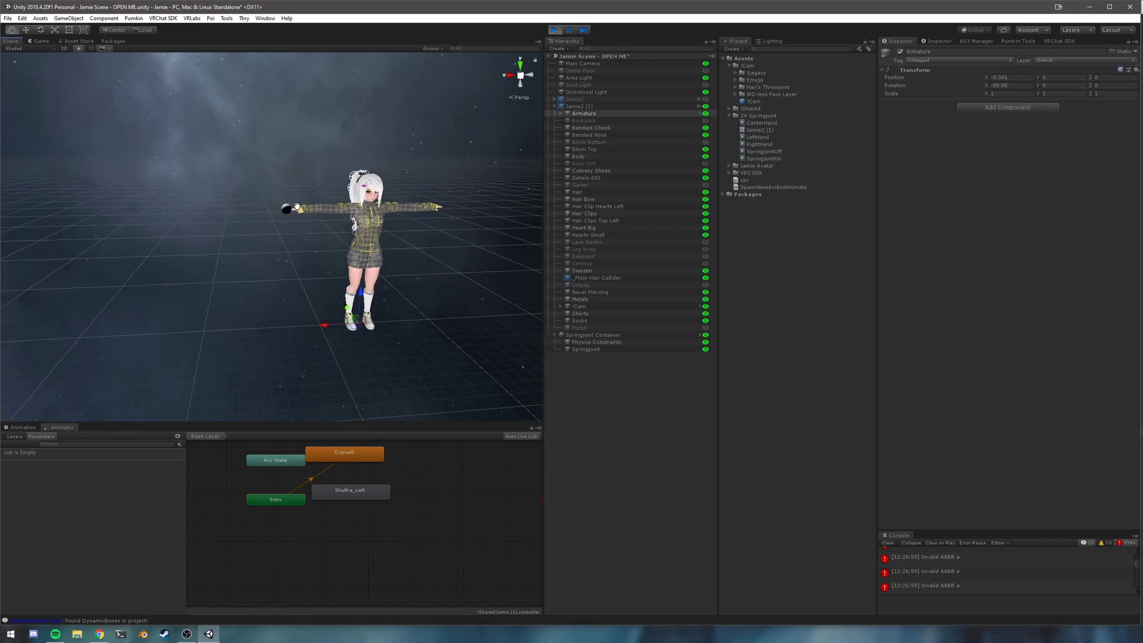
scroll(270, 211, "up", 3)
middle_click_drag(271, 212, 212, 213)
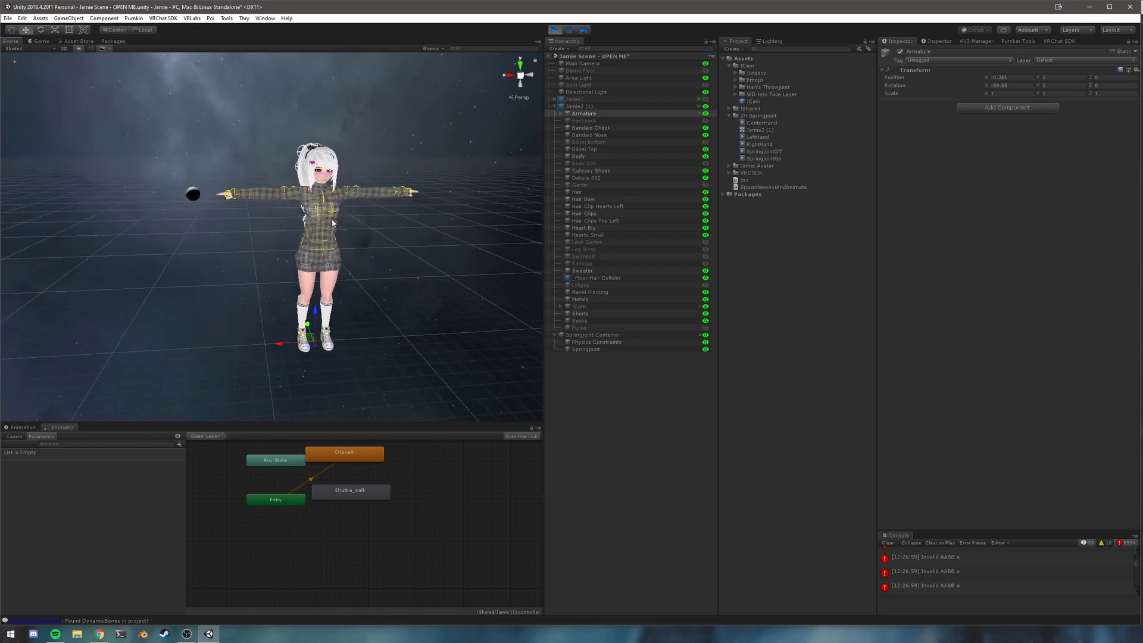
right_click_drag(454, 230, 438, 233)
Expand the Armature hierarchy and rotate the Left shoulder bone so the left arm swings forward.
left_click(568, 113, "alt")
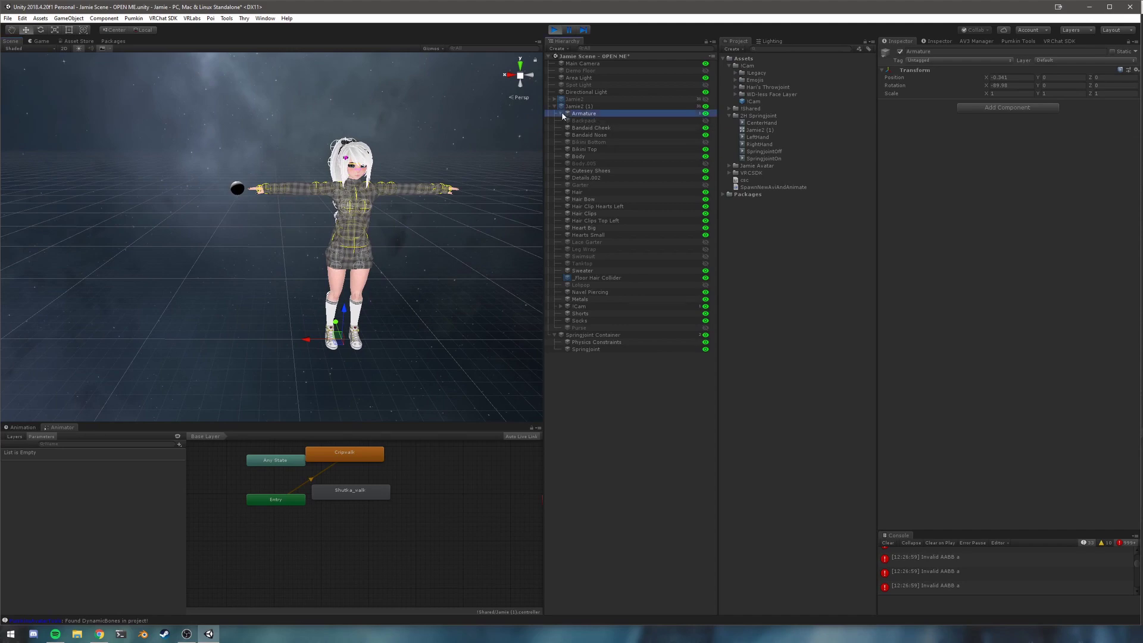
left_click(611, 186)
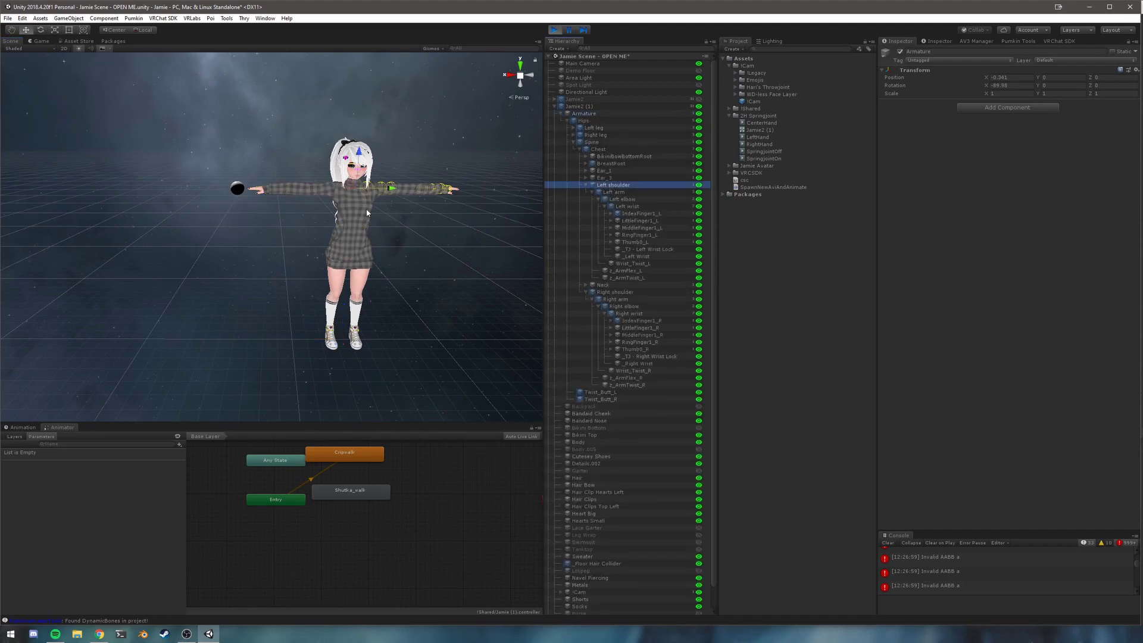
scroll(368, 212, "up", 3)
left_click_drag(368, 178, 371, 251, "alt")
middle_click_drag(384, 167, 342, 238)
key("e")
left_click_drag(342, 237, 531, 208)
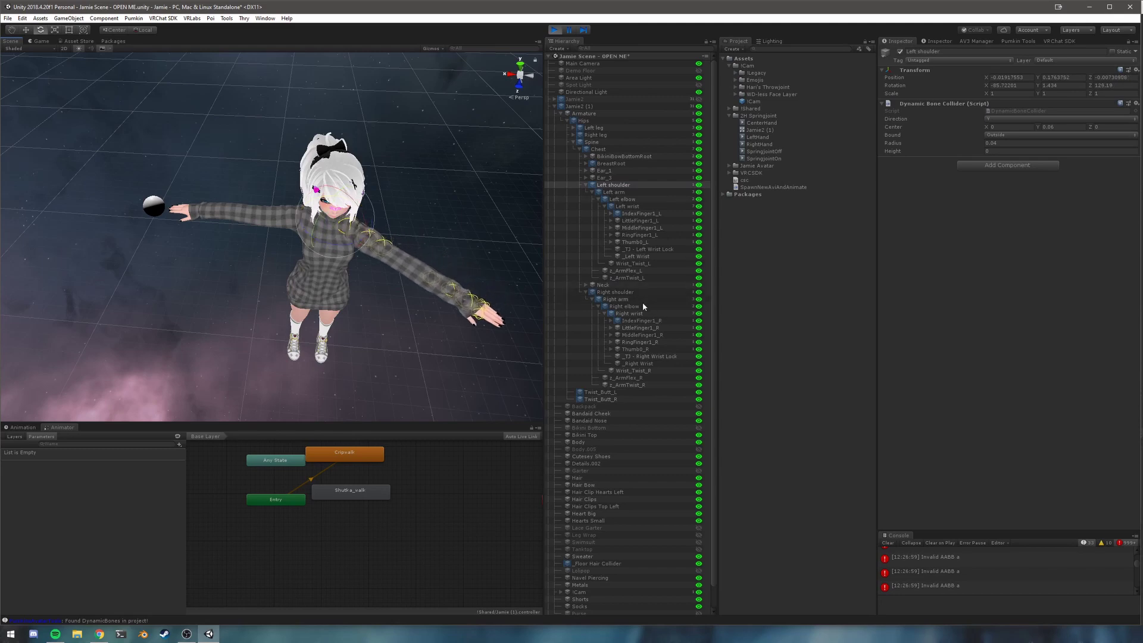
Rotate the Right shoulder bone so the right arm swings forward and carries the sphere with it.
left_click(619, 293)
left_click_drag(324, 241, 415, 187)
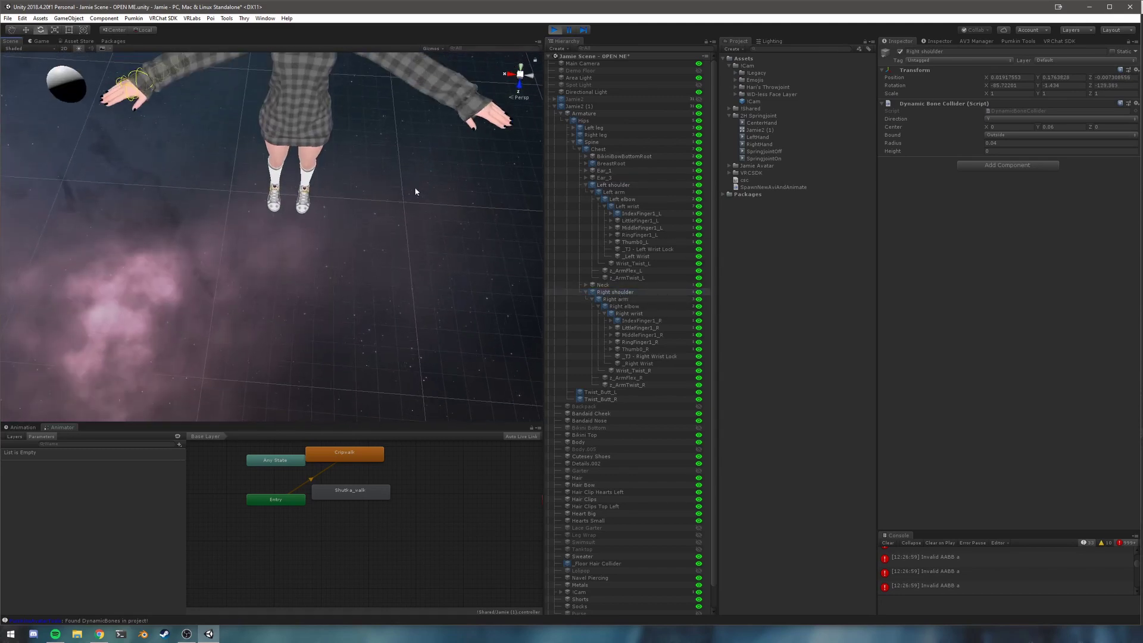
scroll(254, 145, "down", 3)
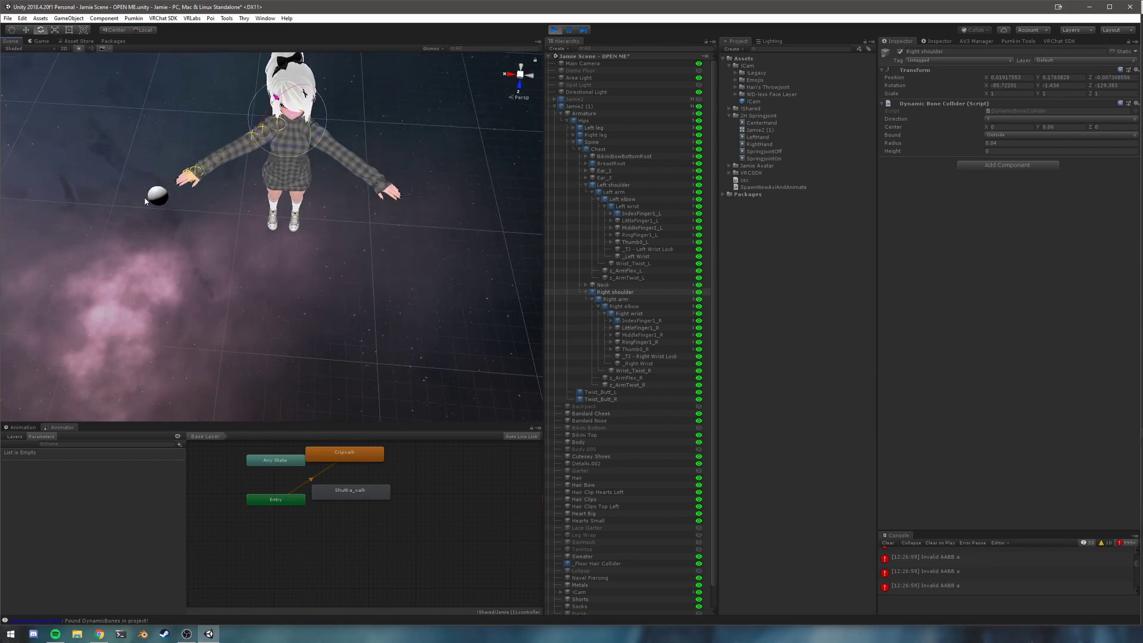
Create a 3D sphere as a child of Physics Constraints and scale it uniformly to about 0.053.
scroll(680, 507, "down", 2)
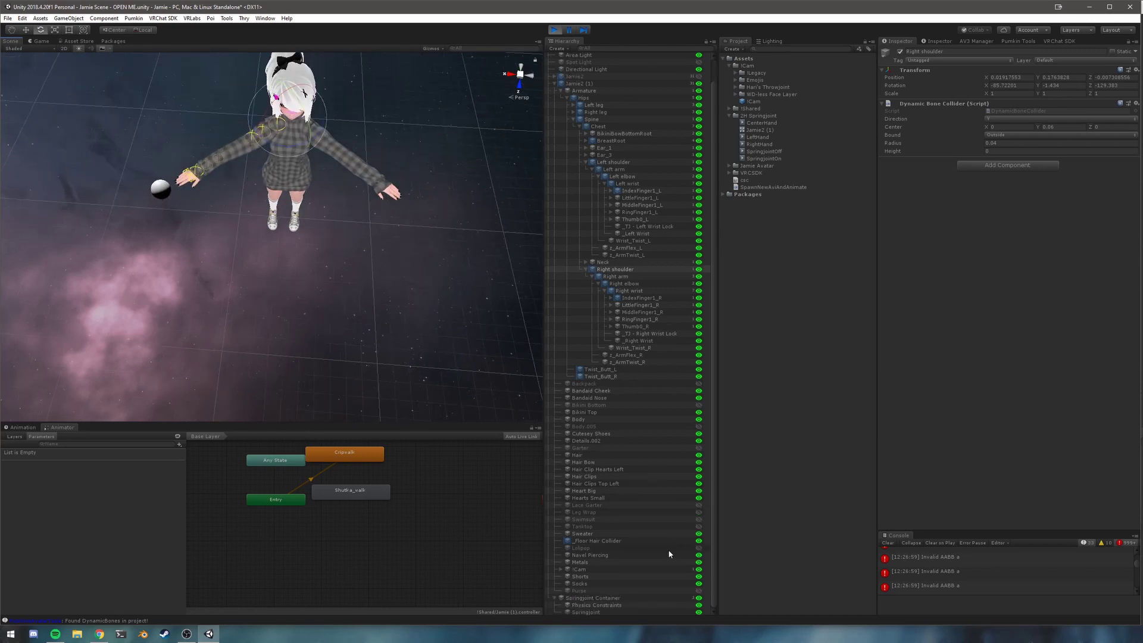
right_click(617, 606)
mouse_move(660, 530)
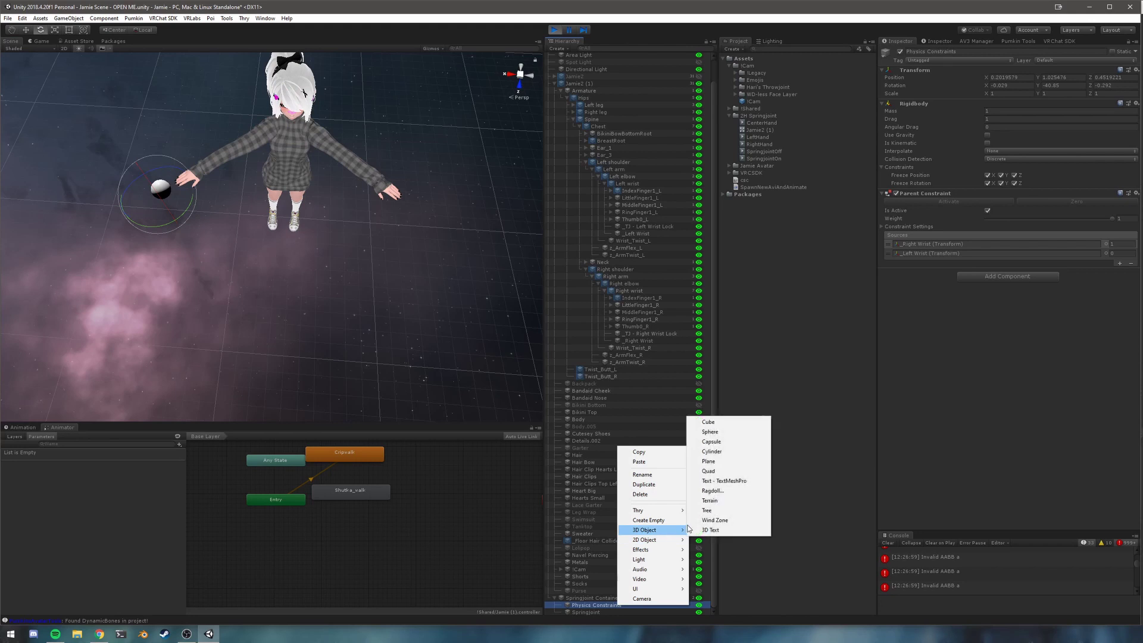
left_click(730, 437)
key("r")
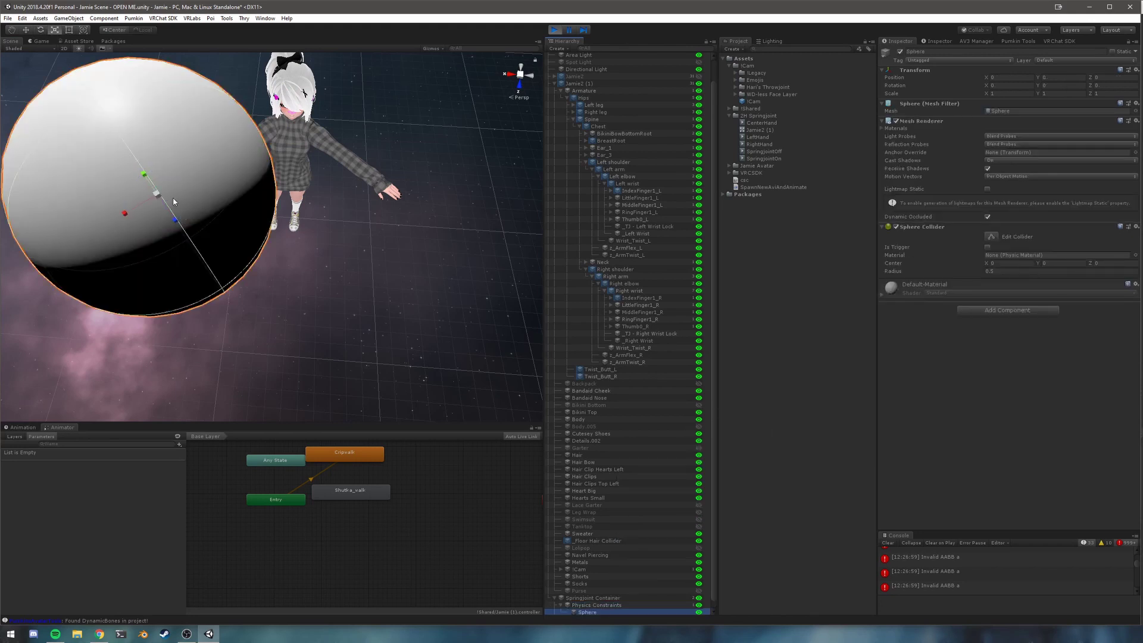
left_click_drag(158, 195, 117, 196)
Examine the small marker sphere and the spring joint sphere around the right hand from several angles.
right_click_drag(178, 209, 255, 238)
middle_click_drag(256, 238, 338, 249)
scroll(241, 255, "up", 3)
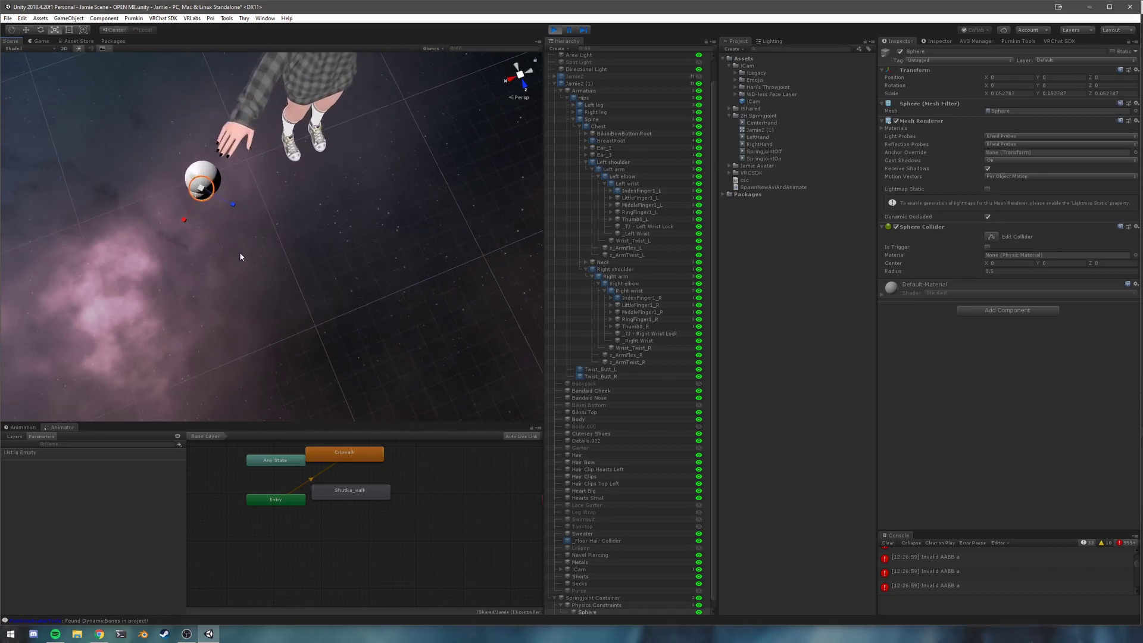
middle_click_drag(241, 256, 257, 265)
right_click_drag(258, 266, 258, 273)
middle_click_drag(253, 200, 242, 214)
right_click_drag(242, 214, 251, 211, "alt")
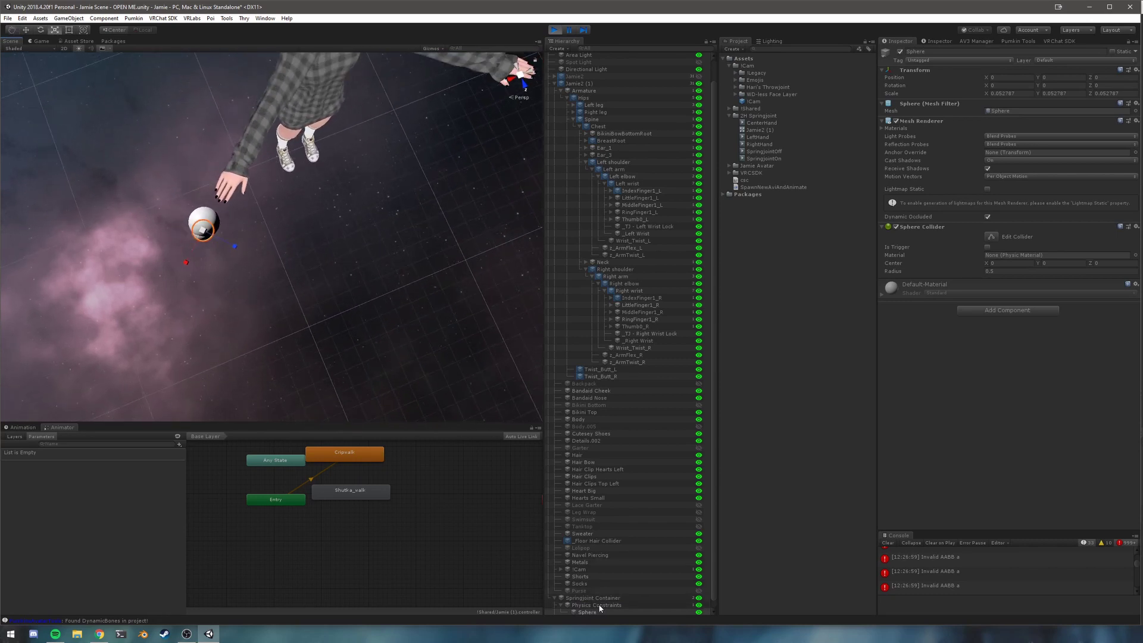
right_click_drag(345, 285, 310, 301)
middle_click_drag(310, 301, 257, 321)
scroll(258, 312, "down", 4)
left_click(626, 605)
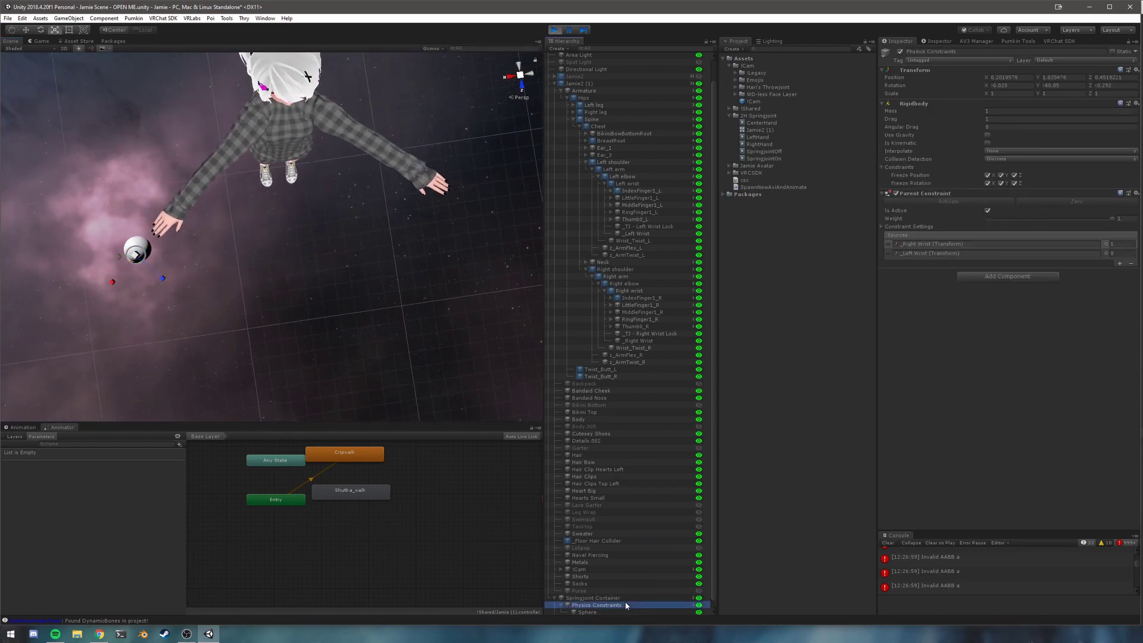
right_click_drag(322, 218, 275, 230)
middle_click_drag(276, 230, 271, 248)
scroll(289, 226, "down", 3)
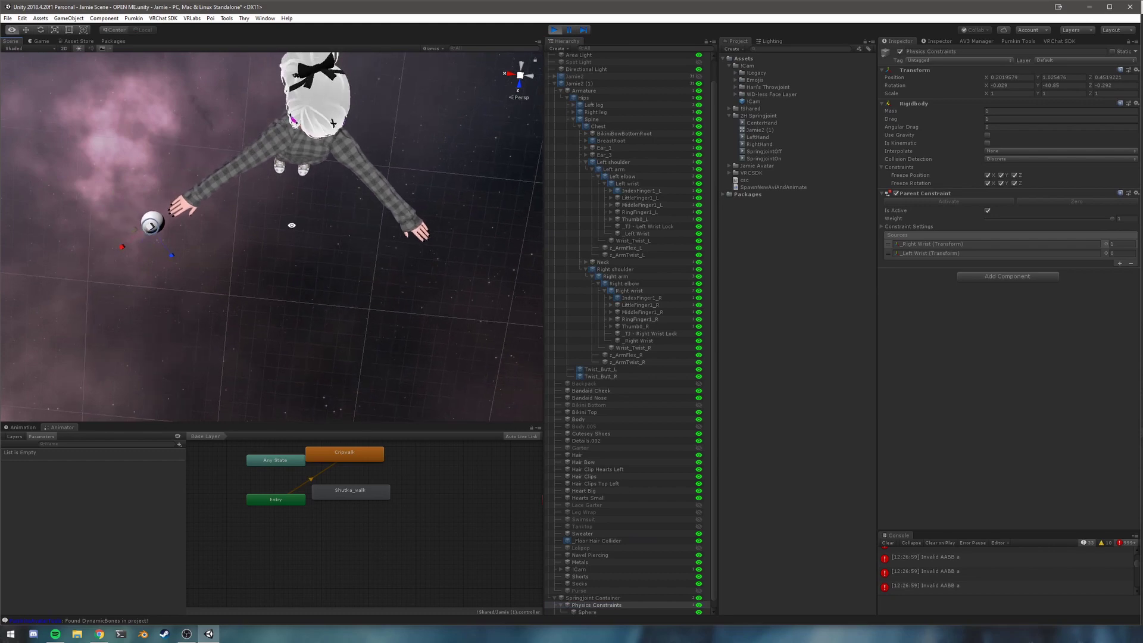
Inspect Physics Constraints in the orthographic top view with both of the avatar's hands in frame.
right_click_drag(291, 224, 312, 216)
left_click(519, 98)
left_click(510, 75)
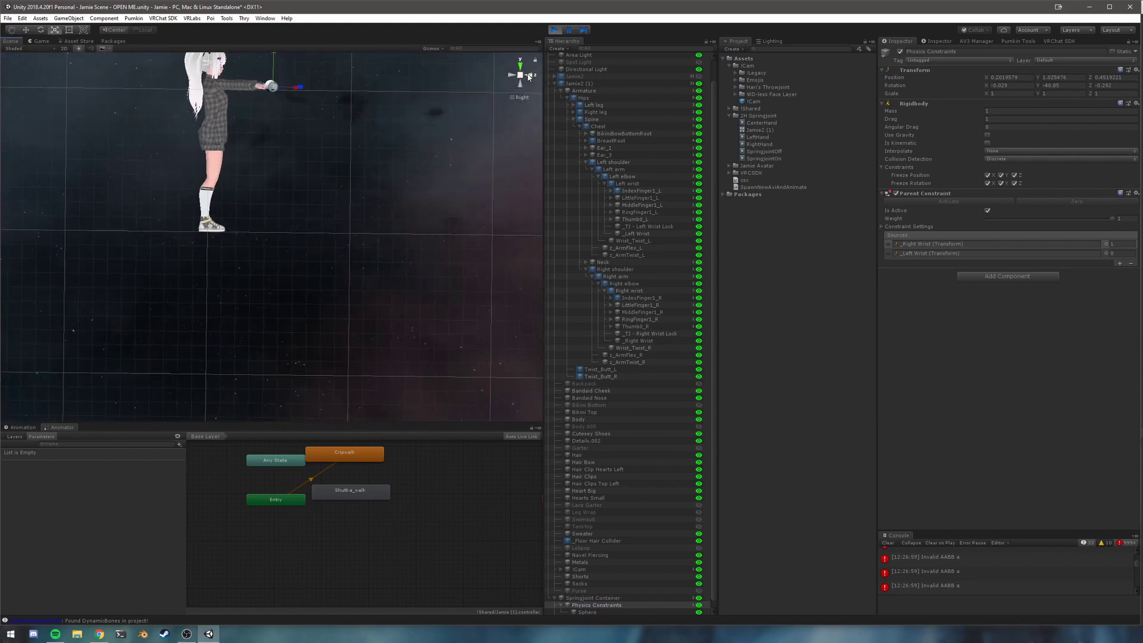
key("f")
left_click(524, 69)
scroll(241, 252, "down", 15)
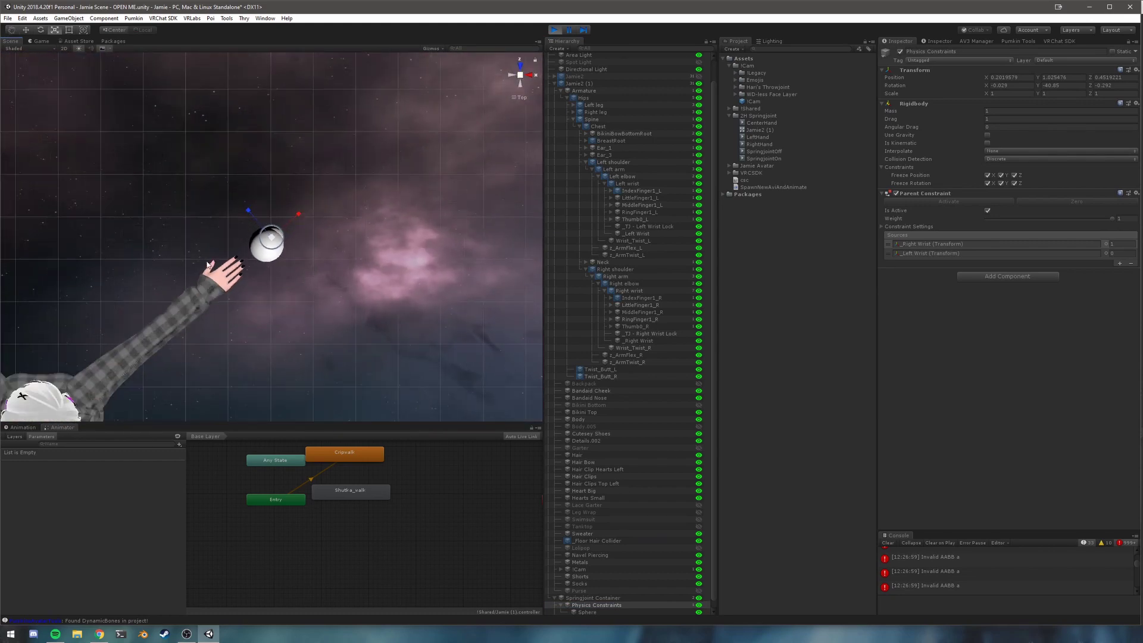
middle_click_drag(207, 265, 326, 278)
left_click(424, 273)
scroll(651, 454, "down", 1)
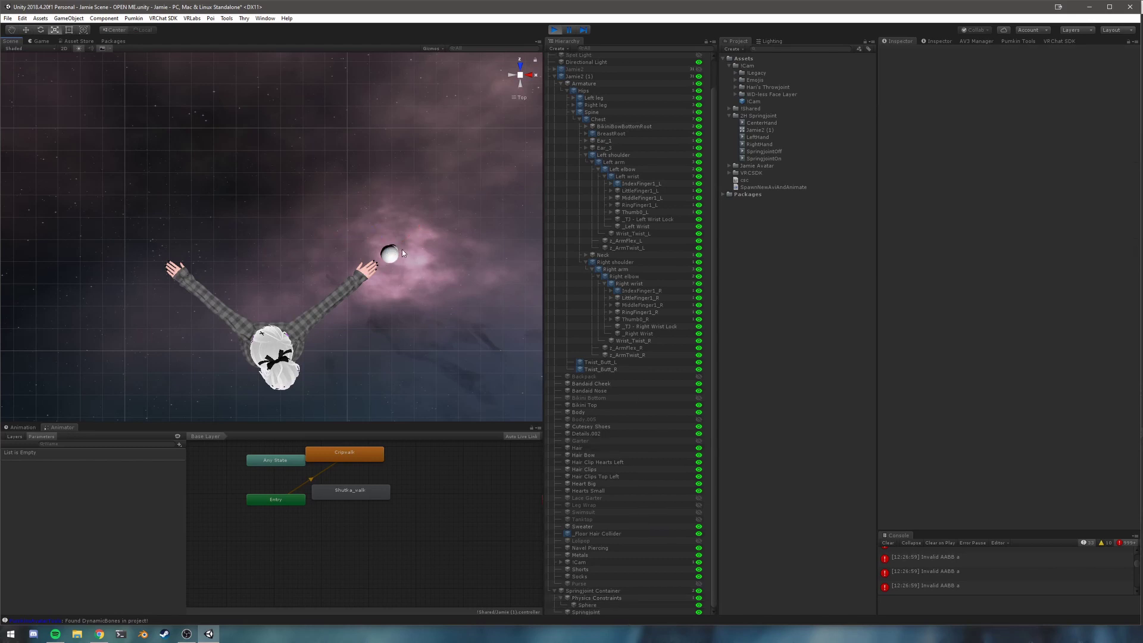
Set the Parent Constraint weights on Physics Constraints to 1 for _Left Wrist and 0 for _Right Wrist.
left_click(597, 599)
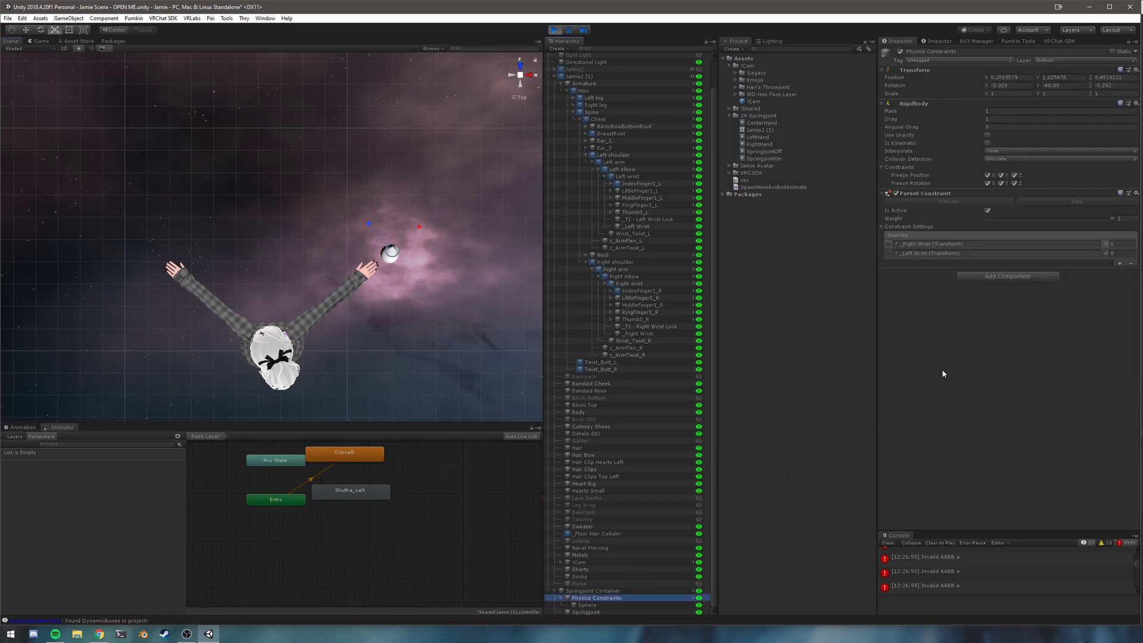
left_click(1111, 253)
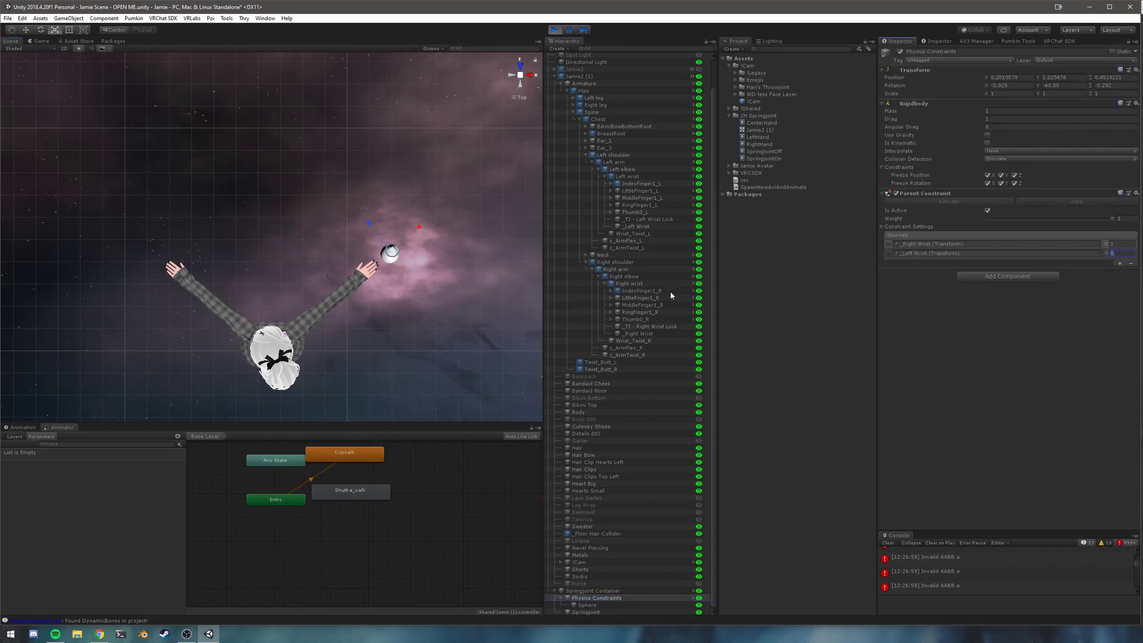
type("1")
middle_click_drag(301, 266, 304, 255)
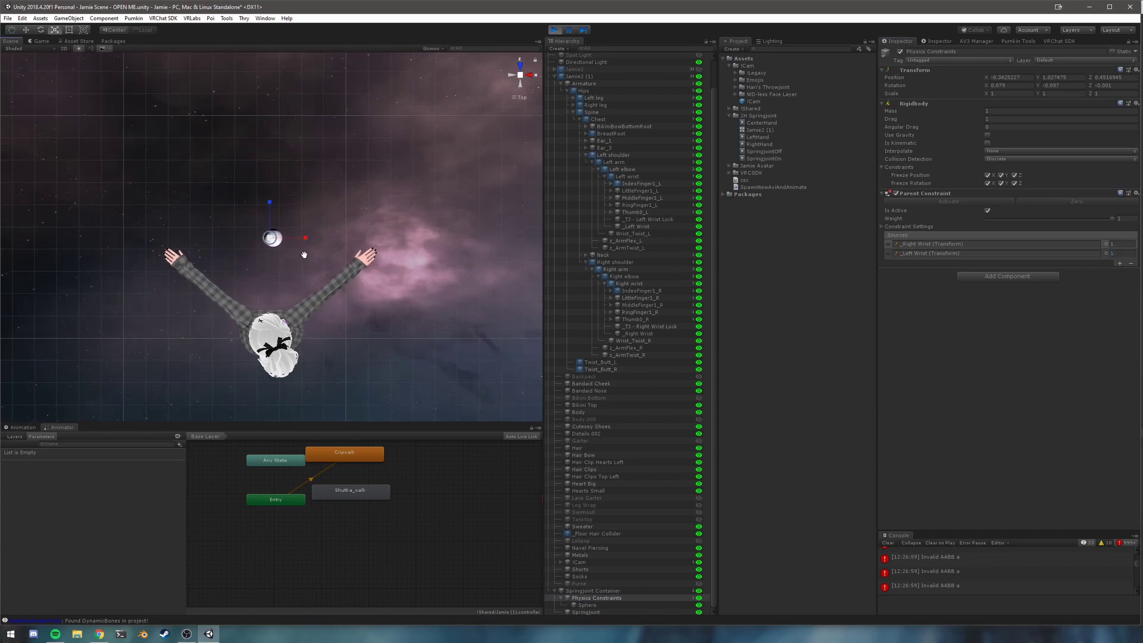
left_click(1125, 244)
type("0")
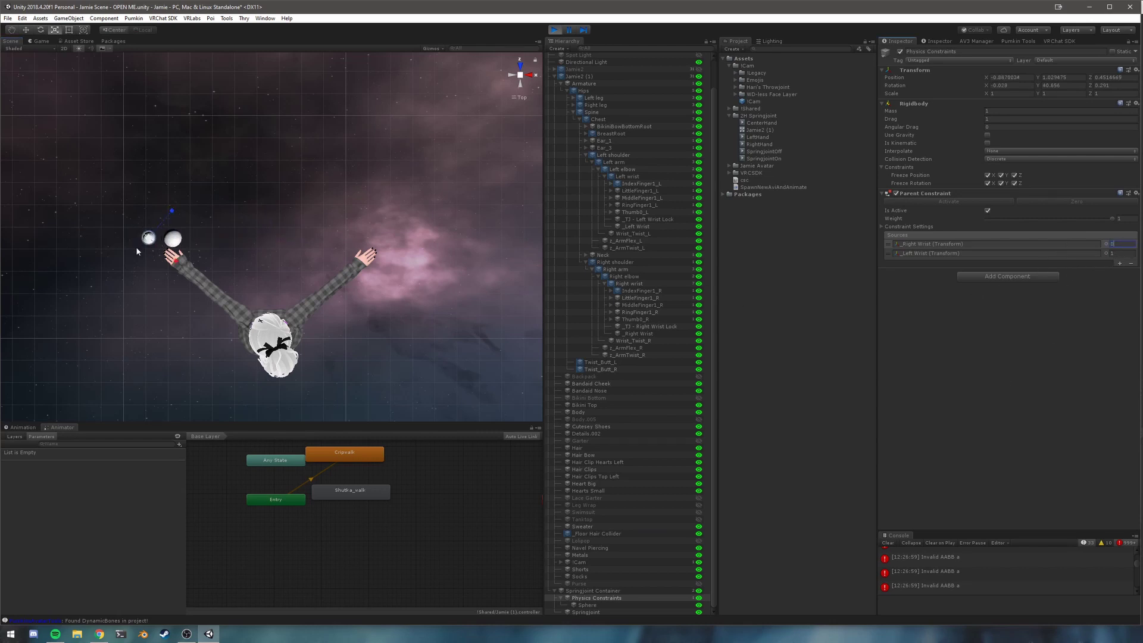
Switch the source weights back to 1 for _Right Wrist and 0 for _Left Wrist, and finish with both at 0.
key("BackSpace")
type("1")
key("Tab")
type("0")
left_click_drag(1118, 245, 1093, 240)
type("0")
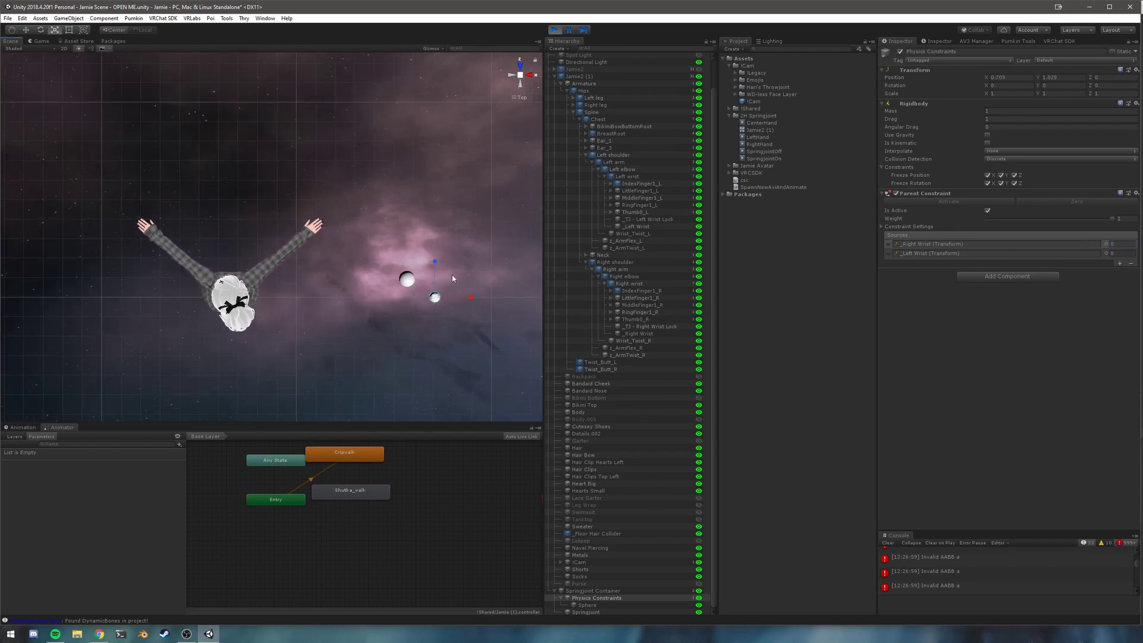
Stop play mode and collapse the Armature of Jamie2 (1) in the hierarchy.
left_click(554, 30)
middle_click_drag(471, 268, 416, 54)
scroll(416, 66, "down", 5)
left_click_drag(309, 316, 429, 234, "alt")
middle_click_drag(382, 369, 489, 227)
scroll(489, 226, "up", 2)
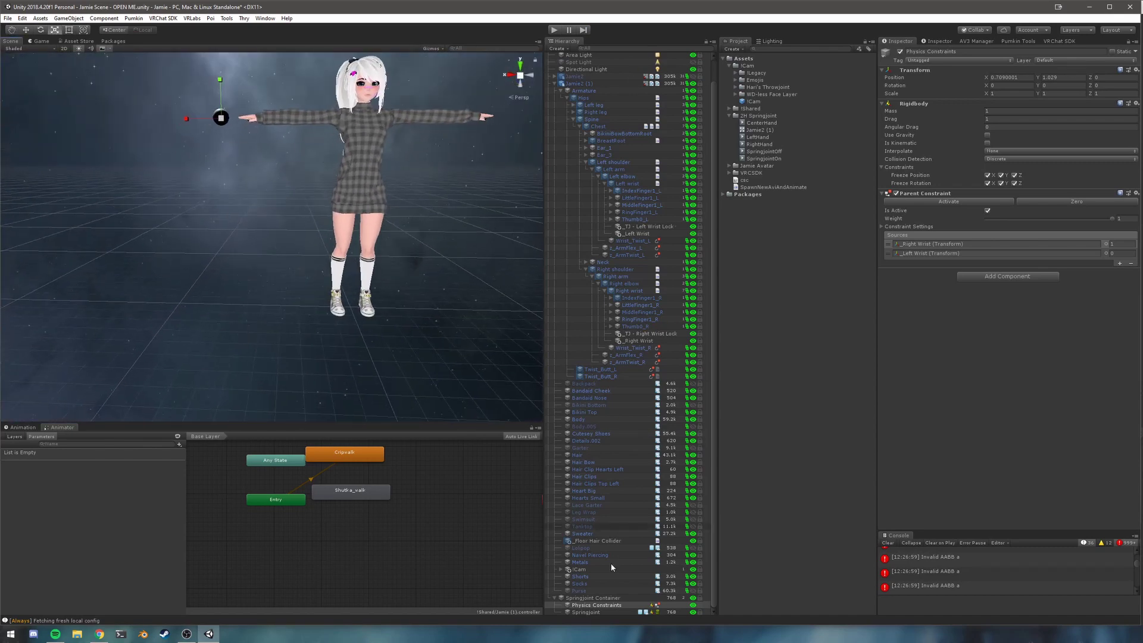
left_click(561, 90)
middle_click_drag(337, 238, 286, 269)
scroll(357, 262, "down", 2)
left_click(368, 261)
right_click_drag(367, 260, 407, 264)
middle_click_drag(346, 245, 368, 256)
scroll(381, 260, "down", 1)
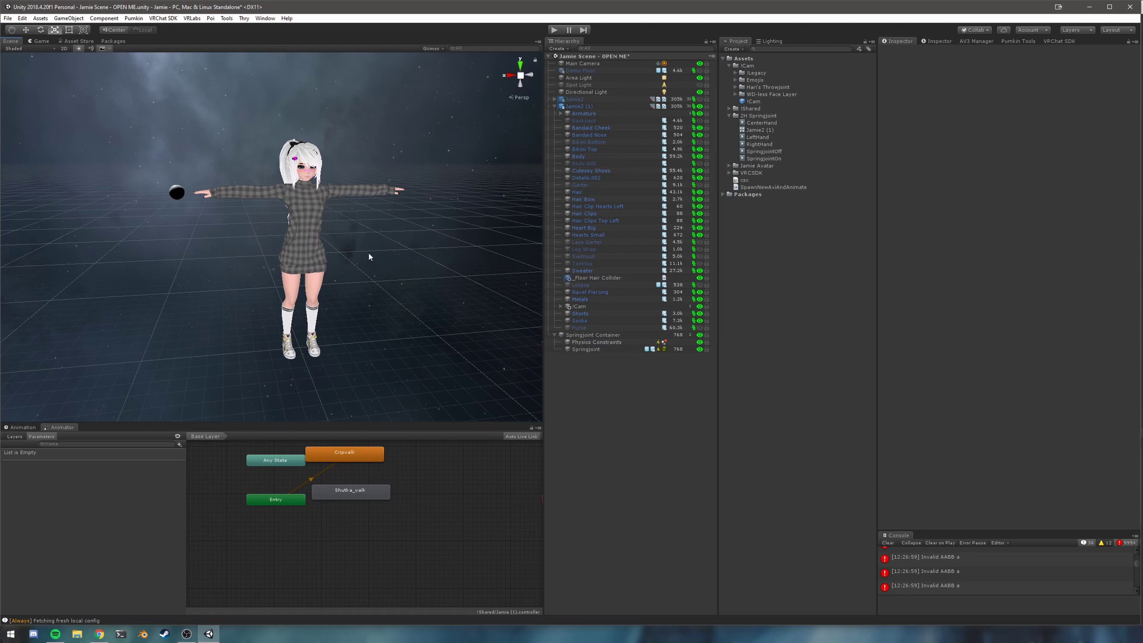
middle_click_drag(310, 280, 302, 238)
right_click_drag(303, 238, 307, 263)
middle_click_drag(308, 268, 303, 309)
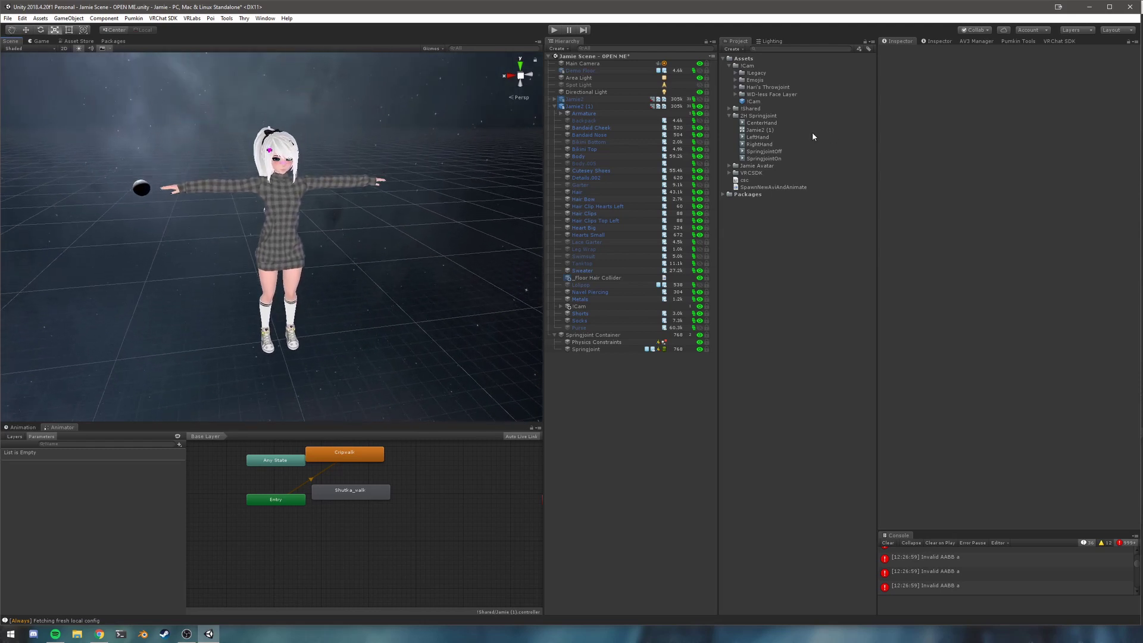
Delete the assets from CenterHand through SpringjointOn, including the Jamie2 (1) controller, from the 2H Springjoint folder.
left_click(762, 123)
left_click(767, 159, "shift")
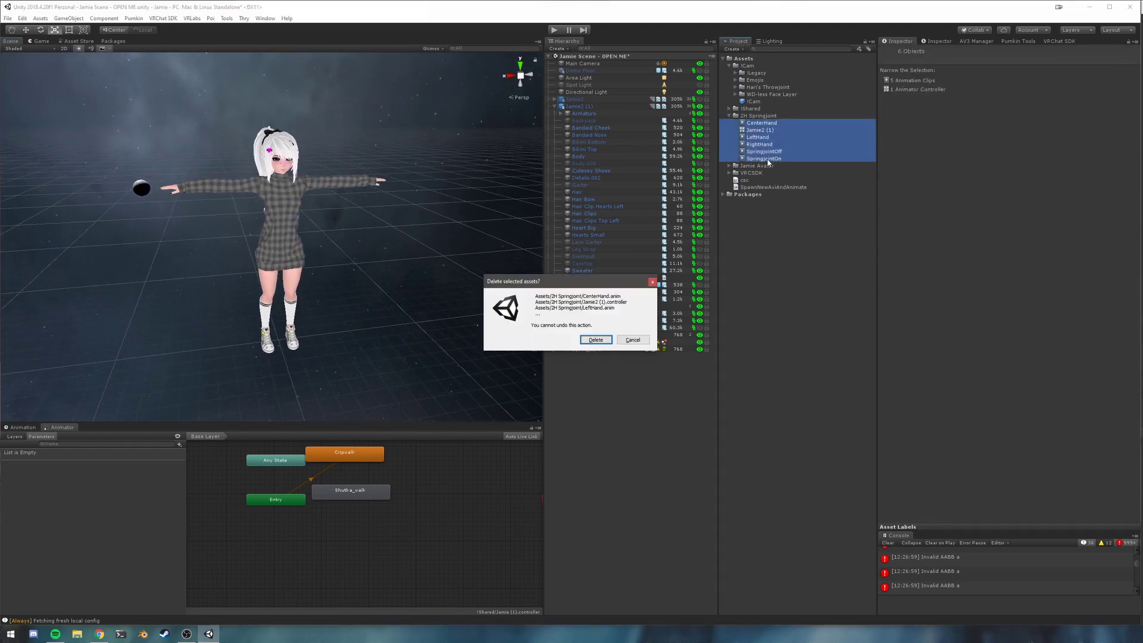
middle_click_drag(343, 252, 339, 267)
scroll(341, 265, "up", 2)
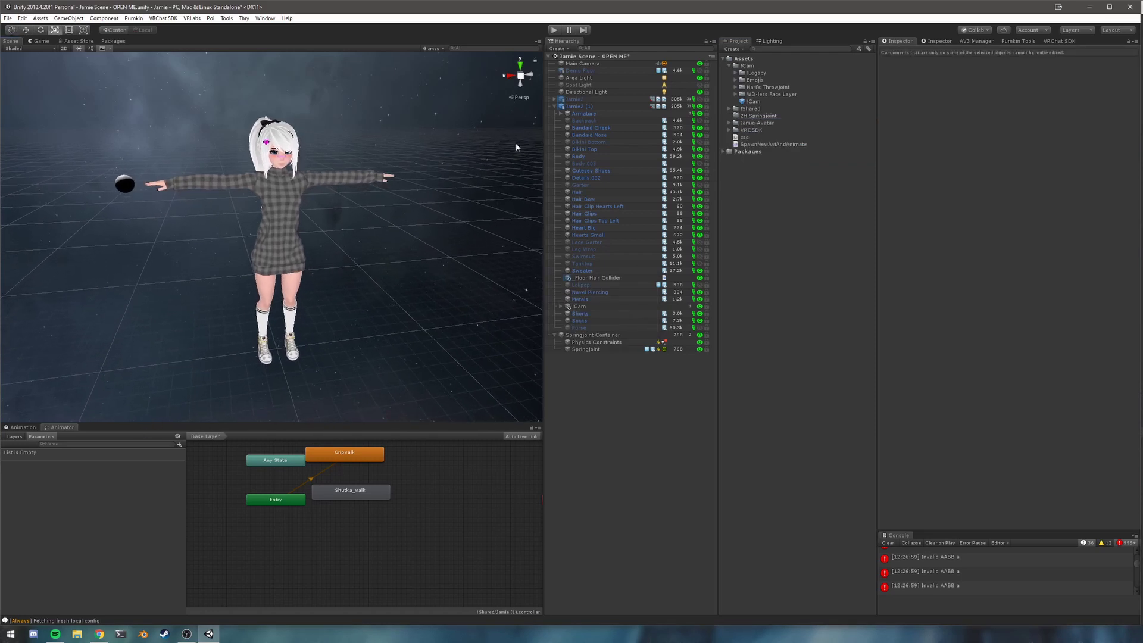
Make Springjoint Container a child of the Jamie2 (1) avatar.
left_click(581, 107)
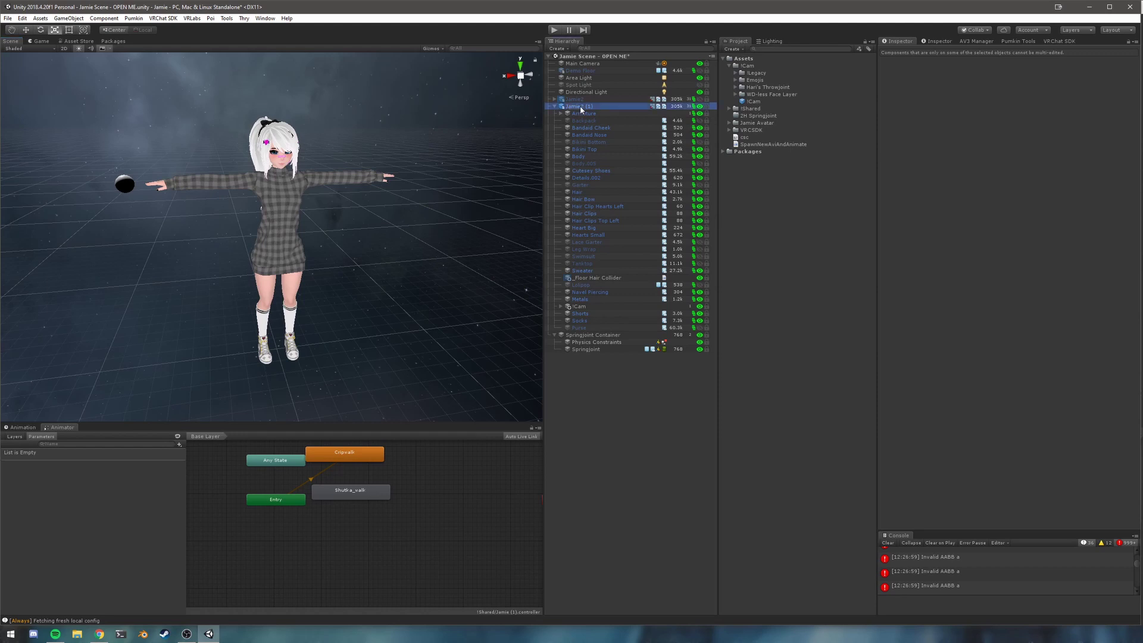
left_click_drag(576, 338, 585, 111)
left_click(593, 410)
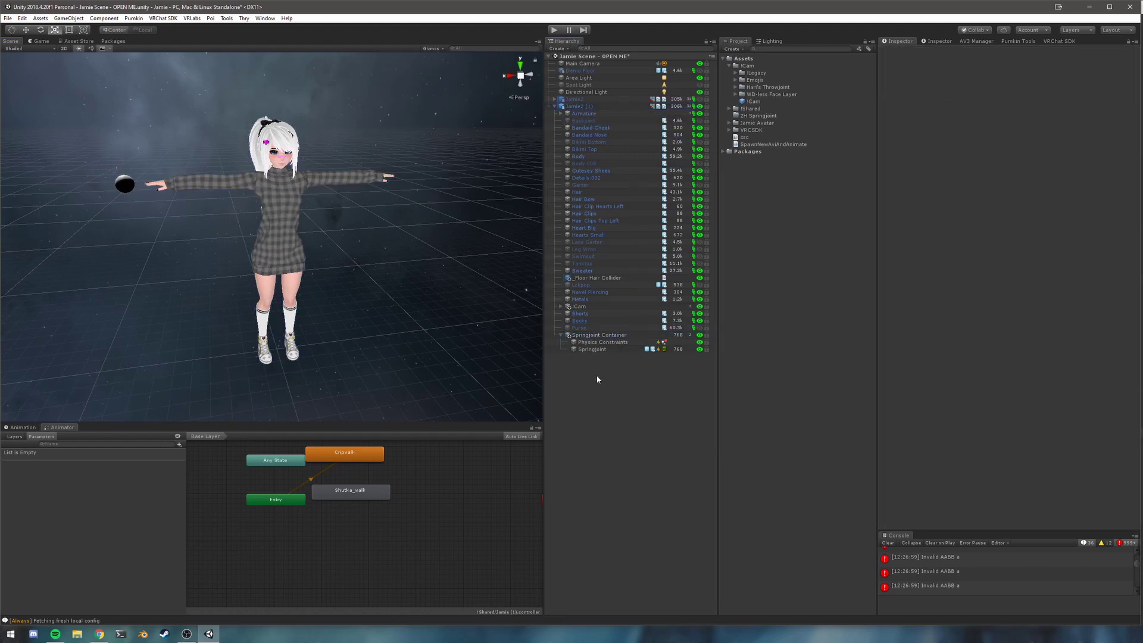
left_click(588, 335)
left_click(618, 411)
Create an animation clip named On Right for Jamie2 (1) in the 2H Springjoint folder.
left_click(587, 107)
left_click(20, 428)
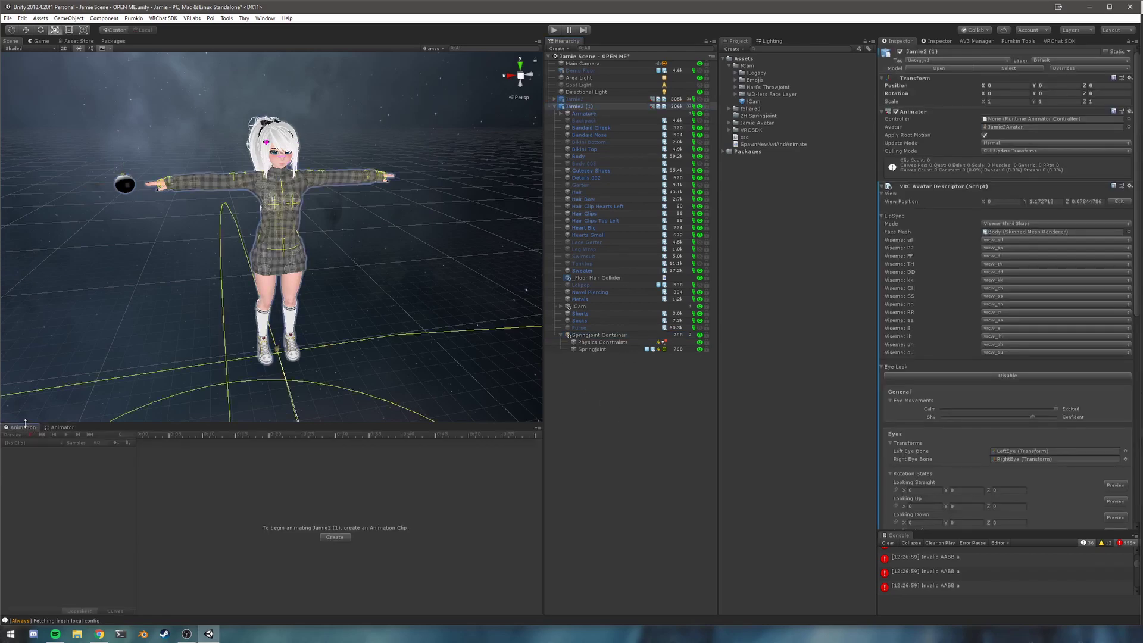
left_click(335, 538)
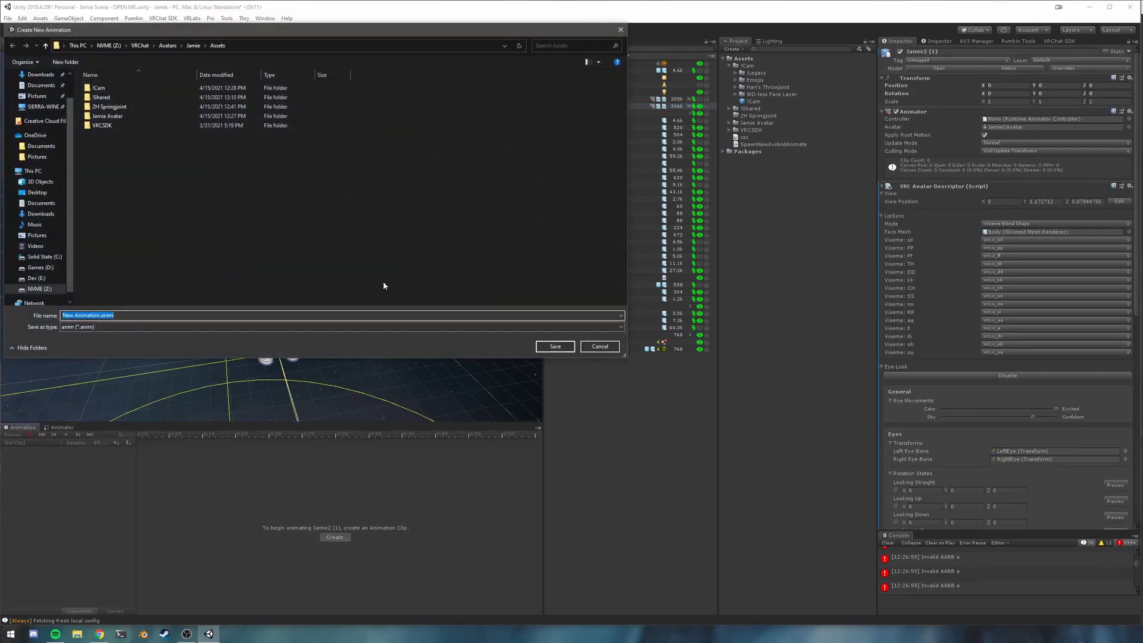
double_click(122, 108)
left_click(131, 315)
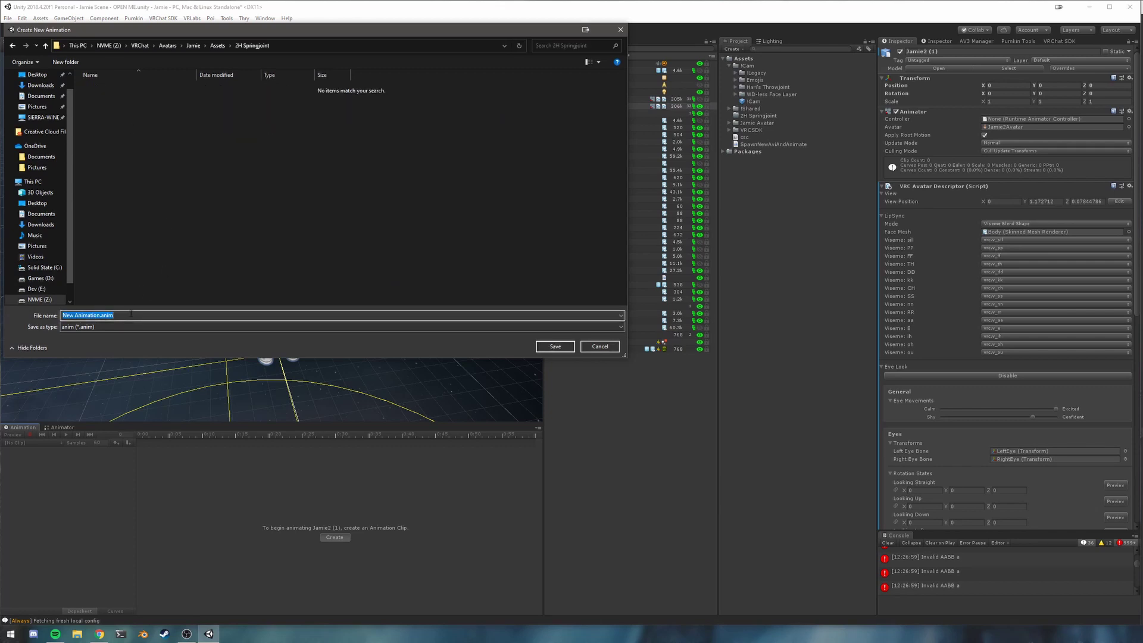
type("On Right")
key("Return")
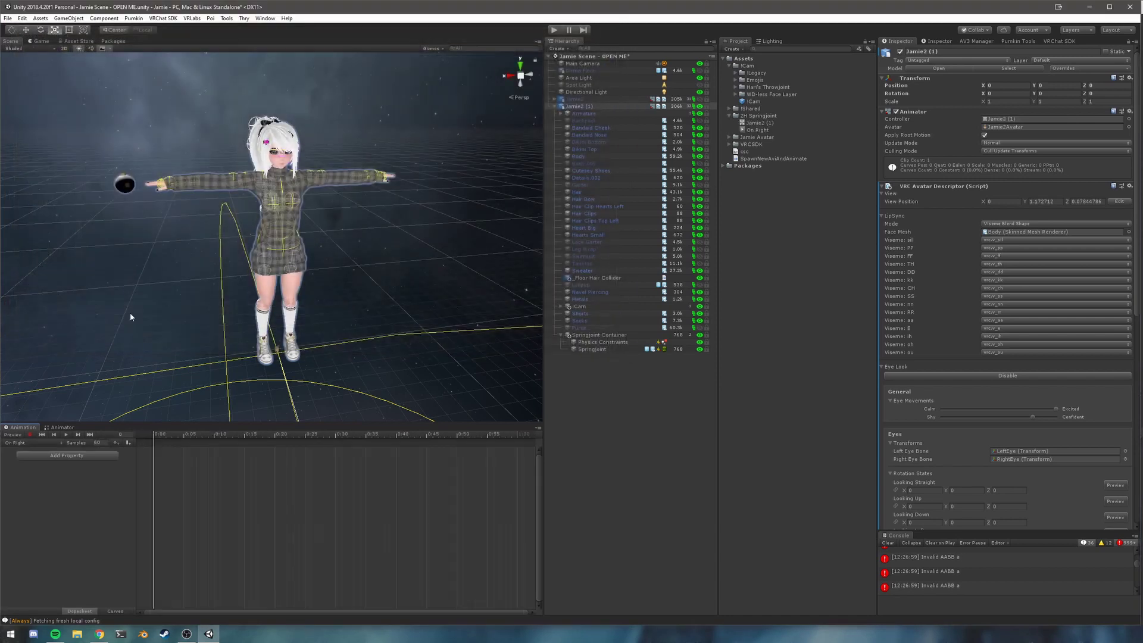
Start recording the On Right clip and key the Springjoint object as active at frame 0.
left_click(29, 435)
left_click_drag(312, 276, 351, 316, "alt")
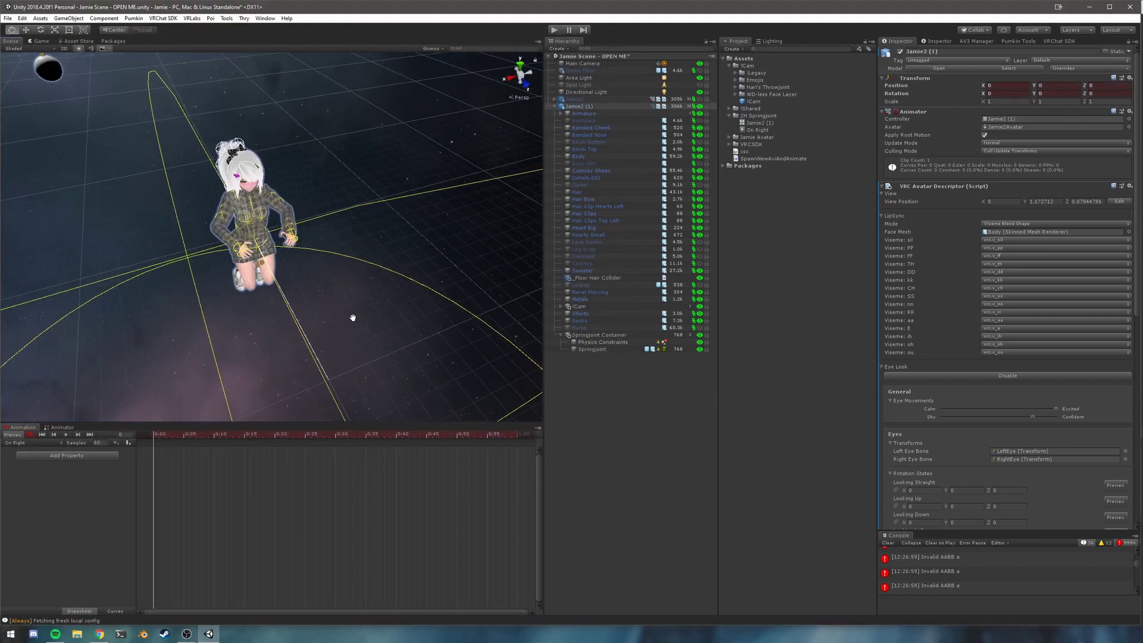
left_click(312, 250)
left_click_drag(312, 250, 325, 312, "alt")
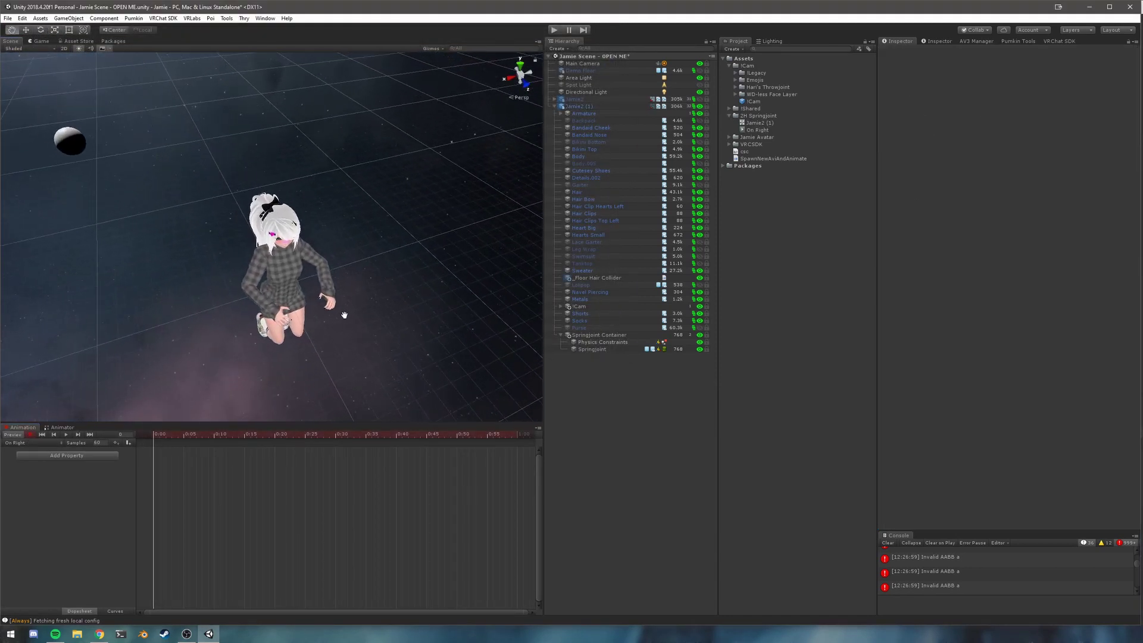
left_click(699, 351)
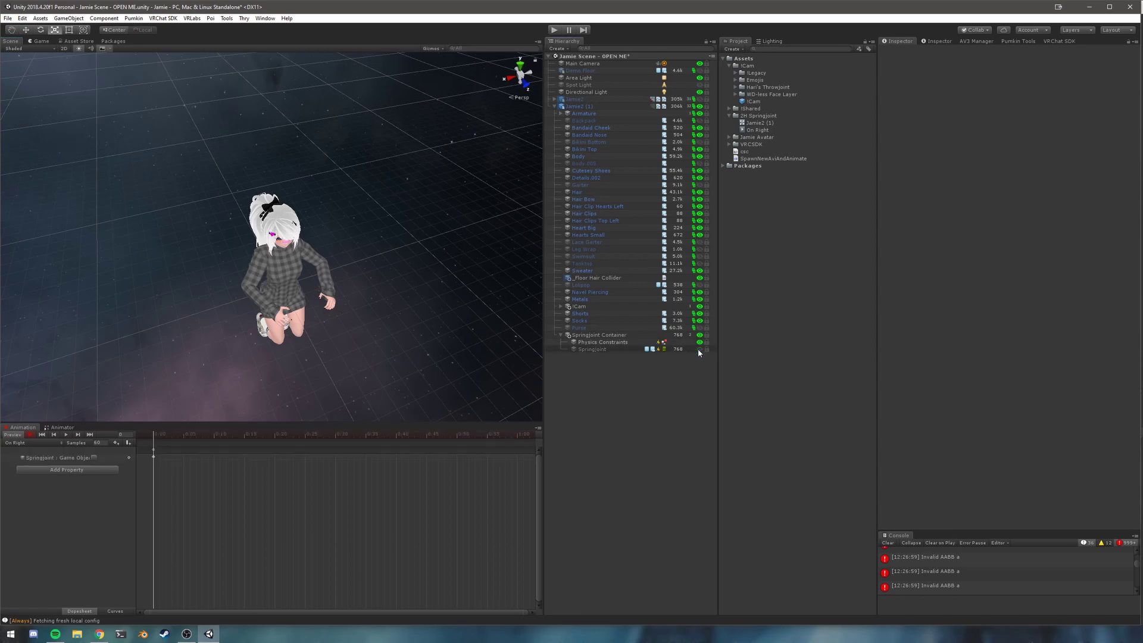
Key the Physics Constraints source weights at 1 for _Right Wrist and 0 for _Left Wrist, and copy all keyframes to frame 1.
left_click(600, 343)
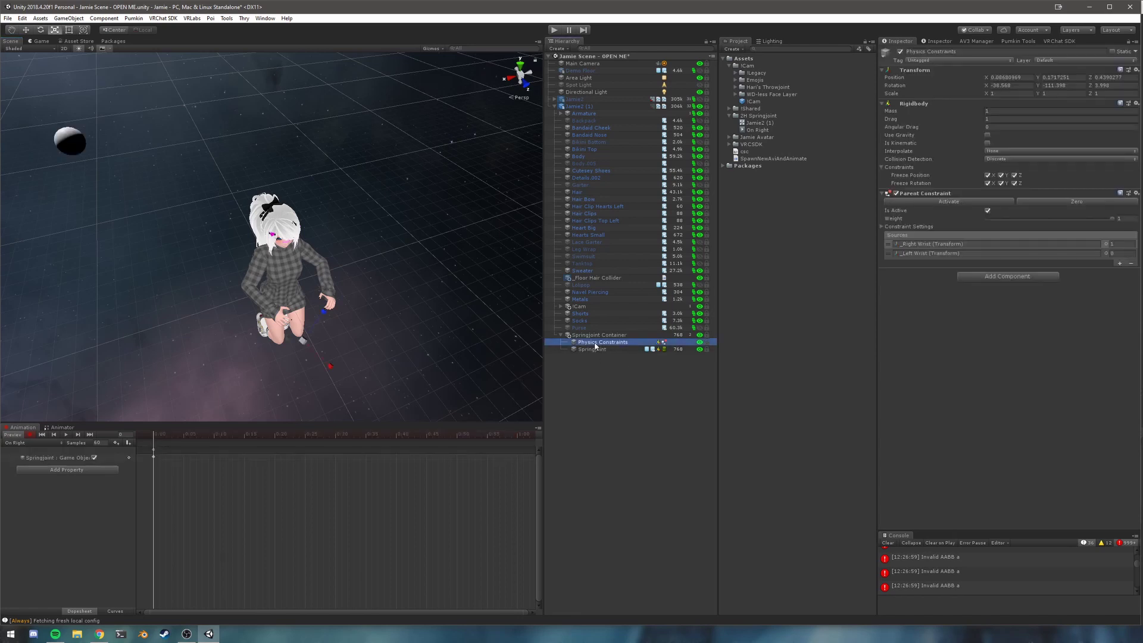
left_click(1119, 244)
type("1")
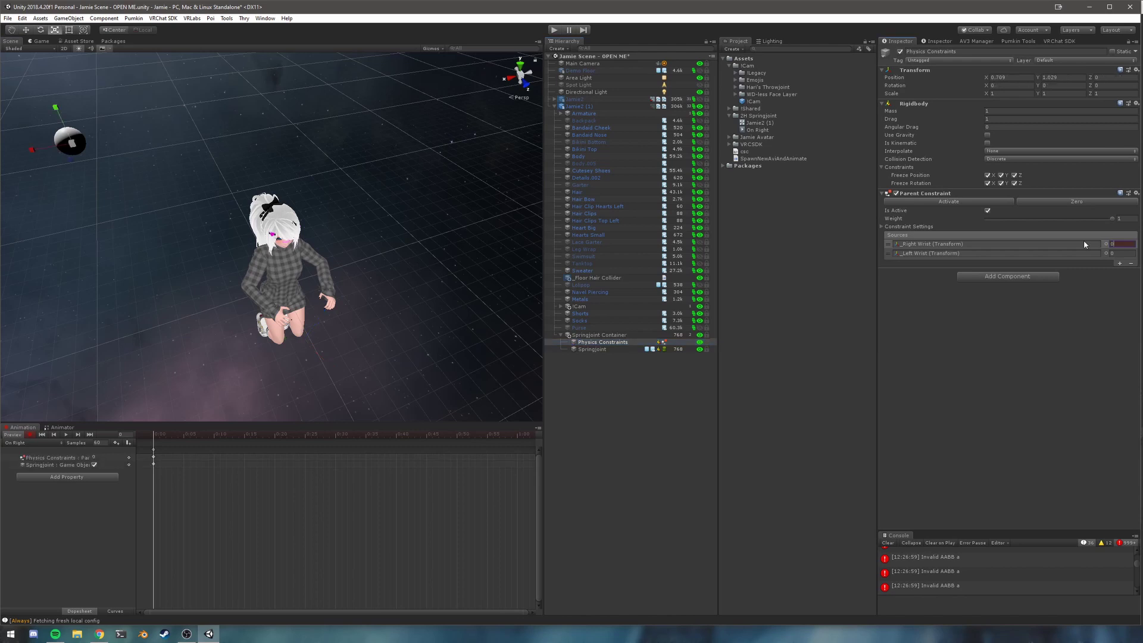
left_click(1119, 254)
type("0")
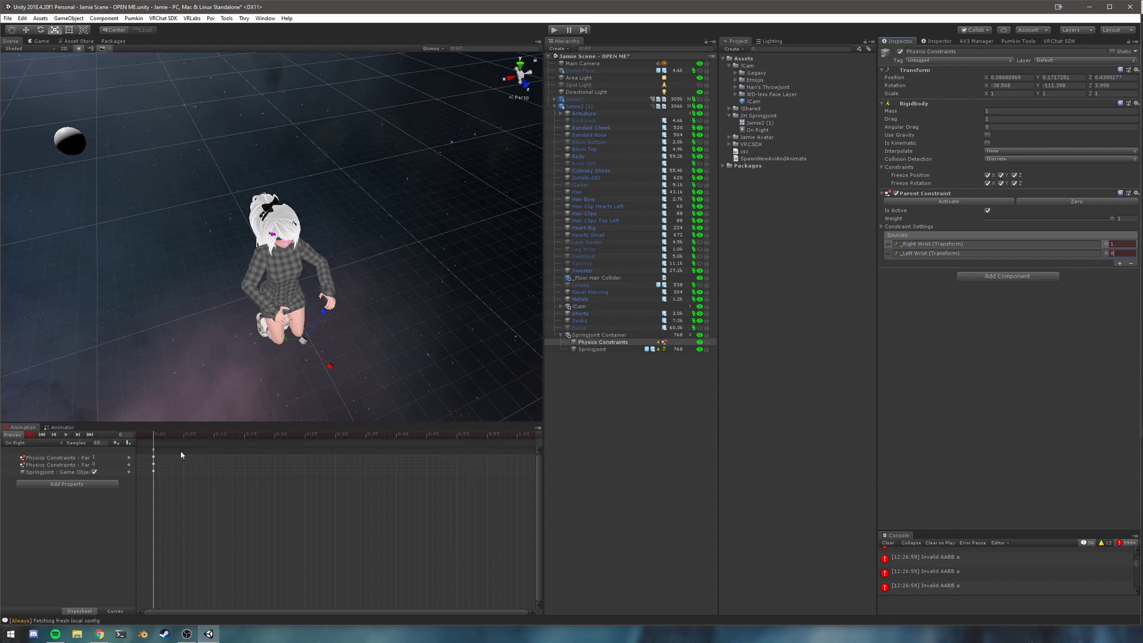
left_click(154, 451)
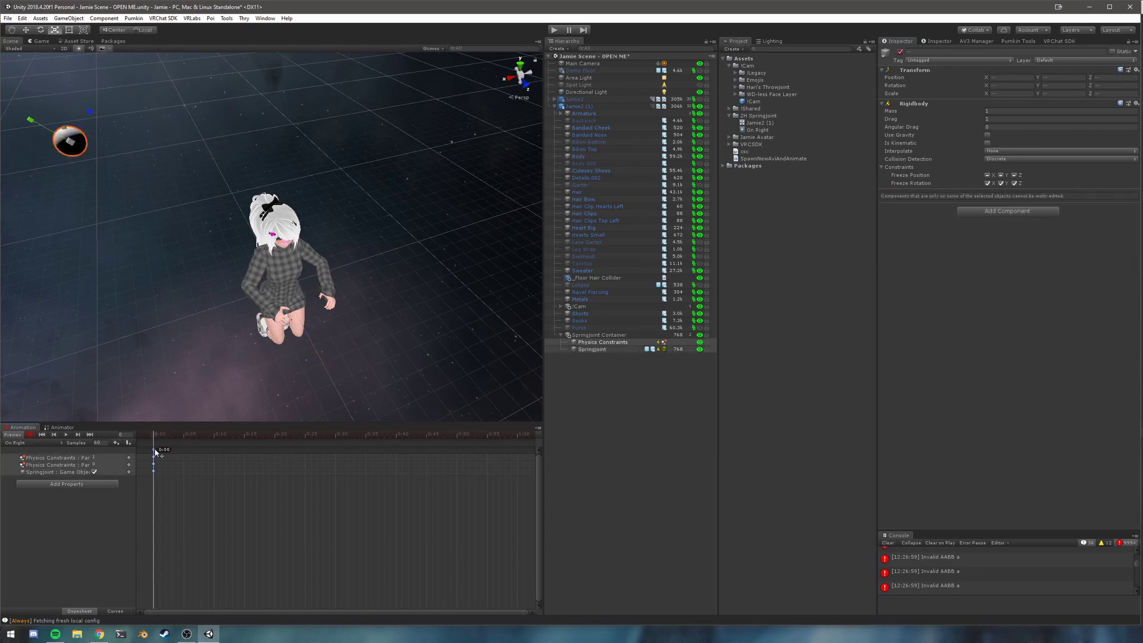
left_click_drag(156, 453, 159, 453)
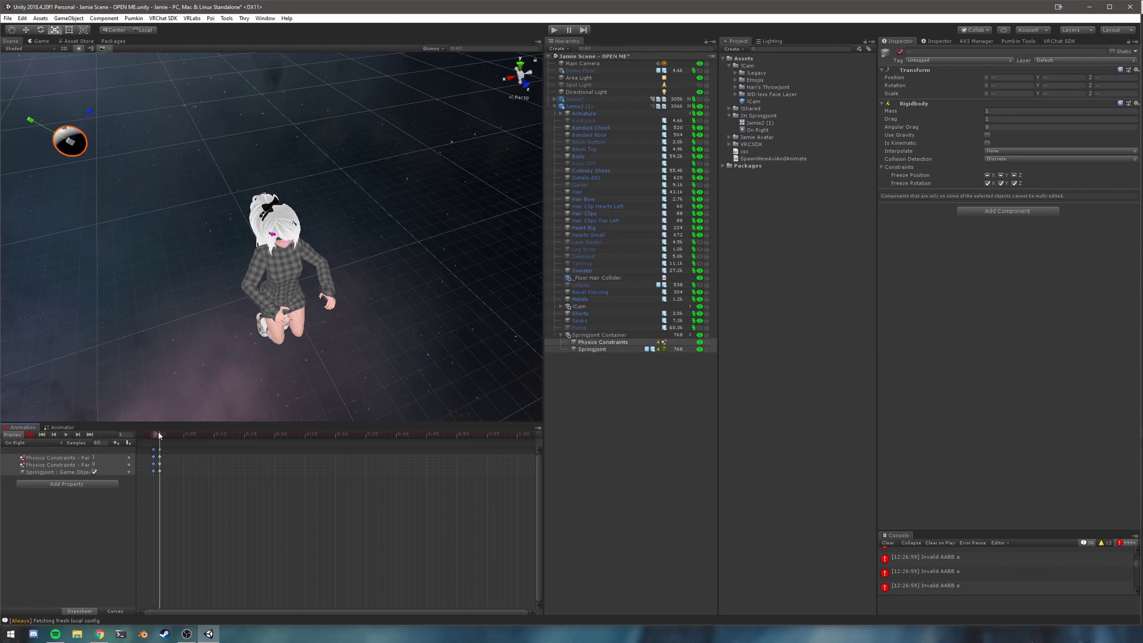
Create an animation clip named On Left in the 2H Springjoint folder and paste the copied keyframes into it.
left_click(32, 444)
left_click(39, 468)
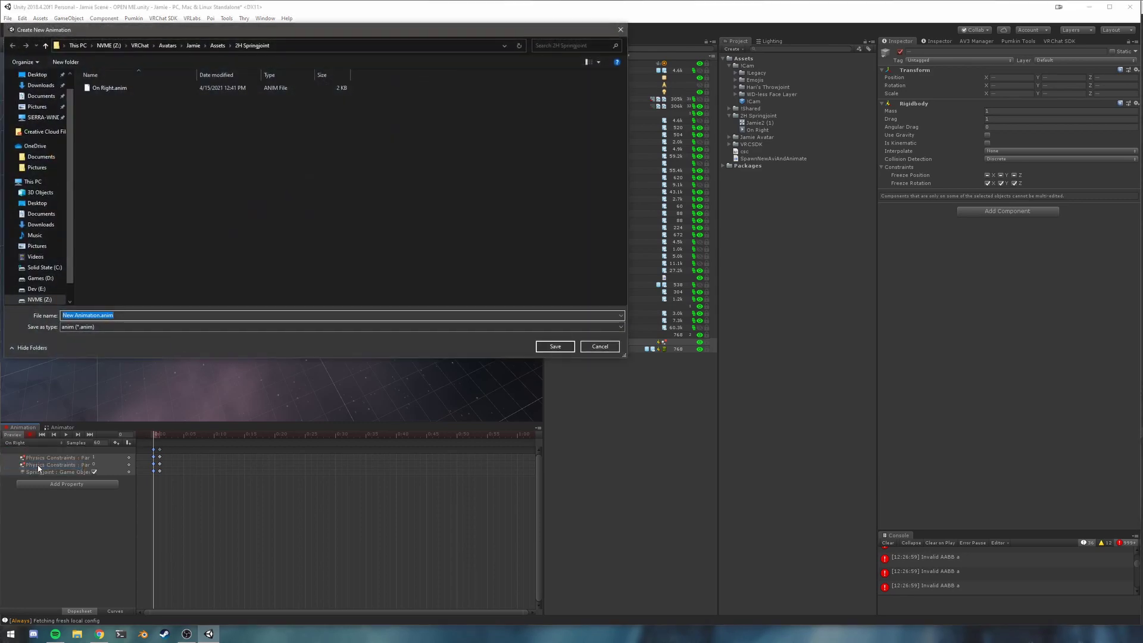
type("On Left")
key("Return")
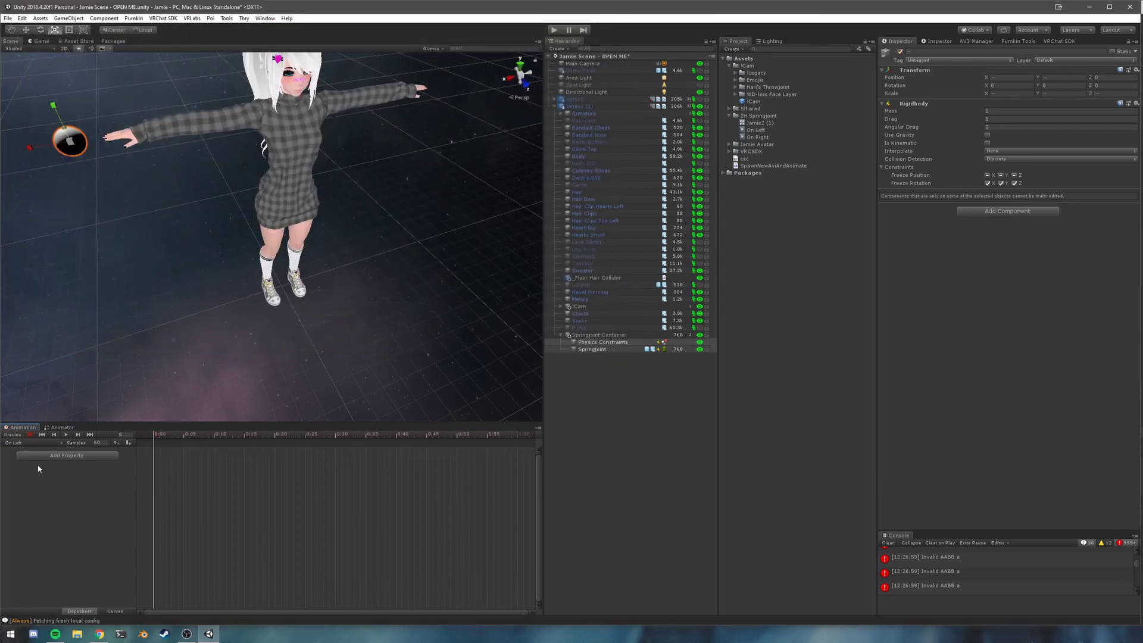
key("ctrl+v")
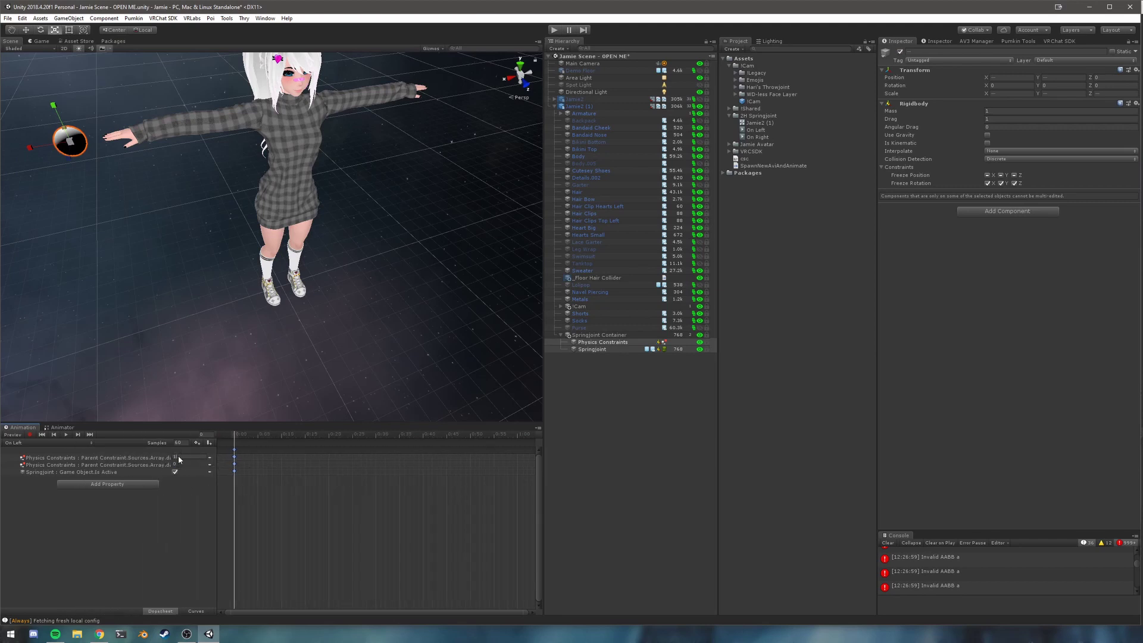
Record source weights of 0 for _Right Wrist and 1 for _Left Wrist in On Left, and copy all keyframes to frame 1.
key("Tab")
left_click(30, 435)
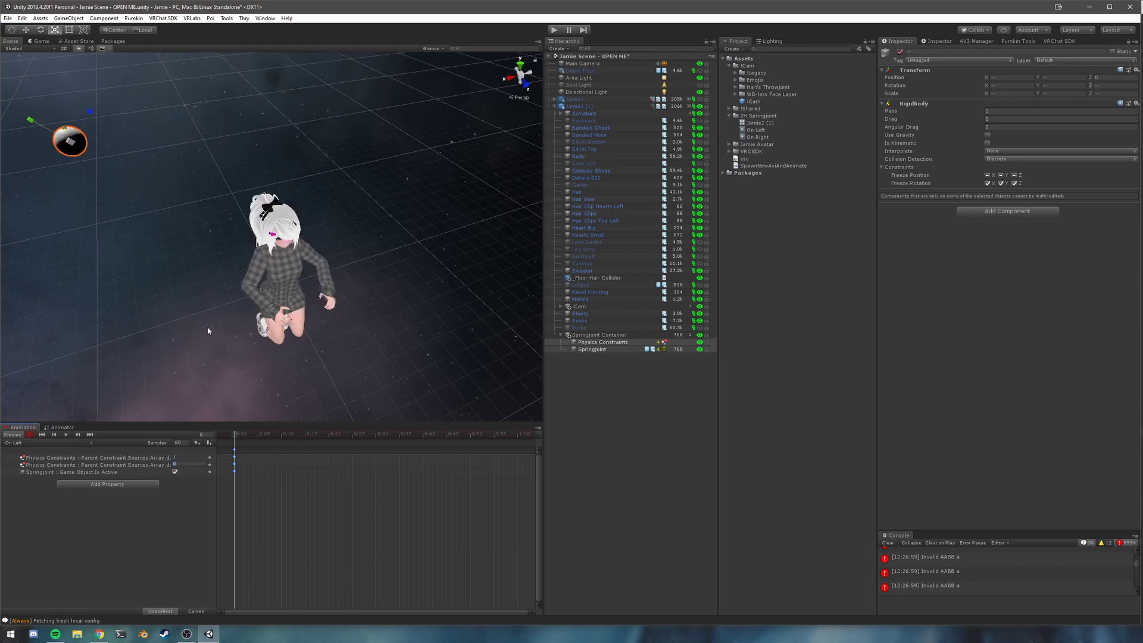
left_click(602, 341)
left_click(1118, 254)
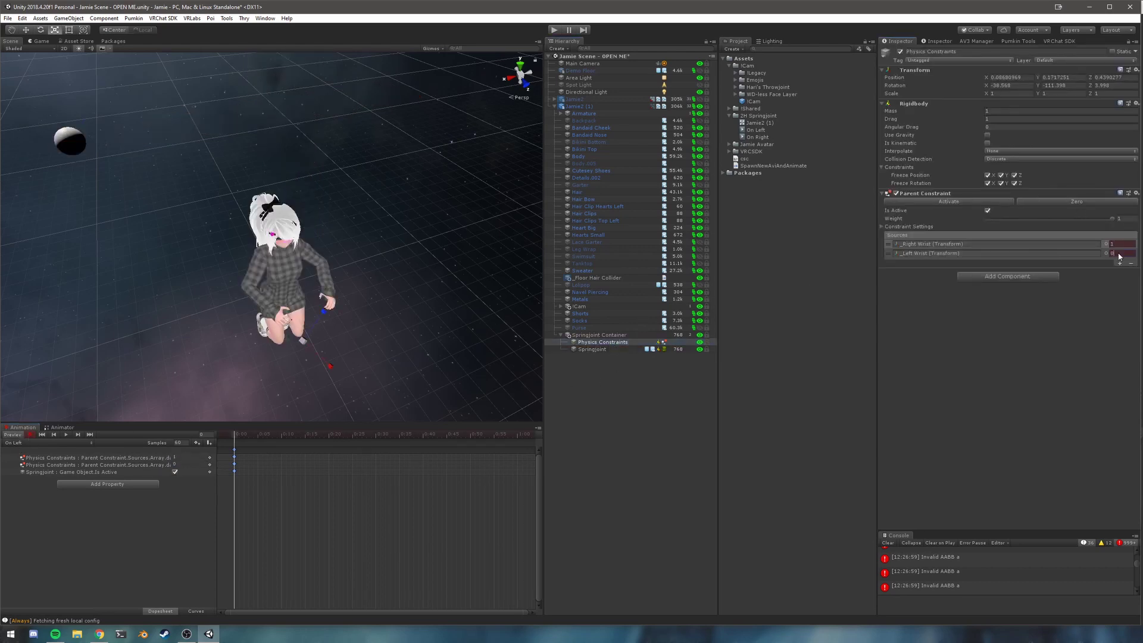
type("1")
key("shift+Tab")
type("0")
left_click(239, 450)
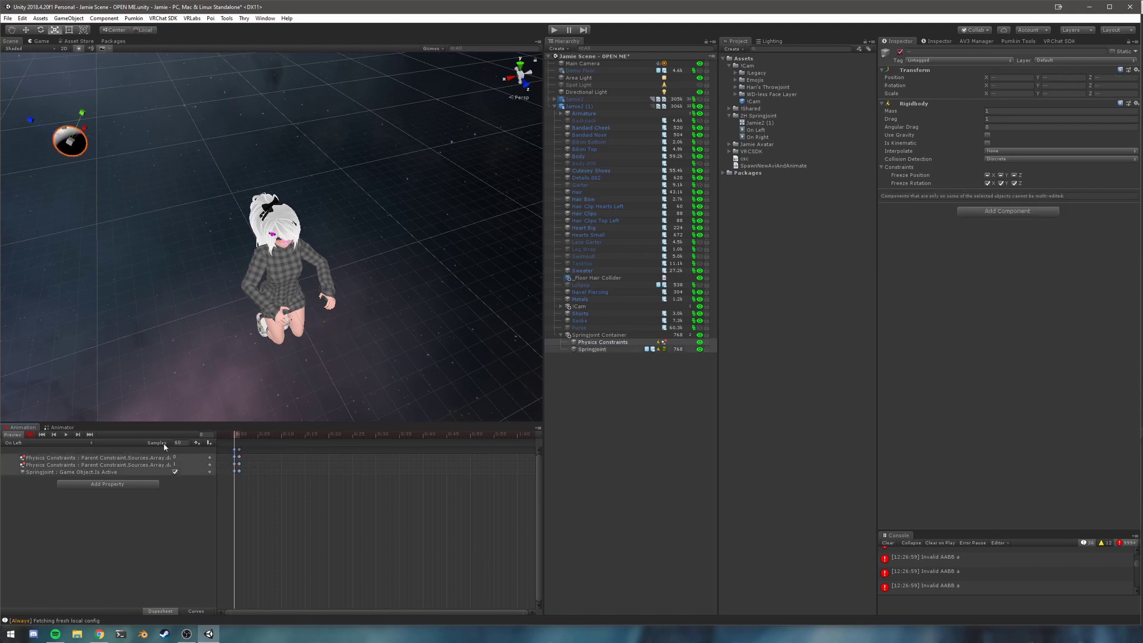
Create an animation clip named On Center in the 2H Springjoint folder and paste the copied keyframes into it.
left_click(55, 444)
left_click(52, 477)
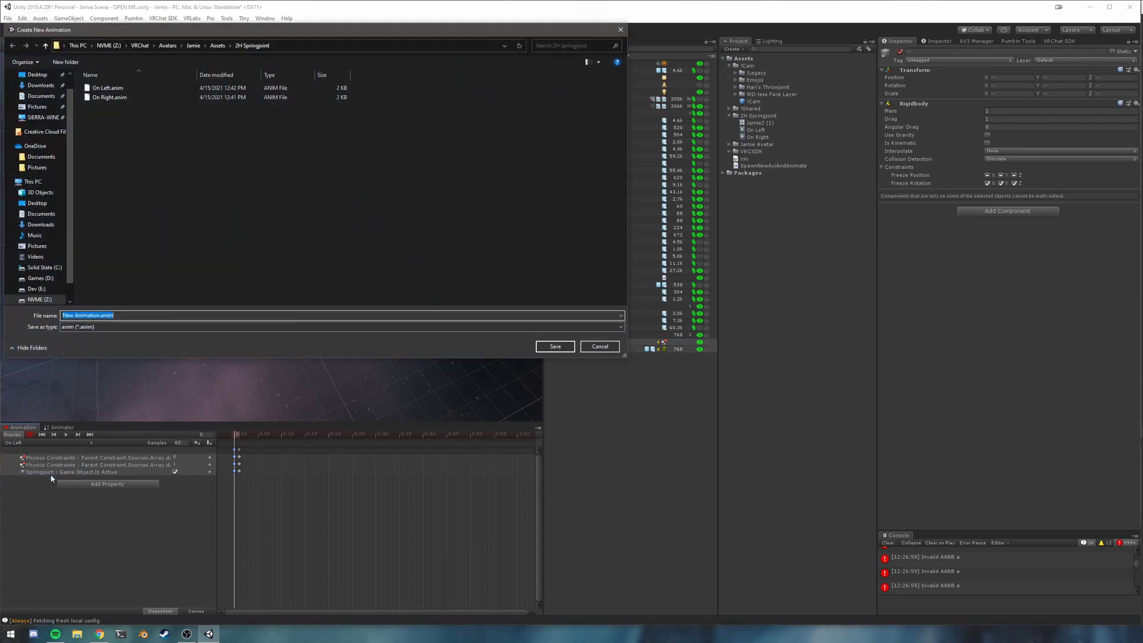
type("On Cneter")
key("Return")
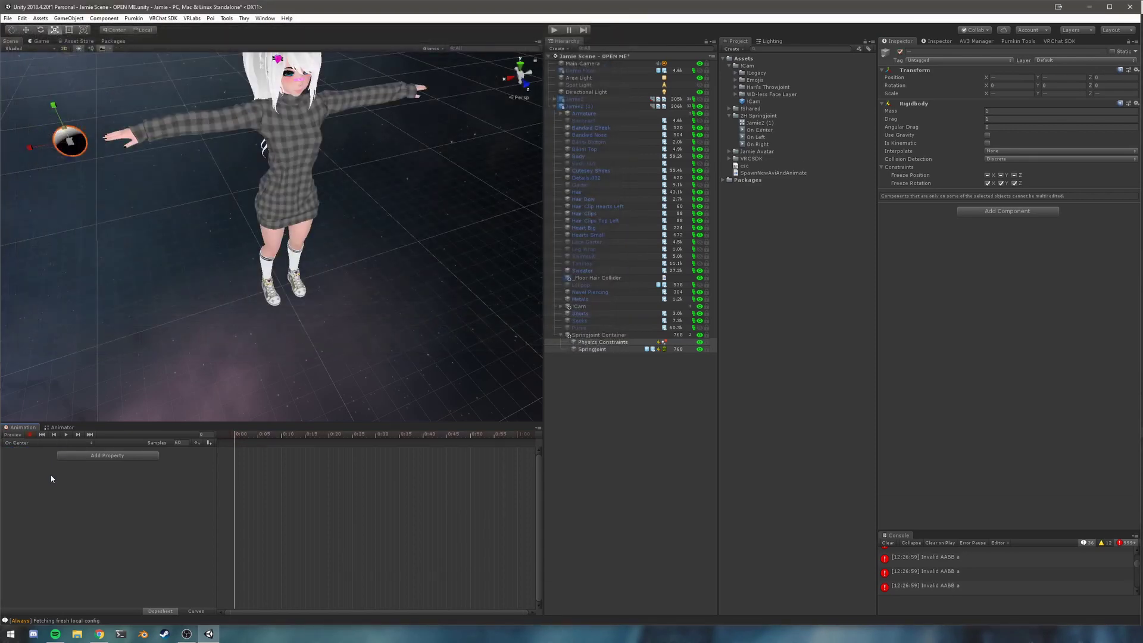
key("ctrl+v")
Key both Physics Constraints source weights at 1 in On Center, check the constraint's position between the hands, and copy all keyframes to frame 1.
left_click(174, 458)
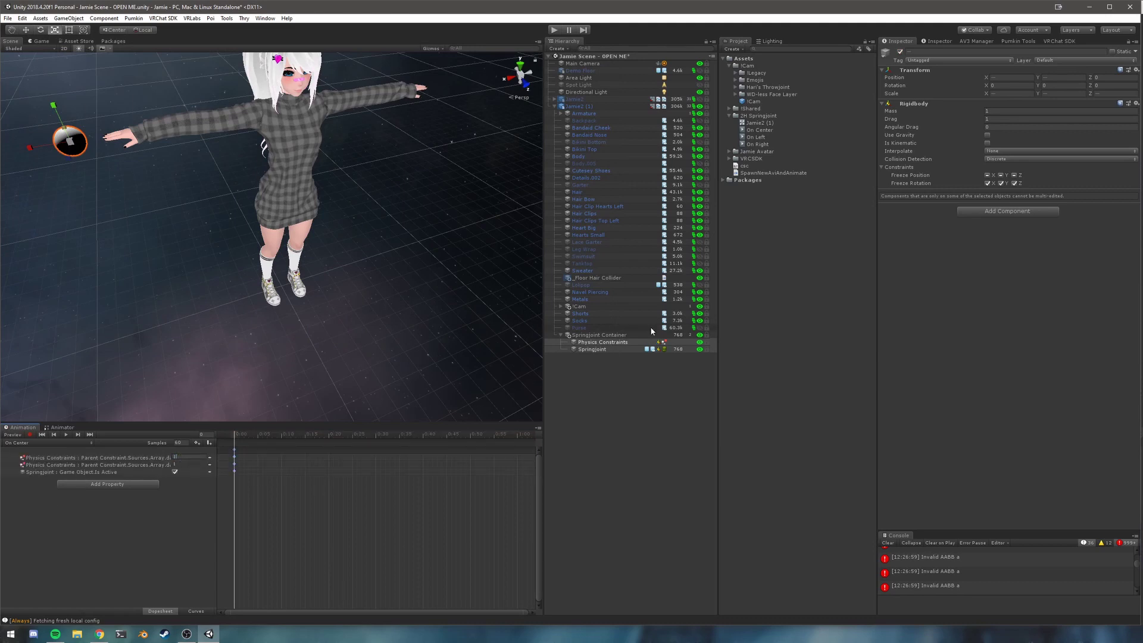
left_click(613, 335)
left_click(30, 435)
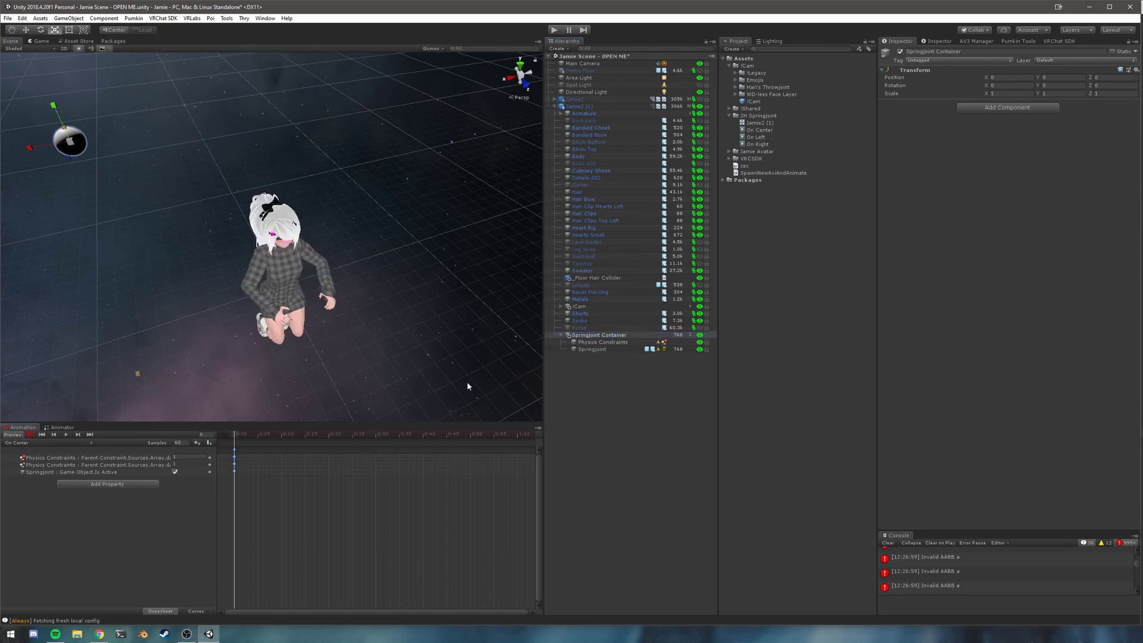
left_click(603, 342)
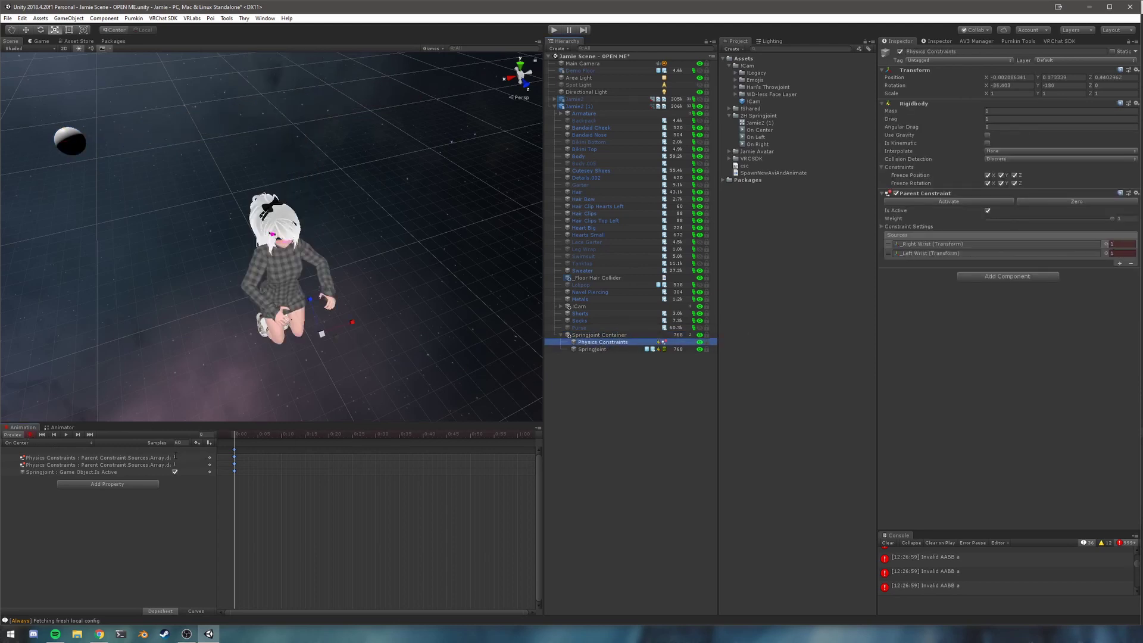
right_click_drag(360, 289, 360, 332)
scroll(357, 303, "up", 5)
middle_click_drag(376, 280, 347, 307)
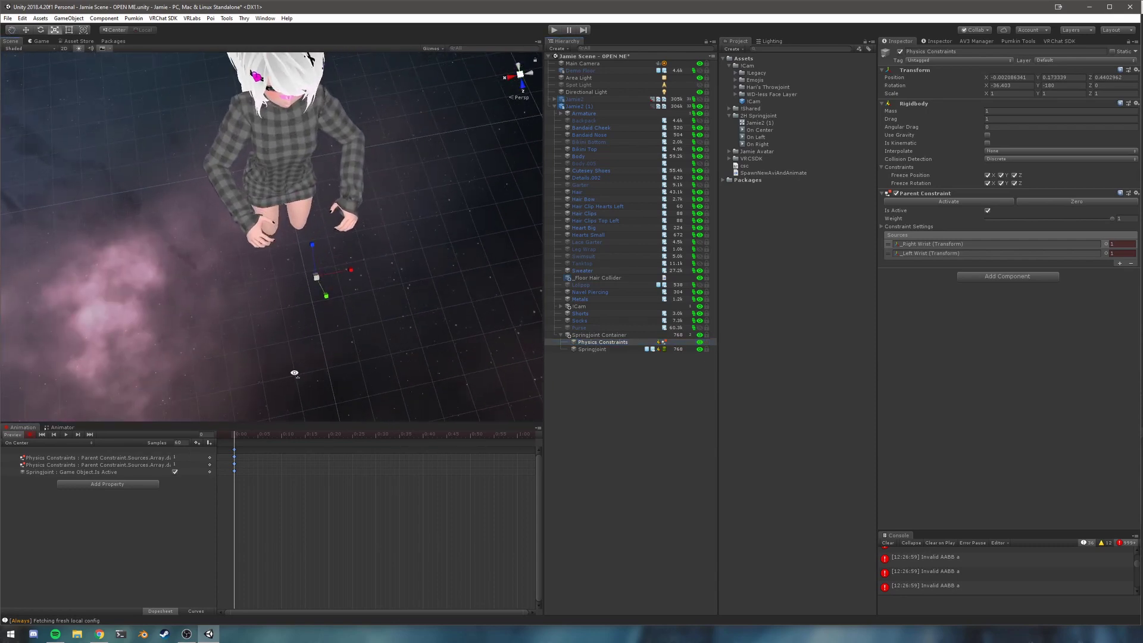
left_click_drag(235, 450, 241, 453)
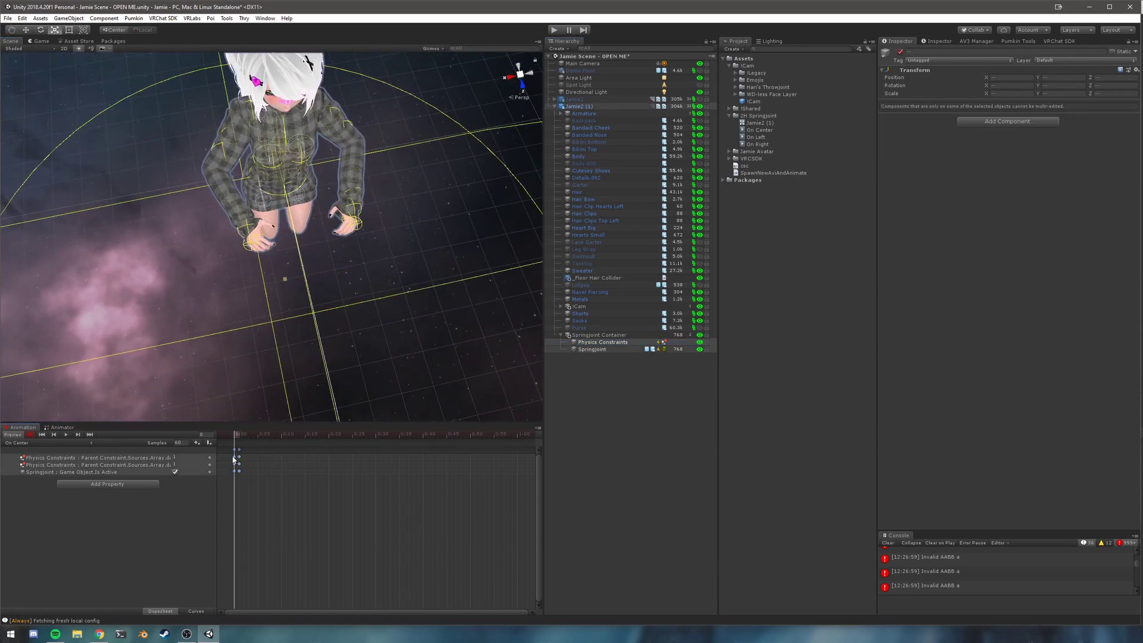
right_click_drag(240, 244, 246, 199)
scroll(247, 193, "down", 8)
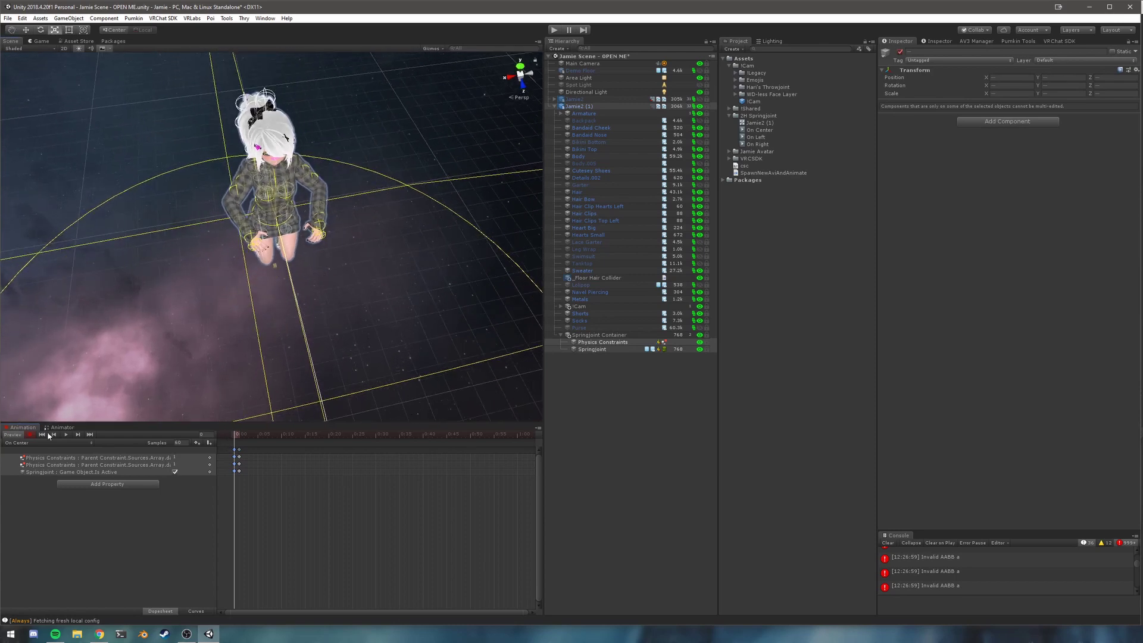
Create an animation clip named Off in the 2H Springjoint folder.
left_click(36, 443)
left_click(39, 486)
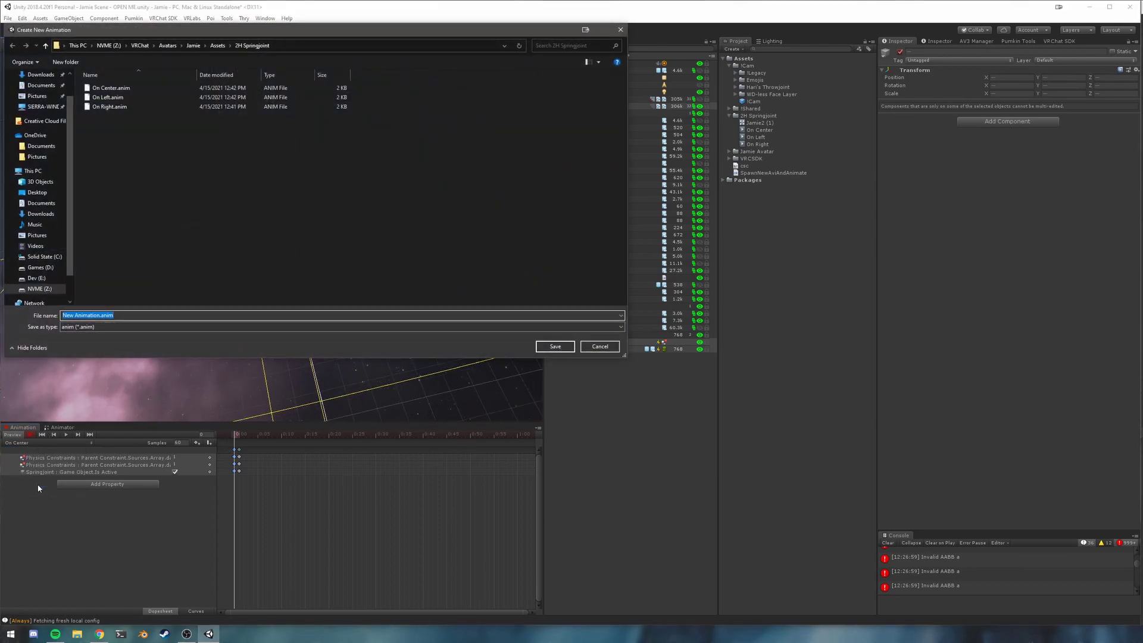
type("https://www.youtube.com/watch?v=AusY4SbqZUY")
key("ctrl+a")
key("BackSpace")
type("Off")
key("Return")
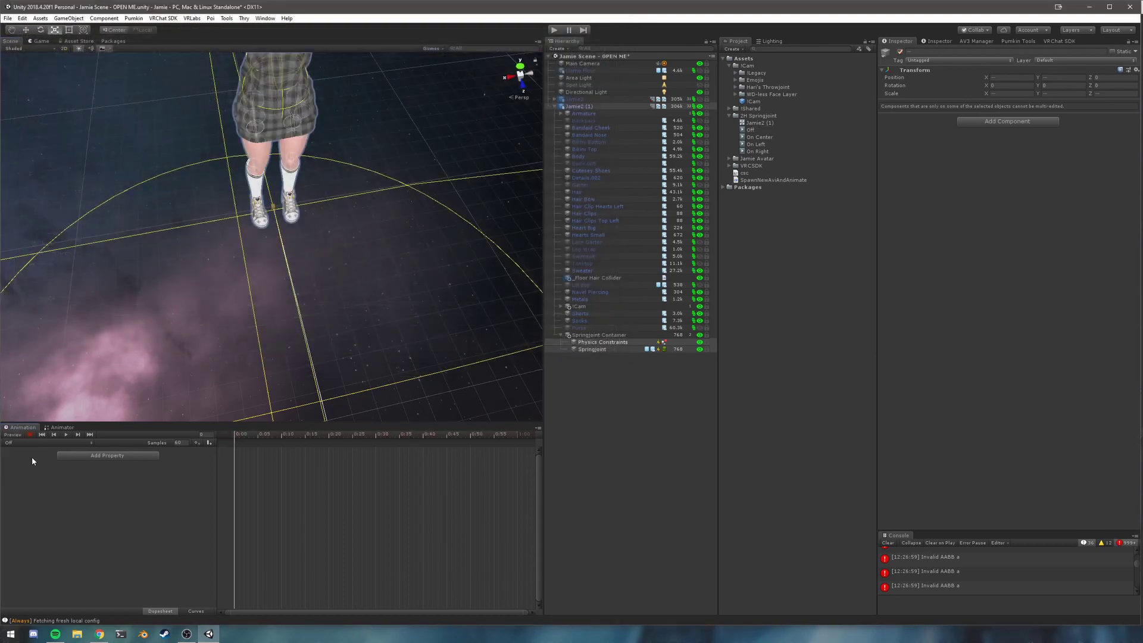
Paste the copied keyframes into the Off clip and remove both Physics Constraints source weight properties.
left_click(30, 434)
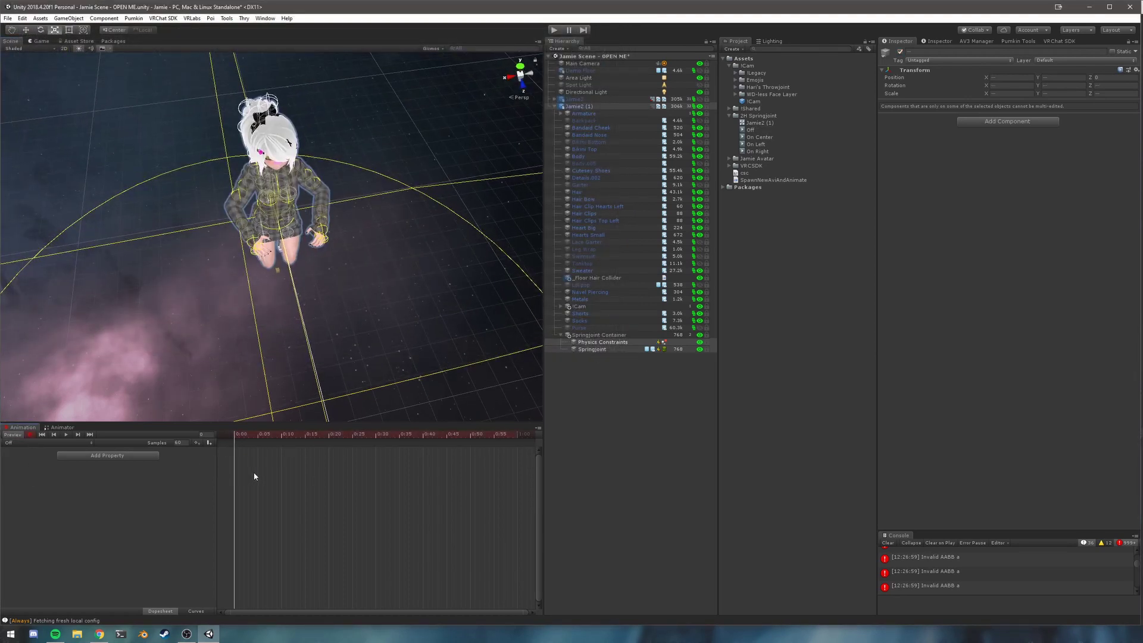
key("ctrl+v")
left_click(175, 472)
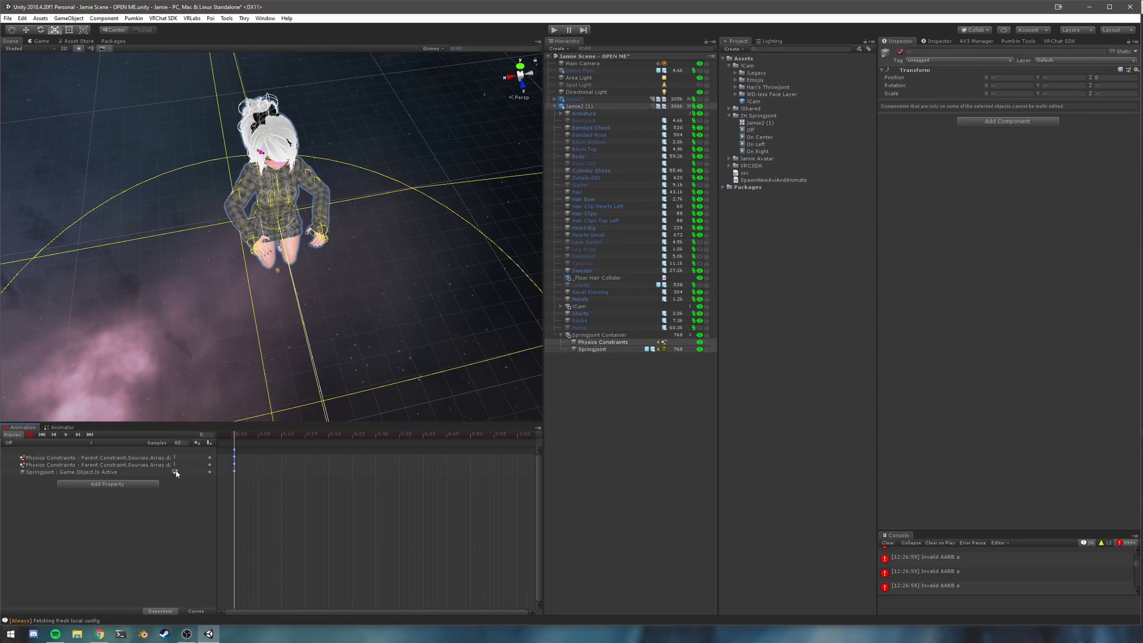
right_click(149, 467)
left_click(160, 472)
right_click(155, 460)
left_click(172, 465)
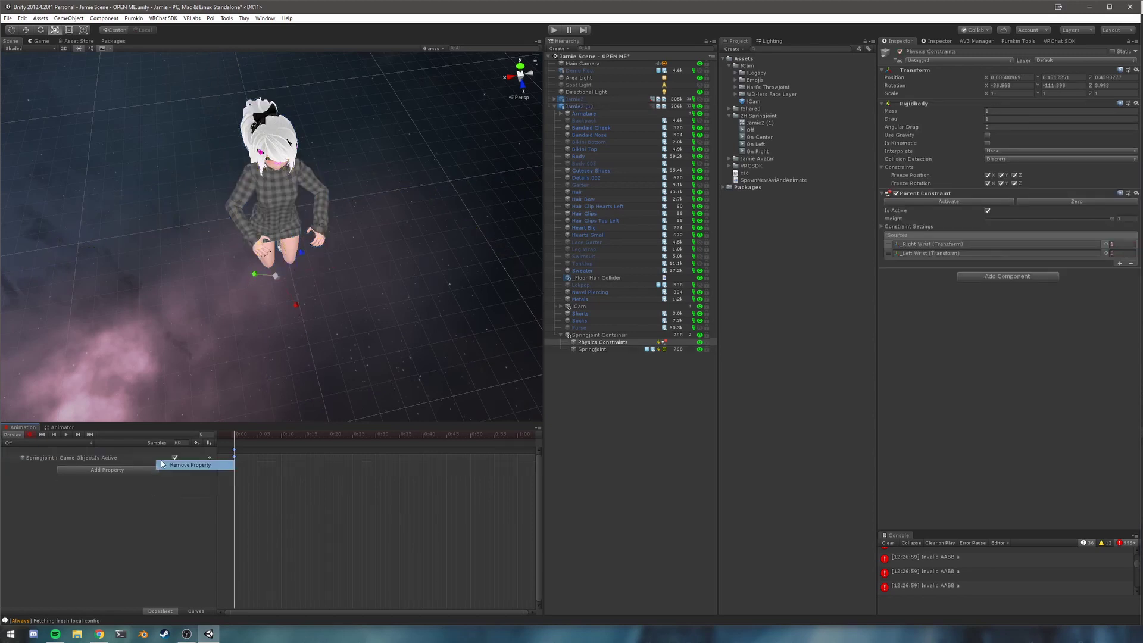
Key the Springjoint object as inactive in Off, copy that keyframe to frame 1, and end the animation preview.
left_click(172, 458)
left_click(175, 458)
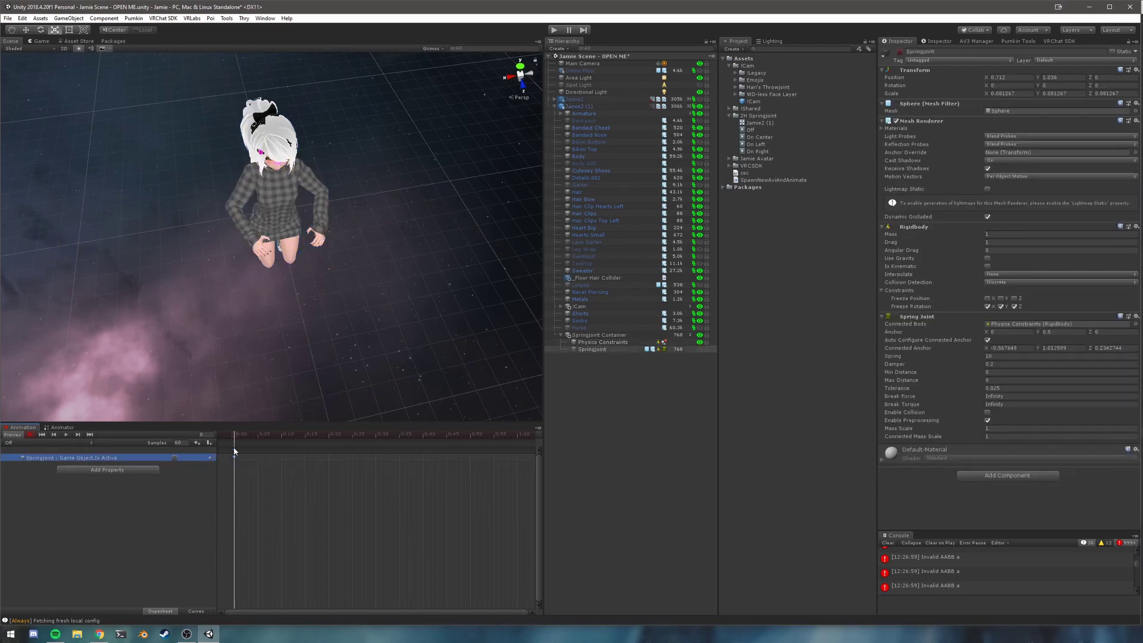
left_click_drag(235, 451, 239, 451)
key("ctrl+v")
left_click(270, 333)
scroll(279, 331, "up", 2)
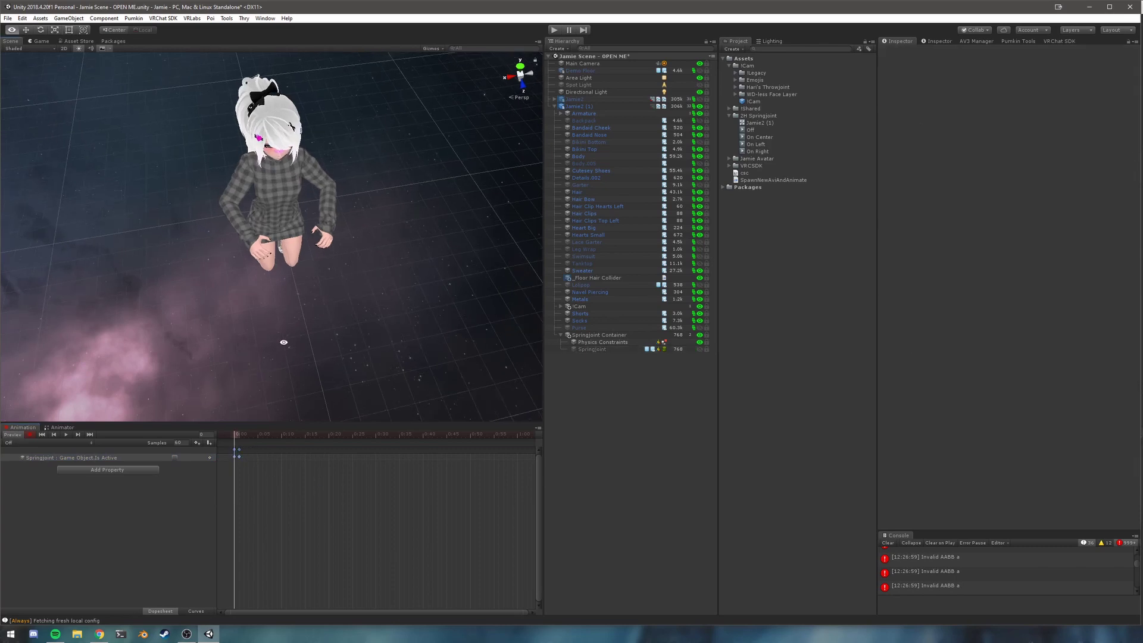
middle_click_drag(282, 339, 272, 343)
left_click(9, 435)
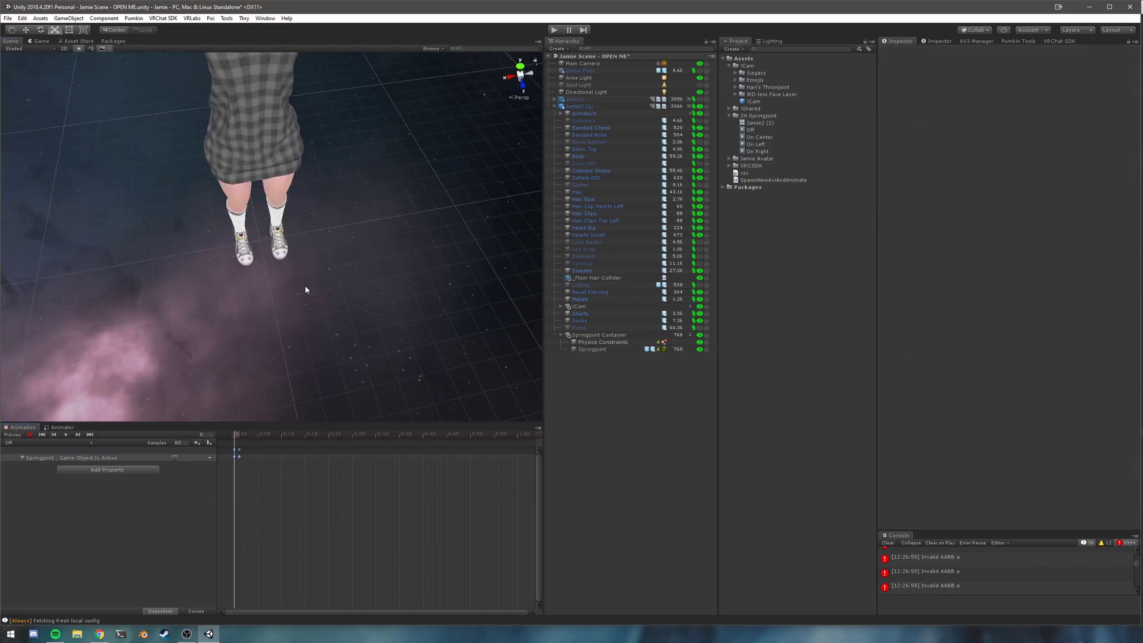
right_click_drag(303, 283, 294, 188)
scroll(298, 170, "down", 5)
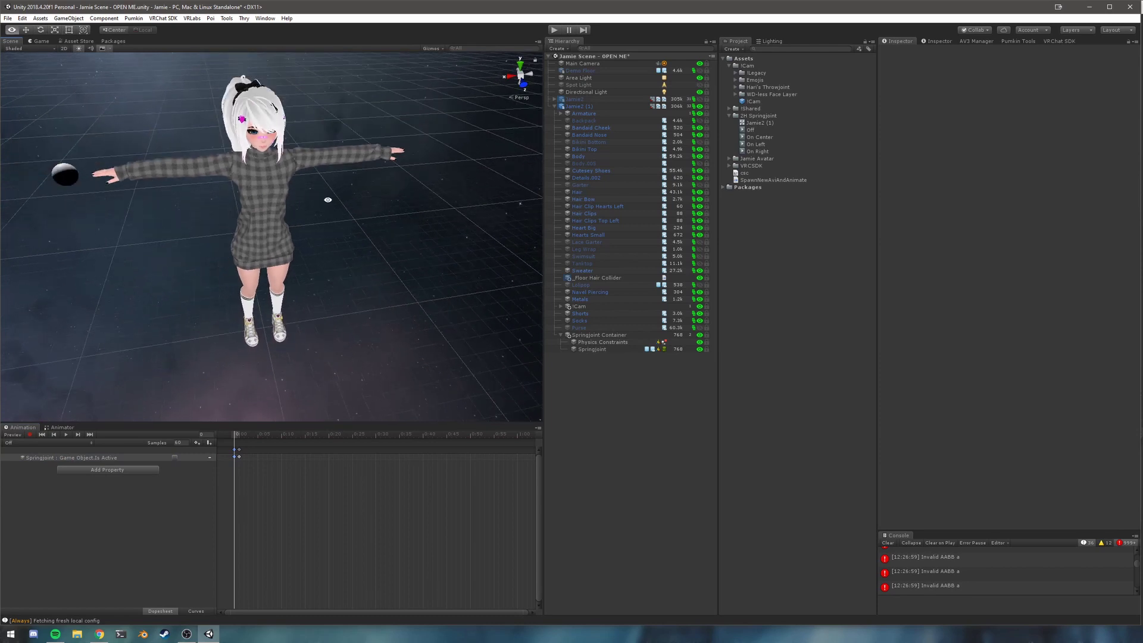
Rename the animator controller in the 2H Springjoint folder as FX.
left_click(762, 123)
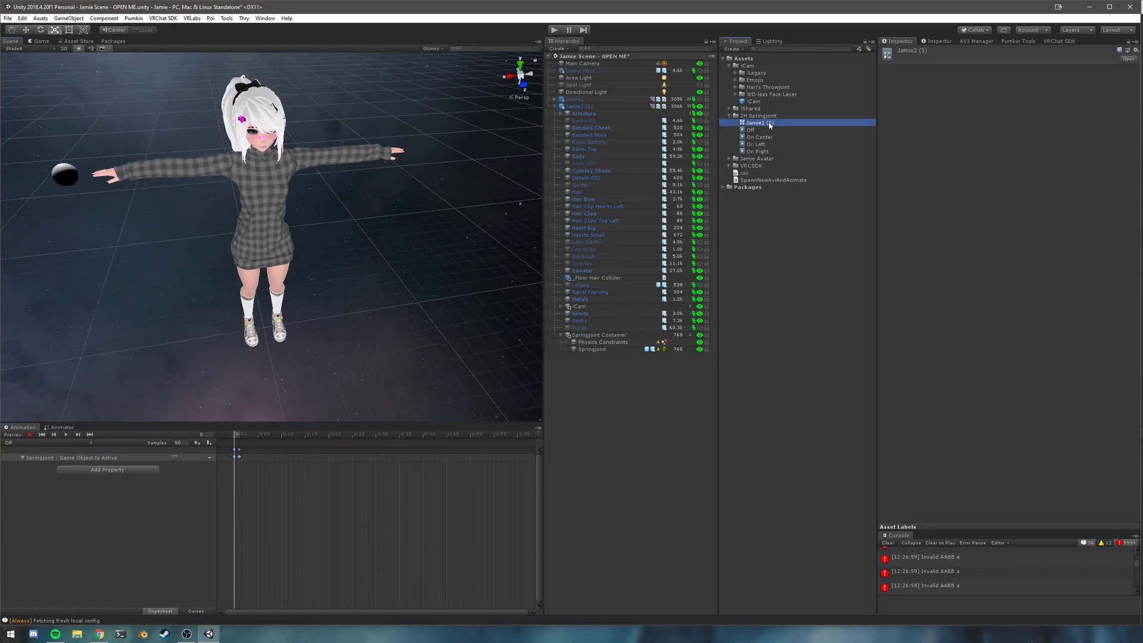
left_click(775, 125)
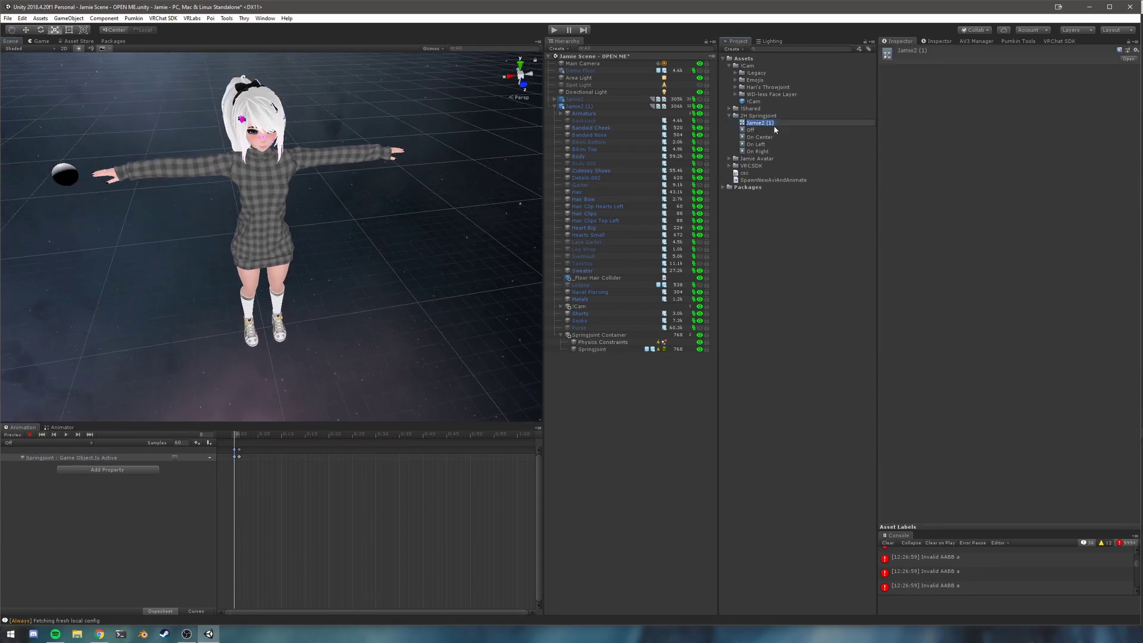
key("Return")
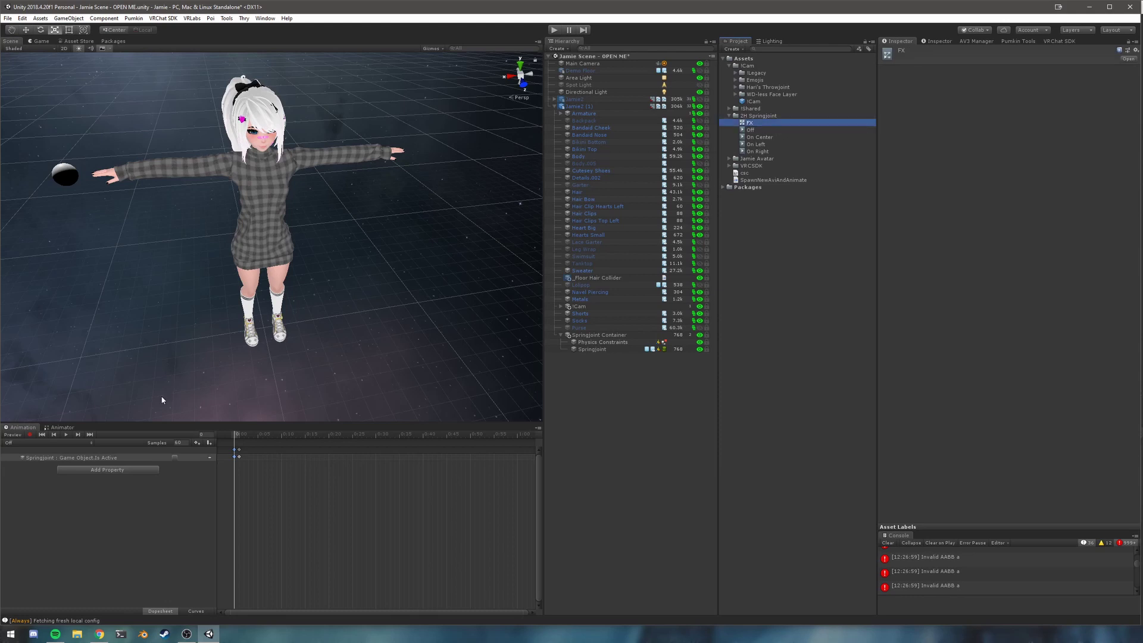
Show the FX controller's state graph, move the four clip states clear of Any State, and place Any State below Entry.
left_click(62, 428)
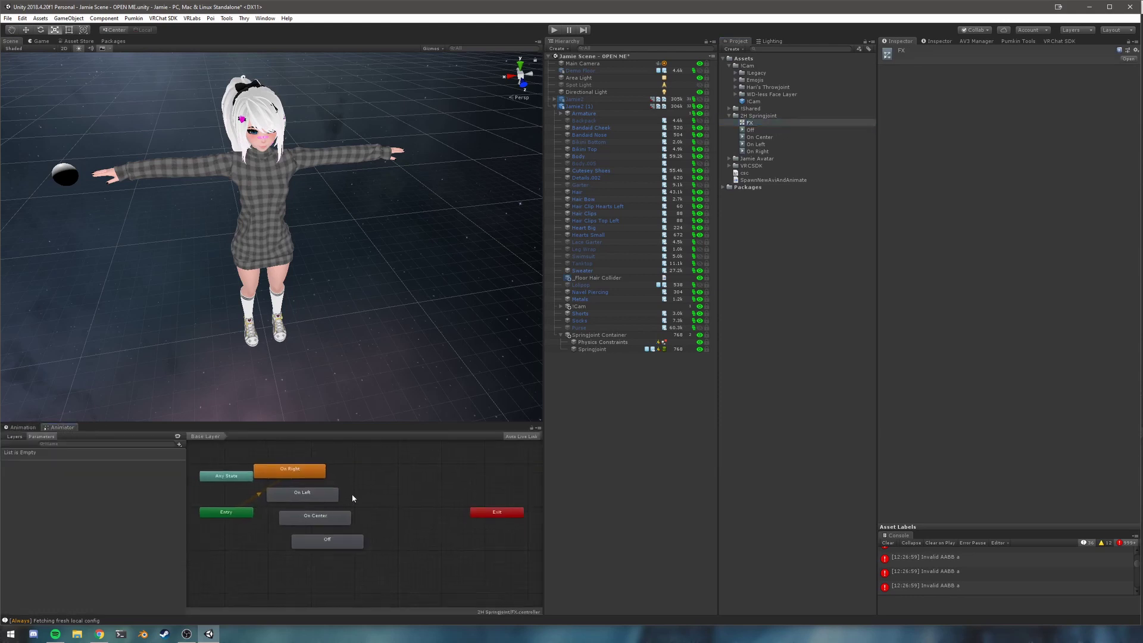
left_click(317, 441)
middle_click_drag(368, 475, 369, 484)
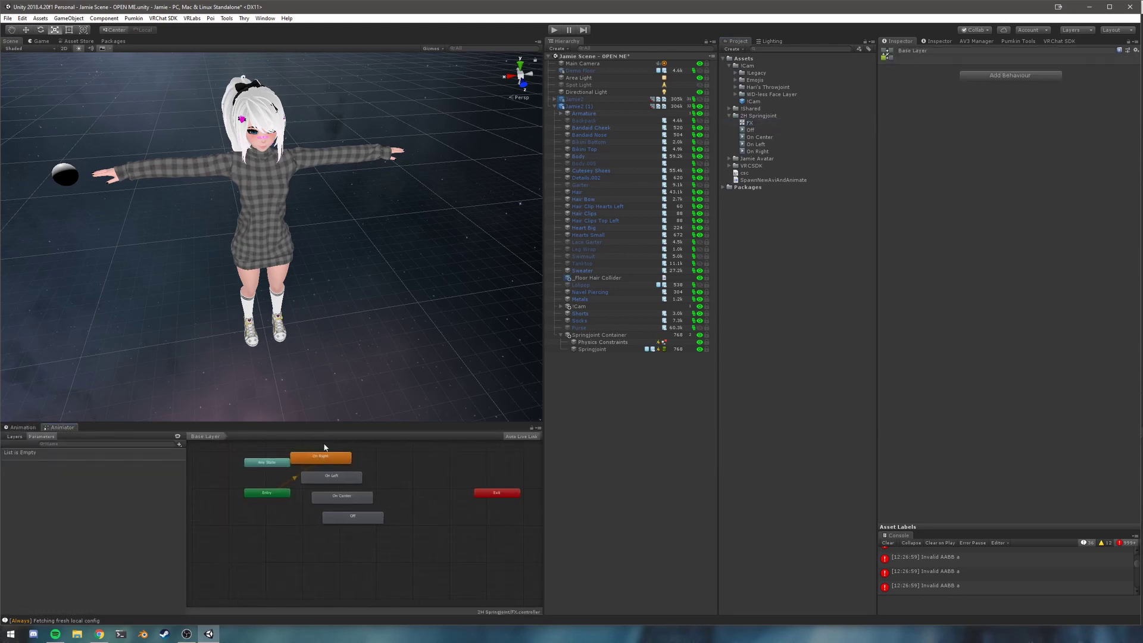
left_click_drag(324, 448, 366, 545)
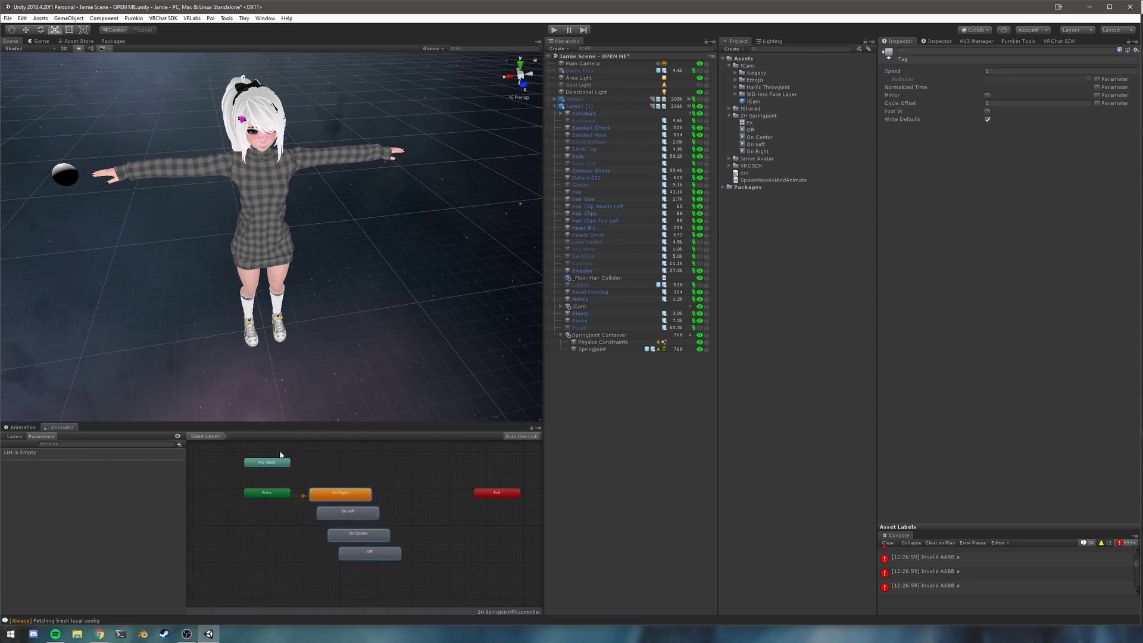
left_click(272, 467)
left_click_drag(272, 471, 268, 537)
scroll(372, 502, "up", 2)
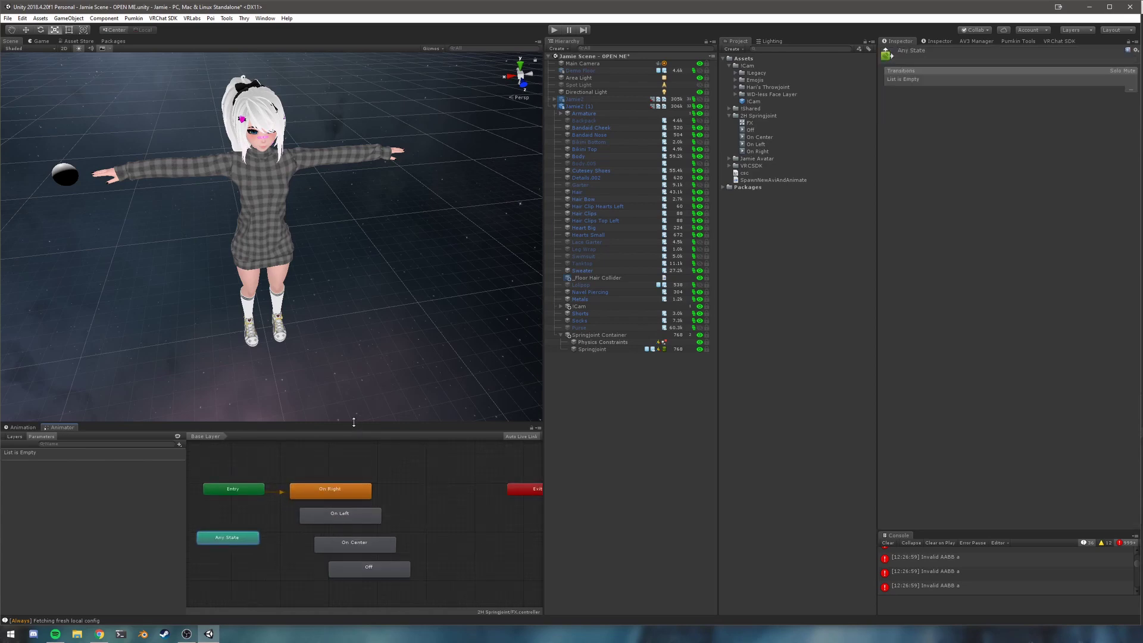
Enlarge the state graph area by shrinking the scene view and narrowing the parameters list.
left_click_drag(353, 421, 369, 172)
left_click(541, 387)
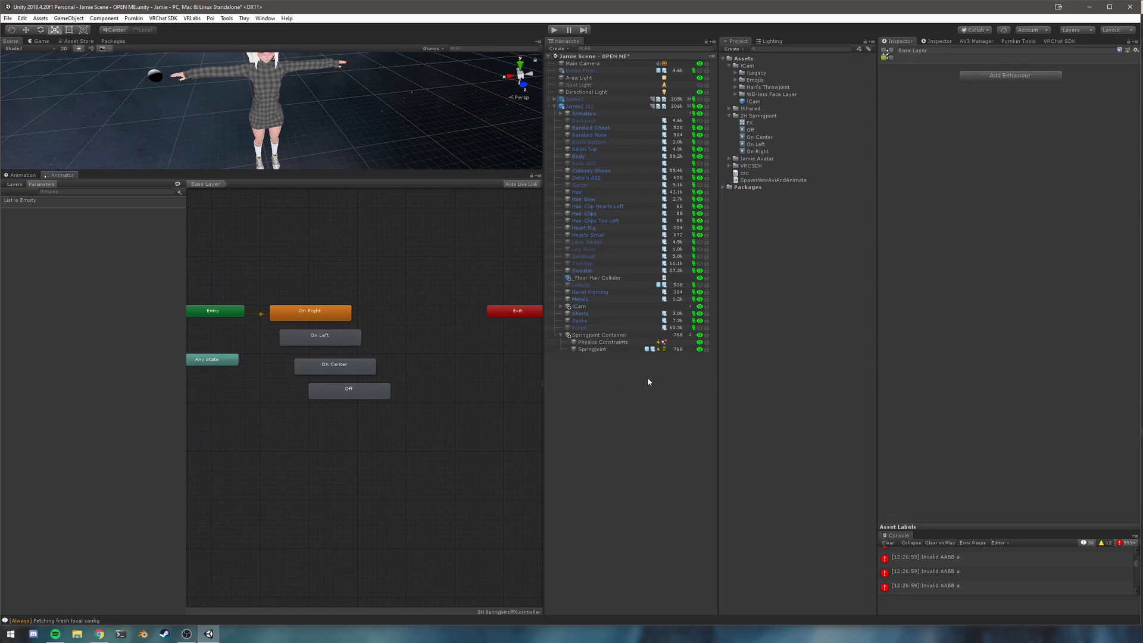
left_click_drag(185, 400, 68, 393)
scroll(349, 409, "up", 2)
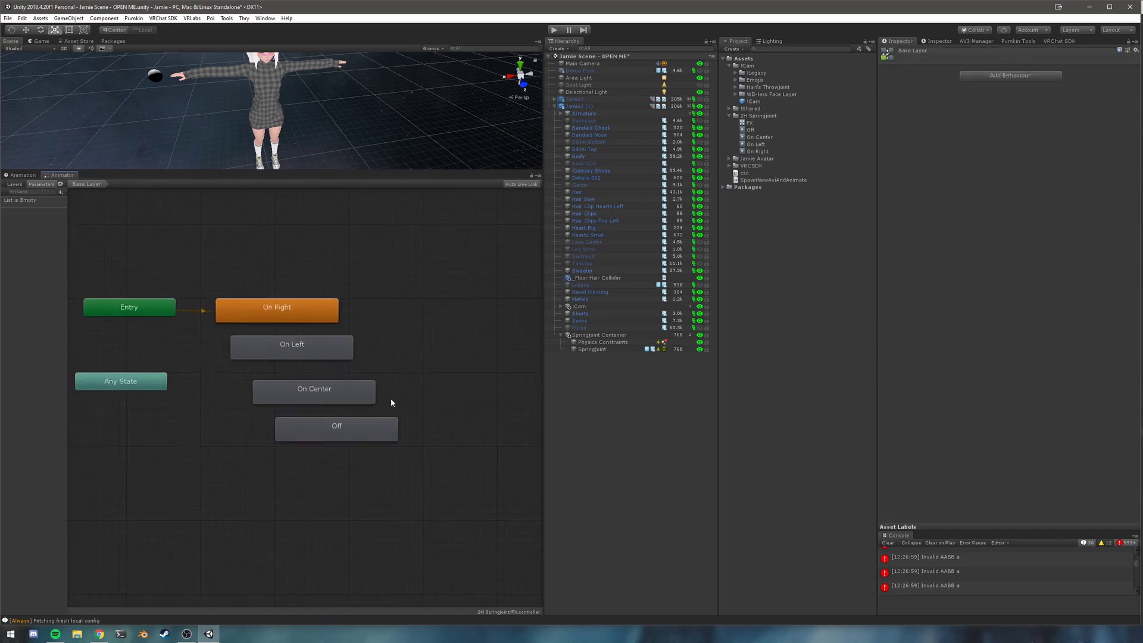
Make Off the layer's default state and place it beside Entry, with the other clip states moved down.
left_click(350, 436)
right_click(347, 431)
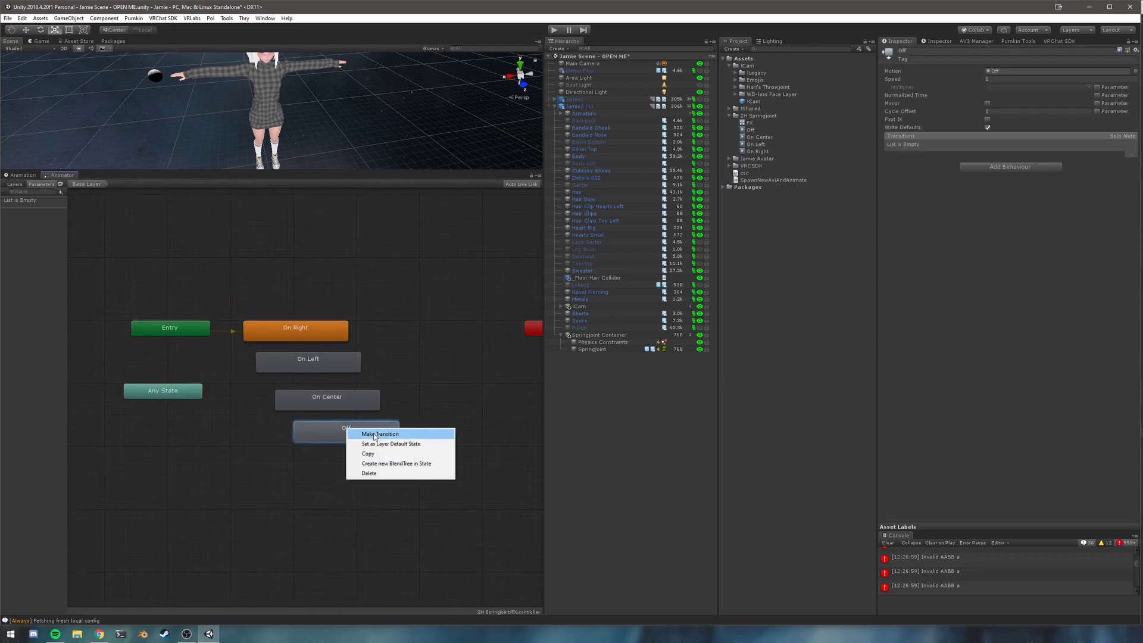
left_click(381, 445)
left_click_drag(308, 298, 330, 563)
left_click_drag(347, 435, 321, 340)
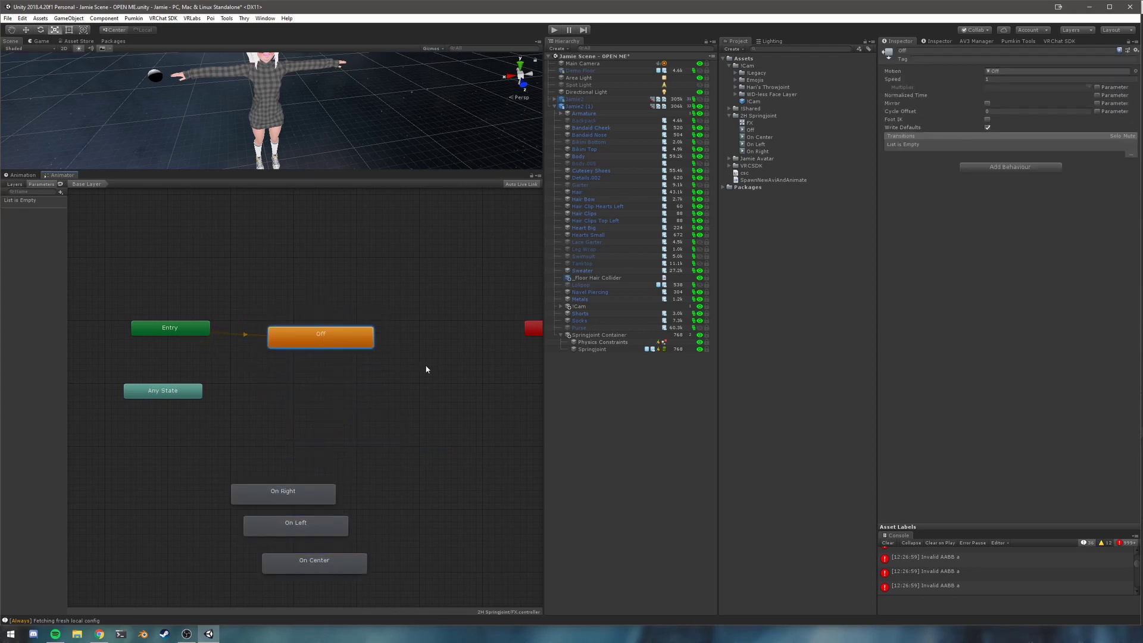
Stack On Right, On Center and On Left in a column below the Off state.
left_click_drag(311, 498, 348, 387)
left_click_drag(316, 524, 340, 461)
left_click(331, 562)
left_click_drag(331, 562, 334, 378)
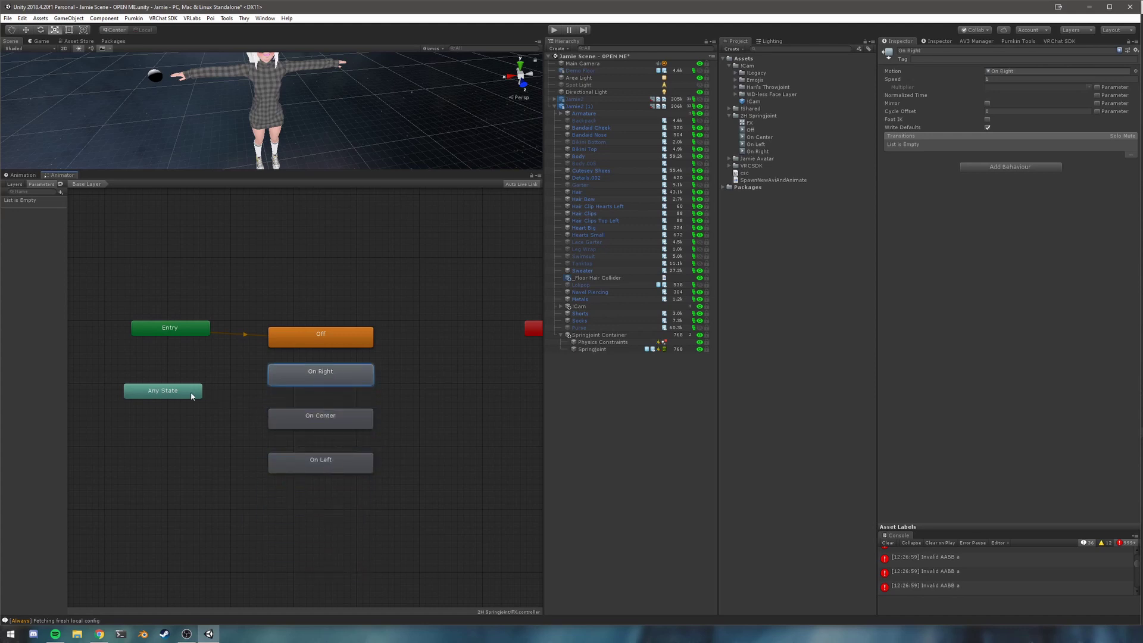
Create transitions from Any State to the Off and On Right states.
left_click_drag(191, 392, 179, 411)
right_click(175, 412)
left_click(206, 416)
left_click(310, 335)
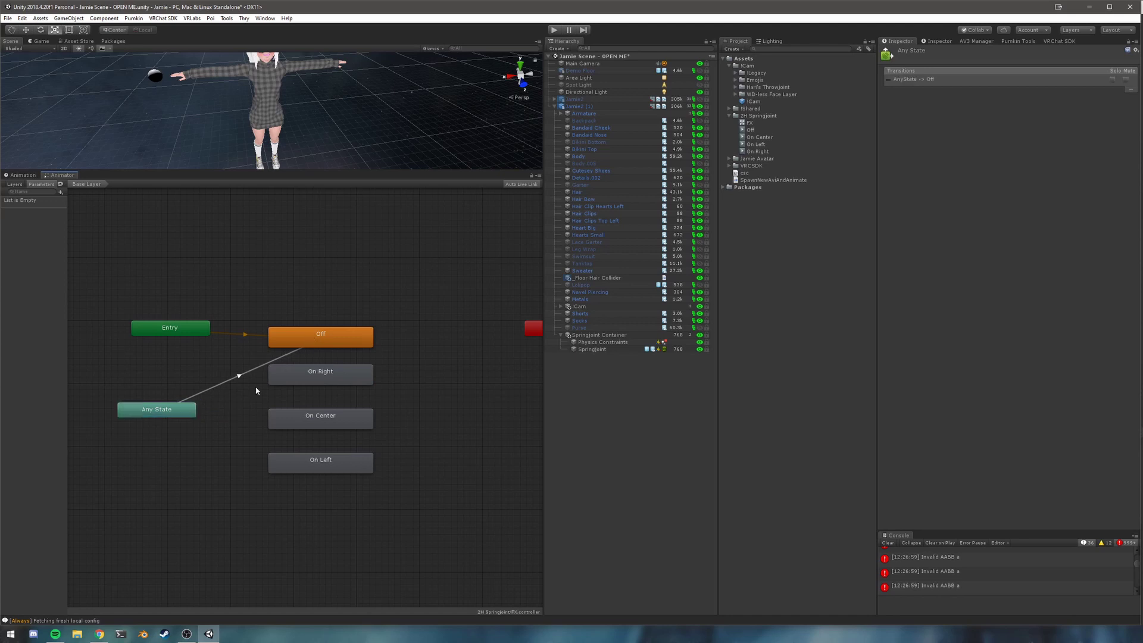
right_click(185, 411)
left_click(209, 409)
right_click(180, 413)
right_click(180, 415)
left_click(206, 416)
left_click(272, 377)
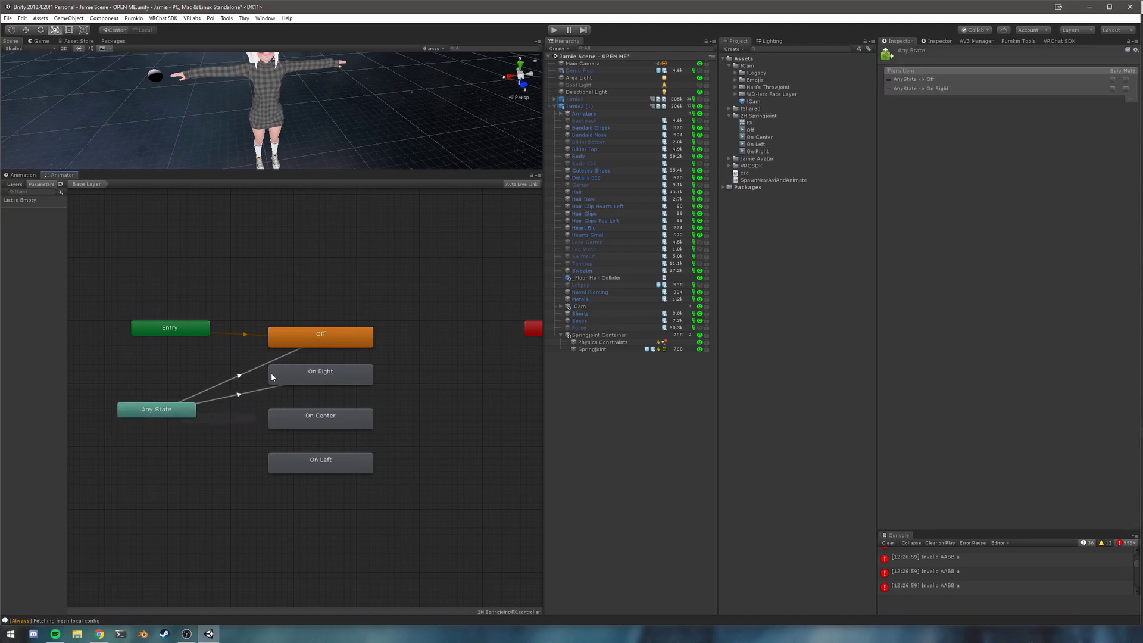
Create transitions from Any State to the On Center and On Left states.
right_click(173, 412)
left_click(206, 416)
left_click(320, 418)
right_click(174, 412)
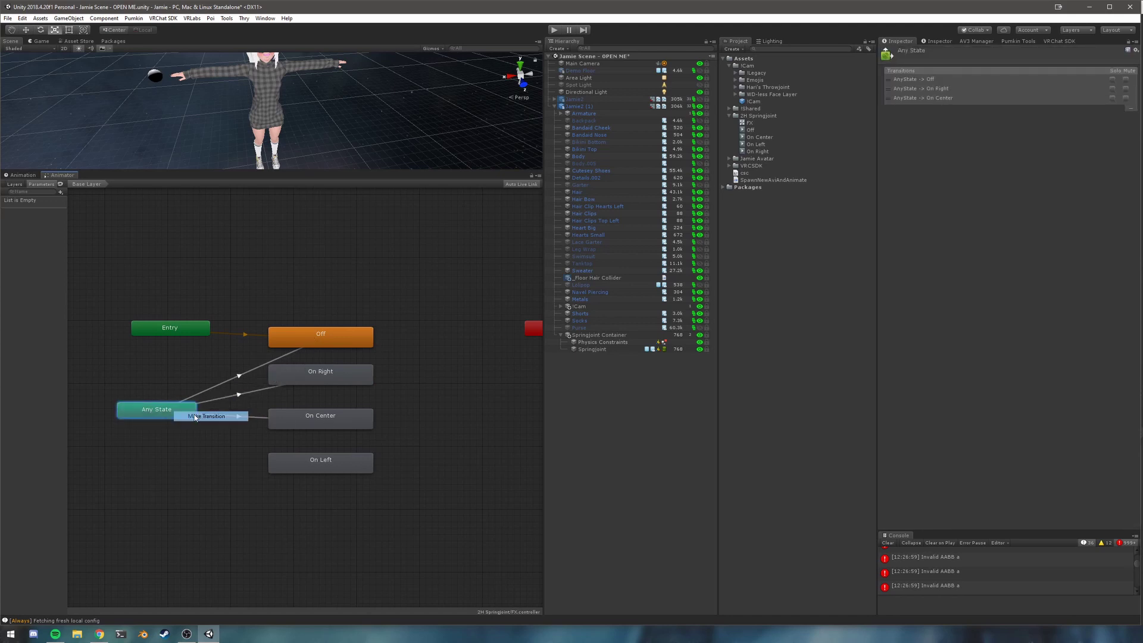
left_click(205, 416)
left_click(323, 450)
Line up Exit below and Entry above Any State, and widen the parameters list.
left_click_drag(527, 330, 132, 466)
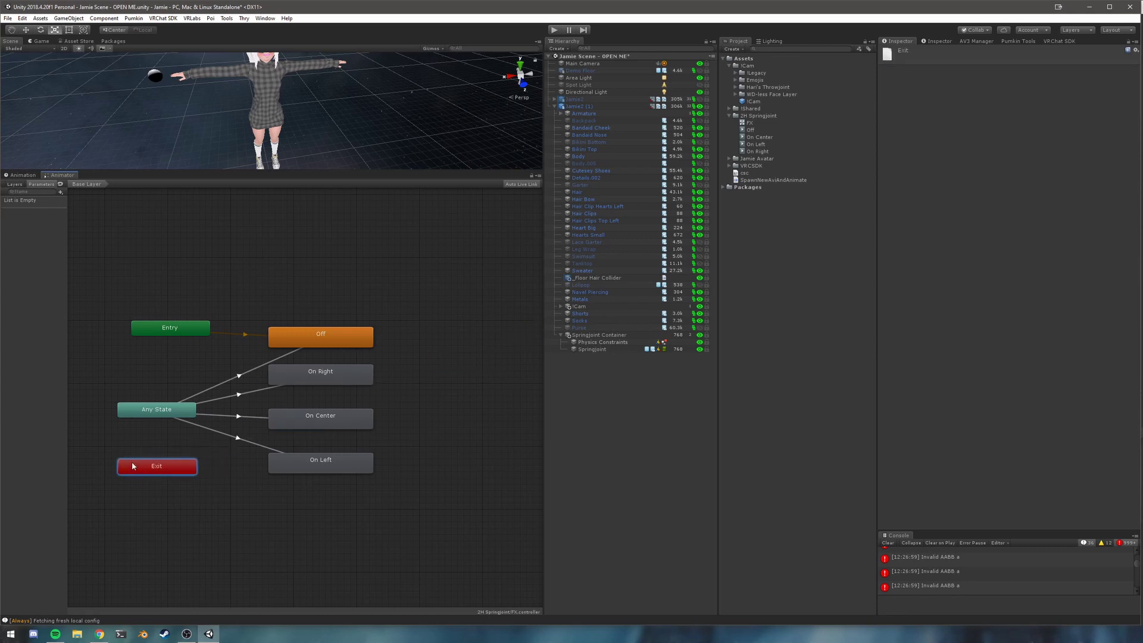
left_click_drag(176, 324, 162, 336)
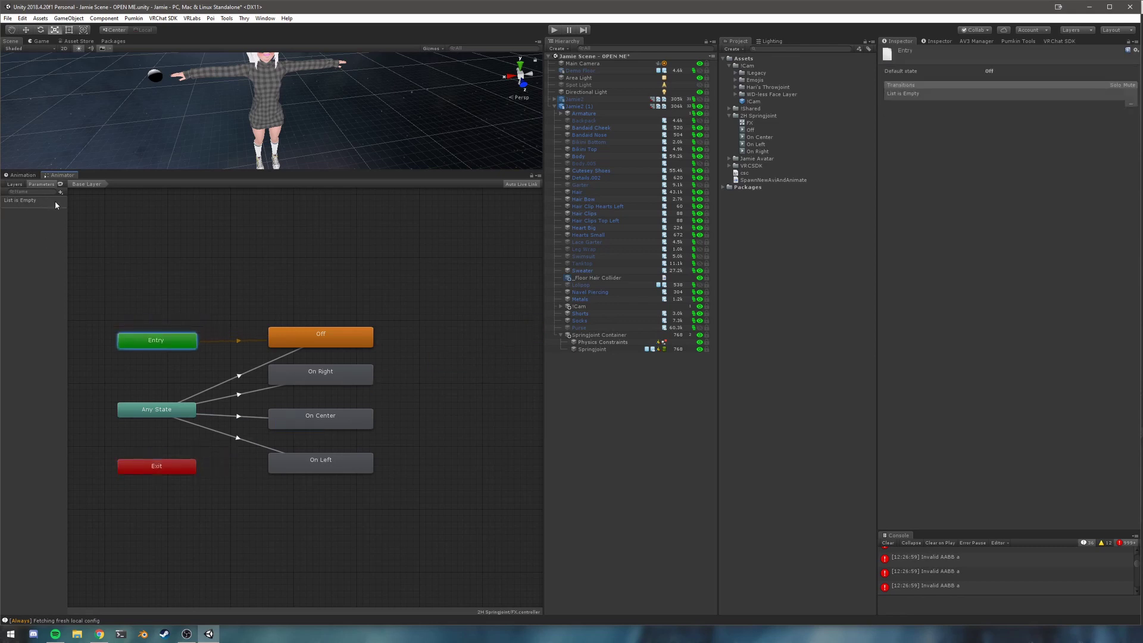
left_click_drag(68, 217, 161, 212)
Add two Int parameters named GestureLeft and GestureRight.
left_click(156, 192)
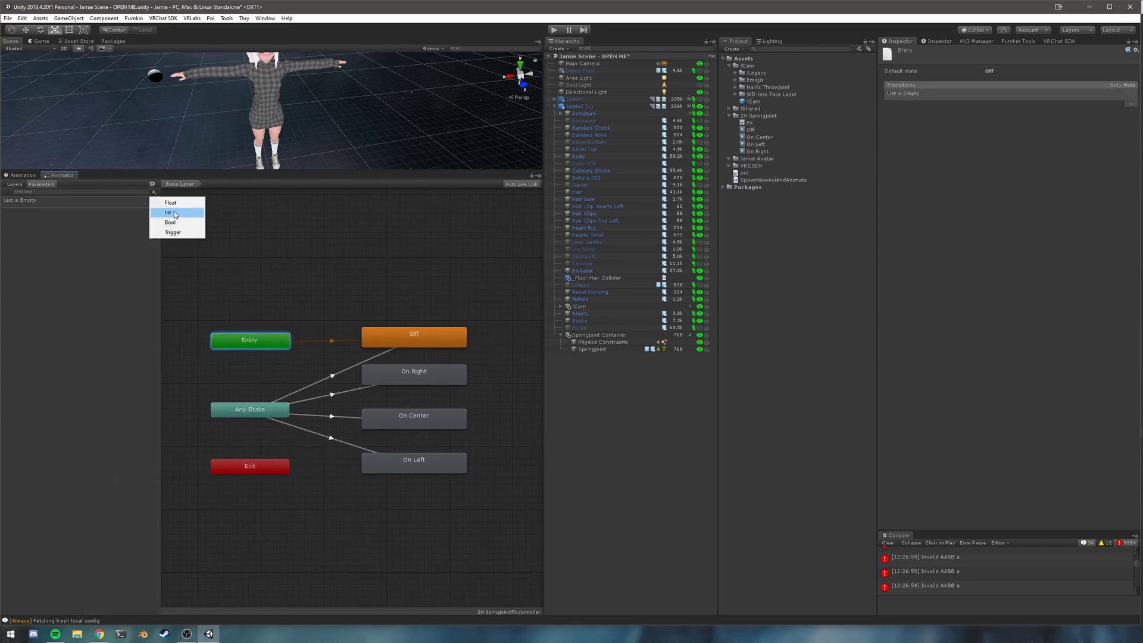
left_click(172, 214)
type("G")
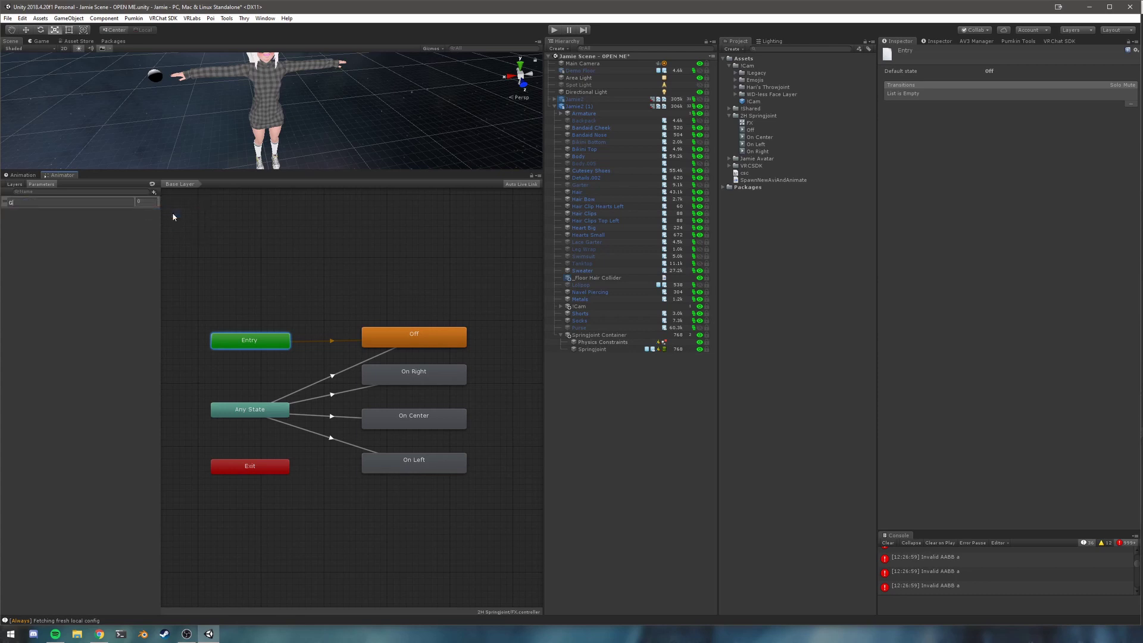
type("estureLeft")
key("Return")
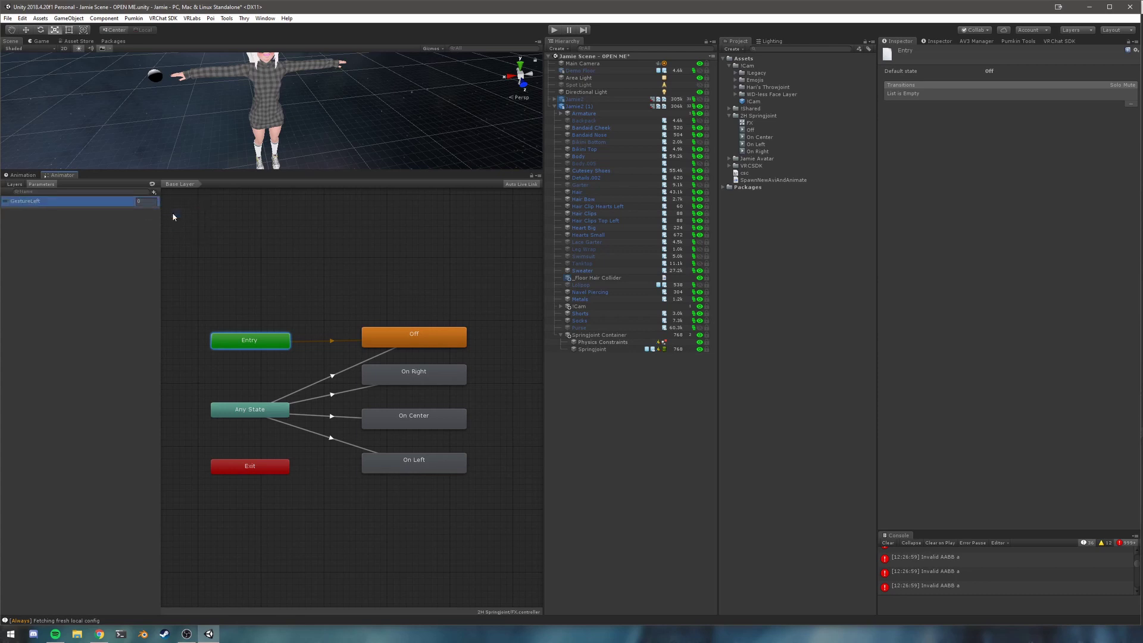
left_click(153, 192)
left_click(173, 214)
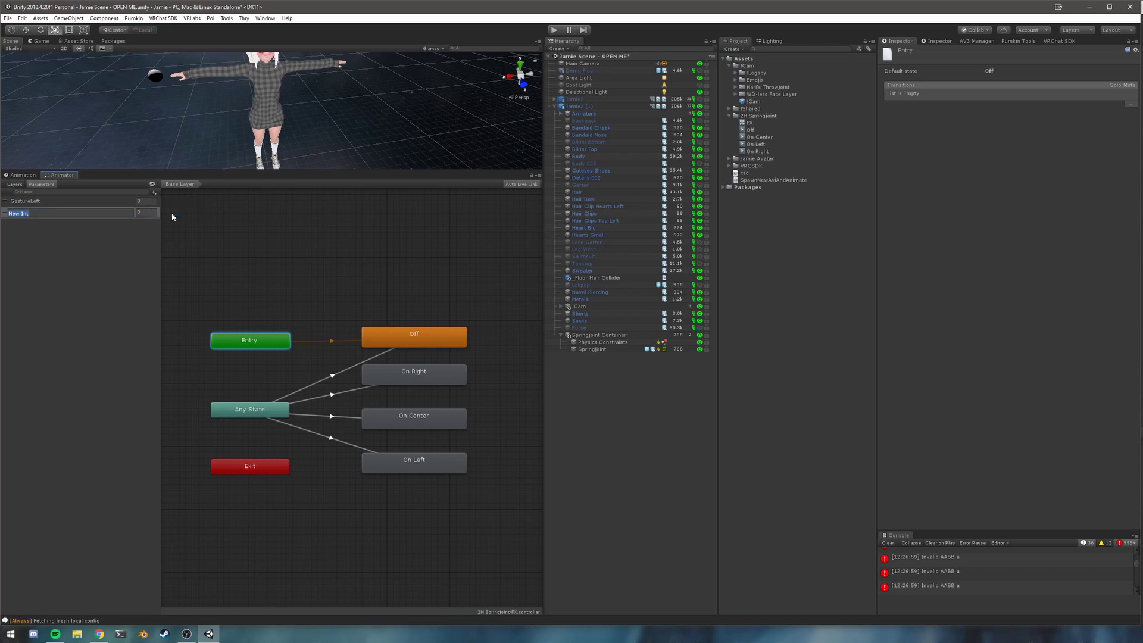
type("GestureRight")
key("Return")
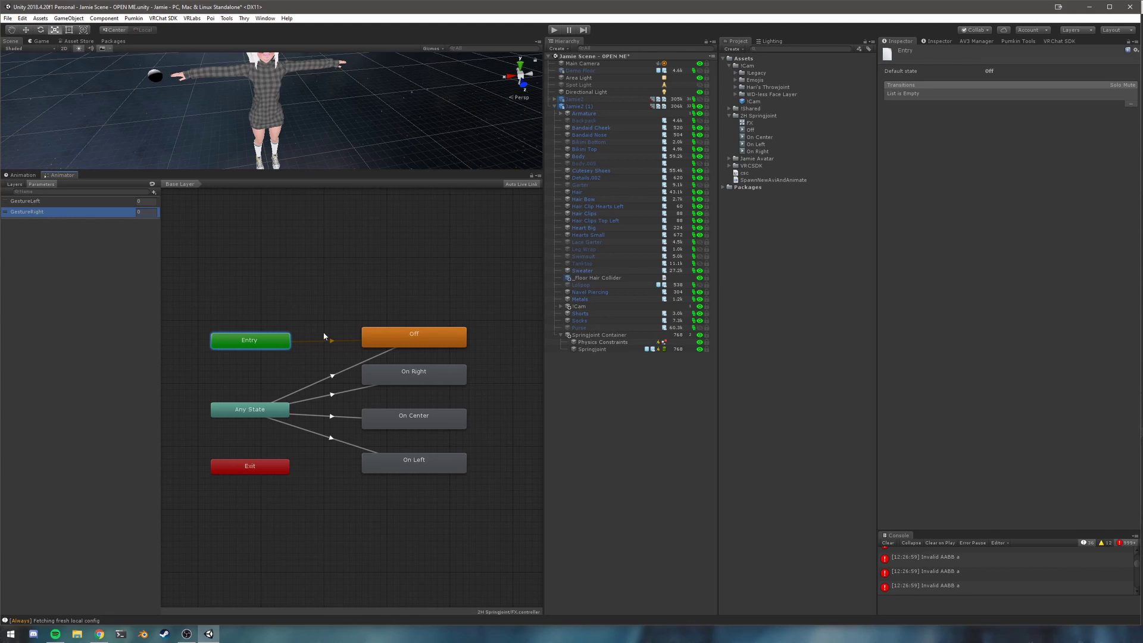
Add a Bool parameter named SJEnabled.
left_click(154, 192)
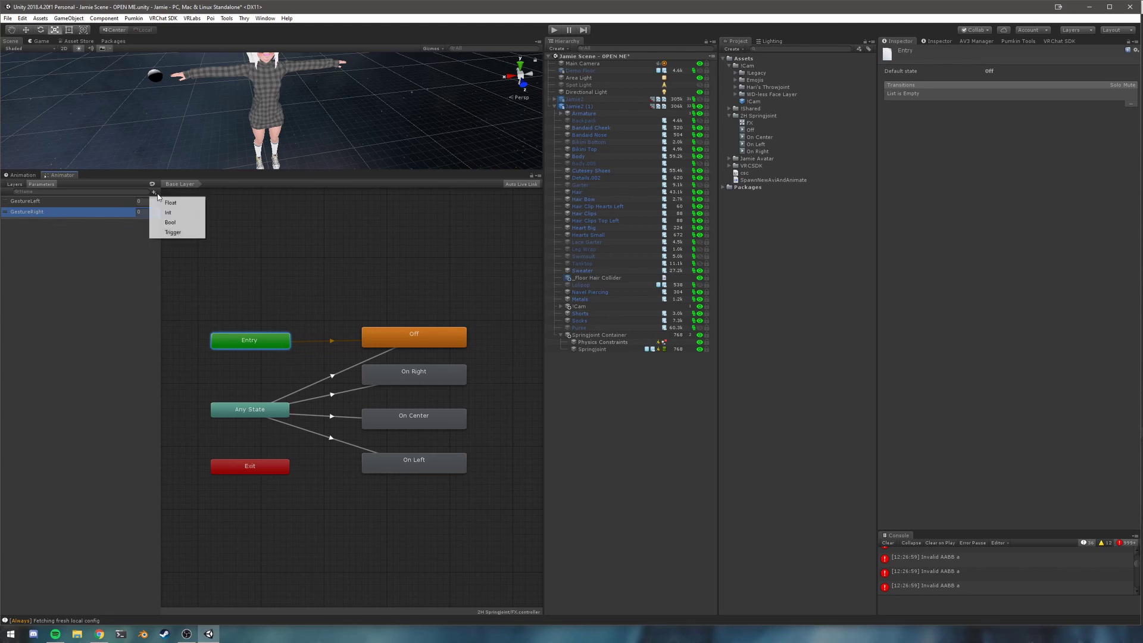
left_click(174, 225)
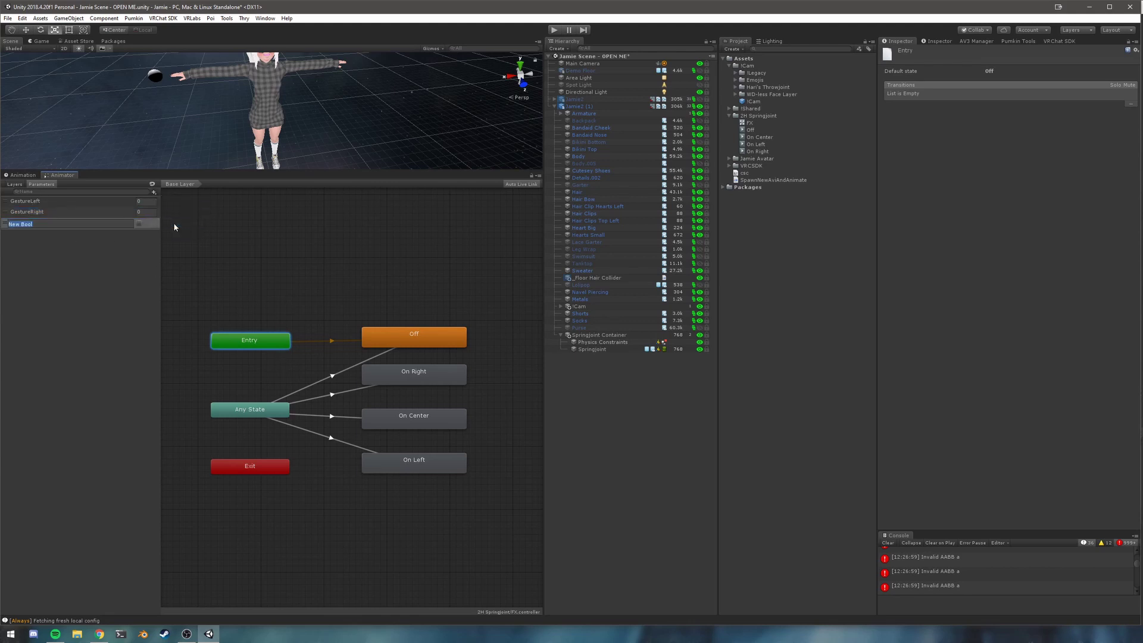
type("SJEnabled")
key("Return")
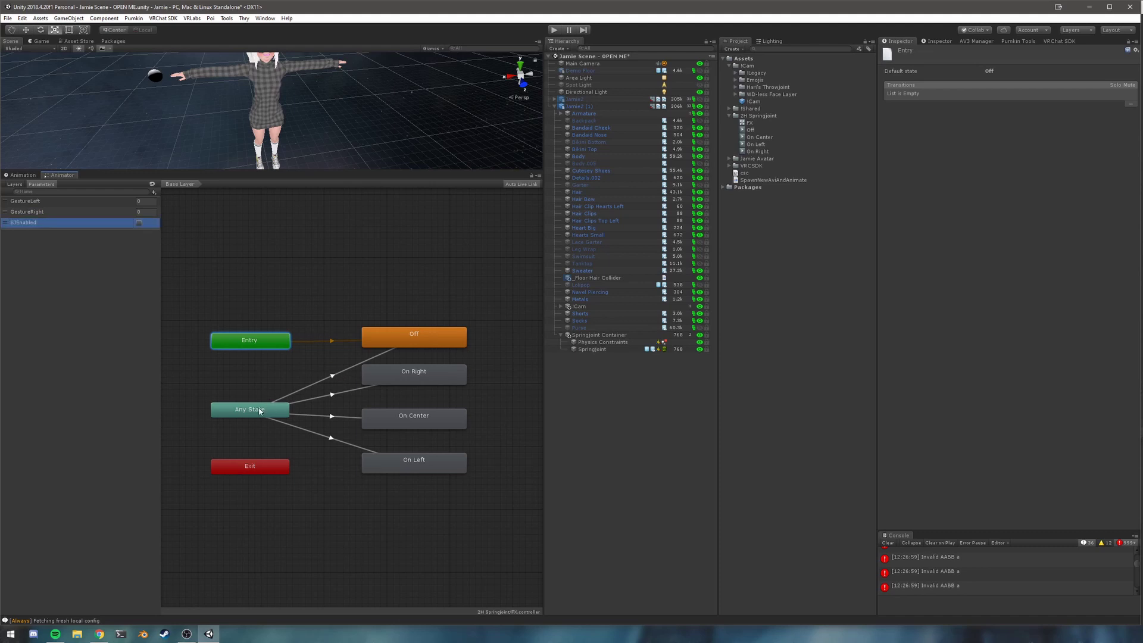
Set the transition duration from Any State to Off to 0.
left_click(334, 376)
left_click(901, 130)
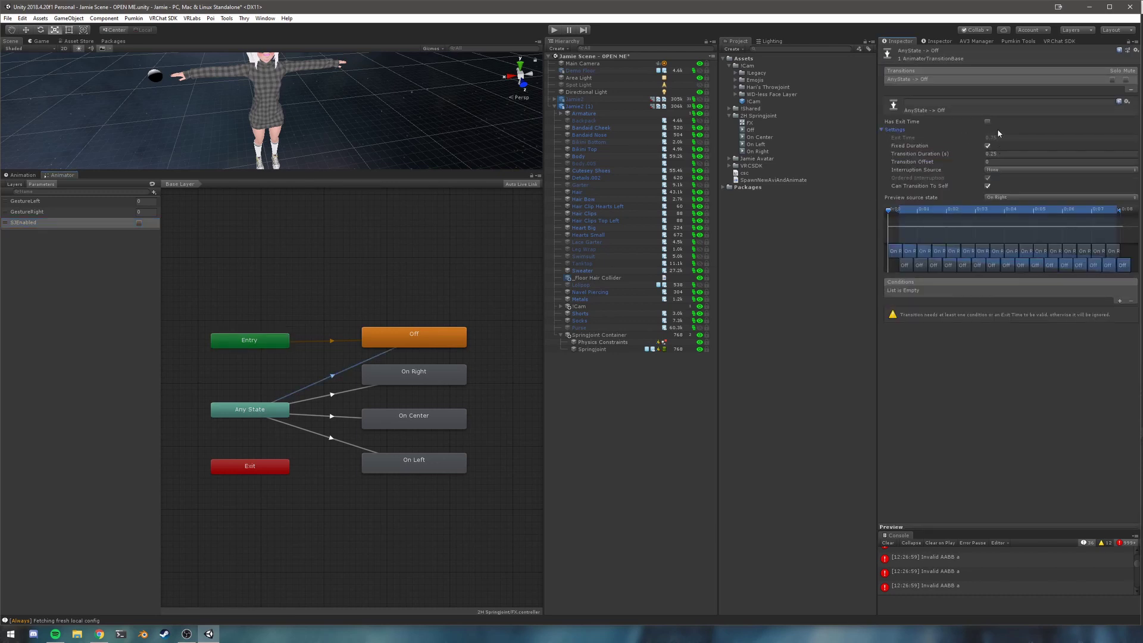
left_click(1006, 153)
type("0")
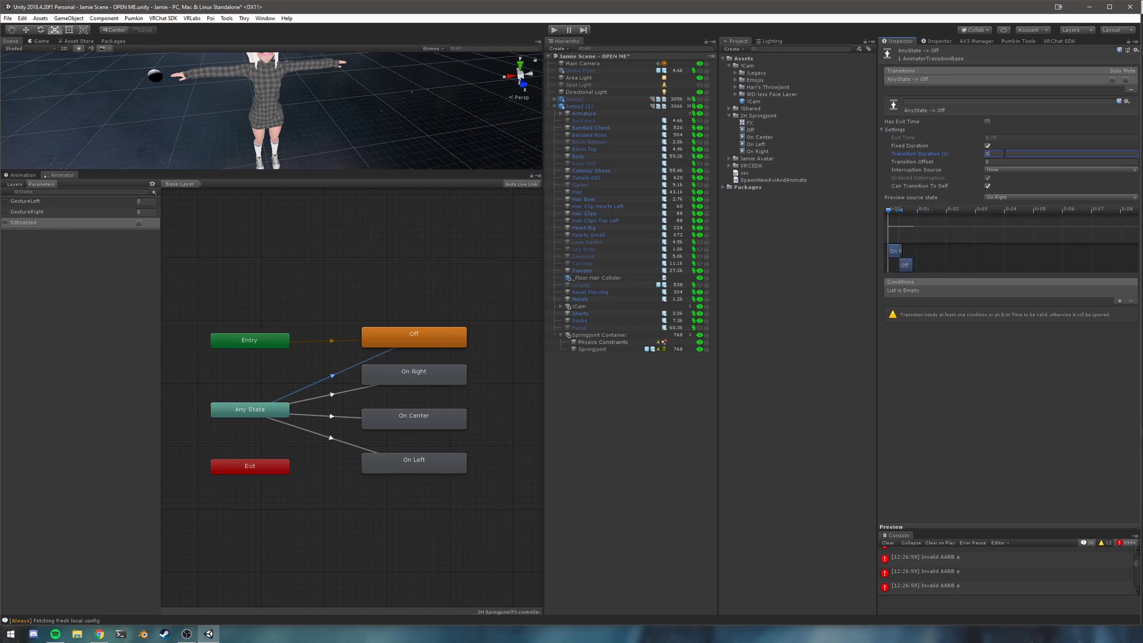
Add a condition to the Any State to Off transition requiring SJEnabled to be false.
left_click(1120, 302)
left_click(921, 292)
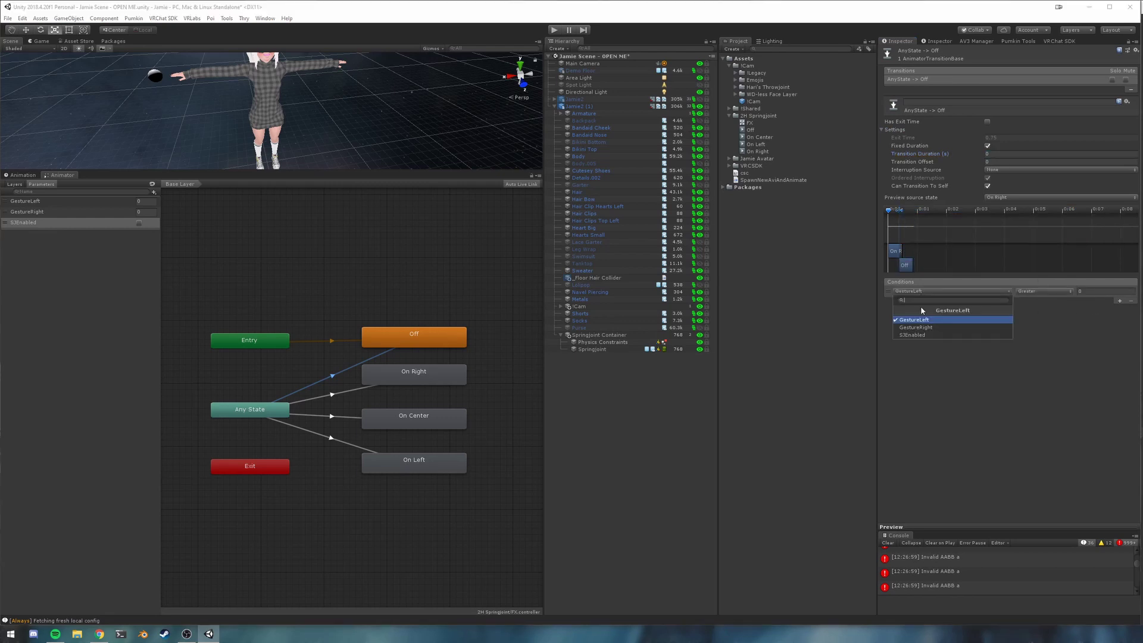
left_click(921, 335)
left_click(1042, 291)
left_click(1036, 311)
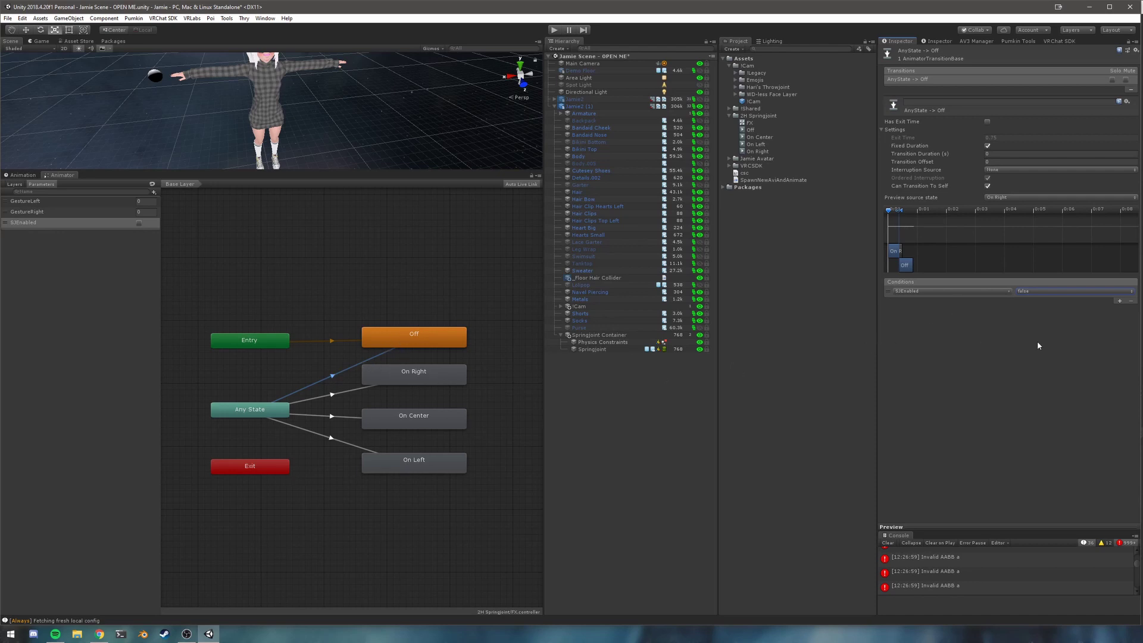
Copy the Off transition's settings and conditions onto Any State to On Right, and set its SJEnabled condition to true.
right_click(921, 79)
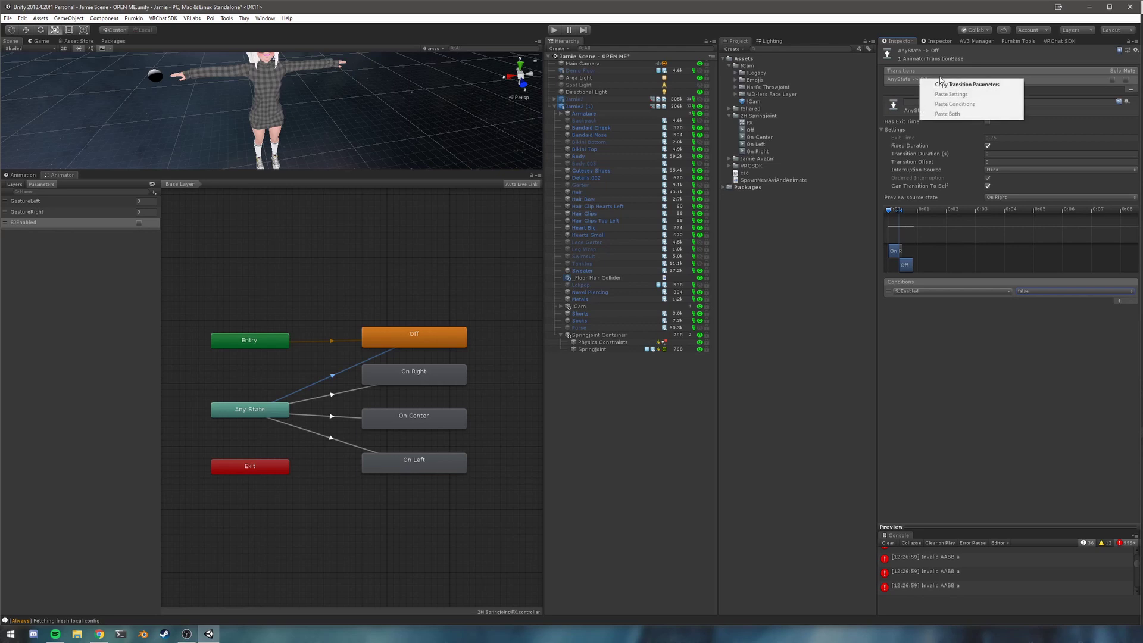
left_click(933, 86)
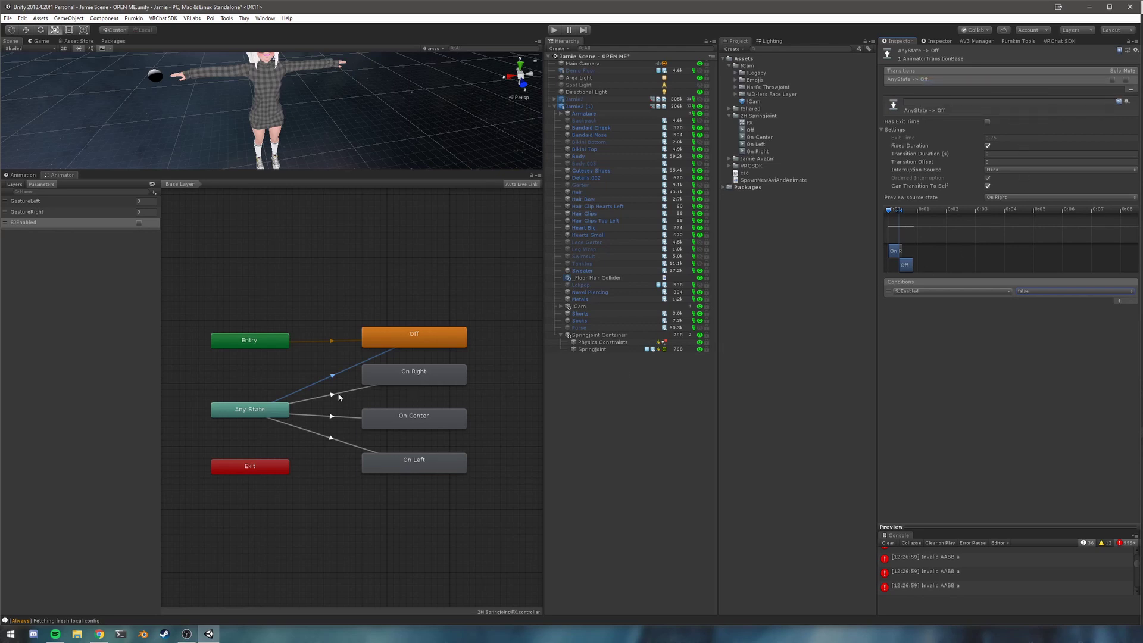
left_click(322, 397)
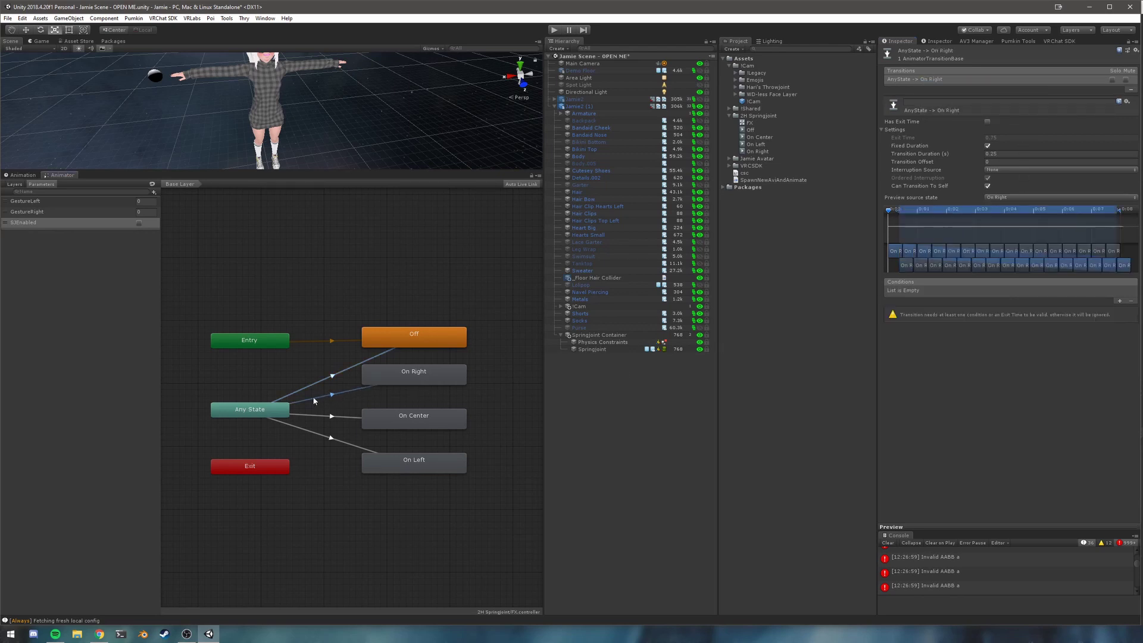
right_click(971, 82)
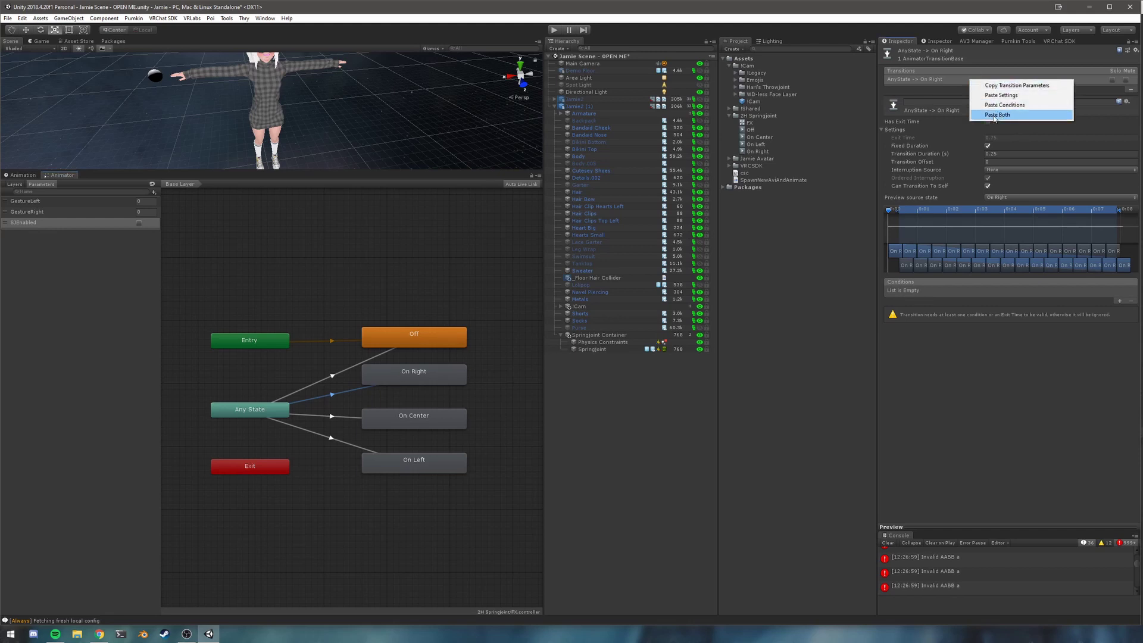
left_click(997, 115)
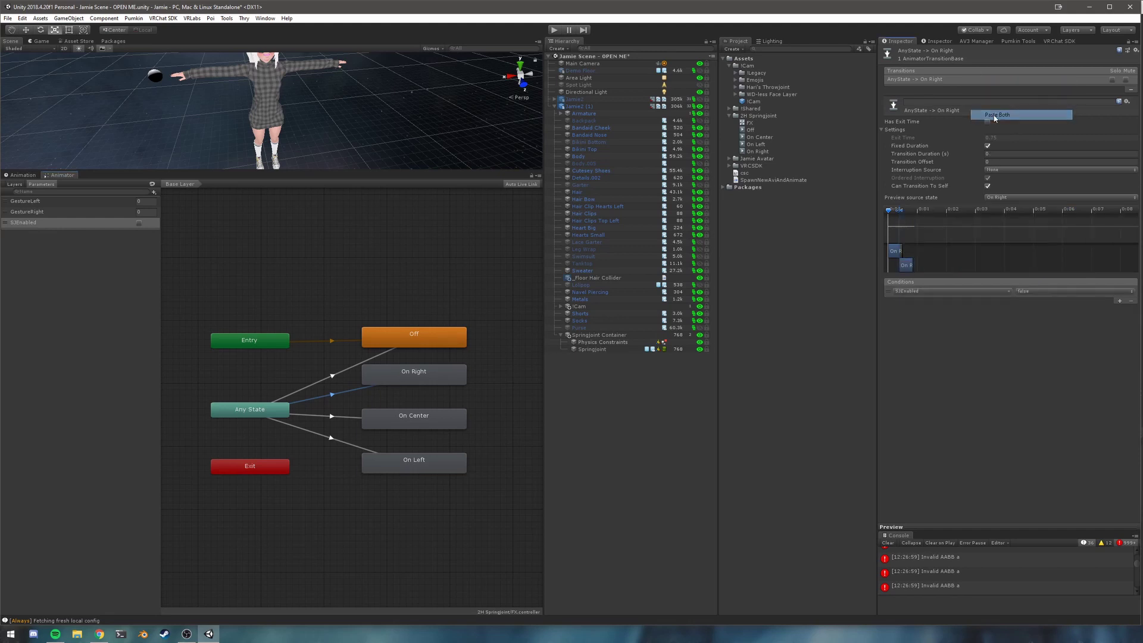
left_click(1116, 292)
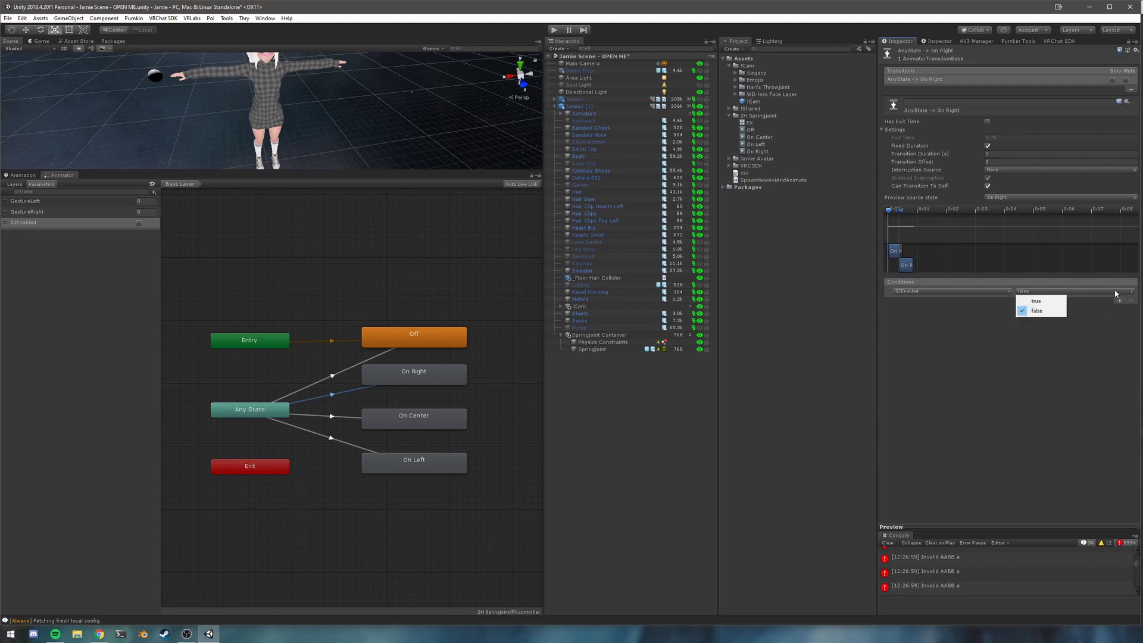
left_click(1045, 301)
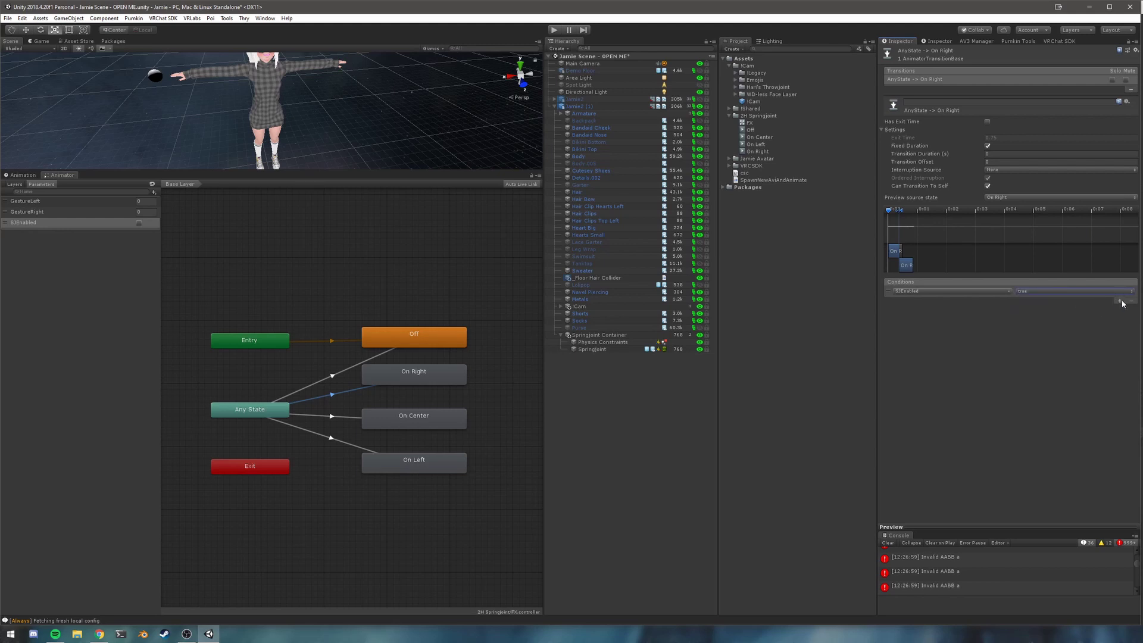
Add two more conditions to the On Right transition, one on GestureRight and one on GestureLeft.
left_click(1120, 301)
left_click(1120, 311)
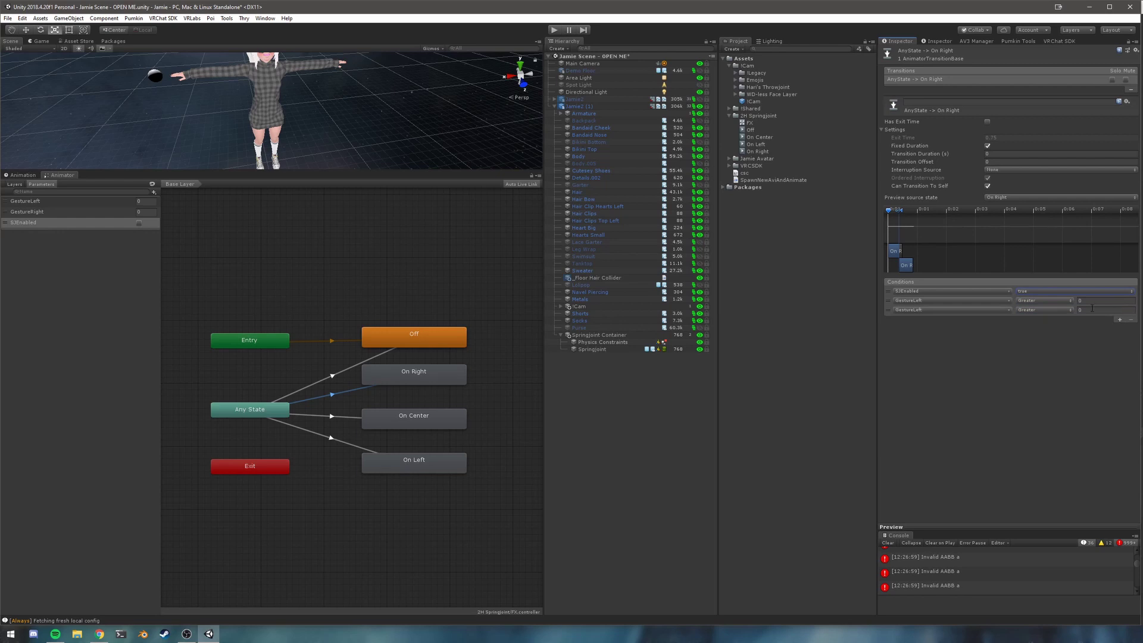
left_click(907, 302)
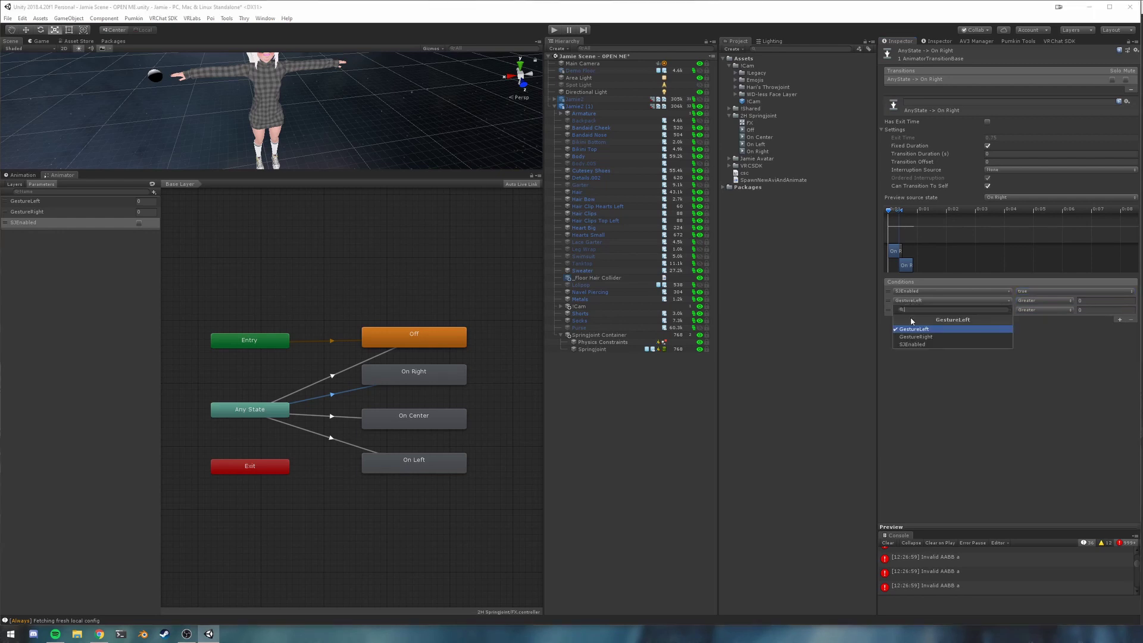
left_click(911, 337)
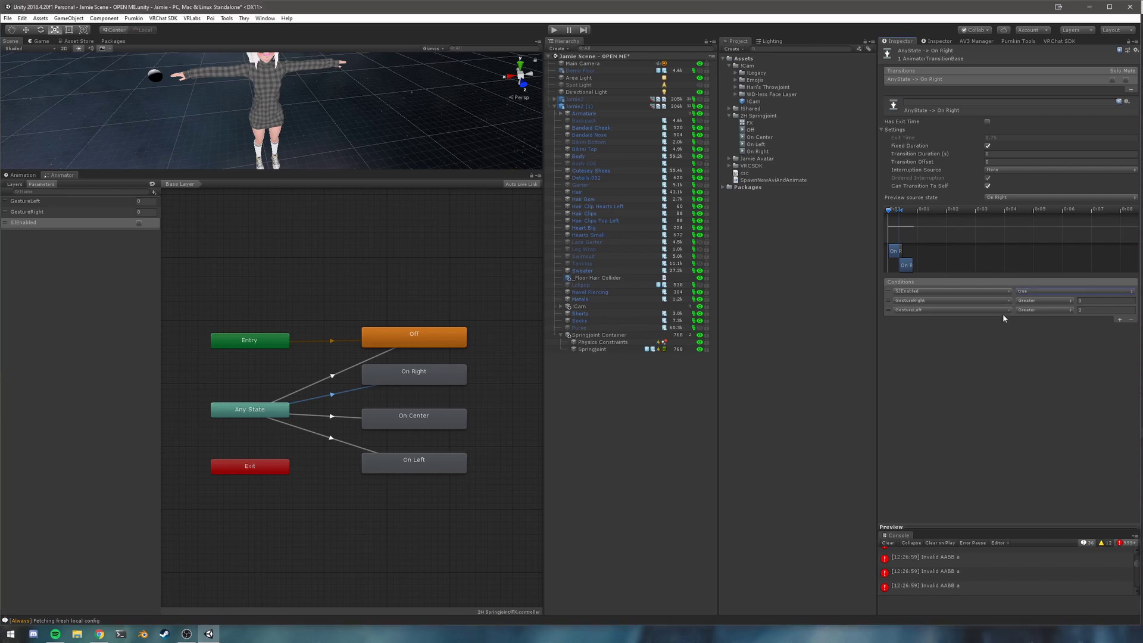
Set the On Right transition's gesture conditions to GestureRight Equals 3 and GestureLeft NotEqual 3.
left_click(1035, 302)
left_click(1035, 330)
left_click(1104, 300)
type("3")
left_click(1012, 309)
left_click(1036, 348)
left_click(1085, 310)
Copy the On Right transition's settings and conditions onto Any State to On Center, and change its GestureLeft condition to Equals.
right_click(964, 86)
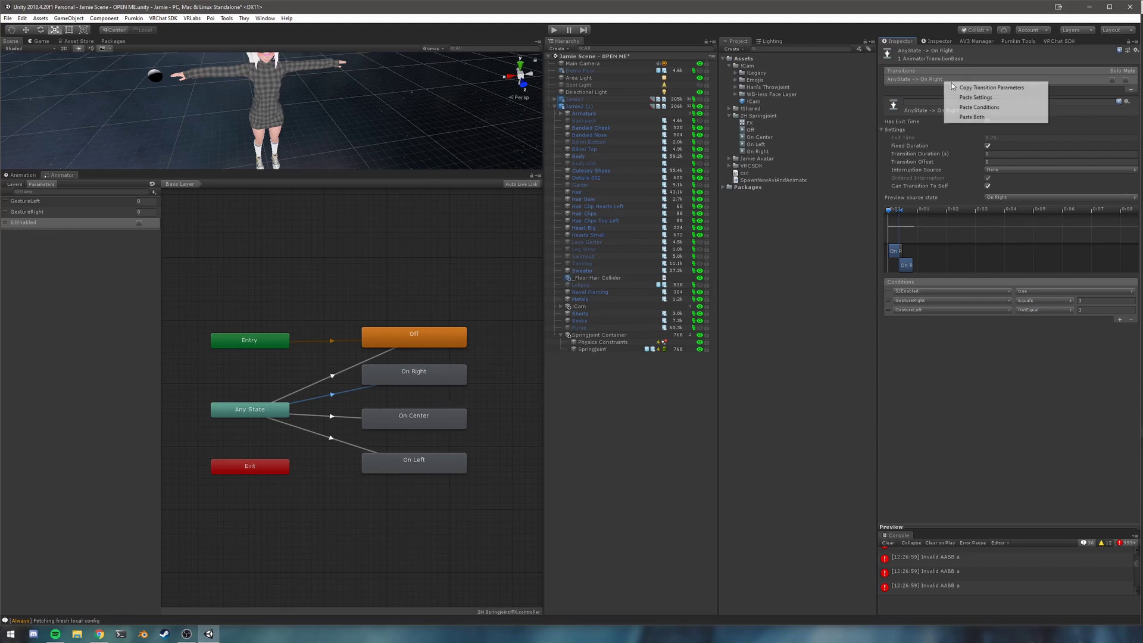
left_click(972, 88)
left_click(342, 415)
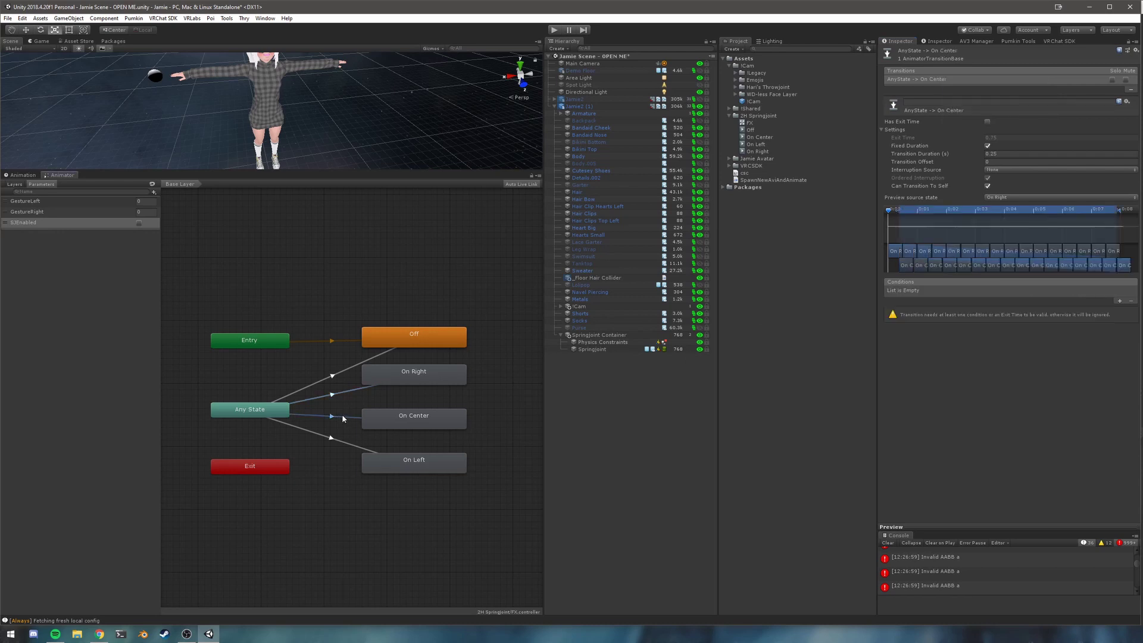
right_click(946, 79)
left_click(970, 113)
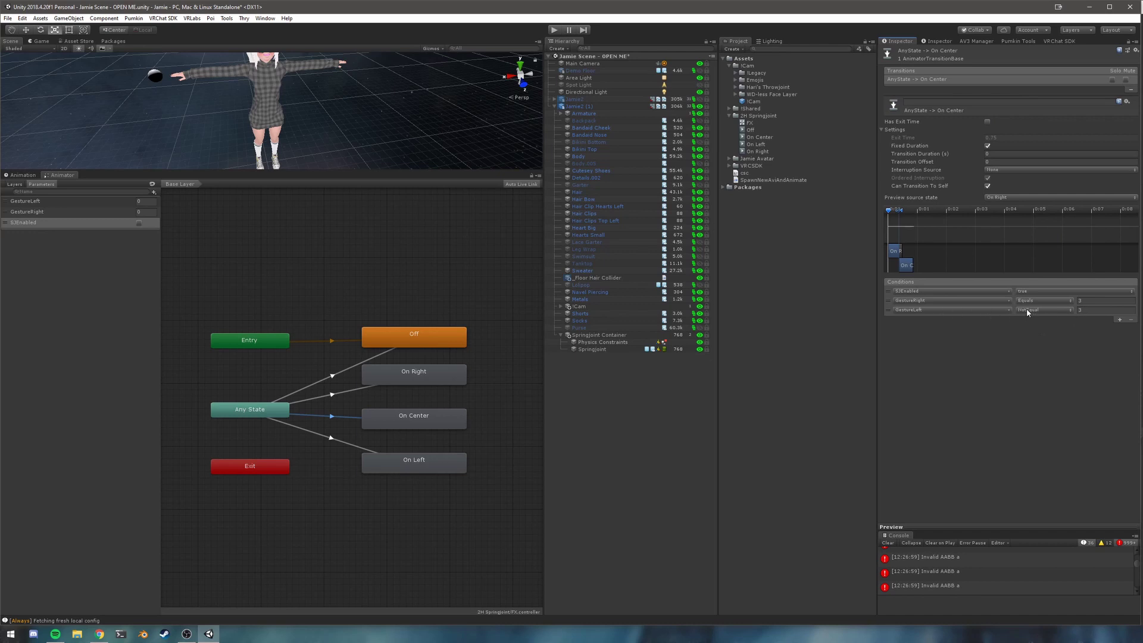
left_click(1029, 310)
left_click(1036, 339)
Paste the copied settings and conditions onto Any State to On Left, with GestureRight as NotEqual and GestureLeft as Equals.
left_click(358, 448)
right_click(912, 79)
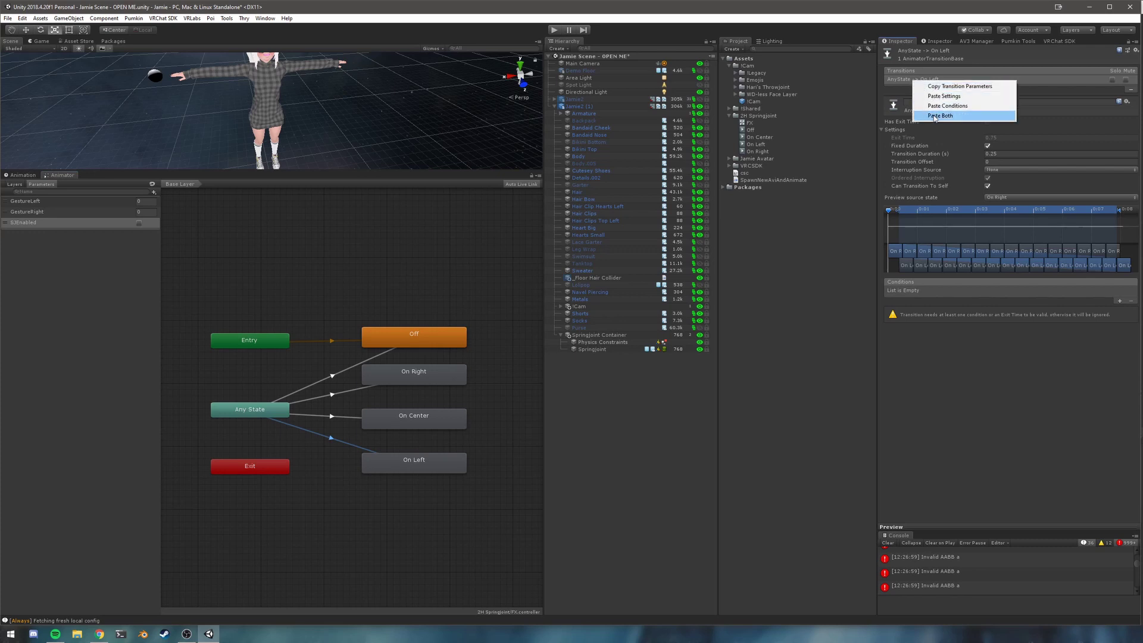
left_click(944, 115)
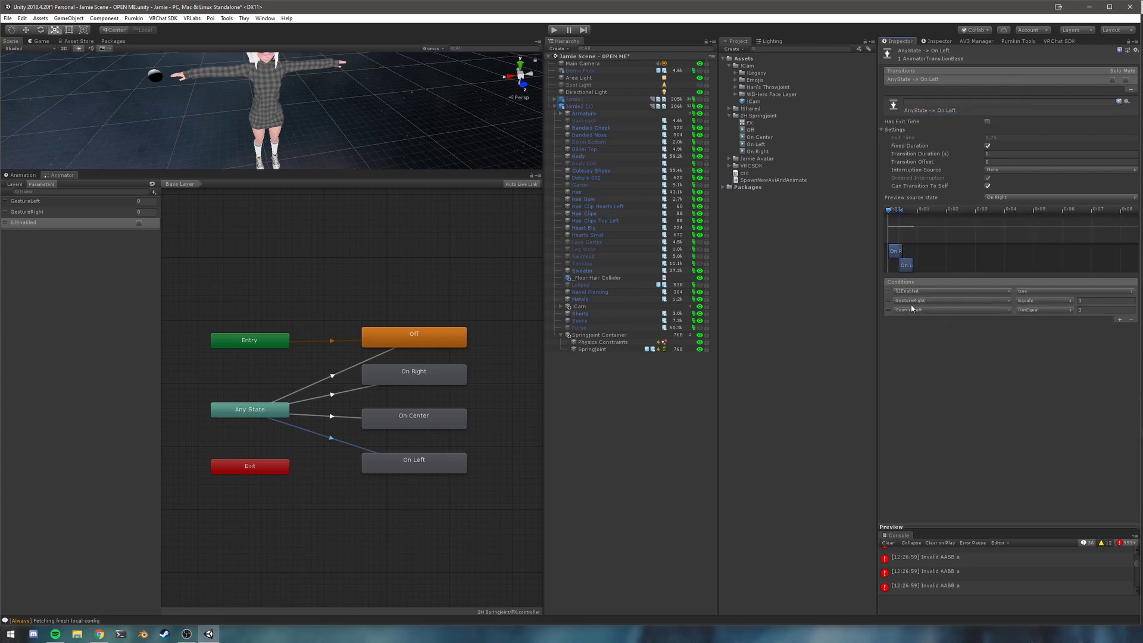
left_click(1042, 300)
left_click(1033, 339)
left_click(1033, 310)
left_click(1039, 337)
Enlarge the Scene view, start play mode, and turn on the SJEnabled parameter to test the controller.
scroll(415, 470, "up", 2)
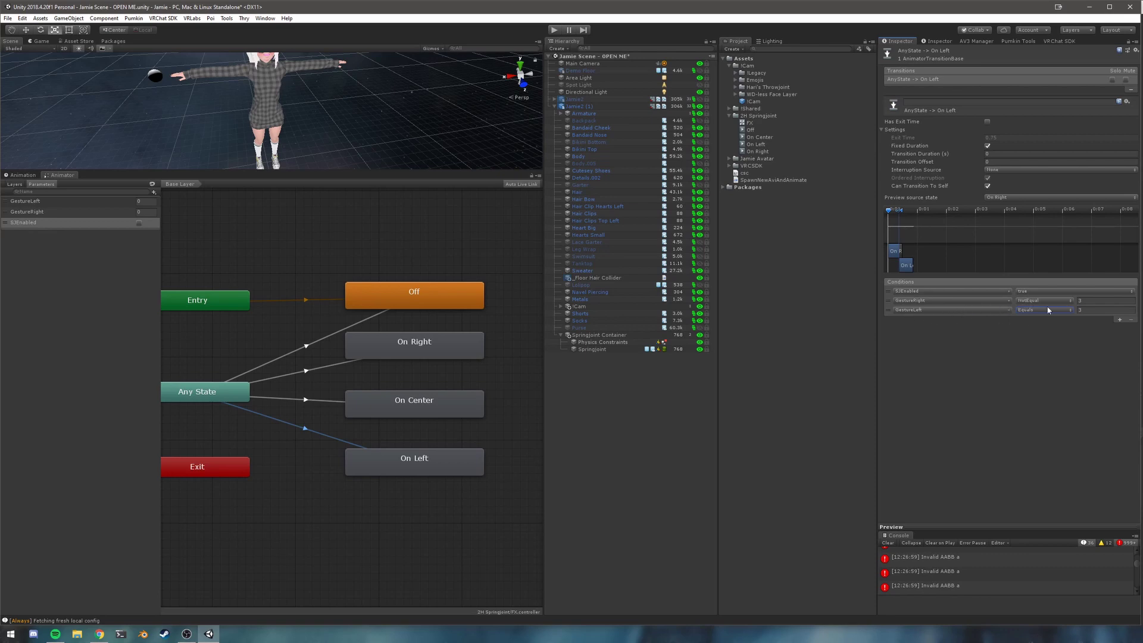
scroll(375, 294, "down", 2)
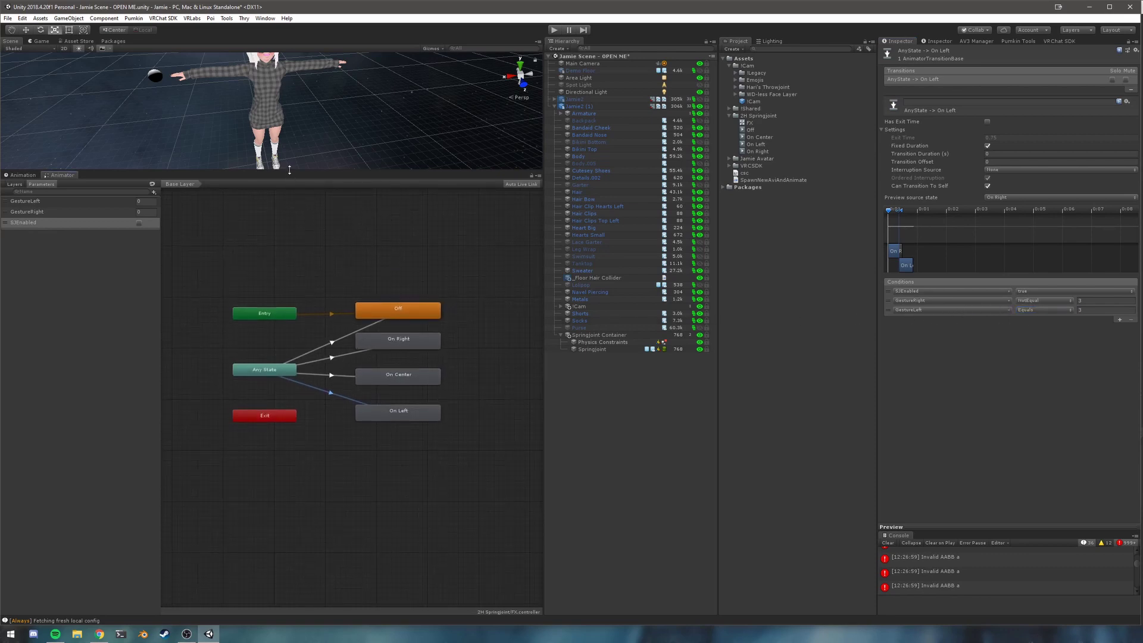
left_click_drag(287, 172, 288, 253)
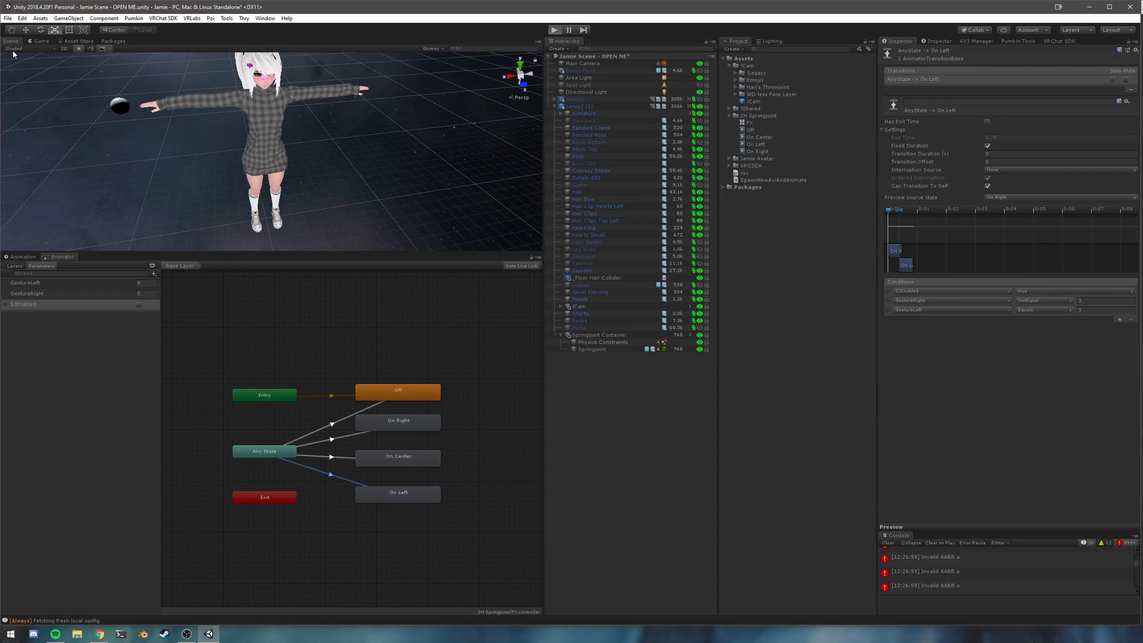
key("ctrl+p")
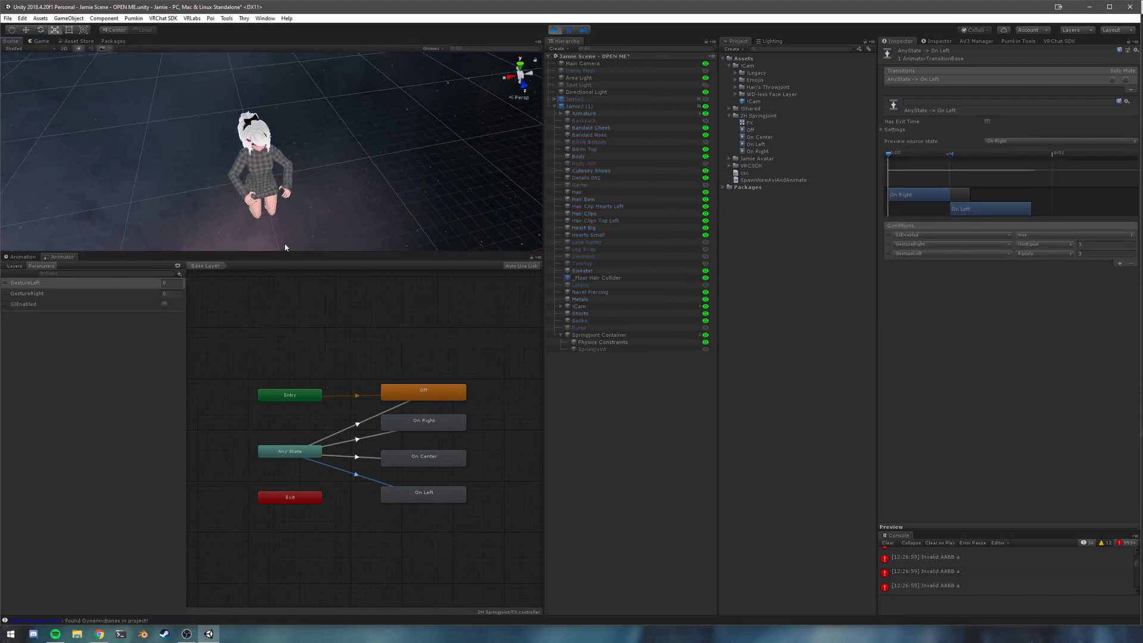
left_click_drag(287, 252, 287, 369)
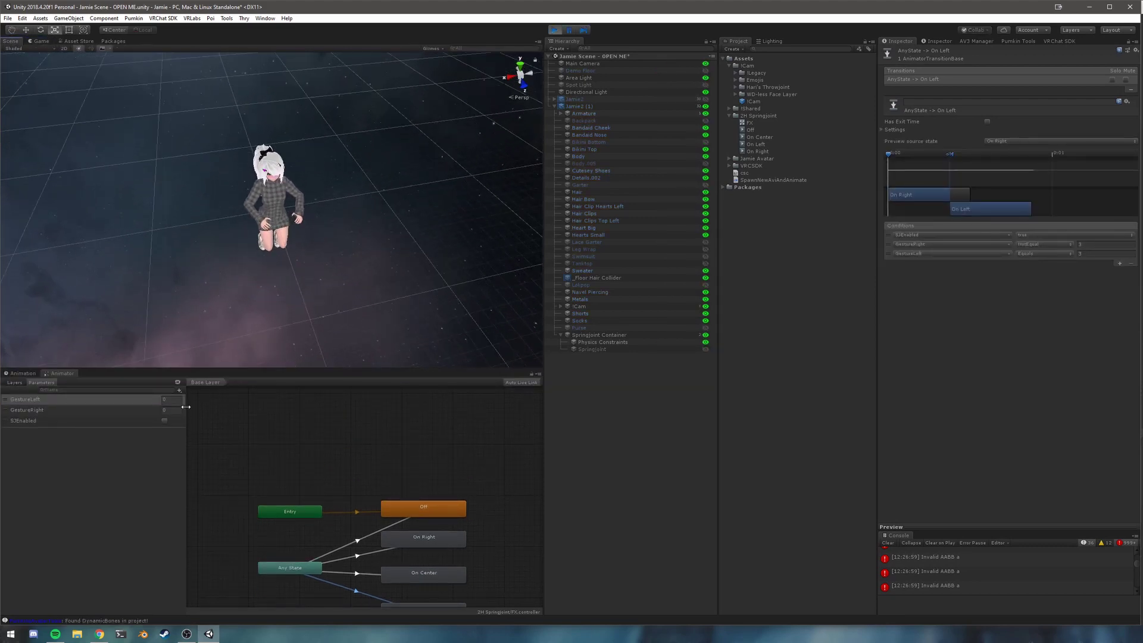
left_click(165, 421)
right_click_drag(304, 182, 305, 197)
scroll(306, 197, "down", 6)
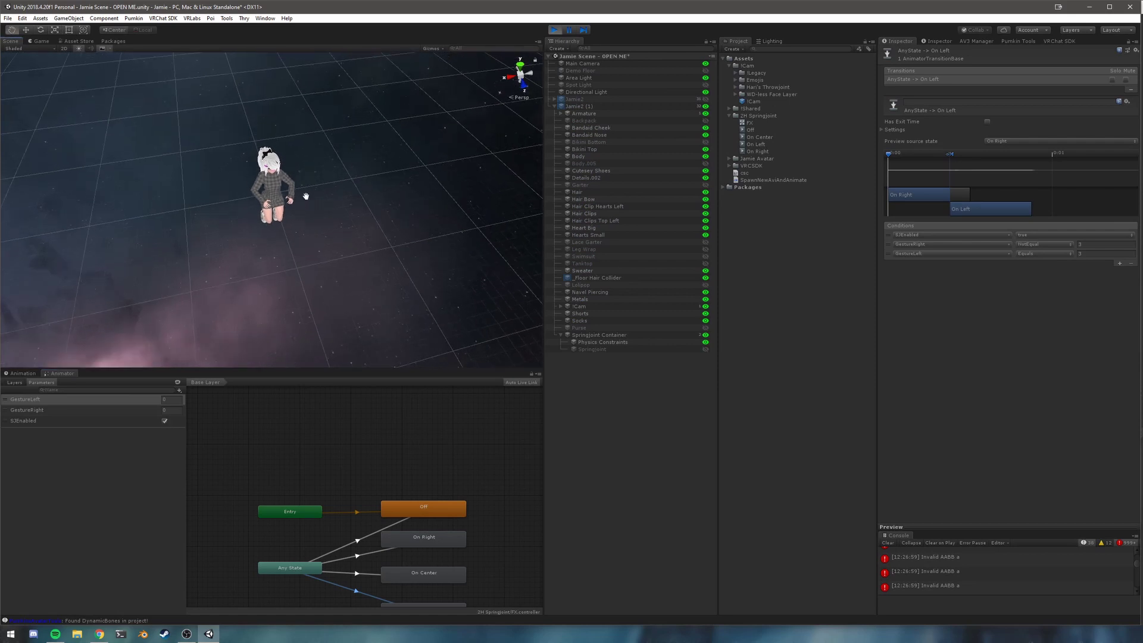
middle_click_drag(305, 197, 304, 246)
Test the gesture states on the sphere by setting GestureRight to 3 and GestureLeft to 3.
left_click(173, 410)
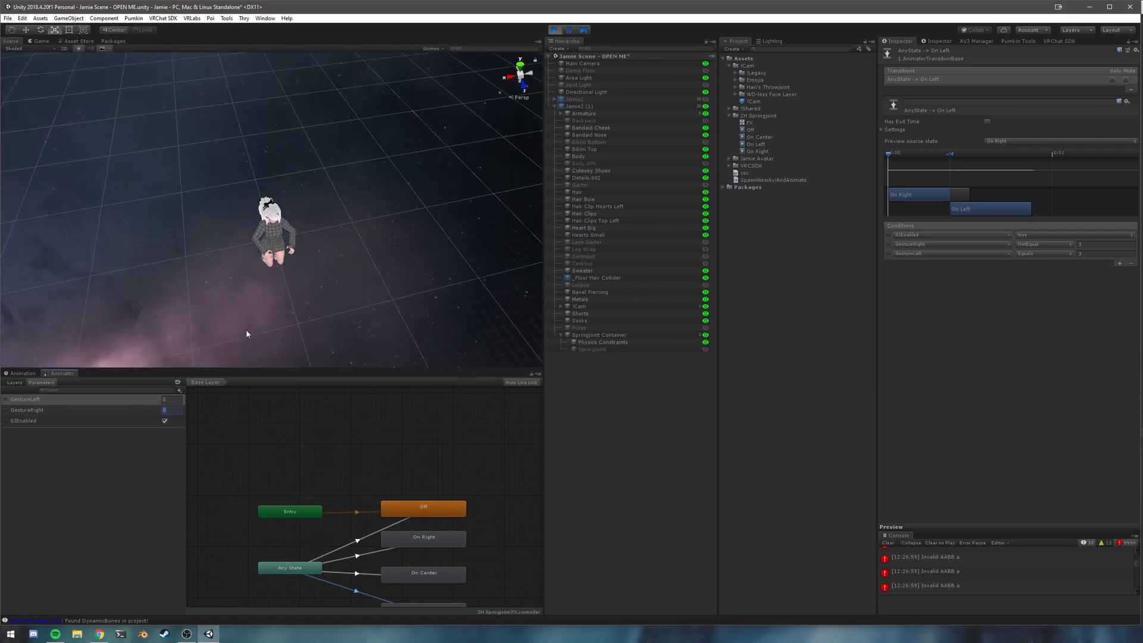
type("3")
middle_click_drag(239, 222, 245, 222)
left_click(172, 399)
type("3")
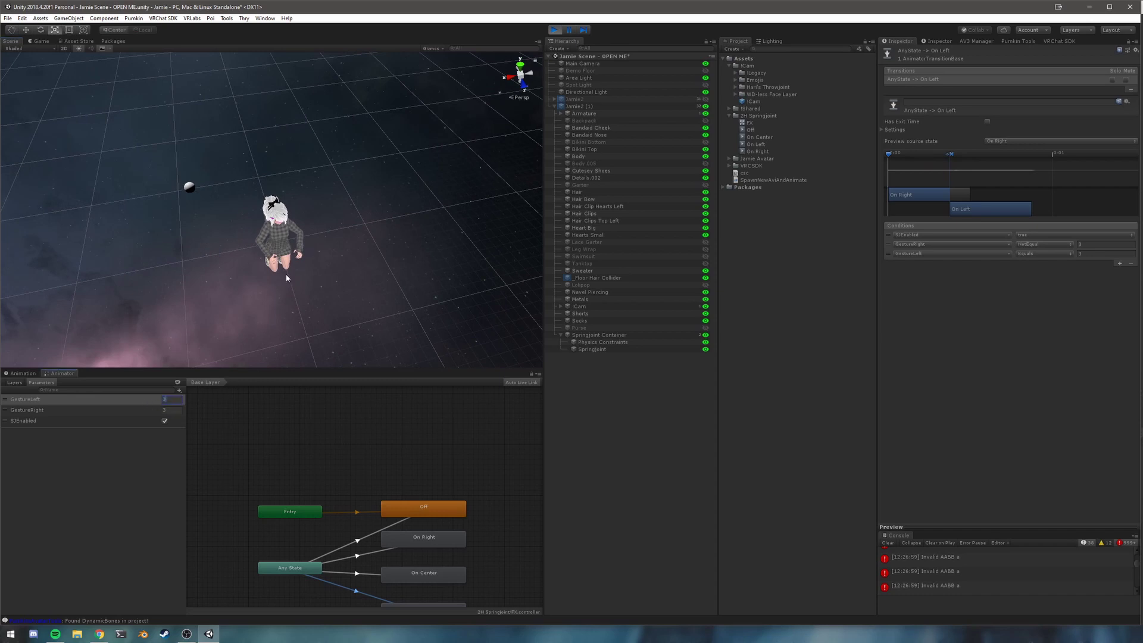
mouse_move(275, 277)
middle_mouse_down()
mouse_move(278, 224)
mouse_move(277, 256)
middle_mouse_up()
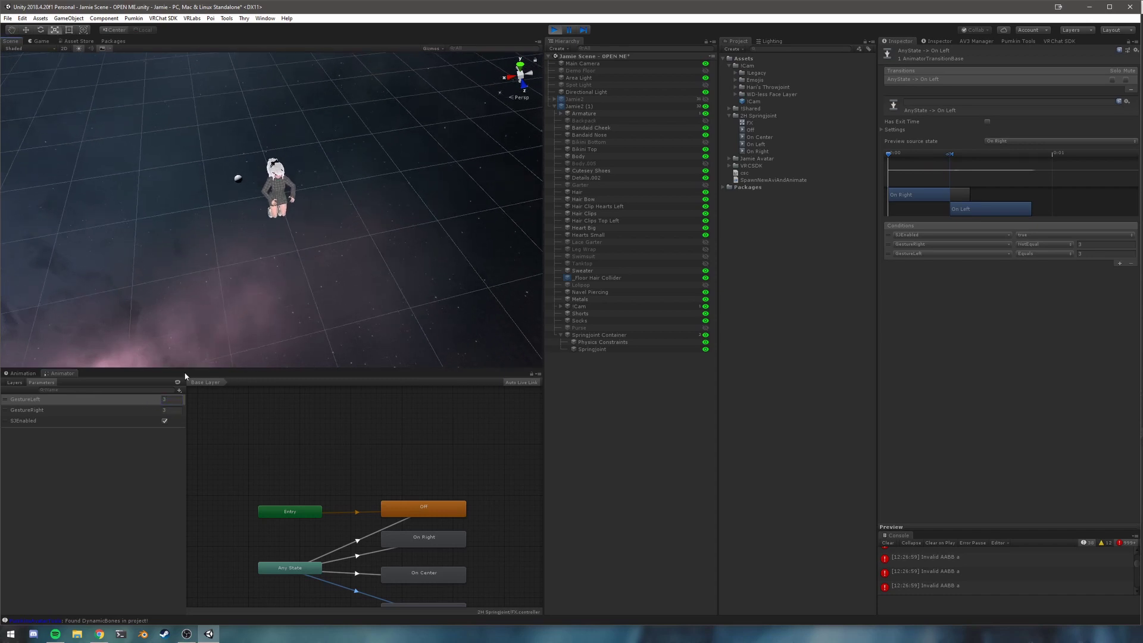
middle_click_drag(360, 208, 364, 224)
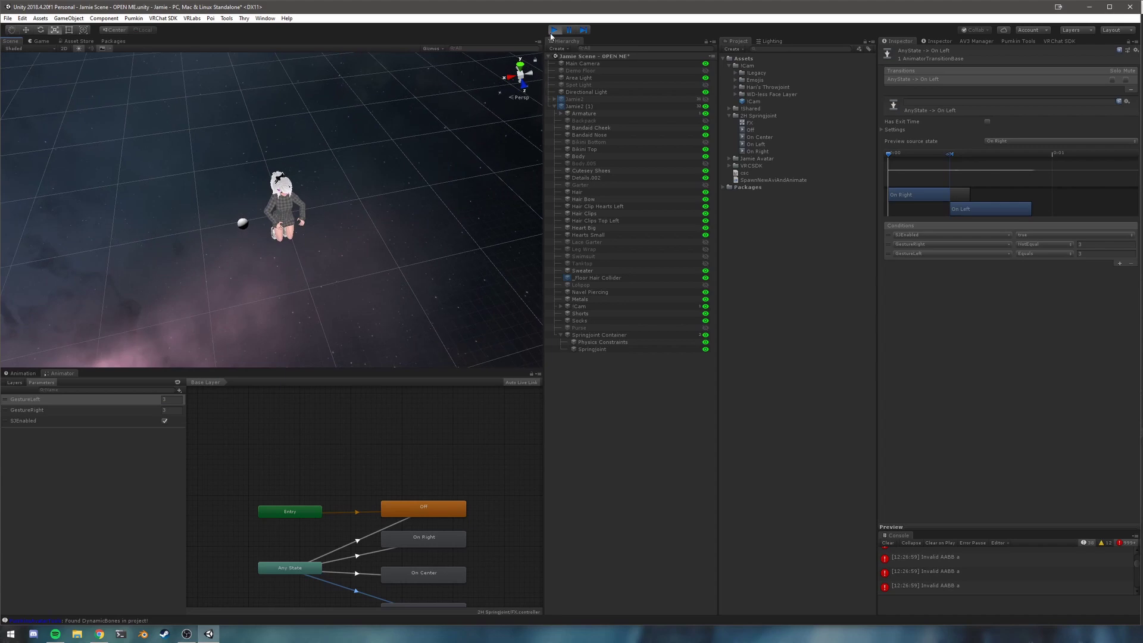
Stop play mode and view the whole avatar from the front.
key("ctrl+p")
right_click_drag(387, 219, 352, 143)
scroll(352, 179, "up", 8)
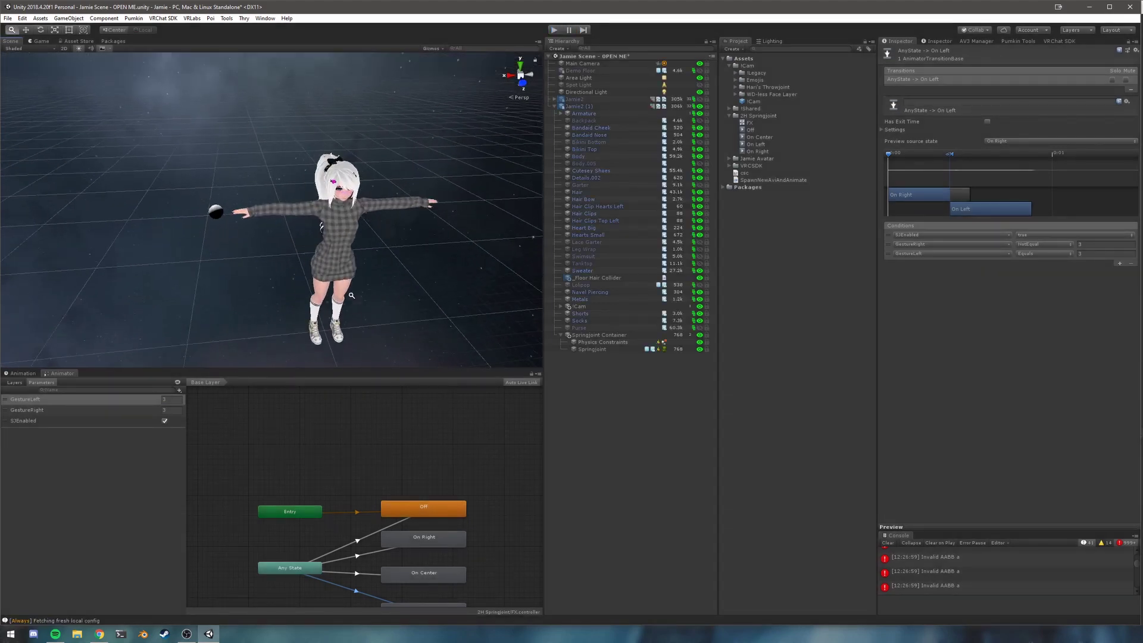
right_click_drag(352, 294, 338, 230)
middle_click_drag(338, 230, 340, 116)
left_click(512, 98)
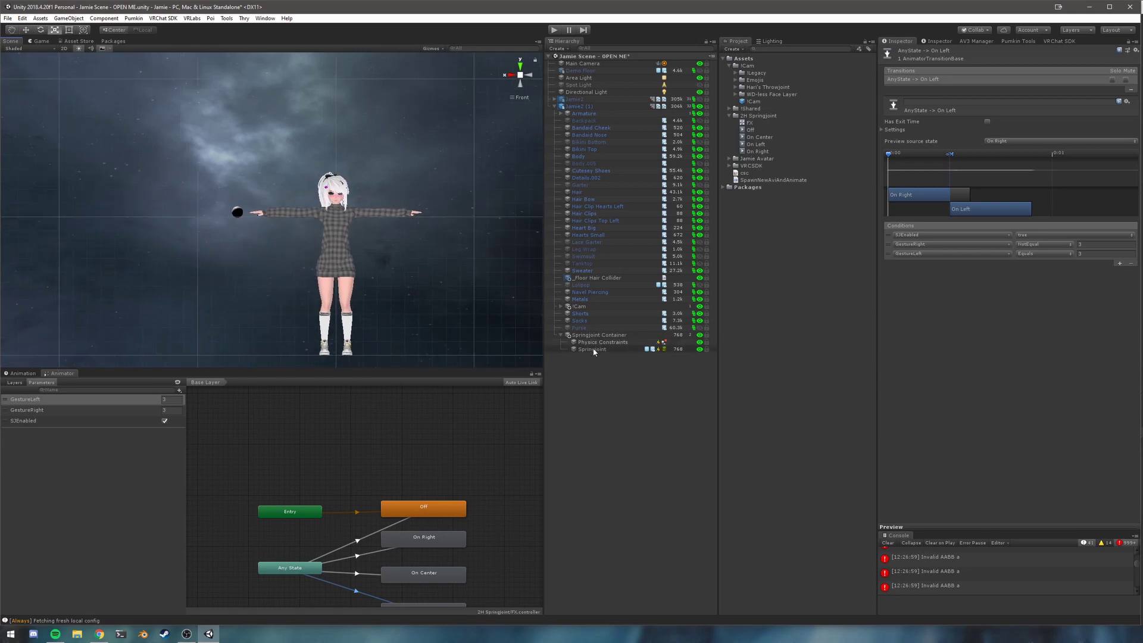
Select the Springjoint object and frame it beside the avatar's hand to inspect its Spring Joint settings.
left_click(592, 350)
key("f")
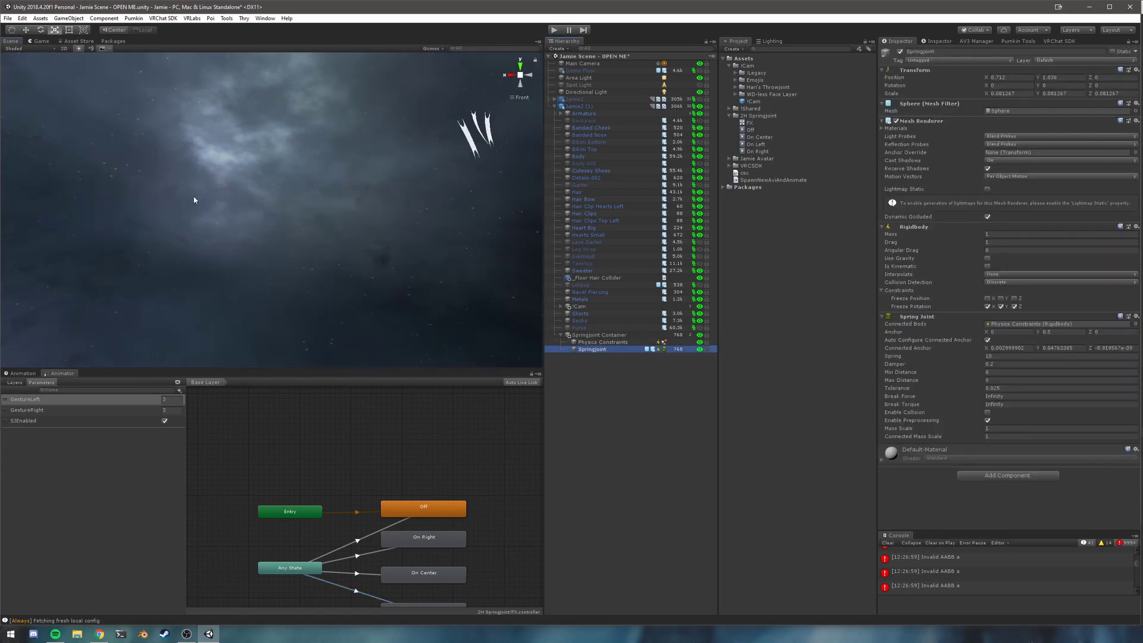
scroll(194, 200, "down", 10)
key("f")
scroll(270, 220, "down", 10)
middle_click_drag(269, 221, 214, 234)
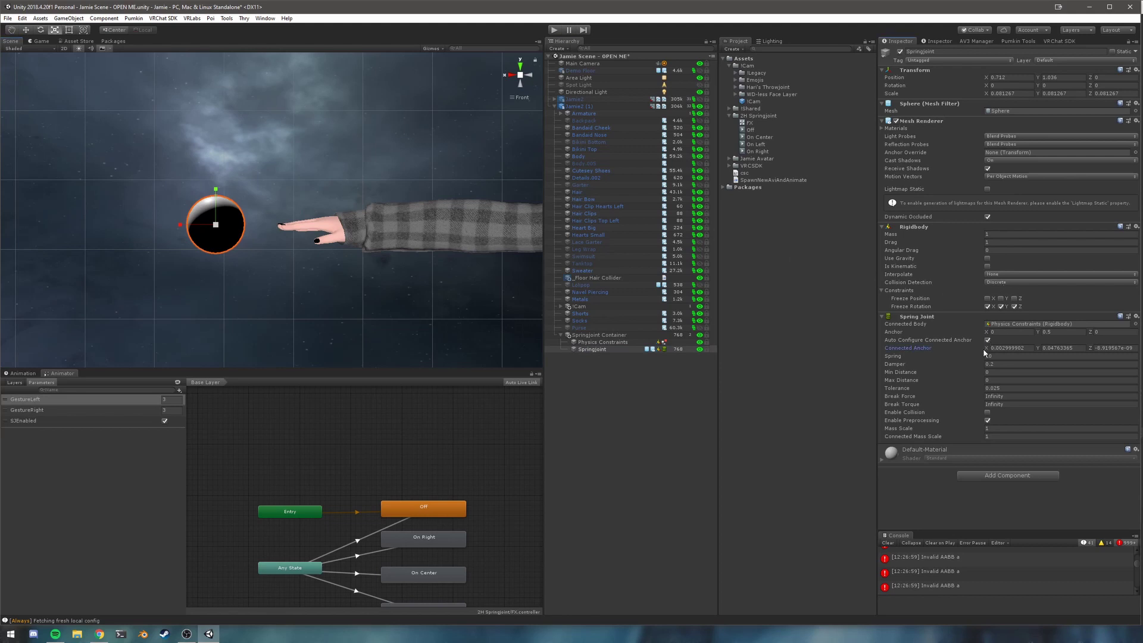
scroll(284, 178, "down", 12)
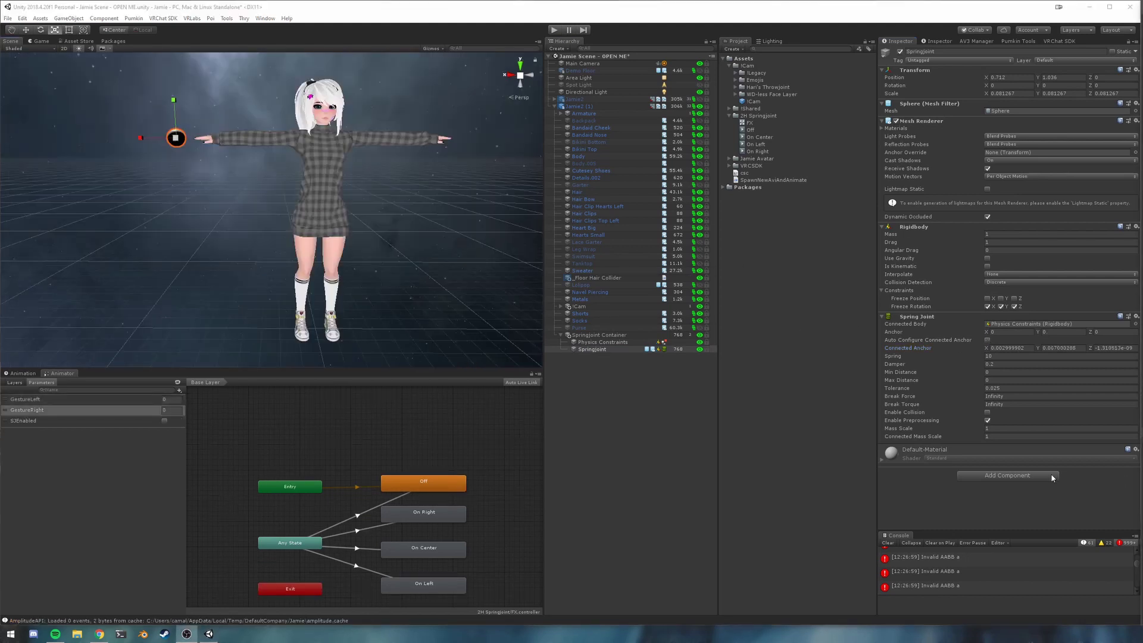
Start play mode again and return to the Scene view to test the spring joint.
middle_click_drag(298, 292, 305, 303)
scroll(350, 289, "down", 1)
middle_click_drag(380, 284, 371, 282)
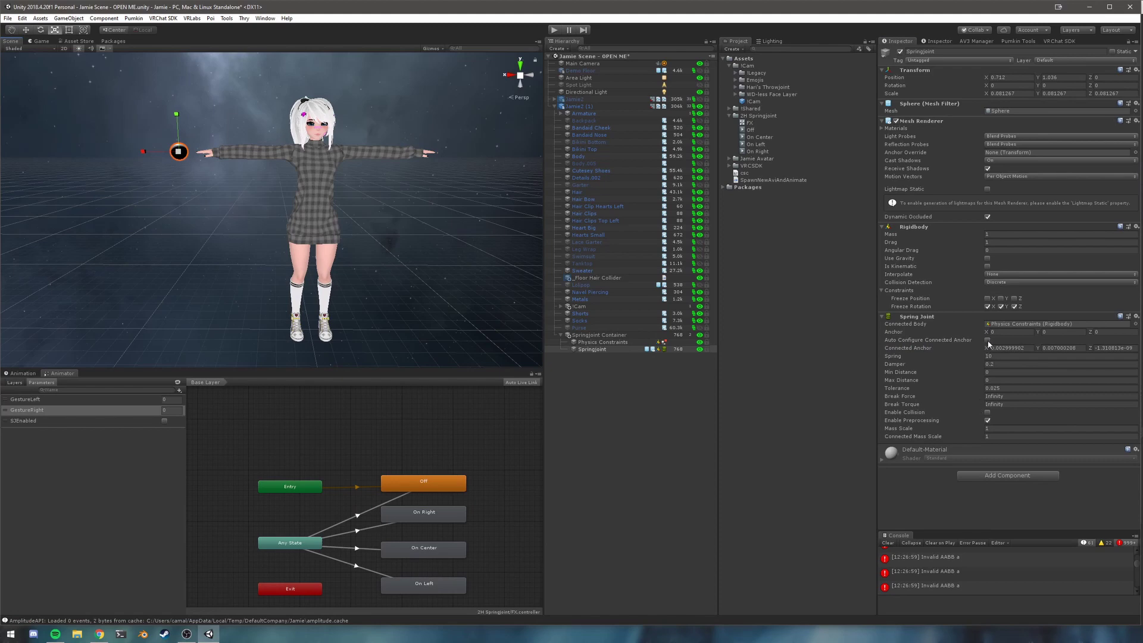
left_click(554, 30)
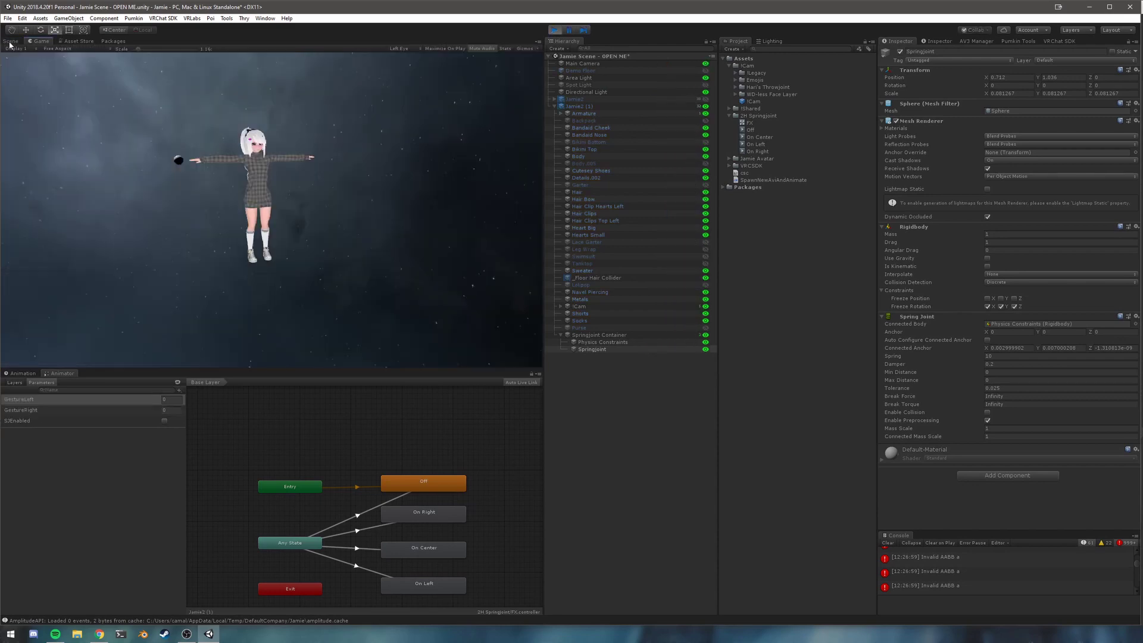
left_click(11, 43)
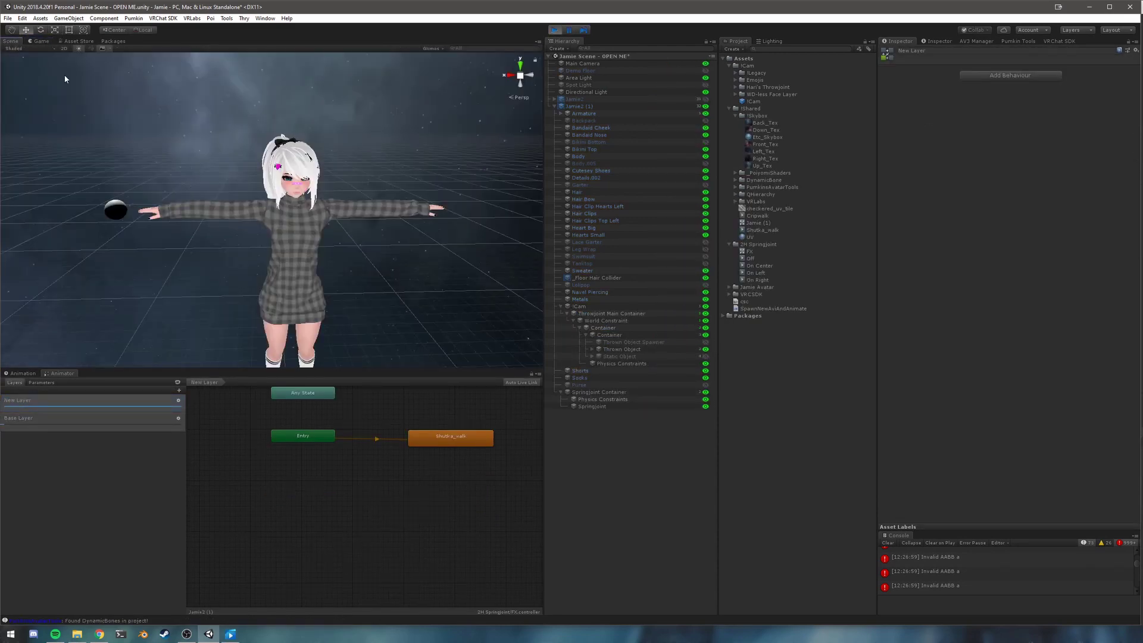
Select Jamie2 (1) and its New Layer during play mode, and frame the walking avatar in the Scene view.
right_click_drag(223, 152, 253, 178)
middle_click_drag(249, 205, 253, 172)
scroll(253, 205, "down", 5)
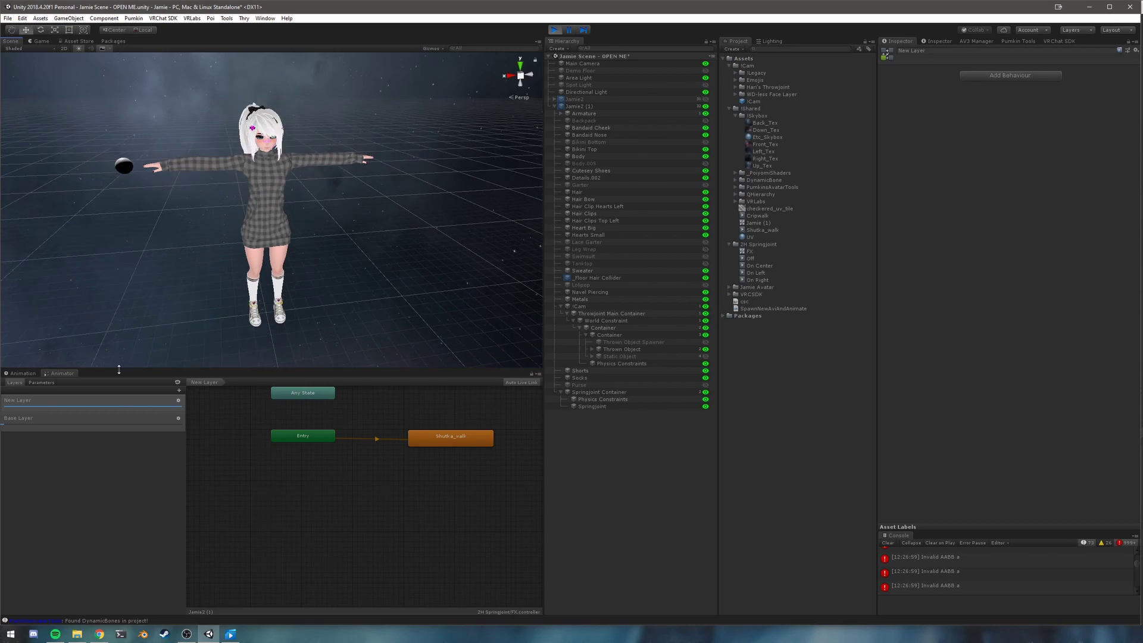
left_click(99, 419)
left_click(138, 404)
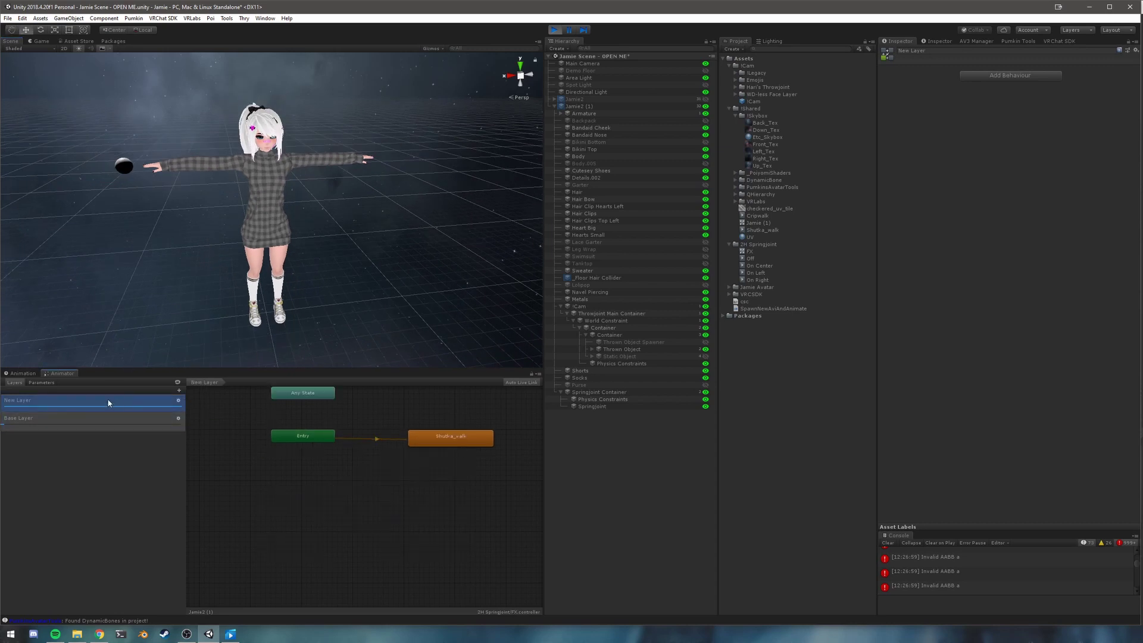
left_click(598, 106)
left_click(352, 169)
right_click_drag(340, 178, 325, 242)
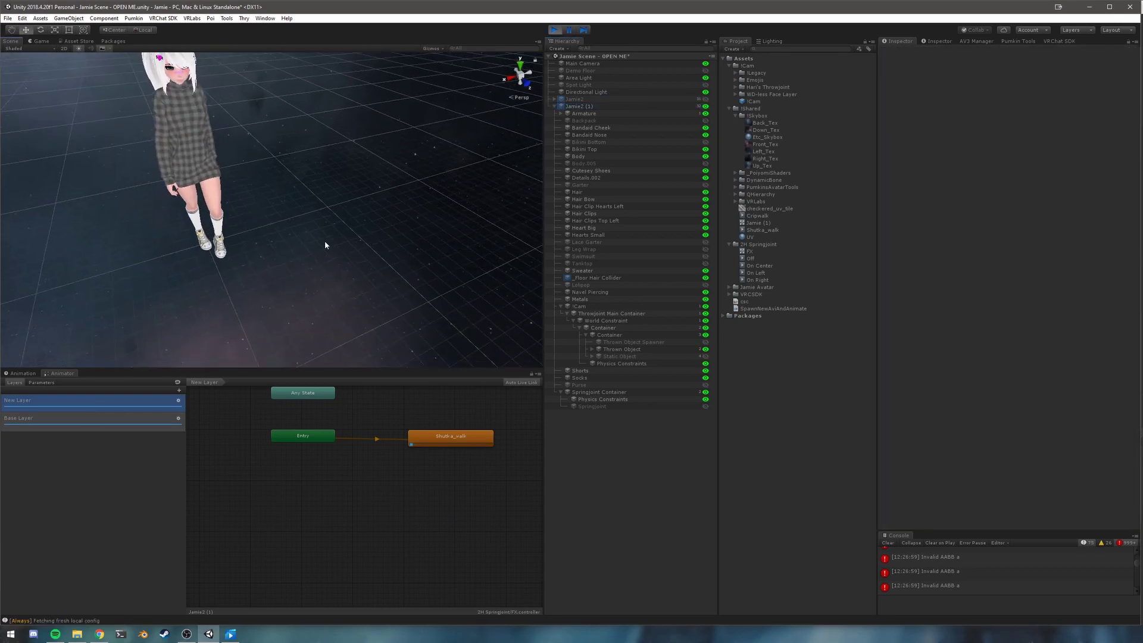
mouse_move(325, 242)
middle_mouse_down()
mouse_move(339, 268)
mouse_move(342, 250)
middle_mouse_up()
scroll(340, 262, "down", 1)
Set GestureRight to 3 and enable SJEnabled, and examine how the sphere follows the avatar's right hand.
left_click(40, 383)
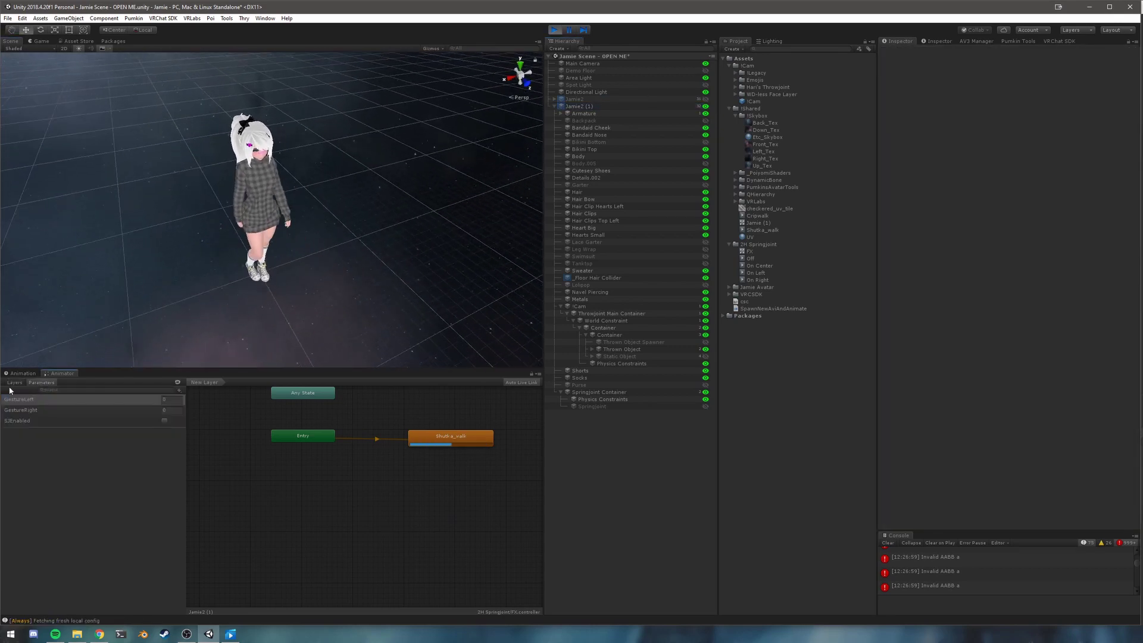
type("3")
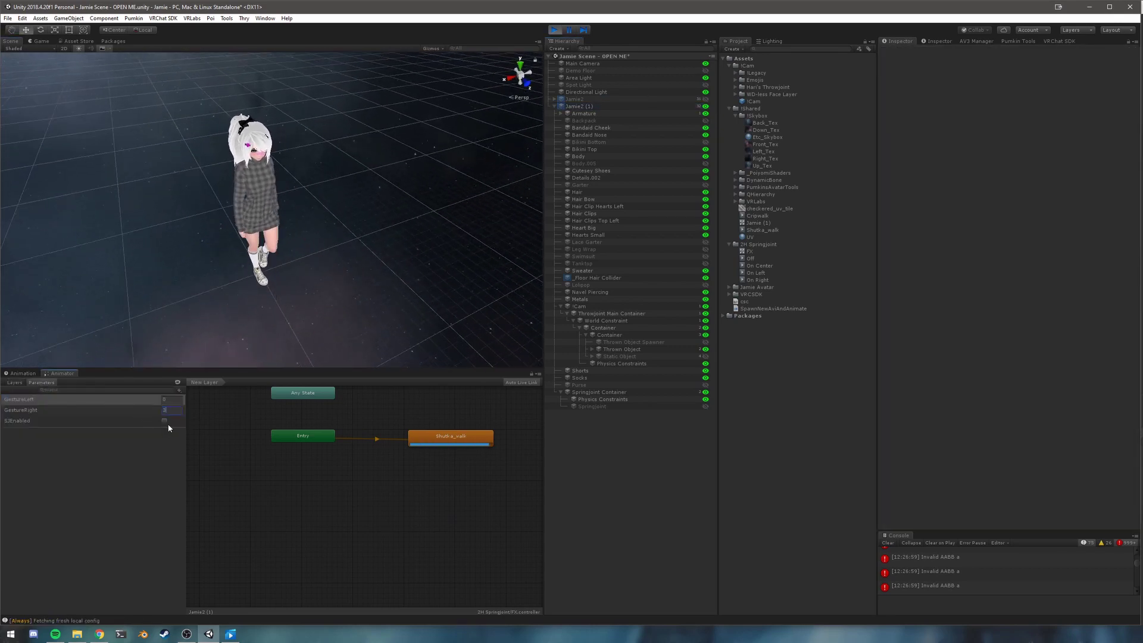
left_click(165, 422)
right_click_drag(250, 268, 337, 263, "alt")
middle_click_drag(337, 263, 405, 222)
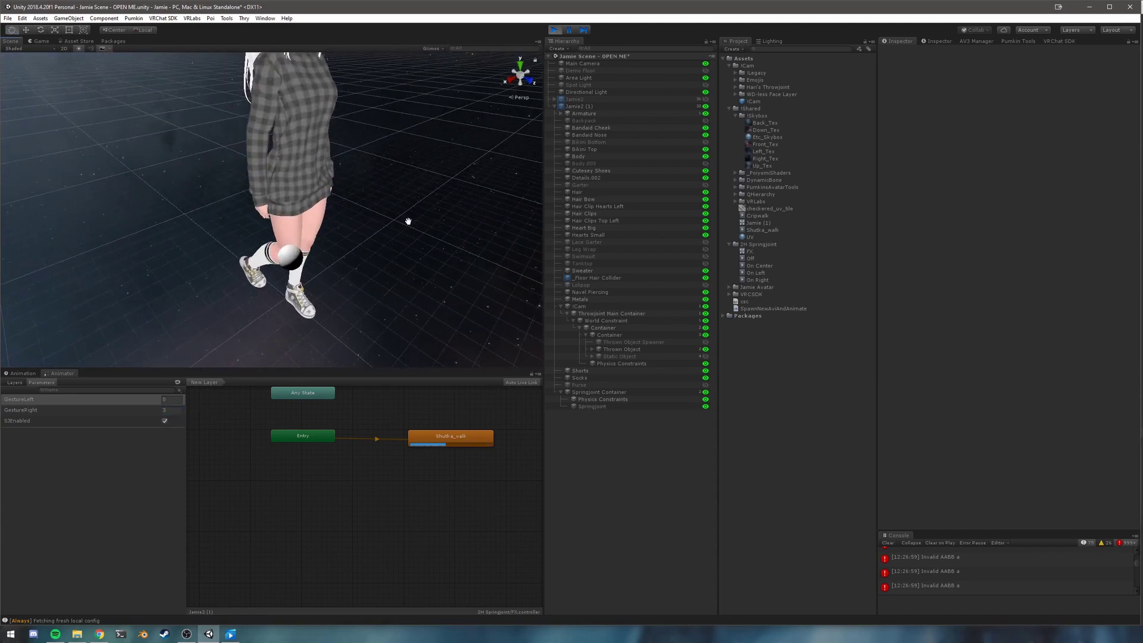
right_click_drag(333, 274, 201, 225)
middle_click_drag(202, 226, 65, 196)
left_click_drag(247, 217, 186, 209, "alt")
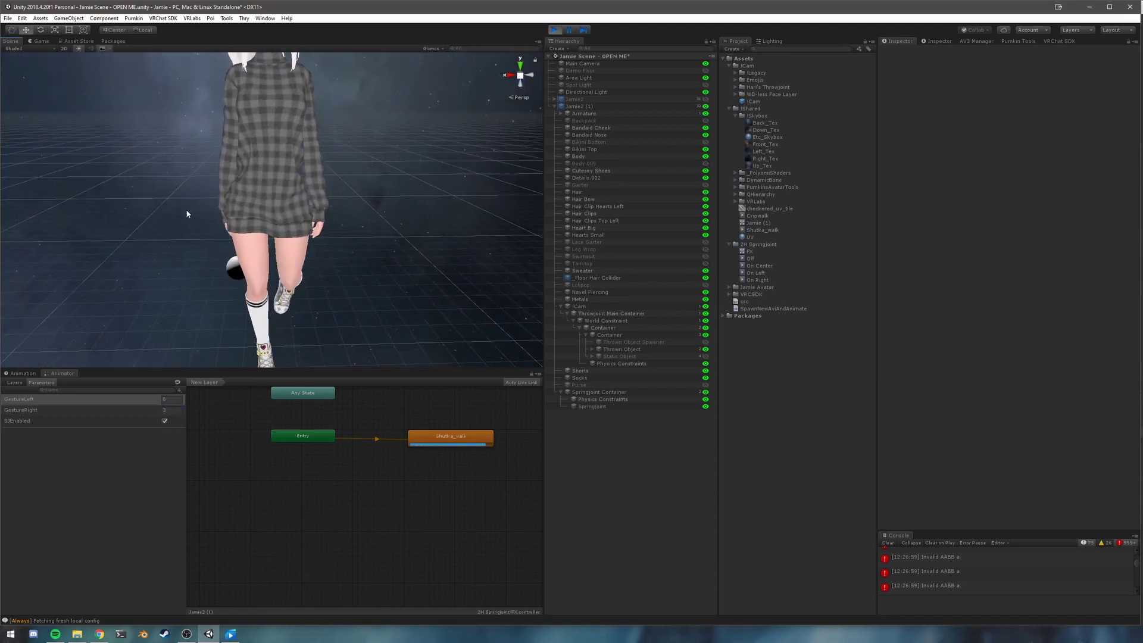
Test the left-hand state with GestureLeft at 3 and GestureRight at 0, switching SJEnabled off and back on.
left_click(171, 399)
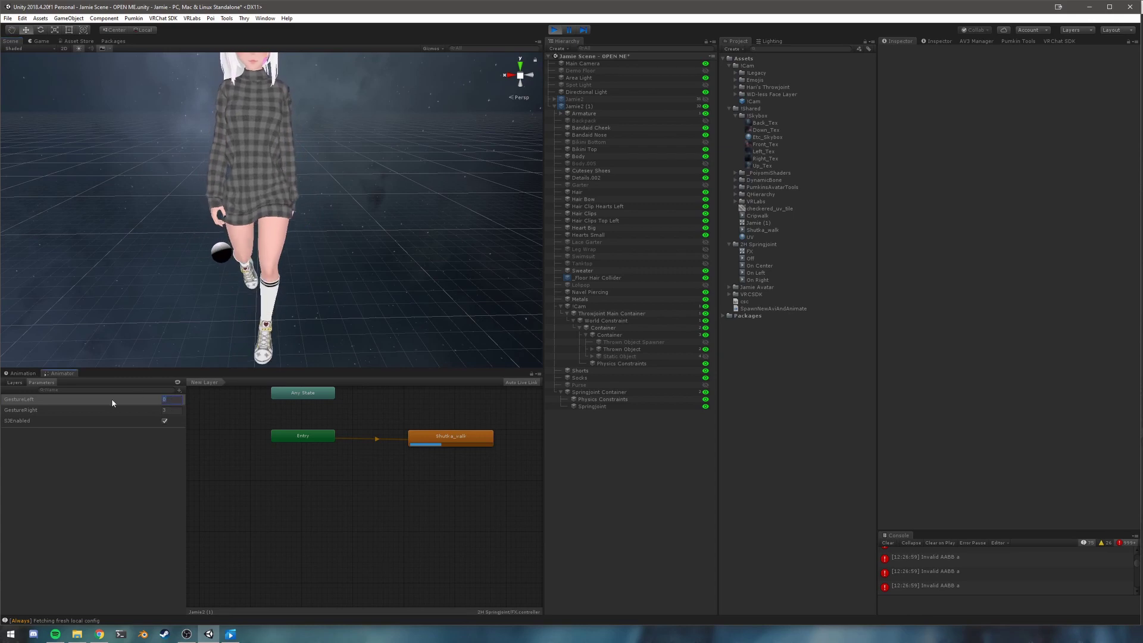
type("3")
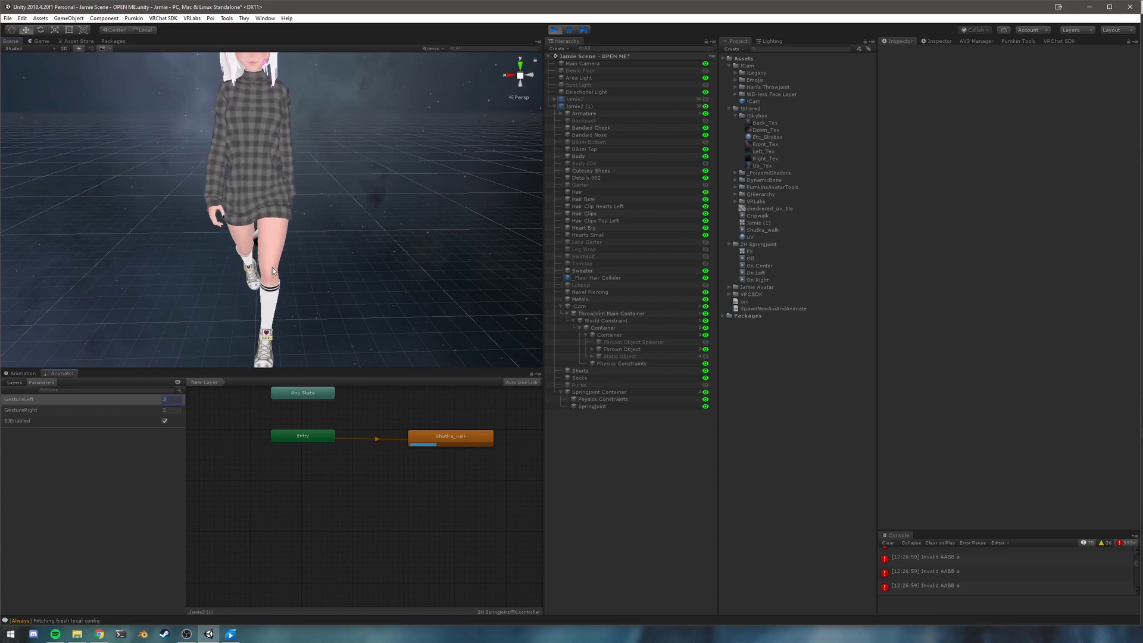
left_click(173, 410)
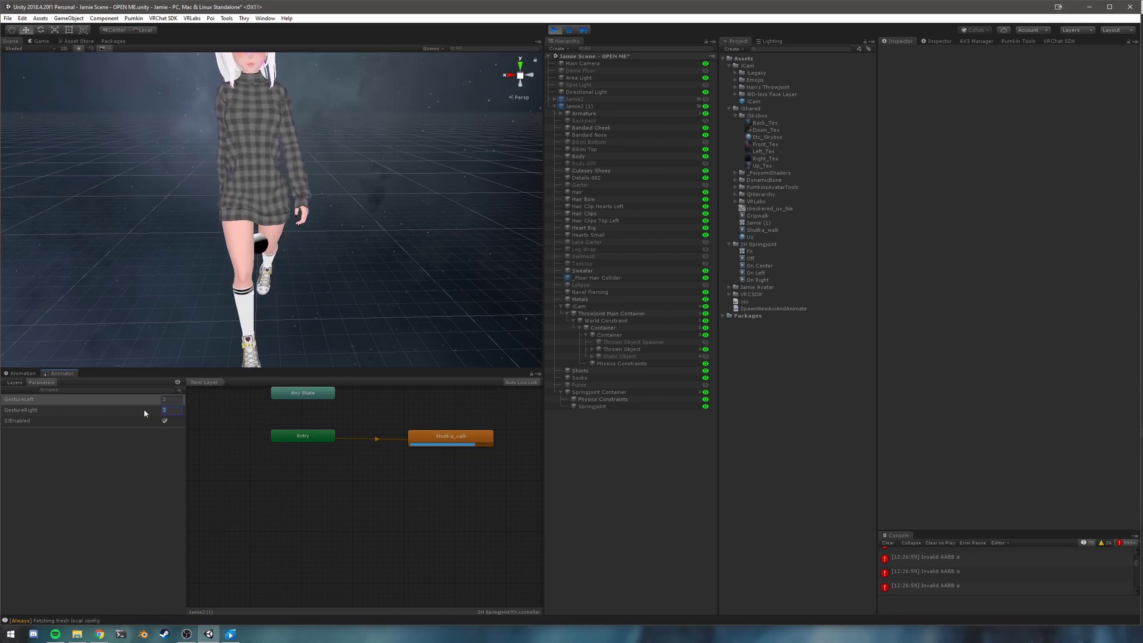
type("0")
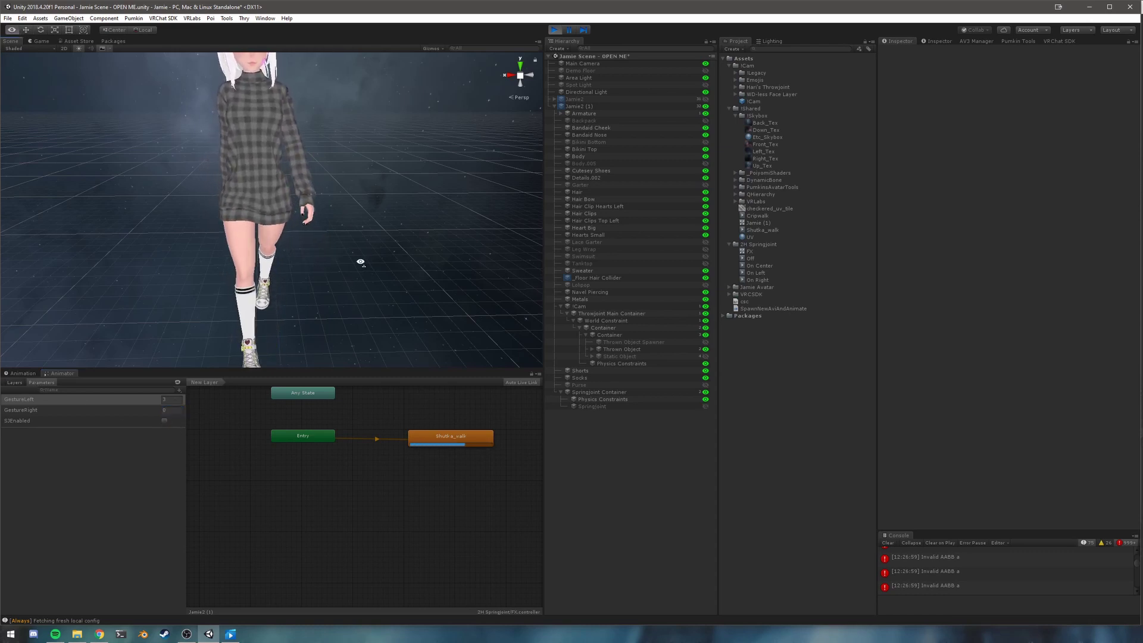
left_click(165, 421)
left_click(164, 421)
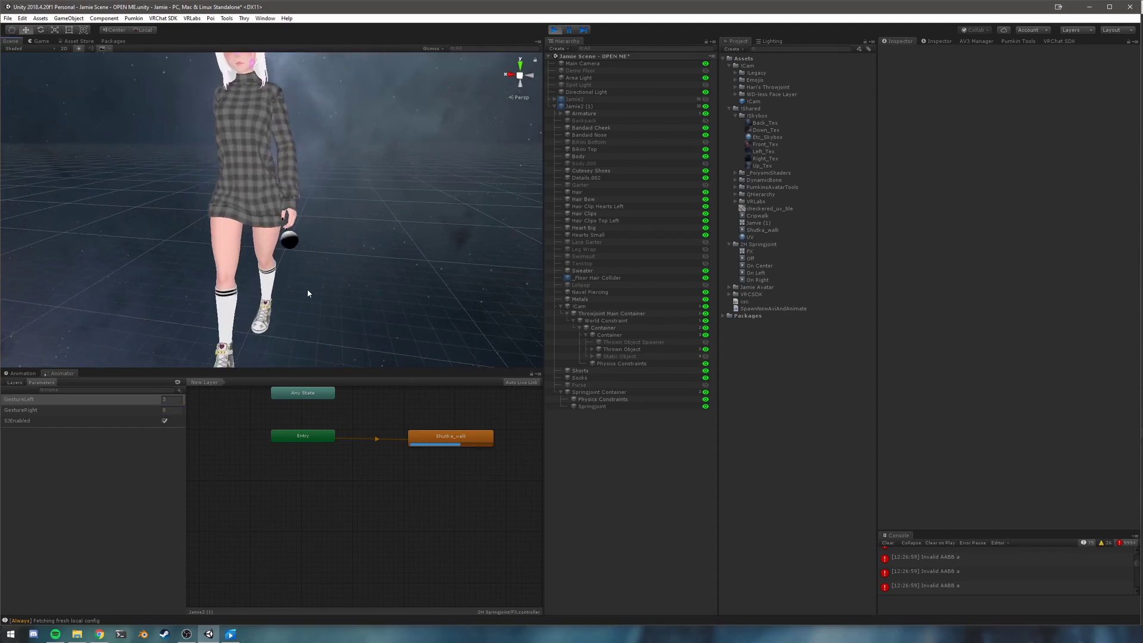
Stop play mode and review the animator's layers and parameters with the whole avatar in view.
left_click(554, 29)
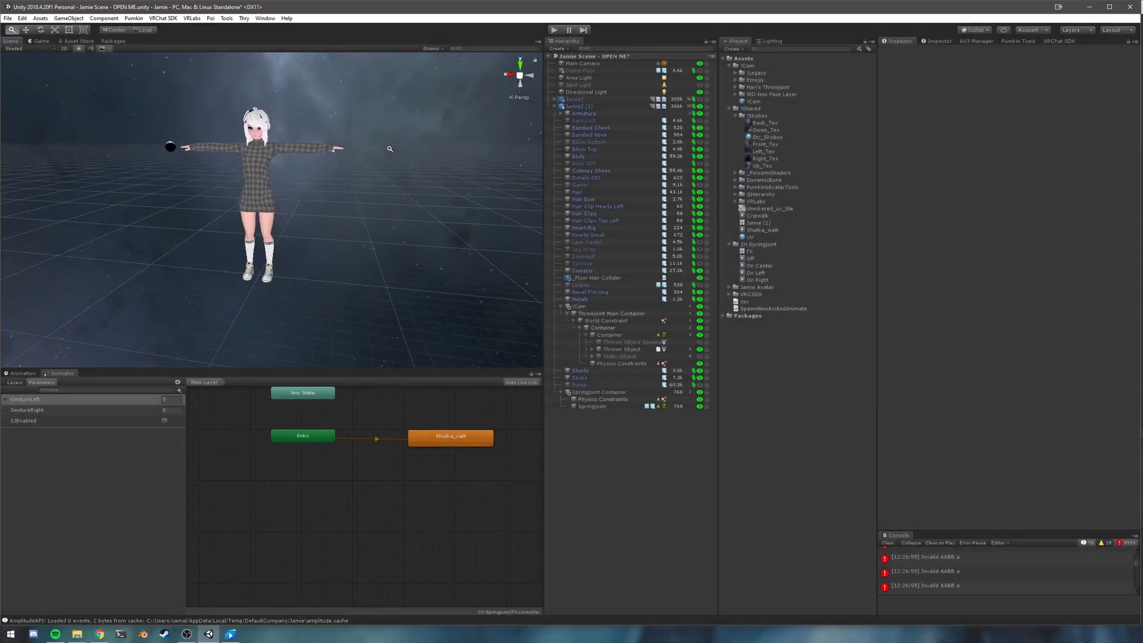
left_click(18, 424)
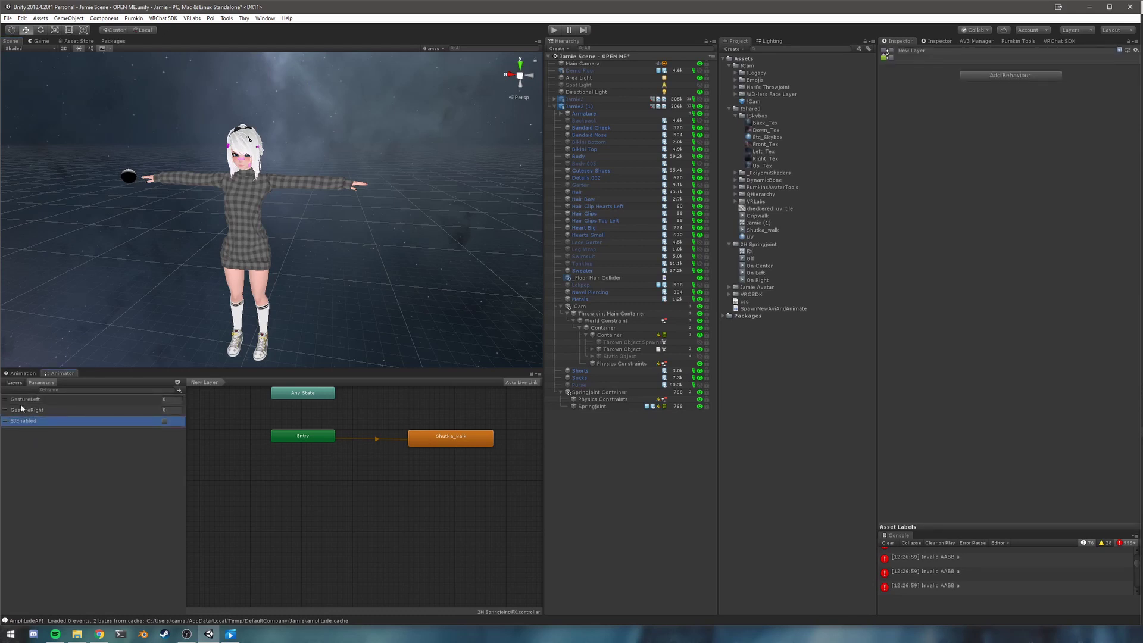
left_click(15, 385)
left_click(23, 374)
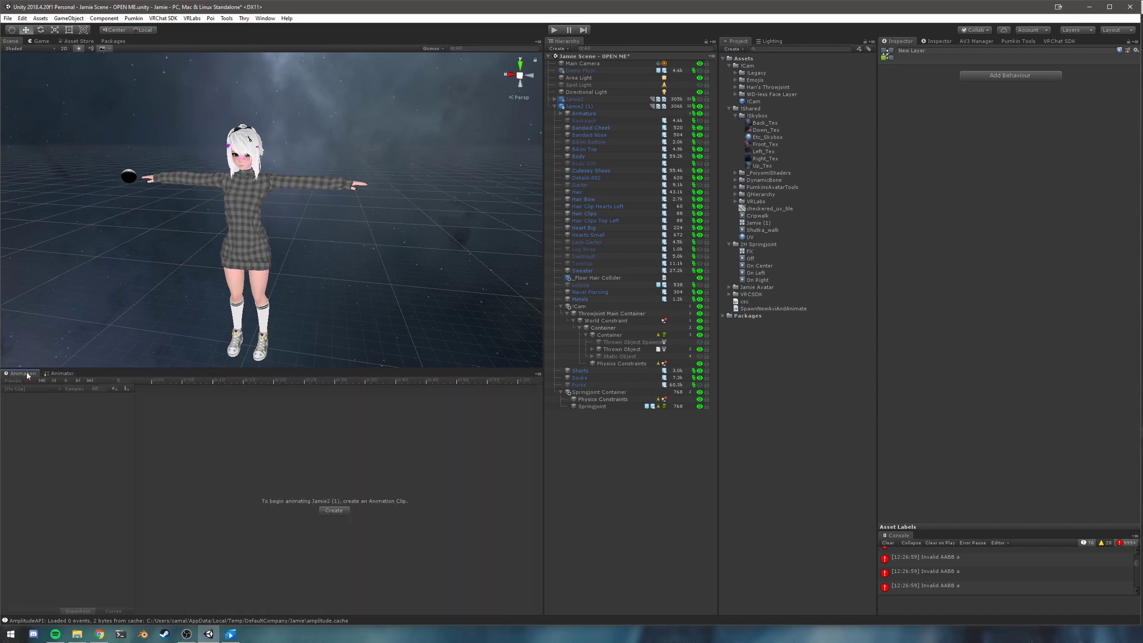
left_click(58, 374)
right_click_drag(227, 273, 243, 313)
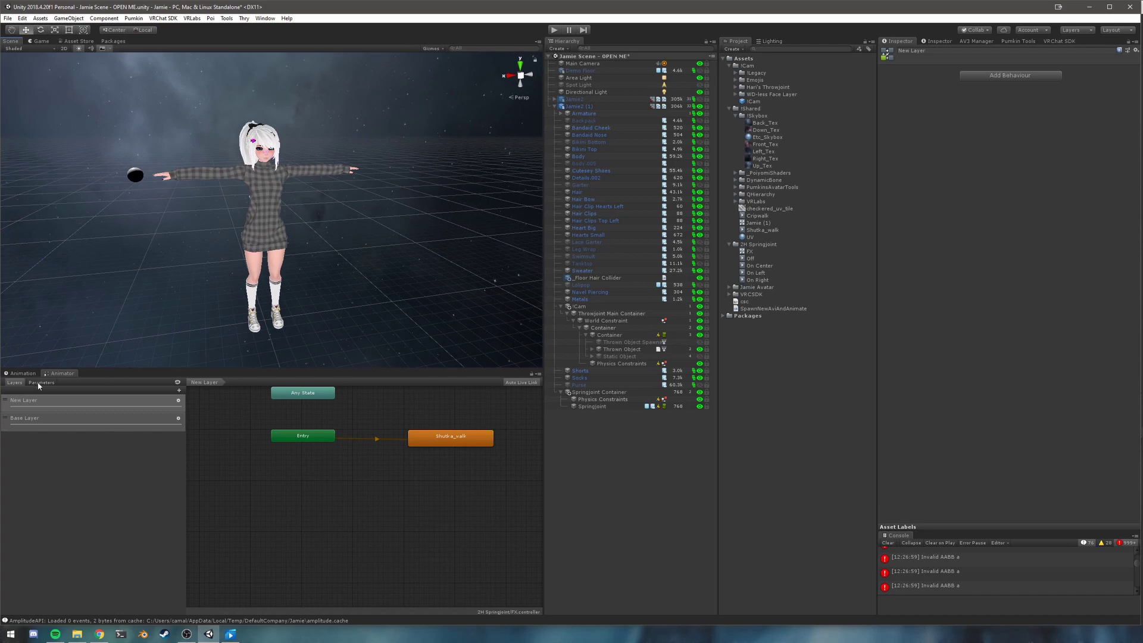
left_click(41, 383)
middle_click_drag(362, 246, 367, 246)
scroll(371, 244, "up", 2)
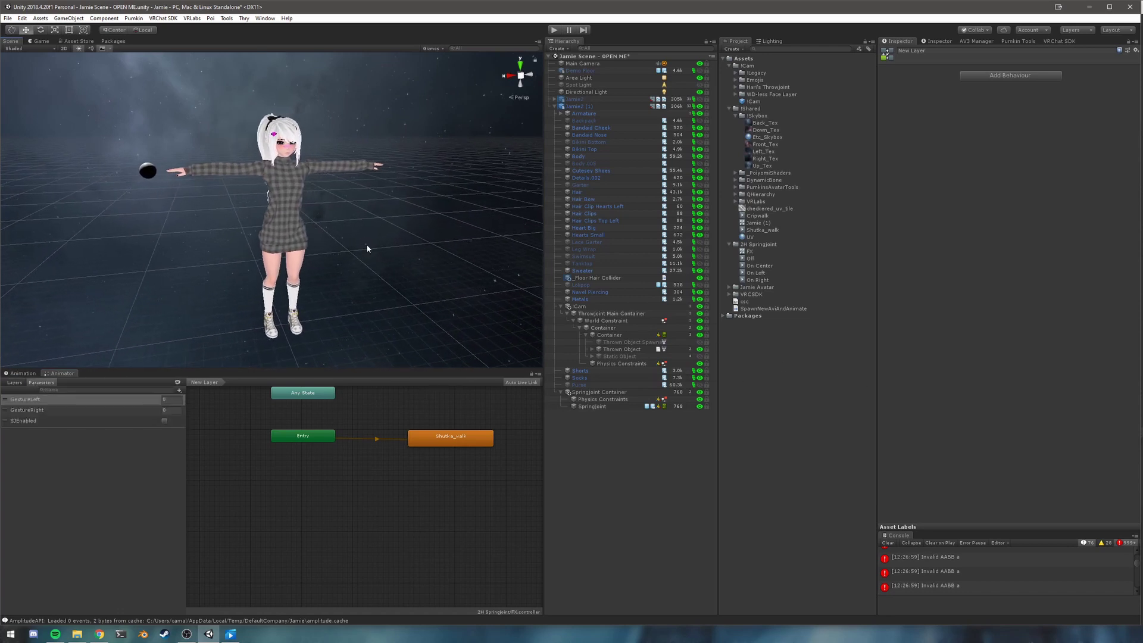